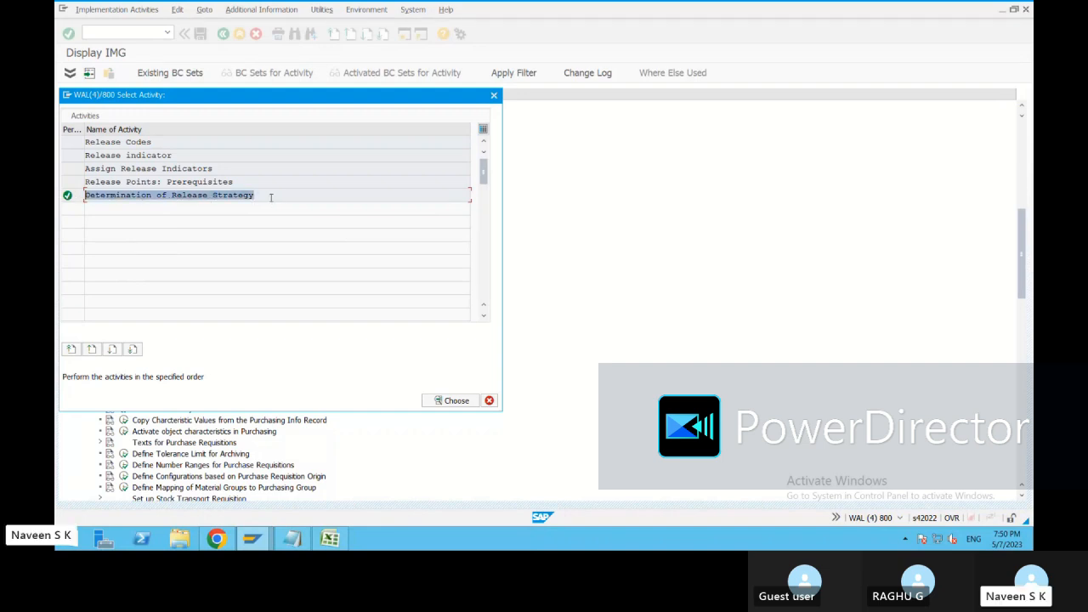
Close the activity selection, open Edit Characteristics under the purchase requisition Procedure with Classification, and check its transaction code.
left_click(262, 195)
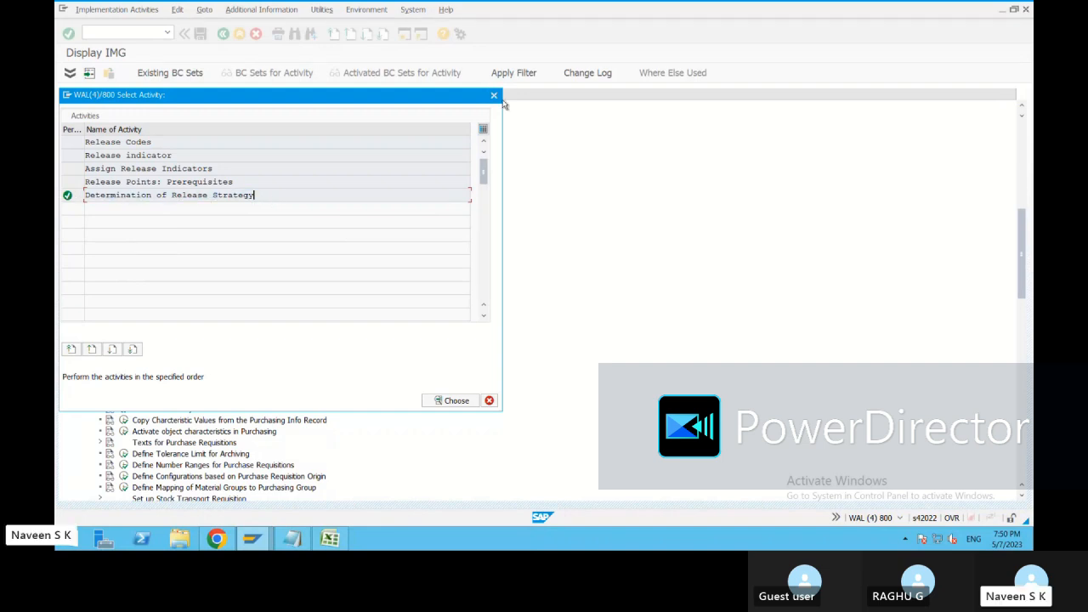
left_click(494, 95)
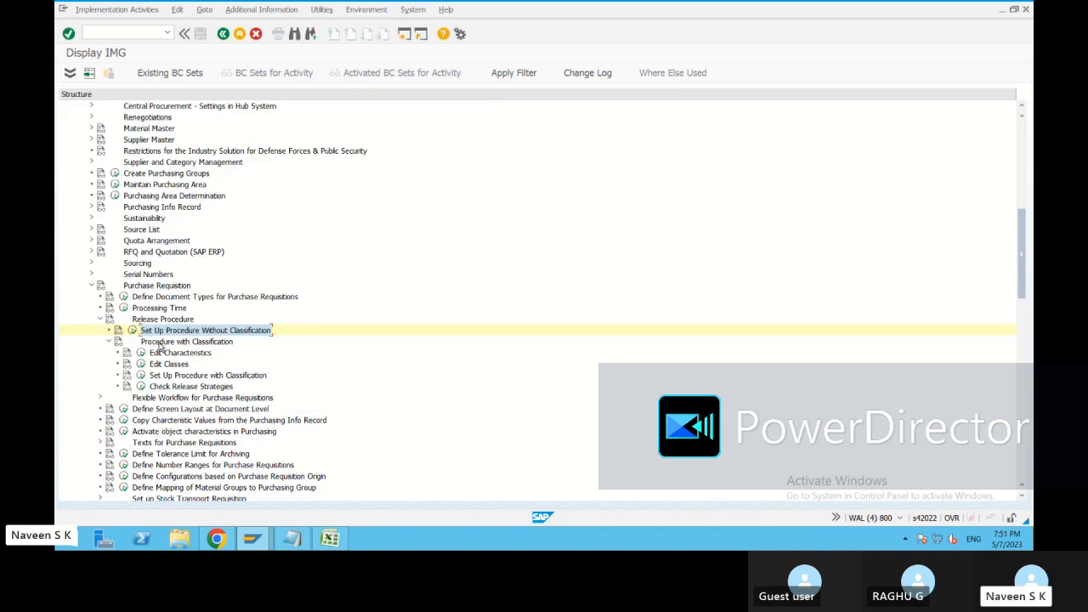
left_click(207, 344)
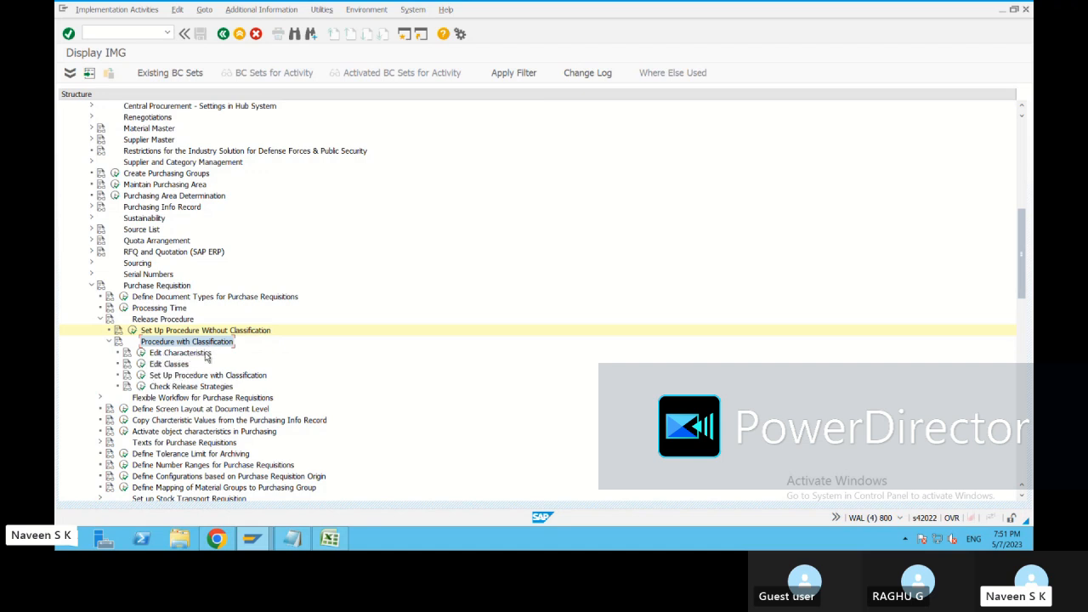
left_click(142, 353)
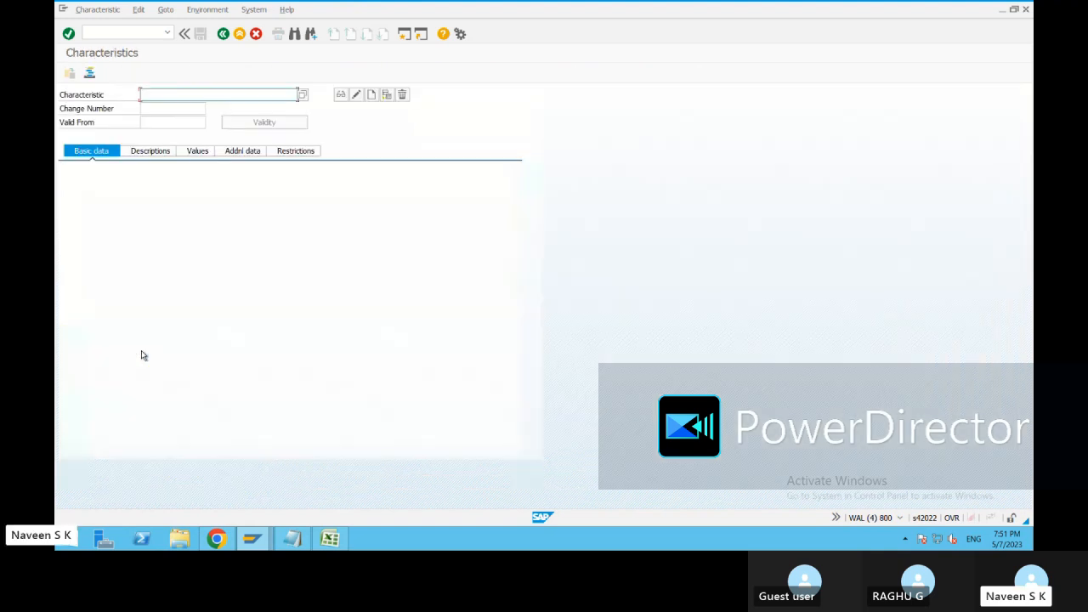
left_click(899, 517)
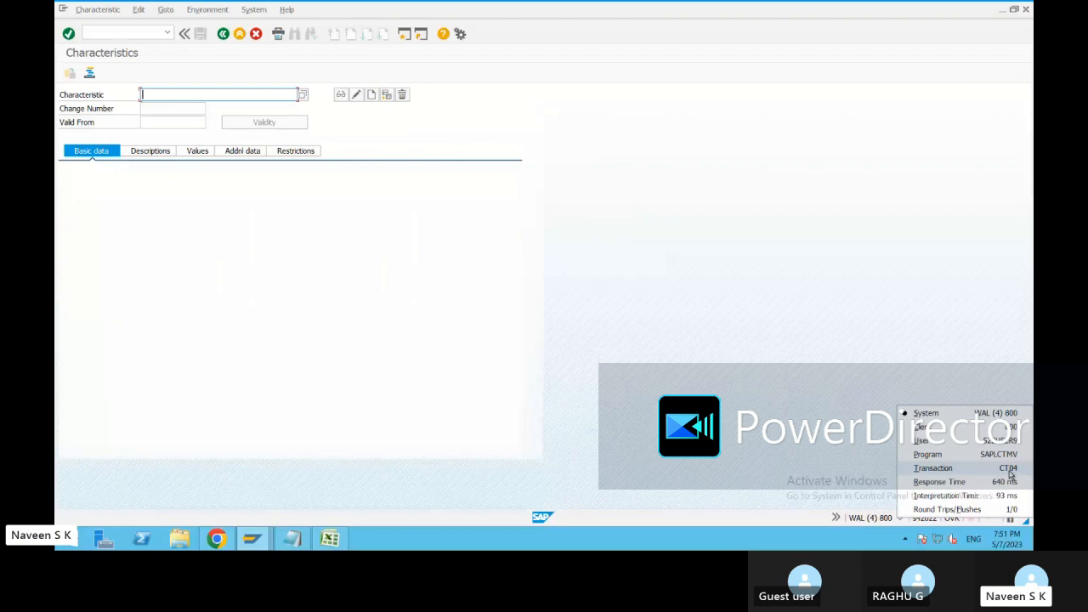
Switch to the Excel worksheet and note transaction code CT04 in cell D15 with the description Chacte. in E15.
left_click(330, 538)
left_click(196, 293)
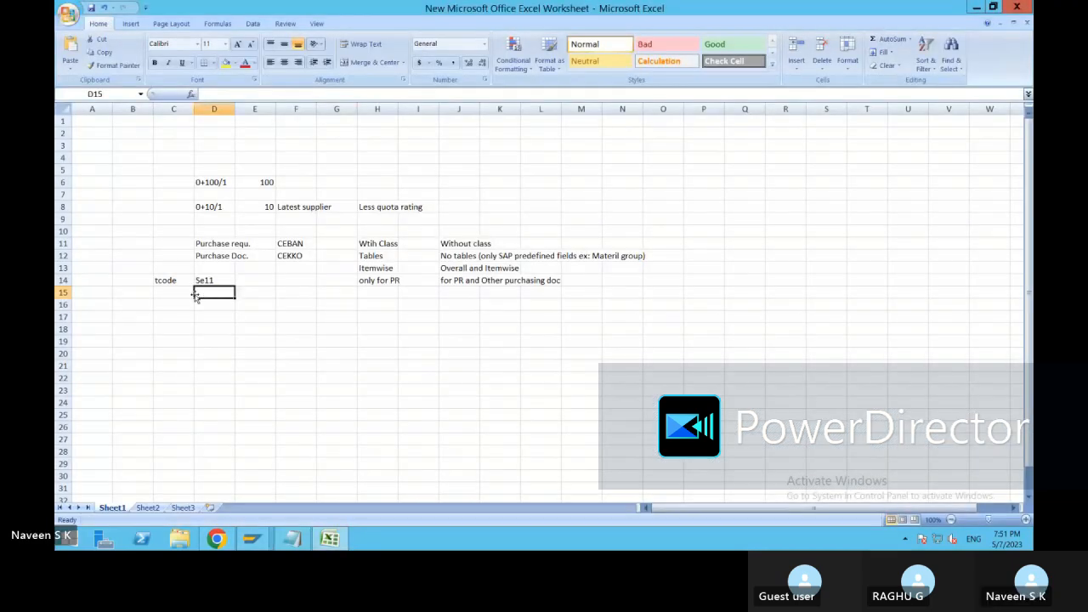
left_click(171, 292)
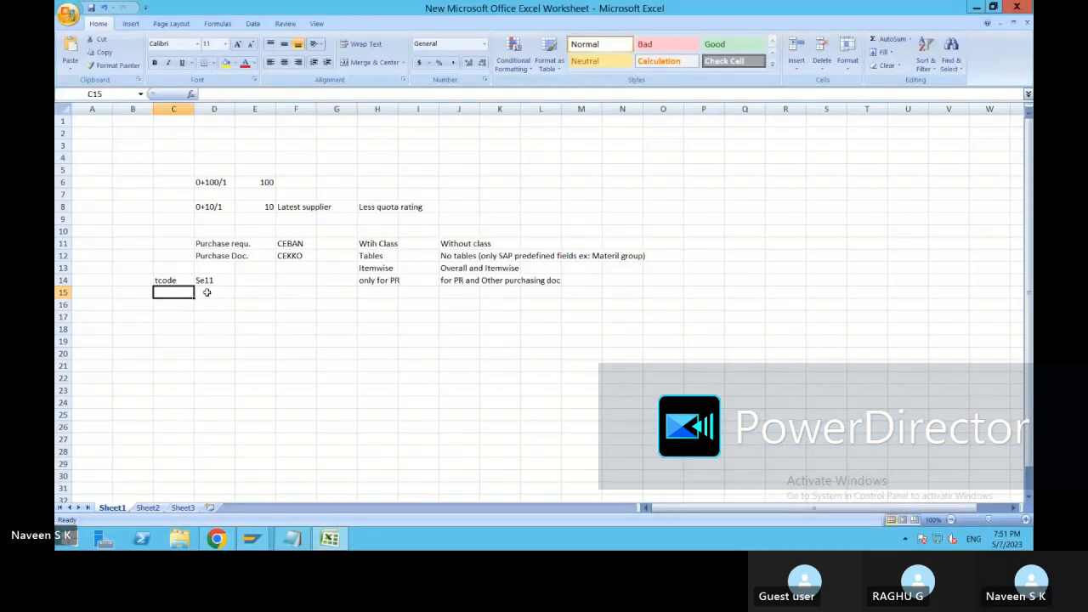
left_click(206, 292)
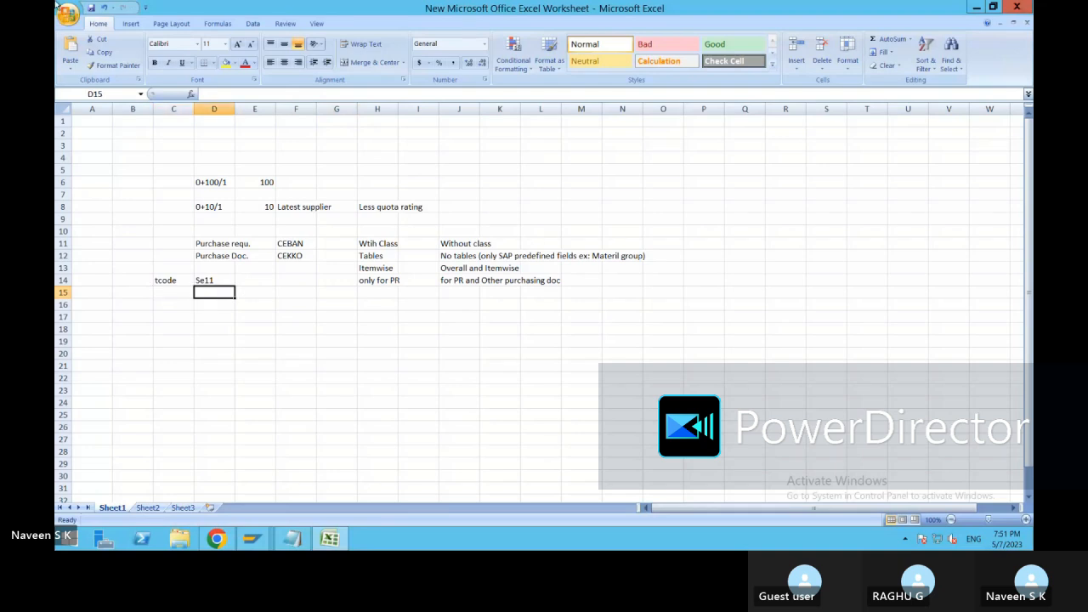
type("CTO")
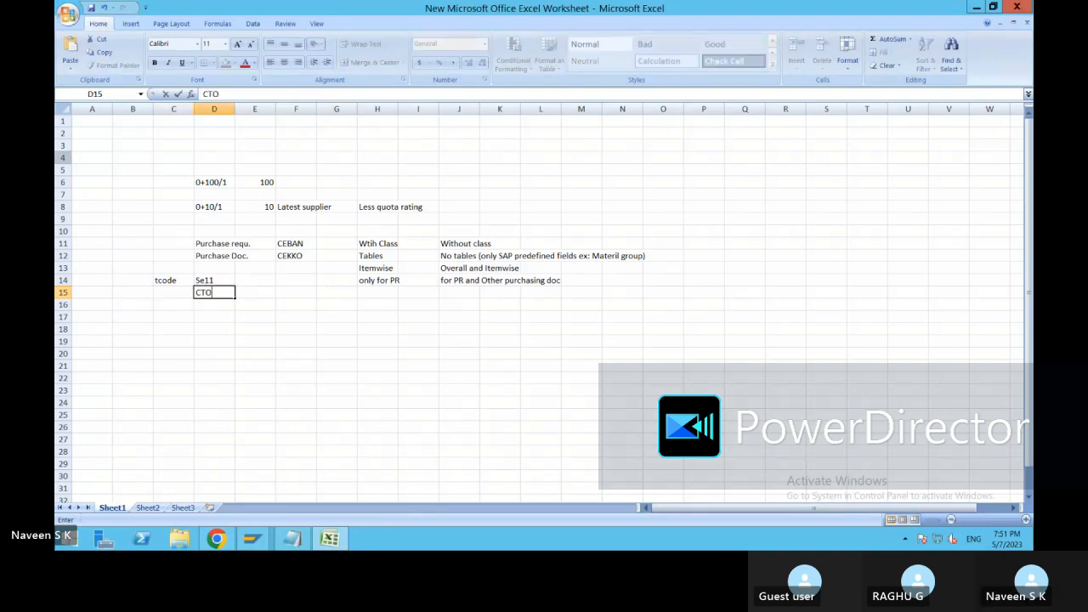
key("BackSpace")
type("04")
key("Tab")
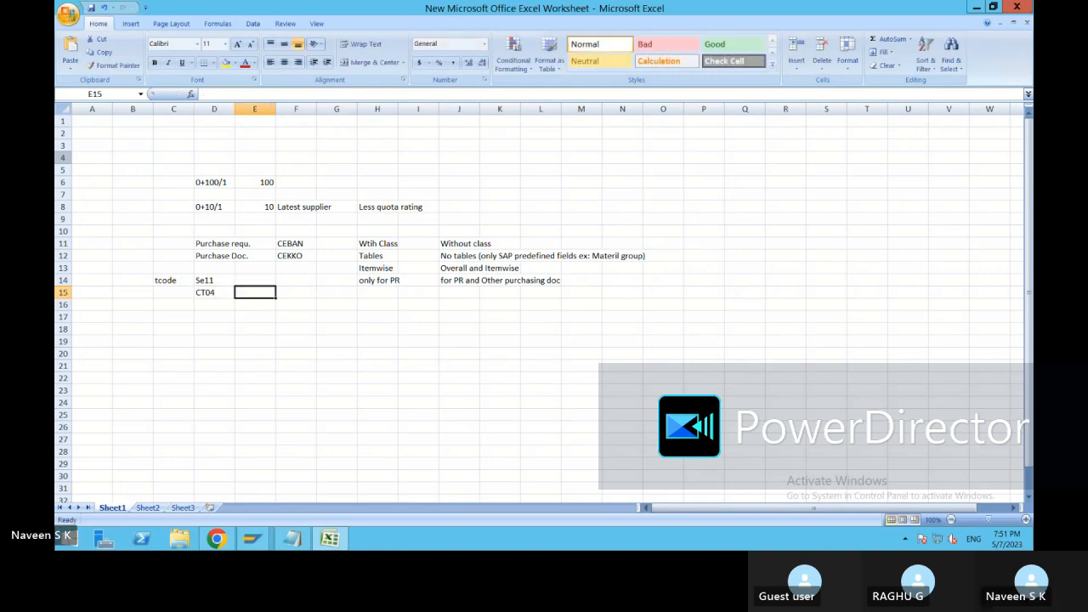
type("Chacr")
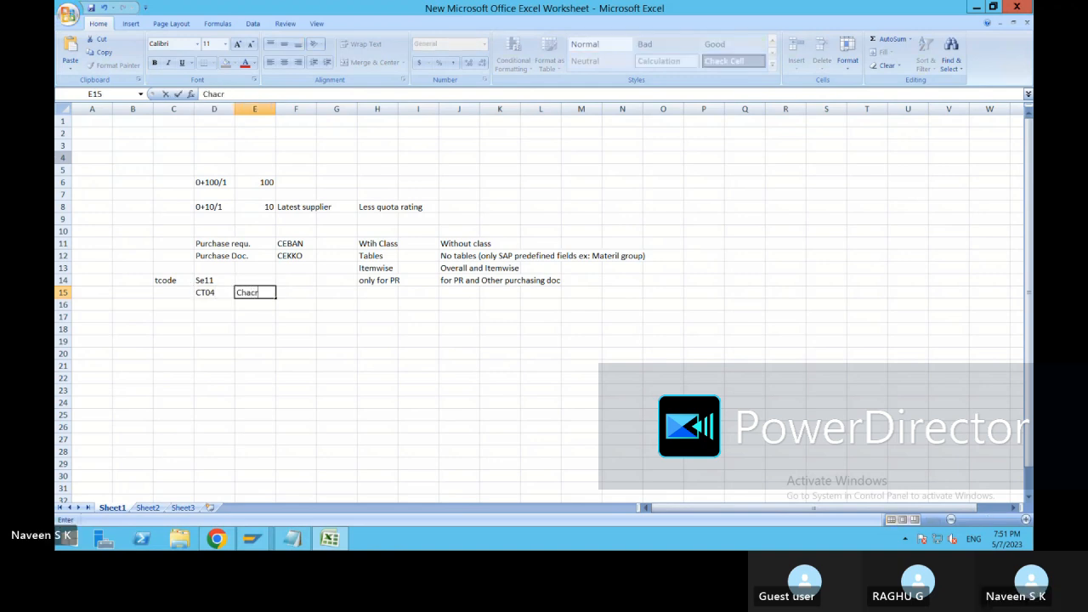
key("BackSpace")
type("t")
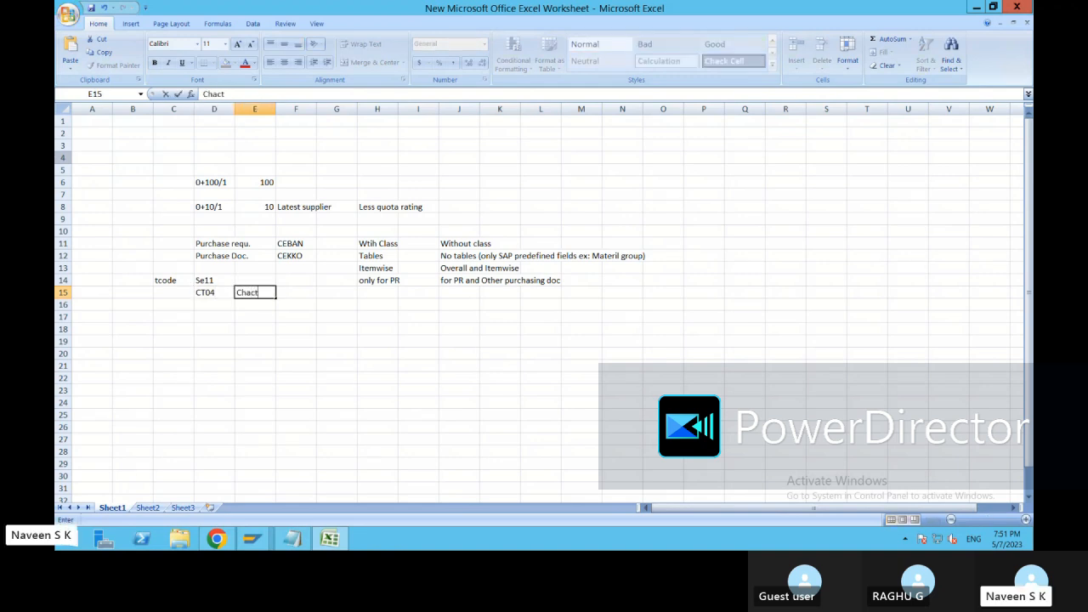
type("e.")
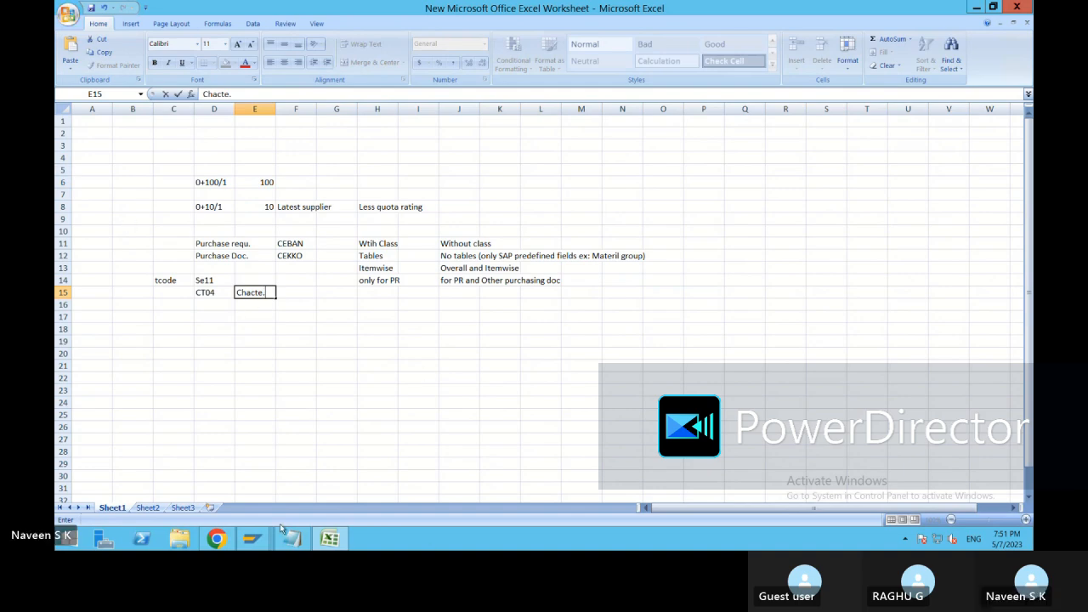
Return to the SAP Characteristics session and start creating a characteristic named PURCHSEGROUP.
left_click(248, 540)
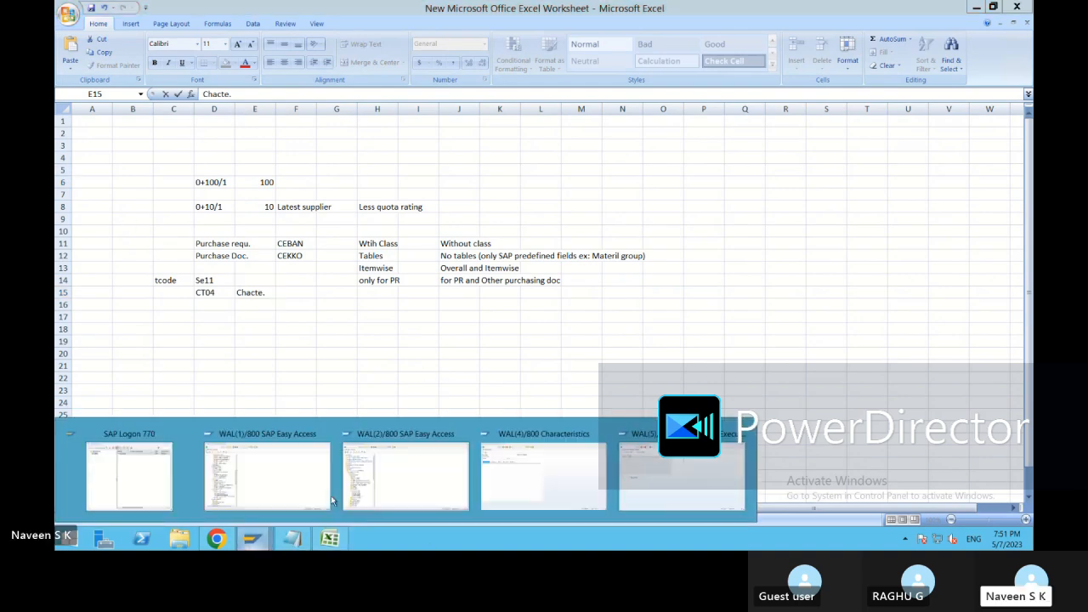
left_click(593, 485)
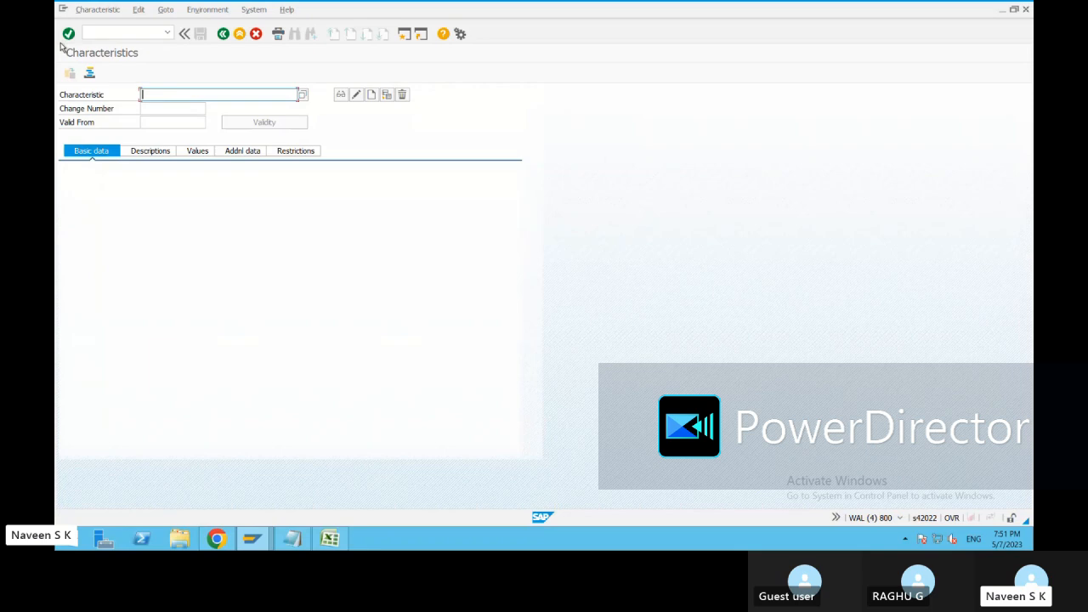
type("Purchse group")
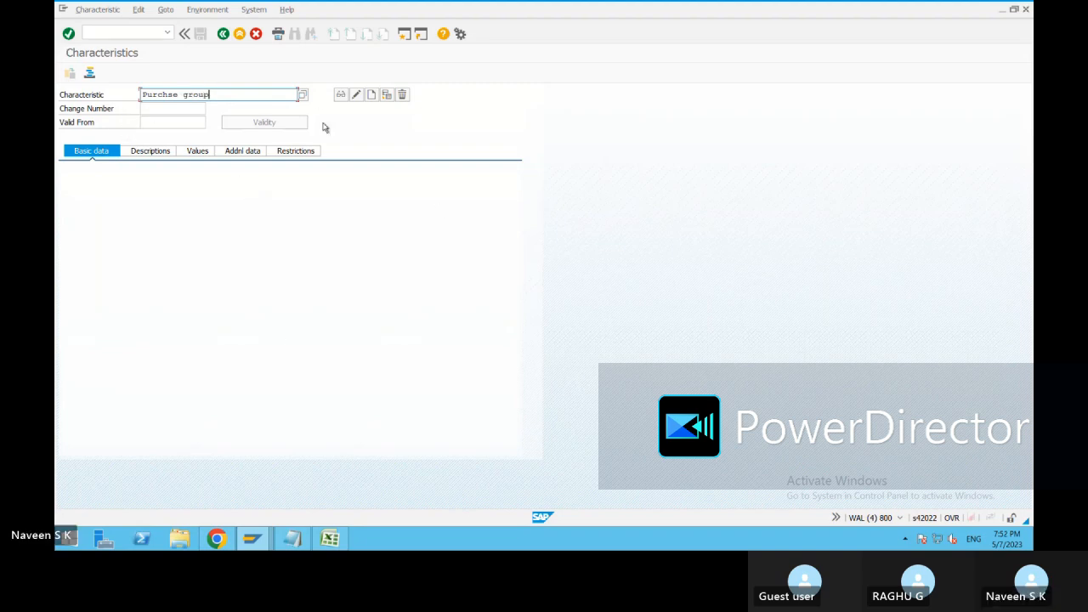
left_click(372, 96)
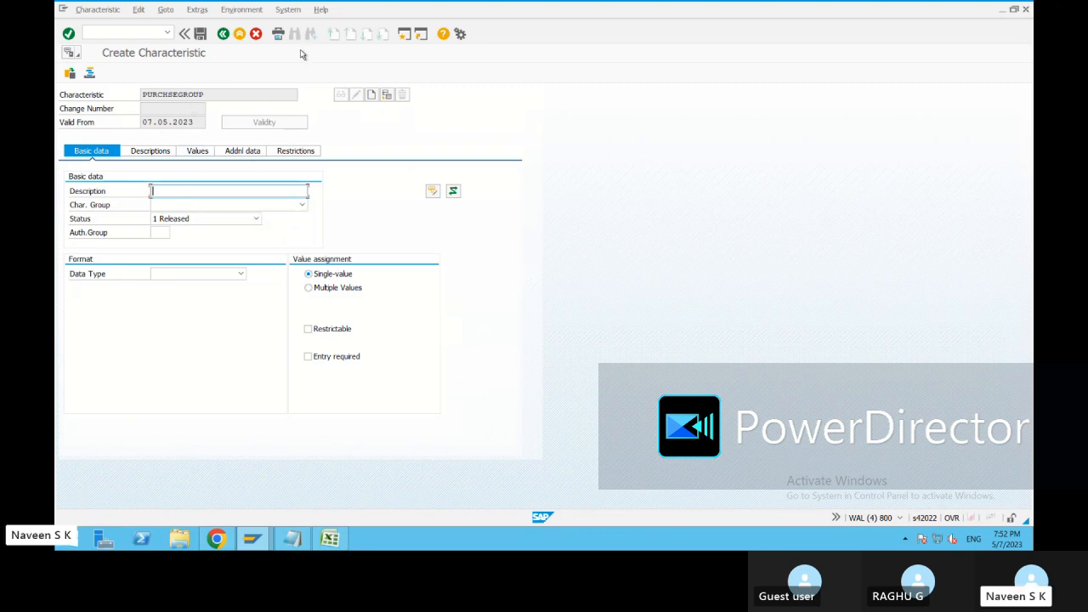
Enter the description pur.grp for the characteristic and set its value assignment to Multiple Values.
type("purc")
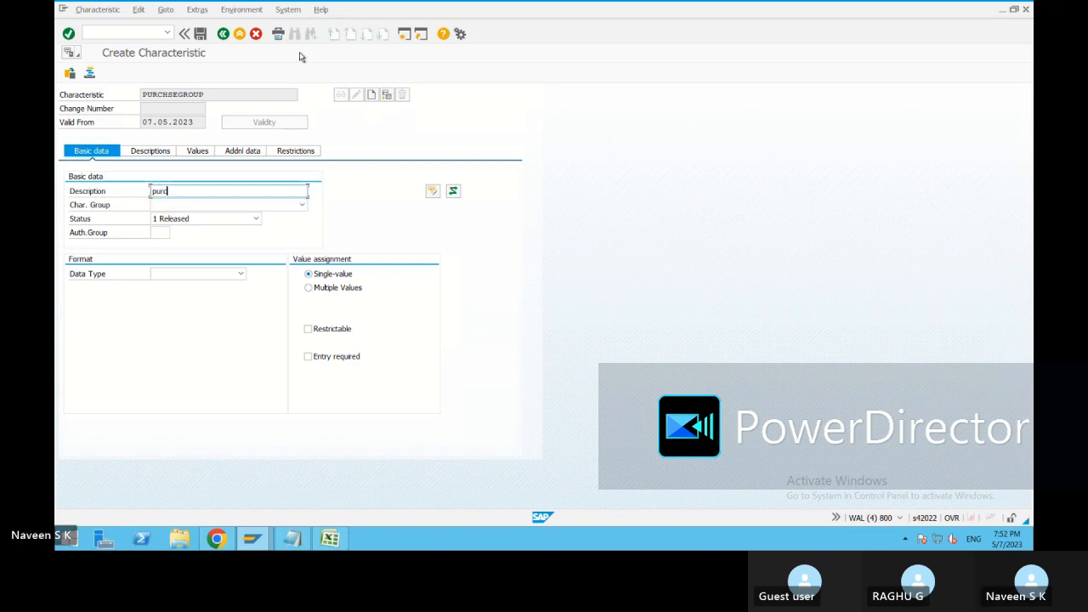
type("c")
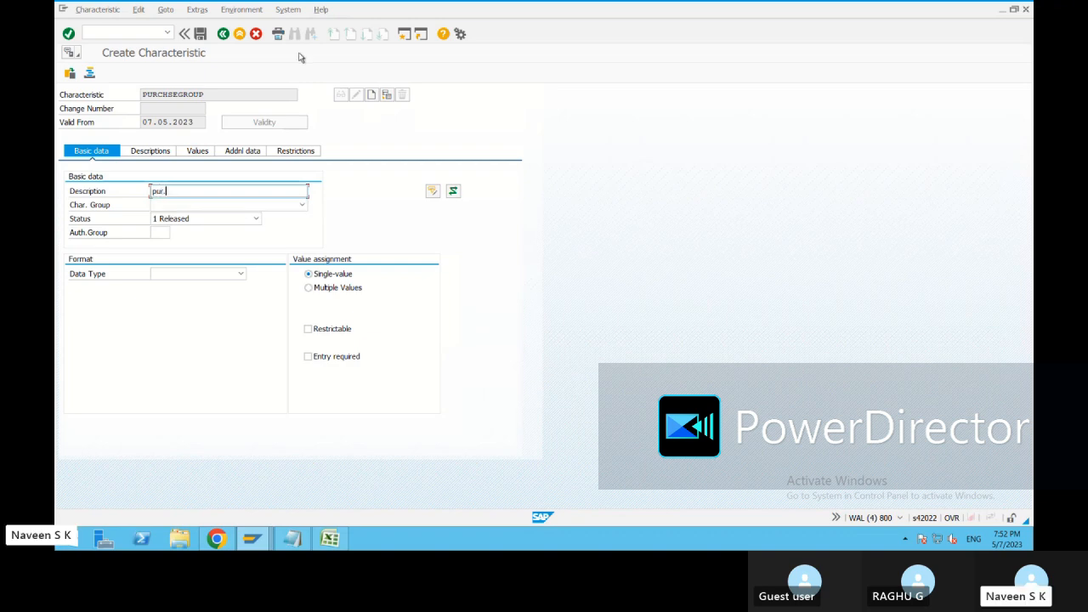
type("rp")
left_click(338, 272)
left_click(337, 288)
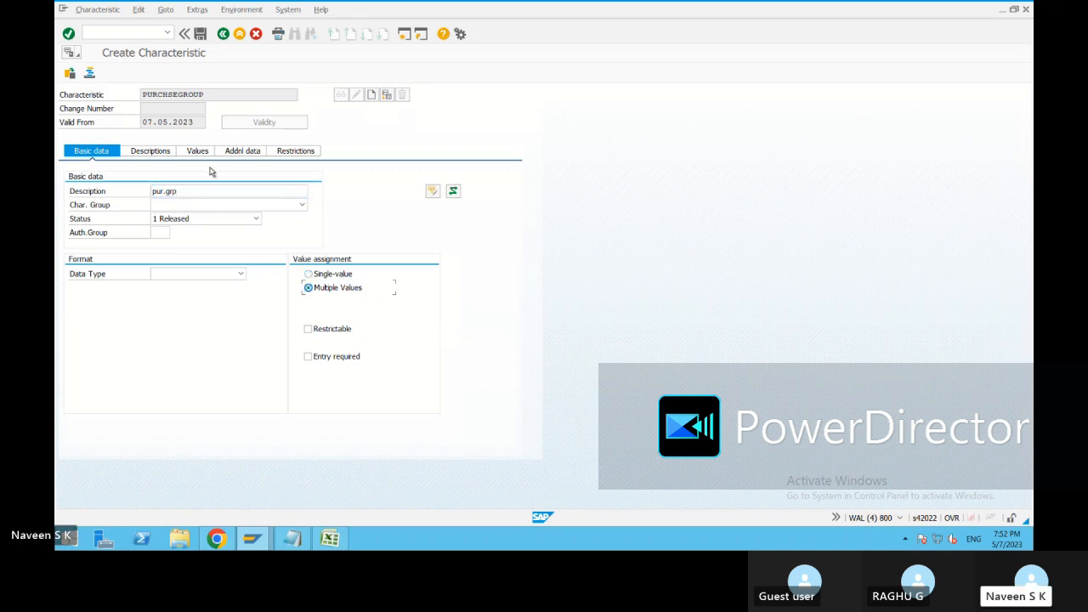
Look up the purchase requisition table in the Excel notes and enter ceban as the characteristic's reference table name in SAP.
left_click(243, 151)
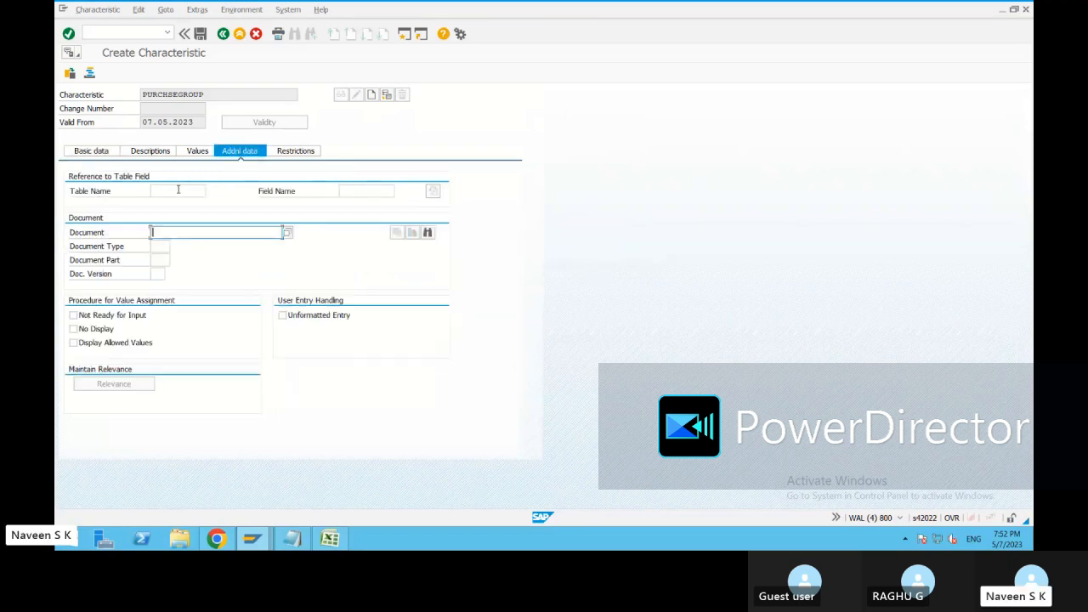
left_click(179, 191)
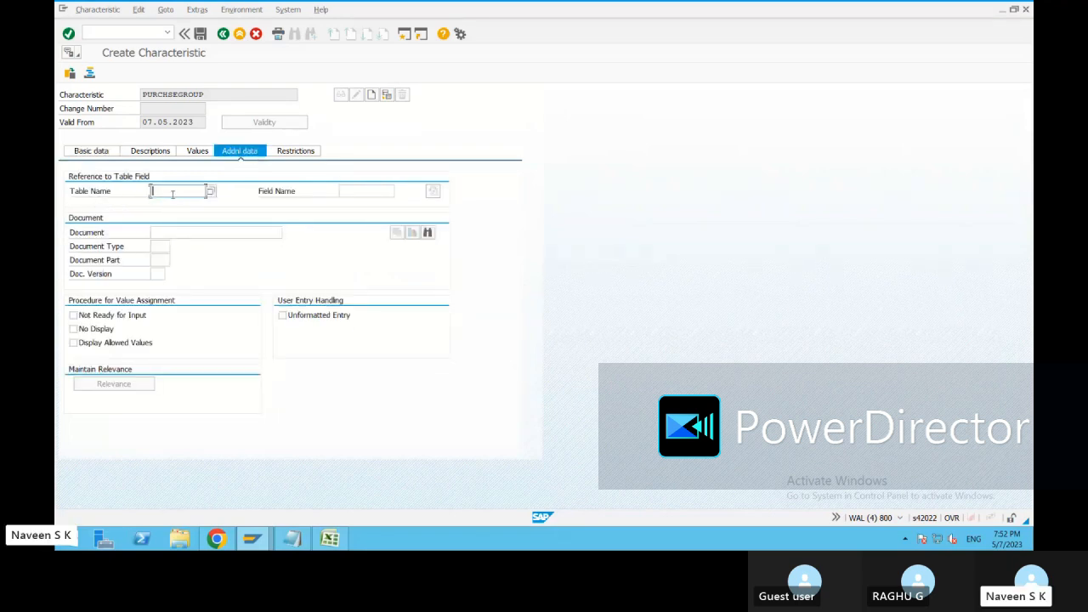
left_click(329, 538)
left_click(309, 245)
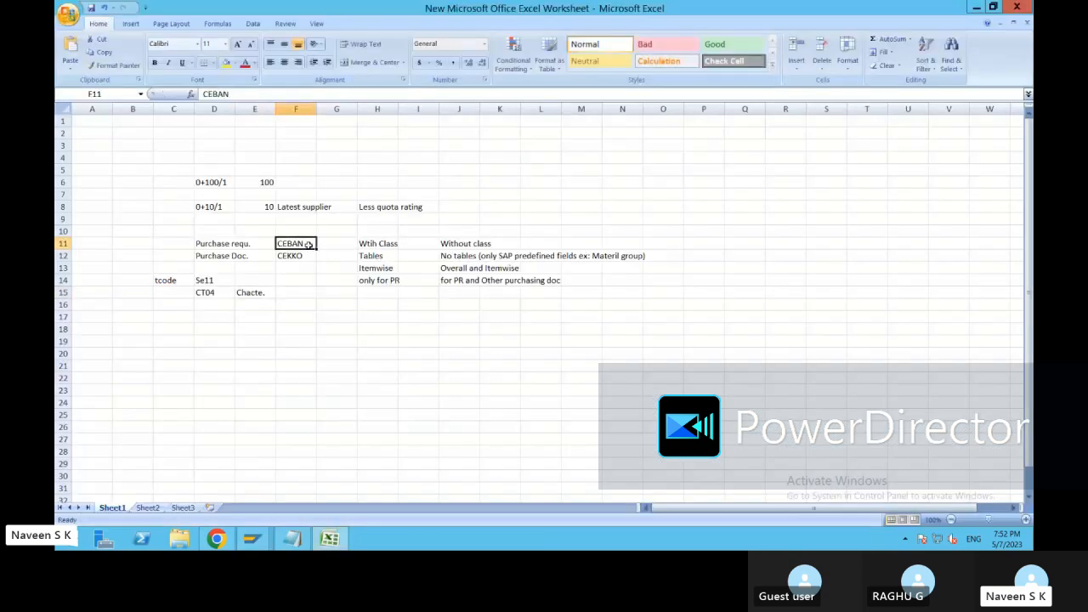
key("alt+Tab")
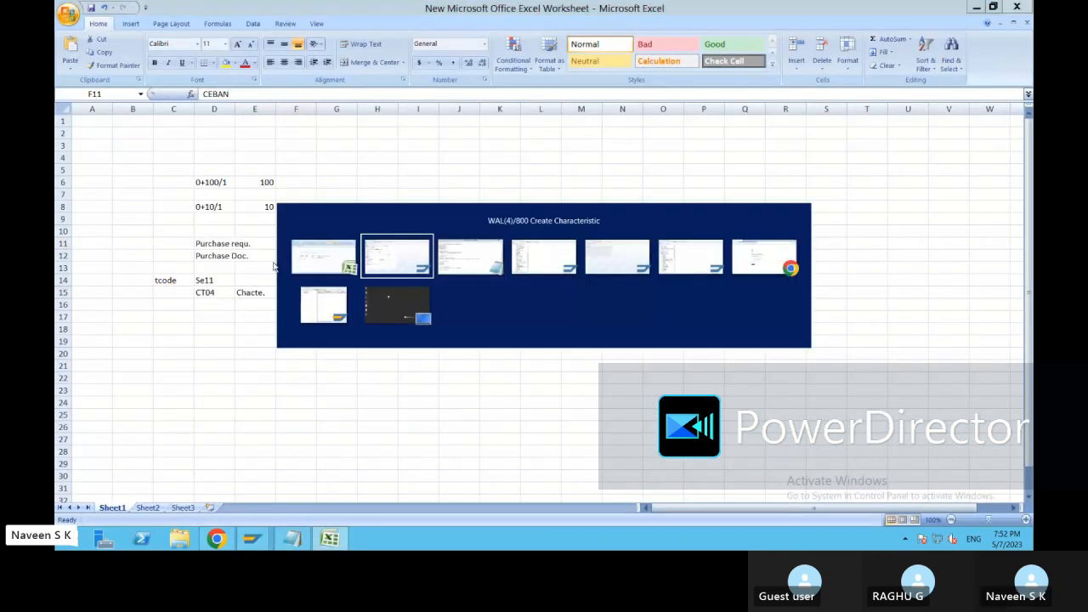
left_click(180, 191)
type("ceb")
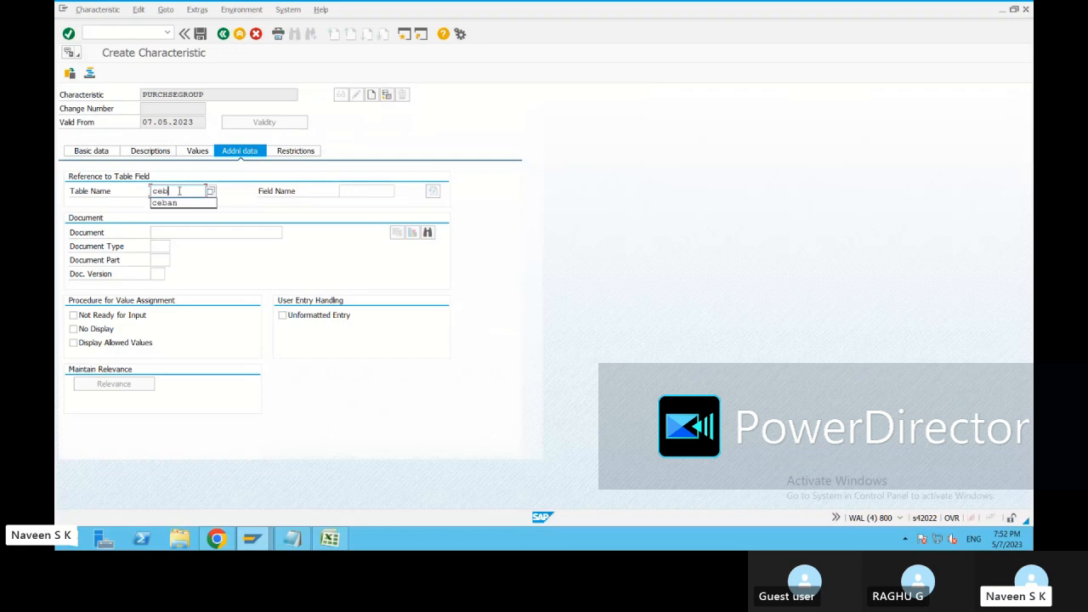
type("ab")
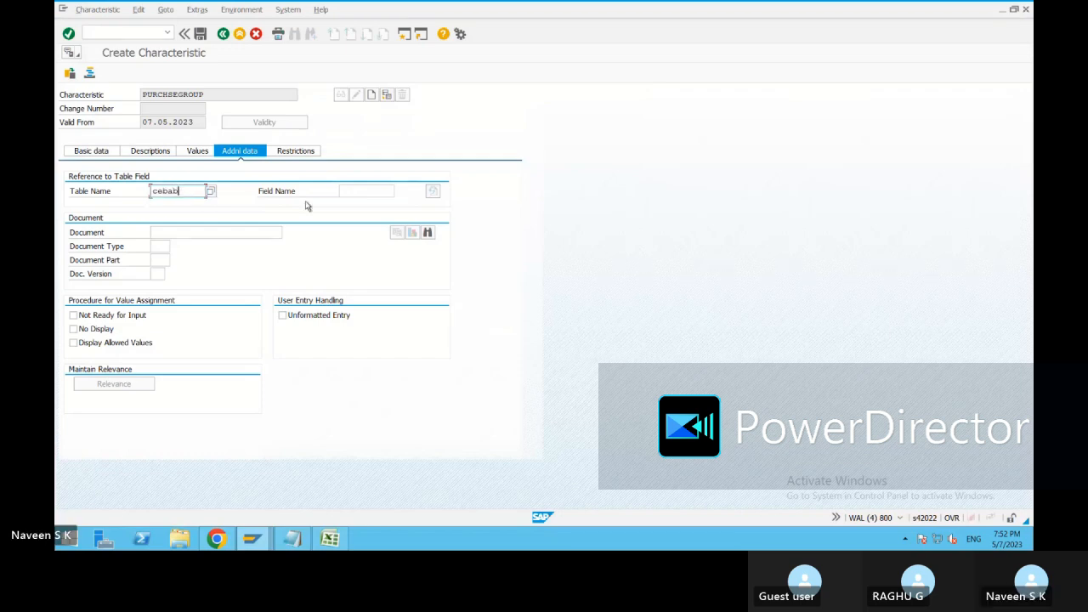
key("BackSpace")
type("n")
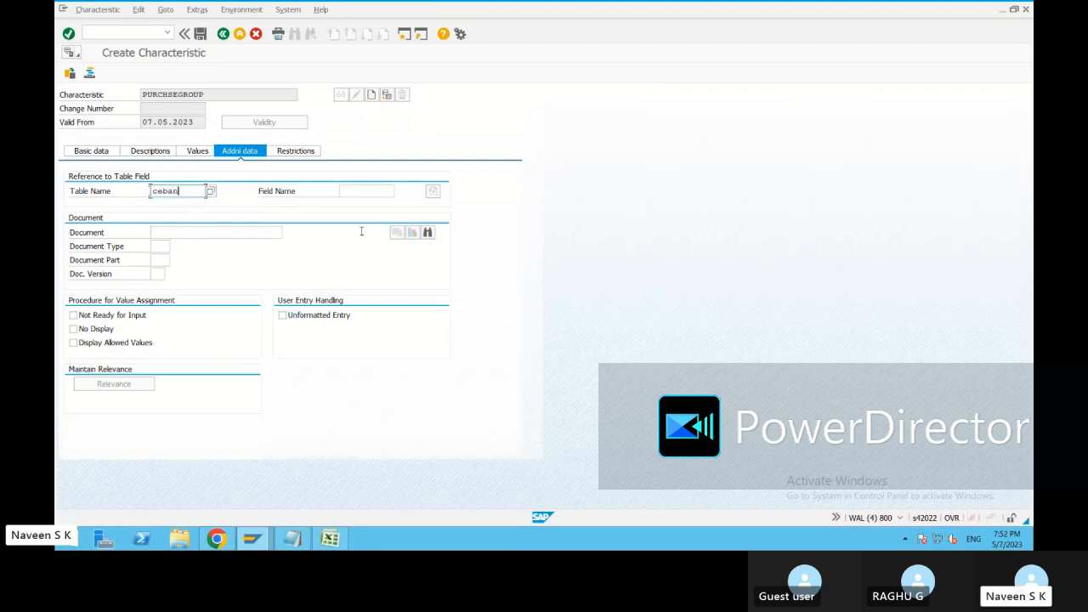
Switch to the second SAP Easy Access session and start transaction se11 to look up the field name.
left_click(354, 191)
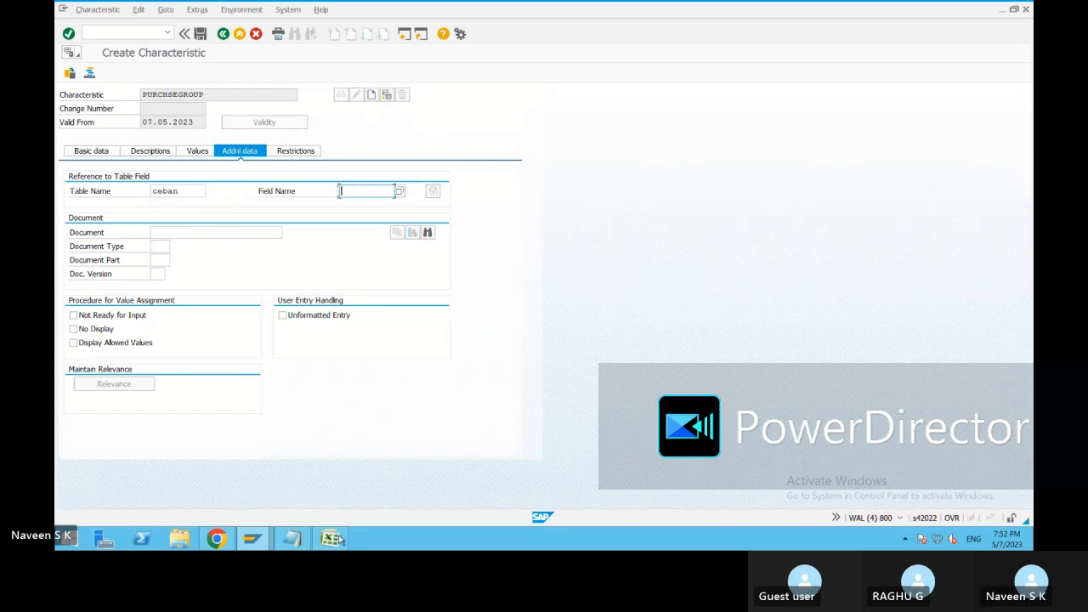
left_click(264, 541)
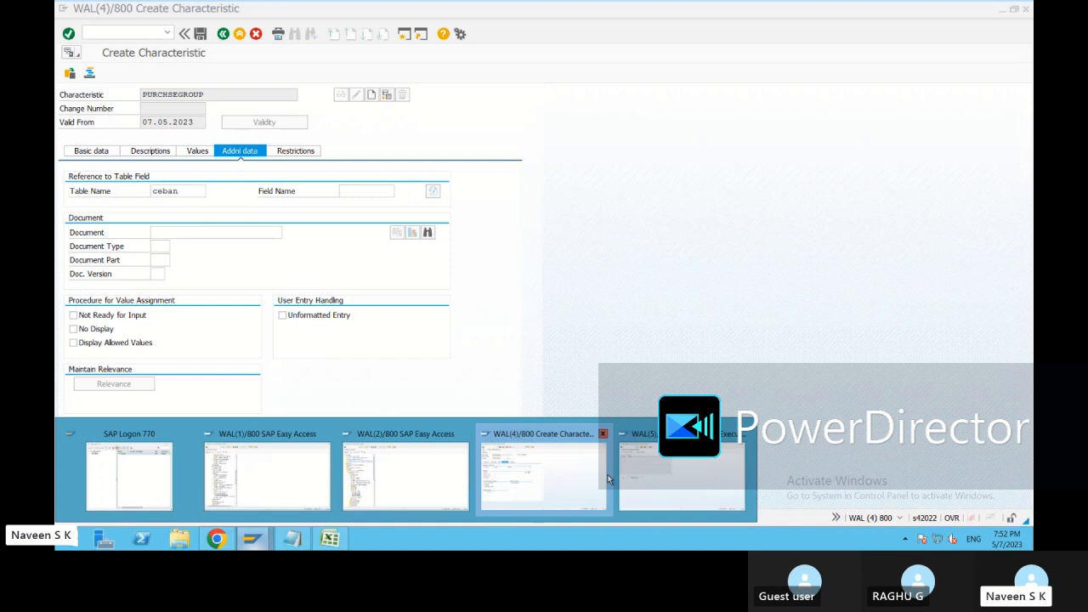
left_click(405, 476)
left_click(167, 36)
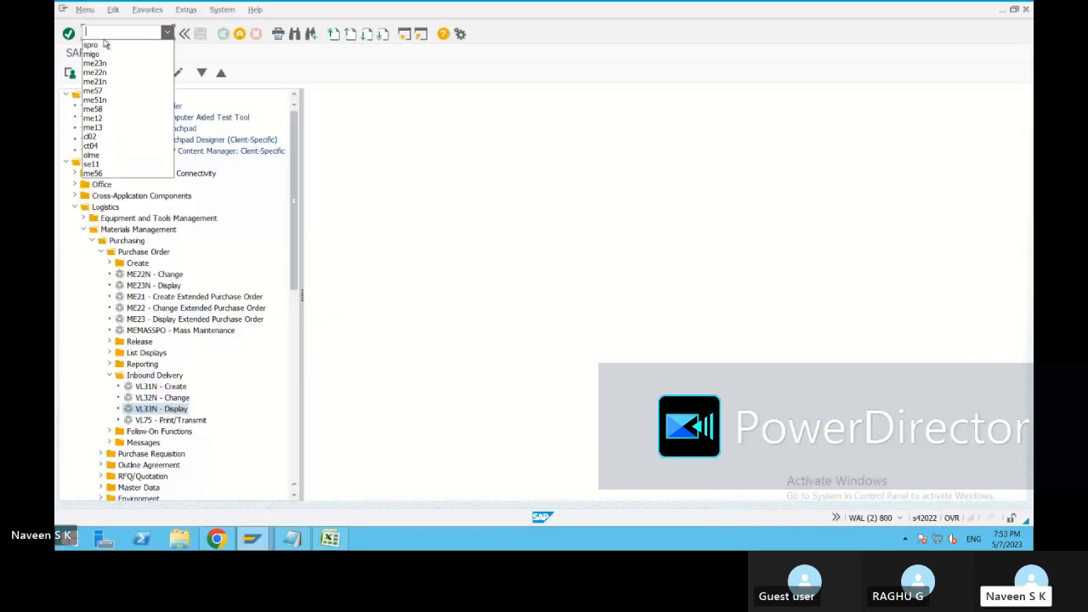
left_click(93, 164)
left_click(68, 33)
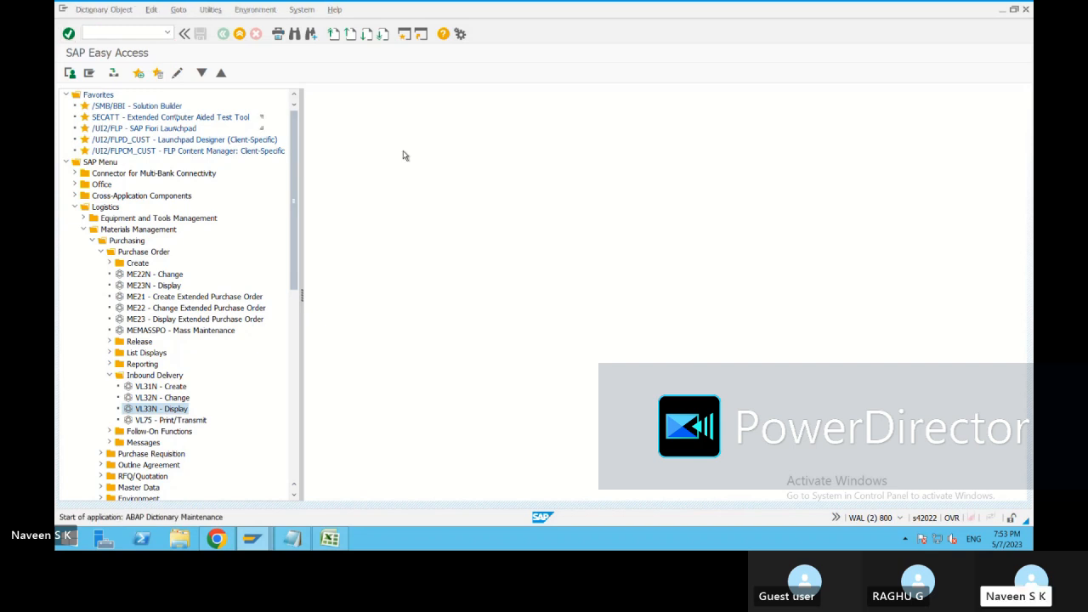
Display the ceban structure in the ABAP Dictionary.
left_click(213, 120)
type("ceba")
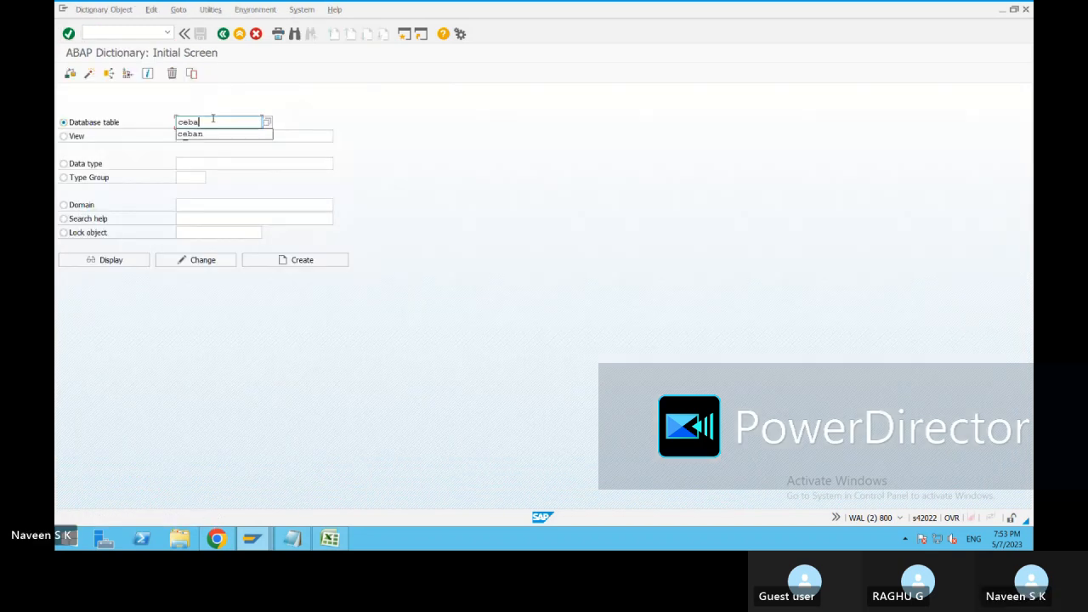
type("n")
left_click(126, 260)
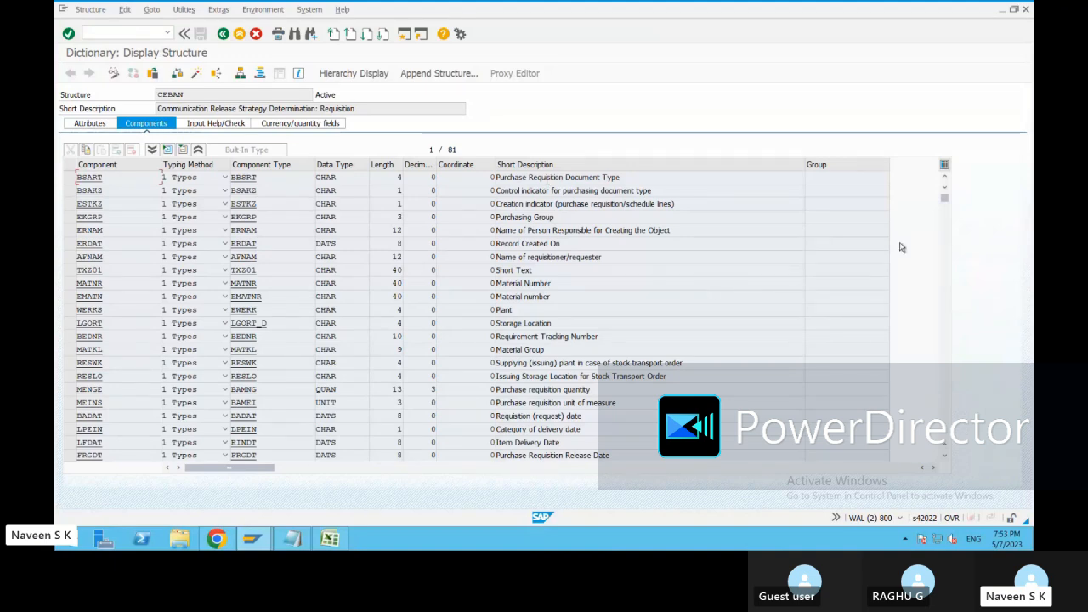
Find the Purchasing Group component in the structure and identify its field name.
scroll(550, 295, "down", 7)
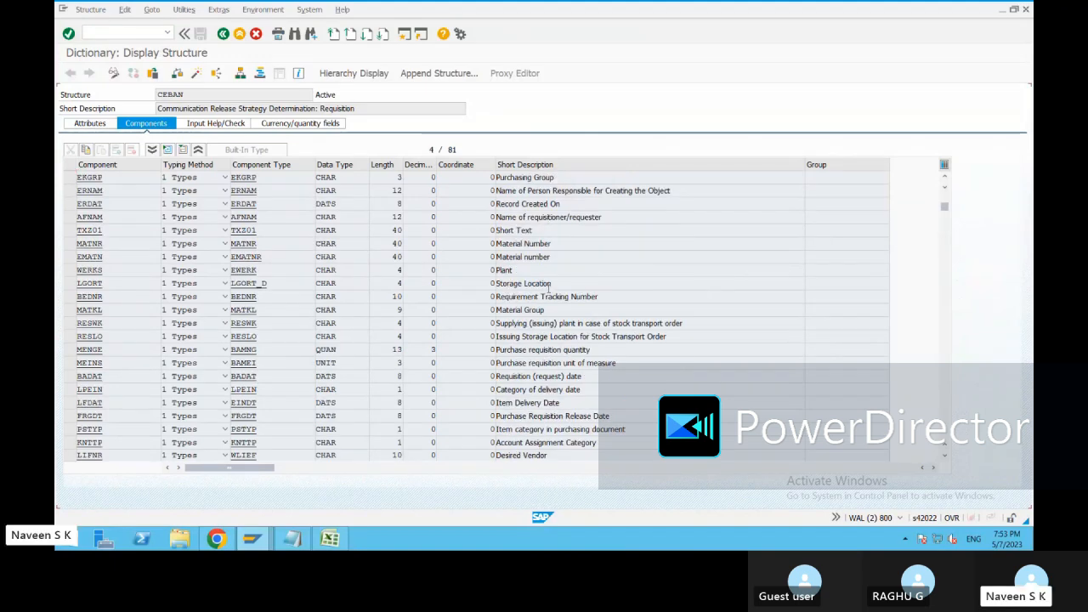
scroll(587, 283, "down", 13)
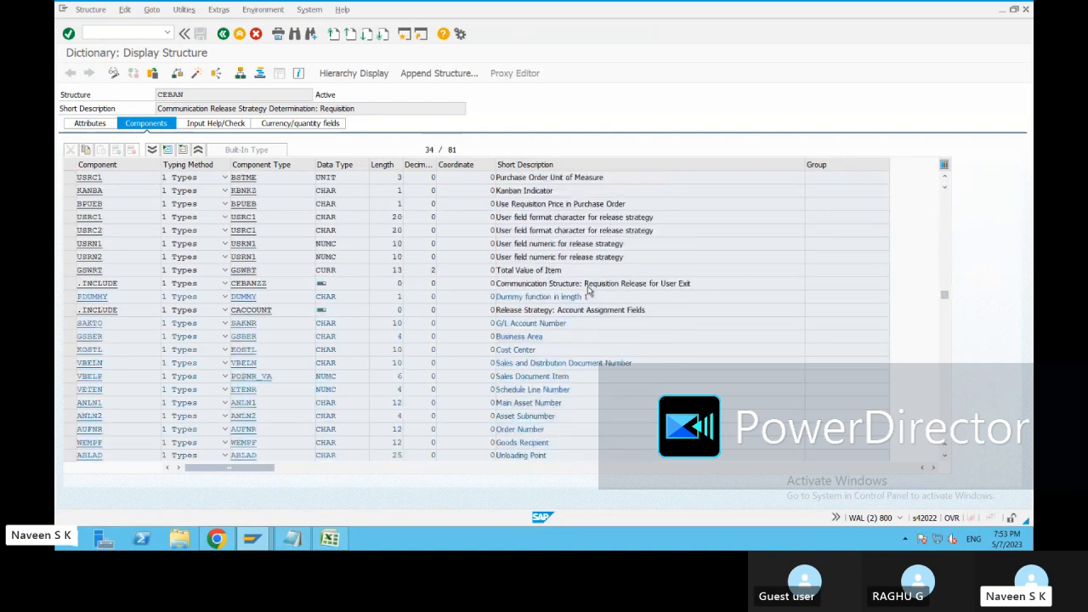
scroll(604, 338, "up", 10)
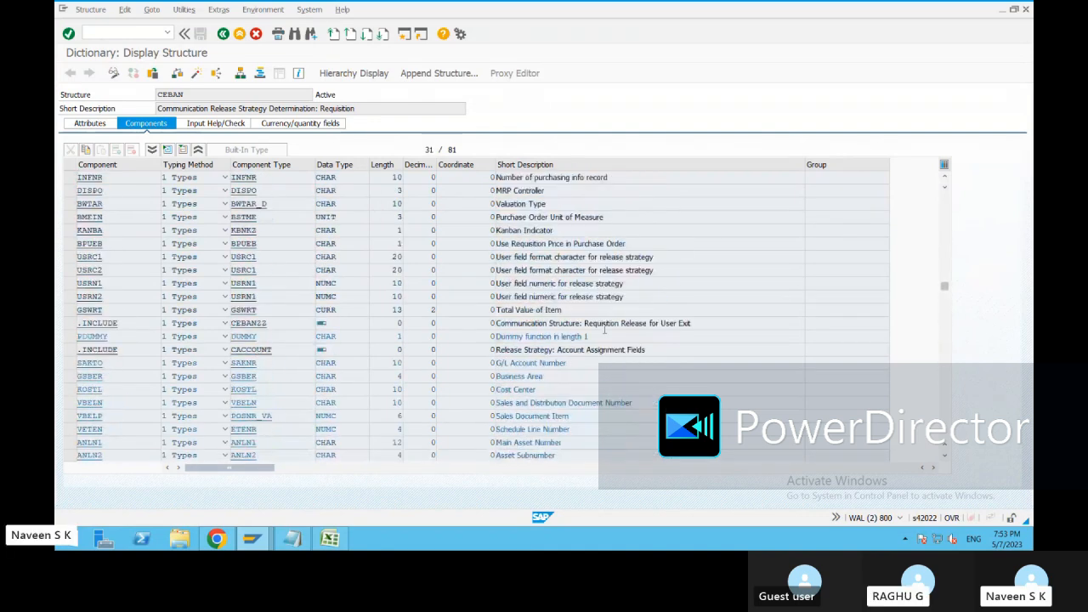
scroll(604, 331, "up", 10)
left_click_drag(556, 217, 494, 216)
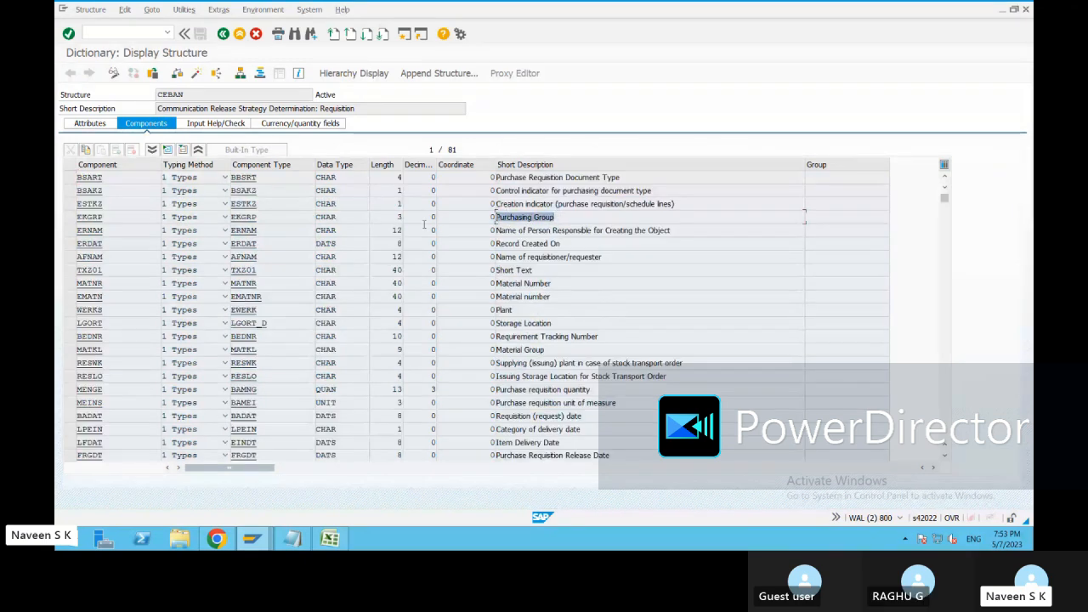
double_click(106, 217)
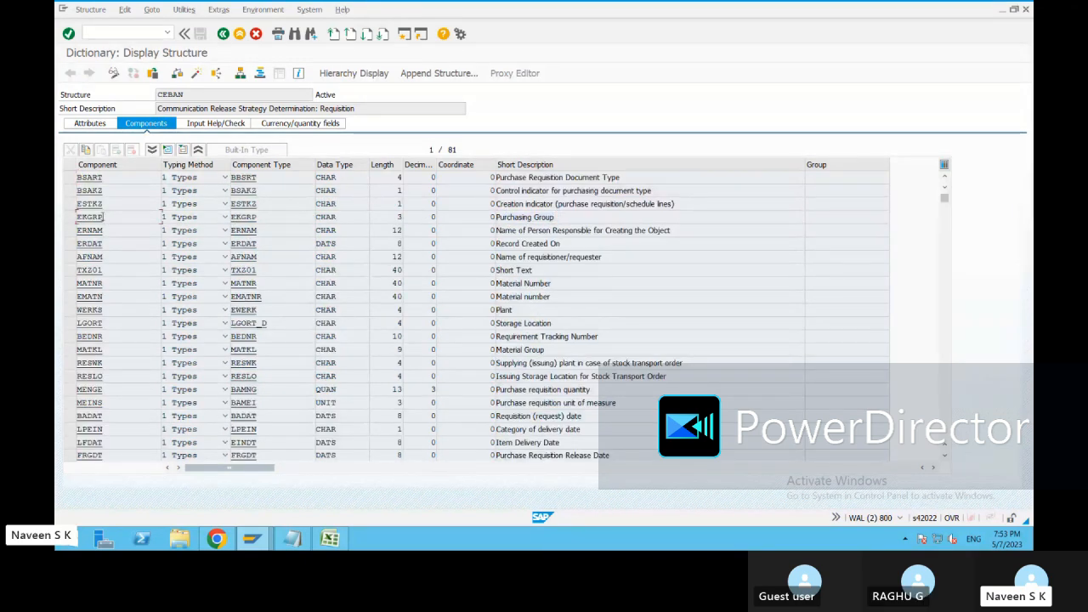
left_click(113, 216)
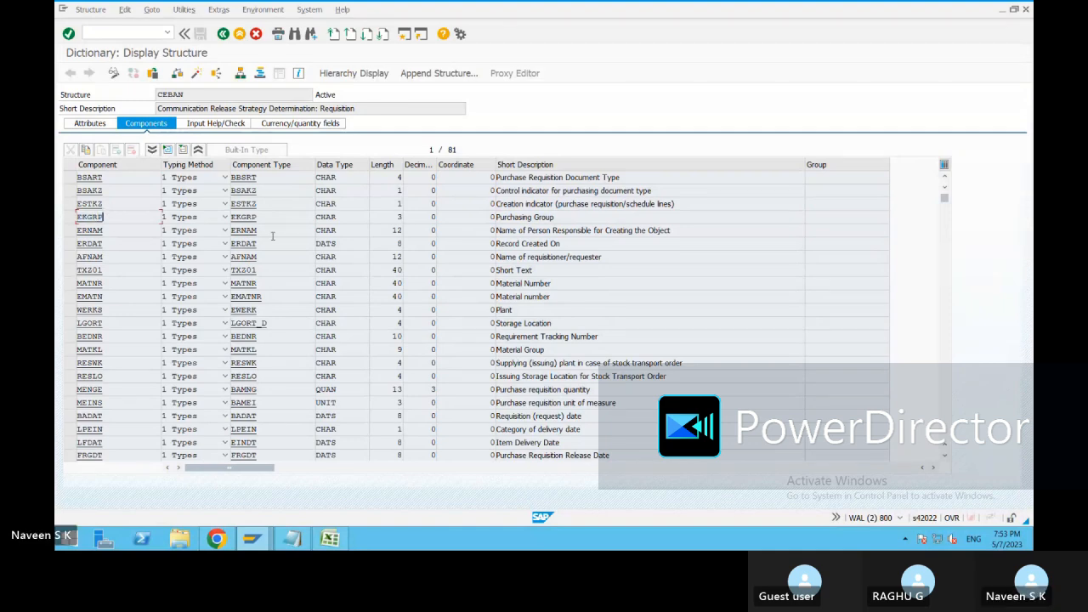
Return to the Create Characteristic session, enter ekgrp as the reference field name and accept the dictionary format data.
key("alt+Tab")
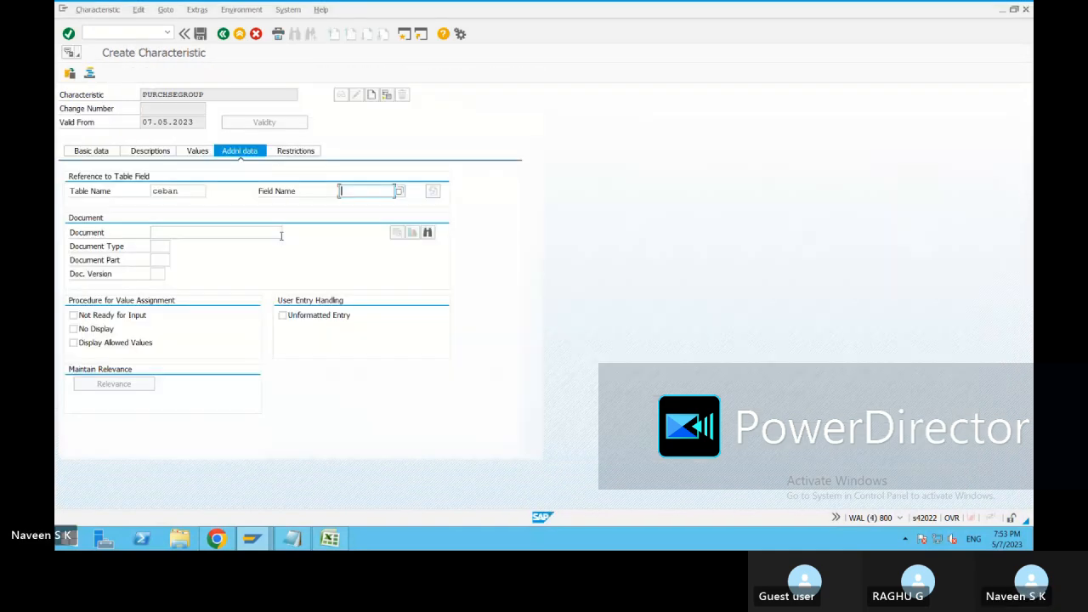
type("ekgrp")
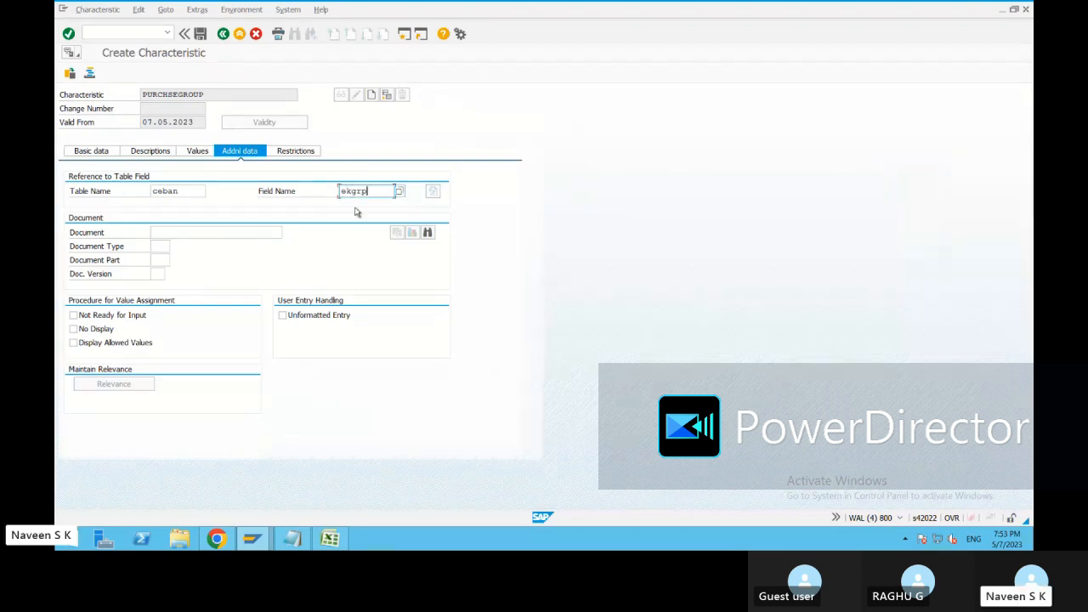
key("Return")
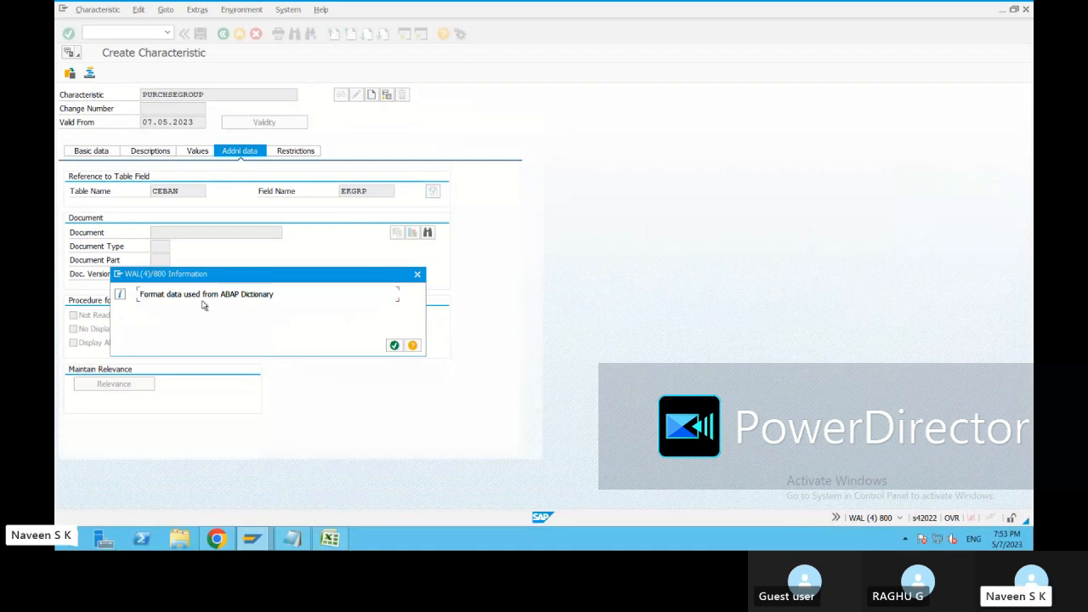
left_click(258, 542)
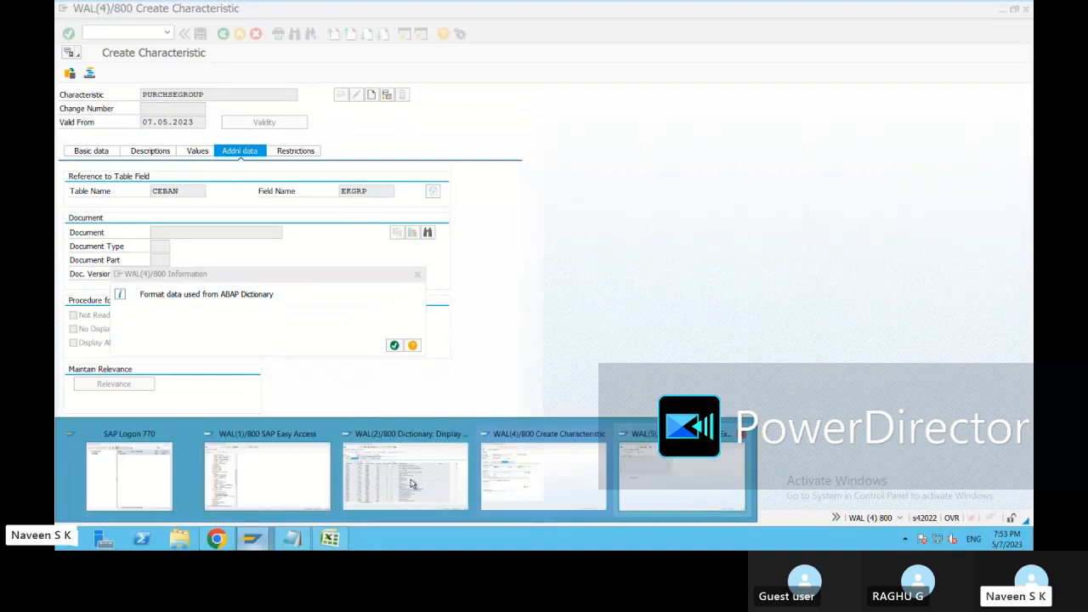
left_click(412, 484)
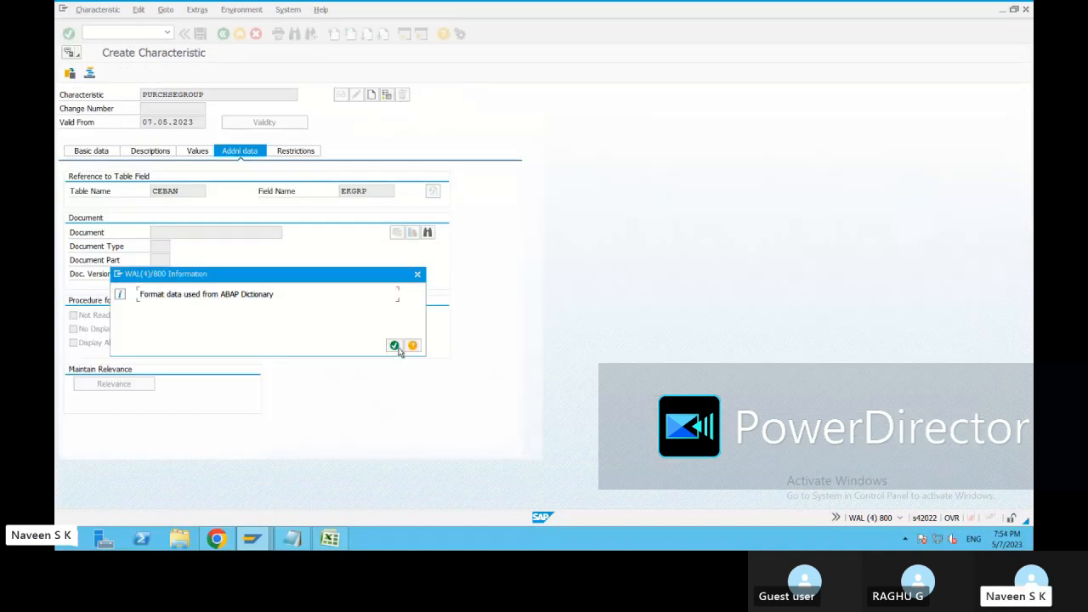
left_click(394, 346)
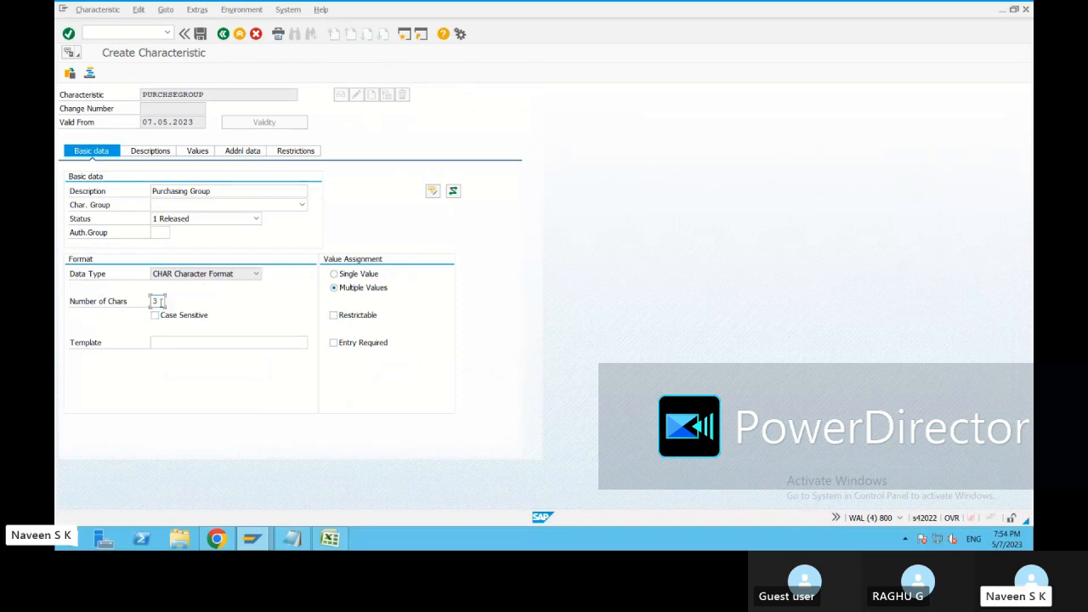
Check the EKGRP field's data type and length in the dictionary session and return to the characteristic.
key("alt+Tab")
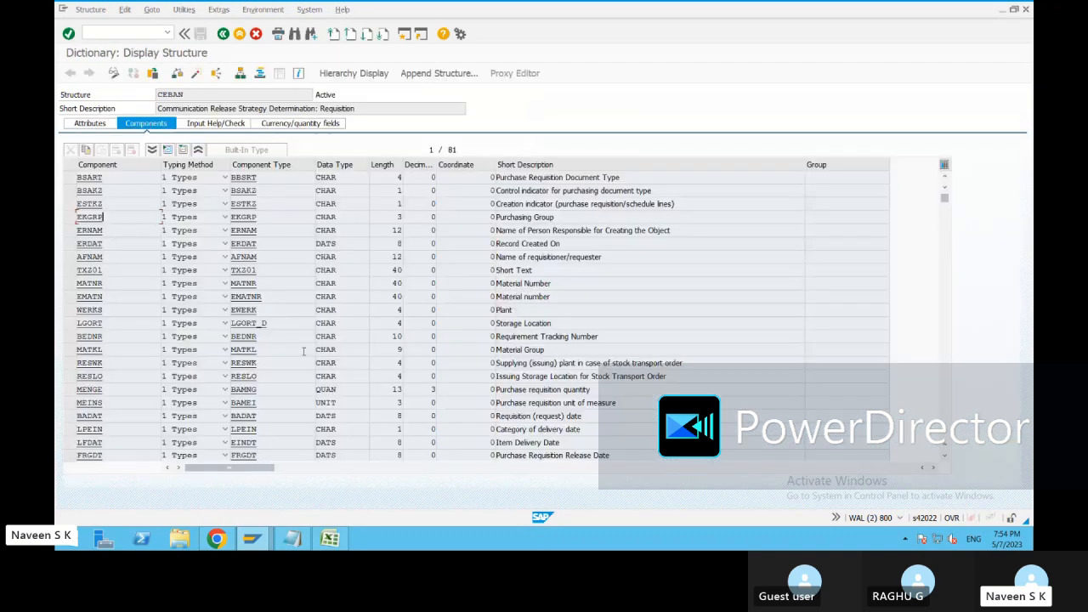
double_click(327, 217)
double_click(407, 218)
key("alt+Tab")
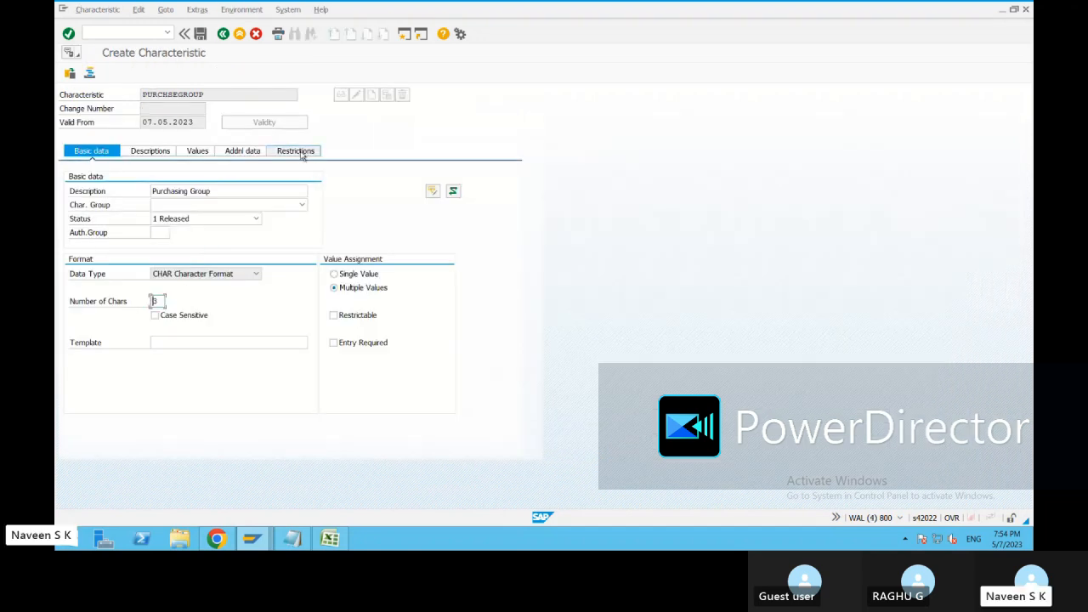
left_click(303, 152)
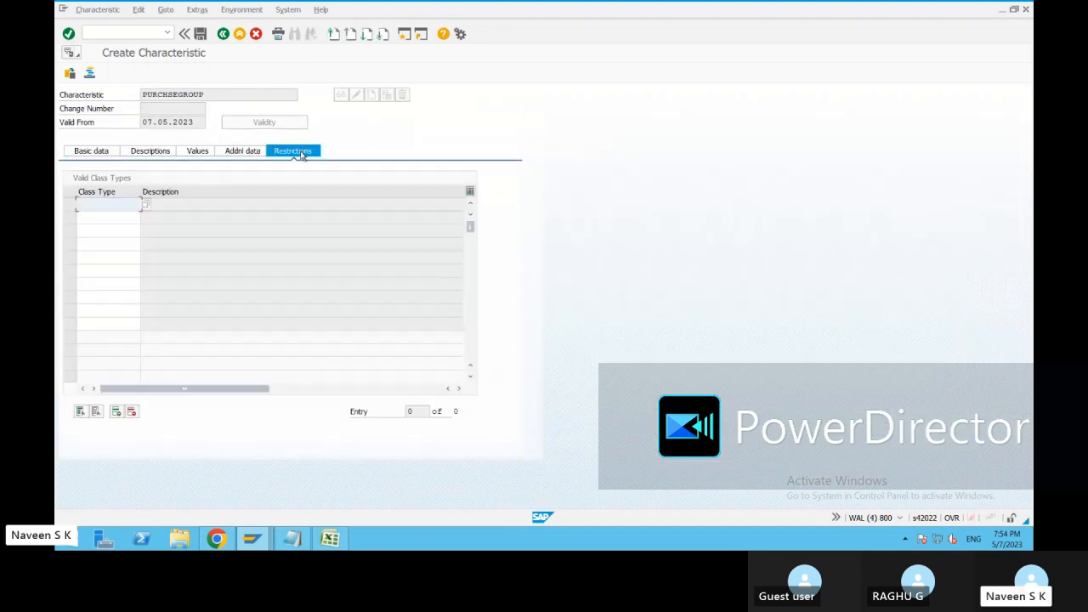
left_click(202, 154)
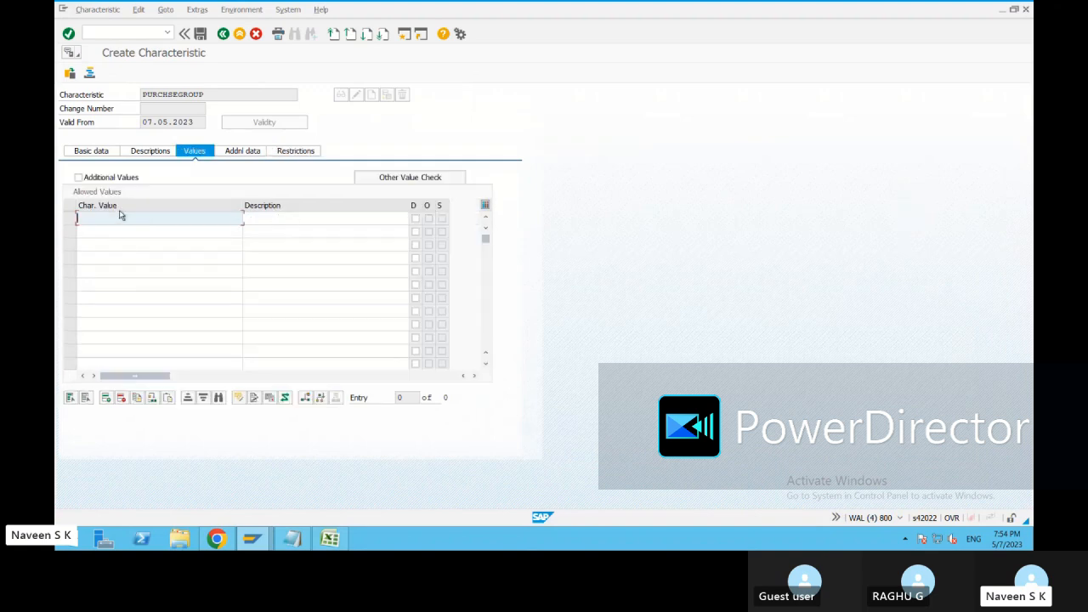
type("00")
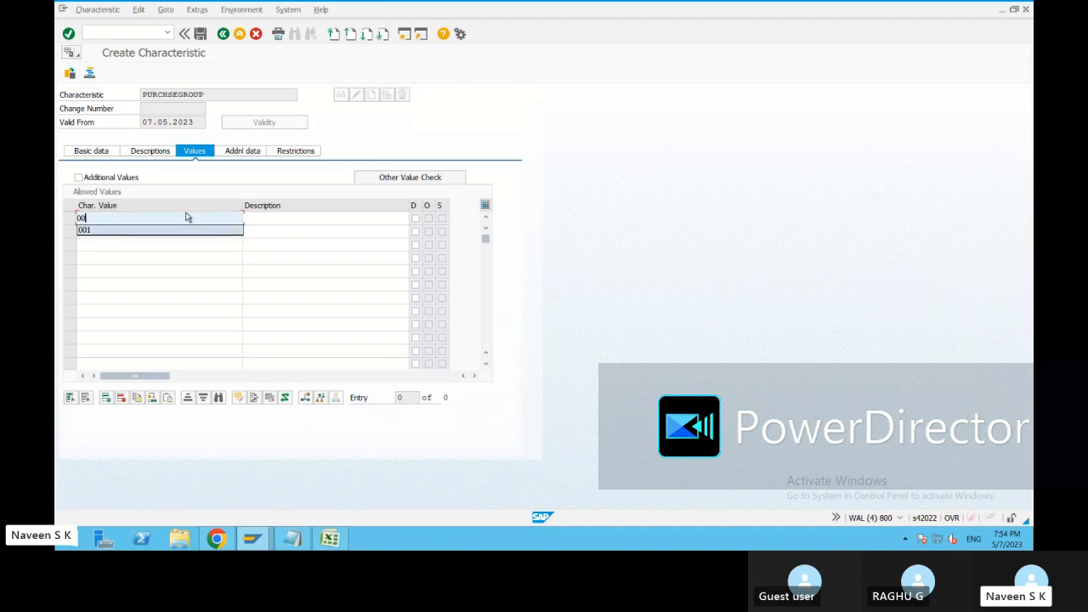
key("BackSpace")
key("BackSpace")
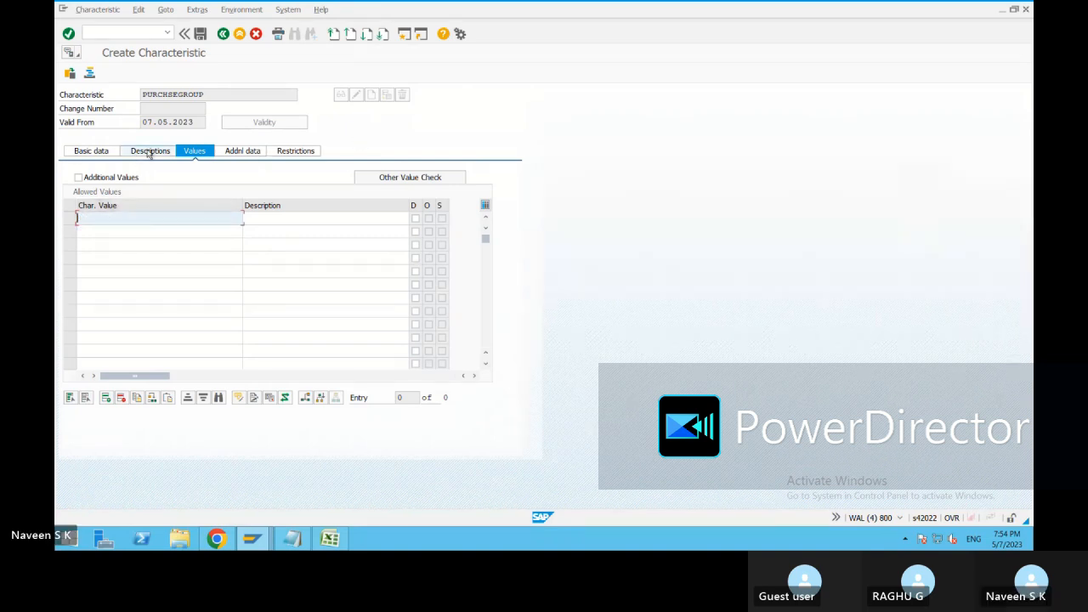
Review the characteristic's language descriptions and its basic data.
left_click(148, 153)
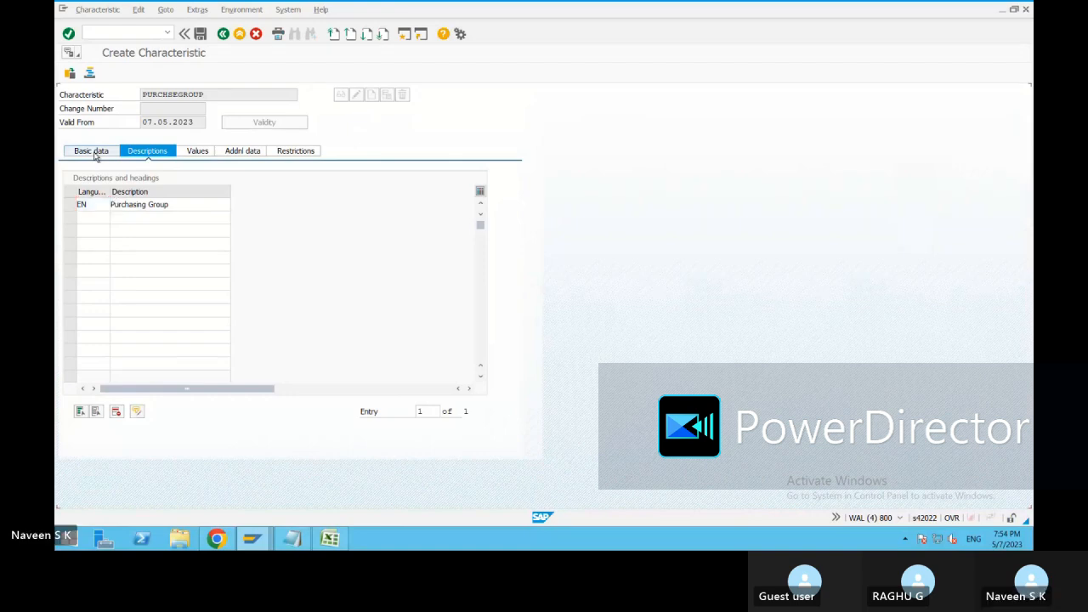
left_click(96, 156)
left_click(136, 157)
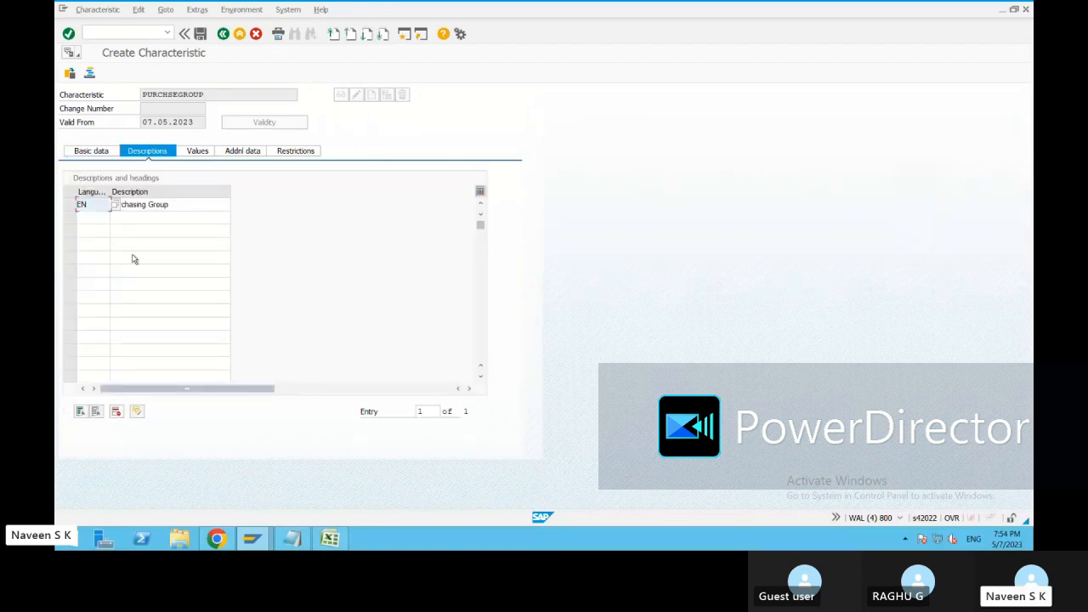
left_click(100, 218)
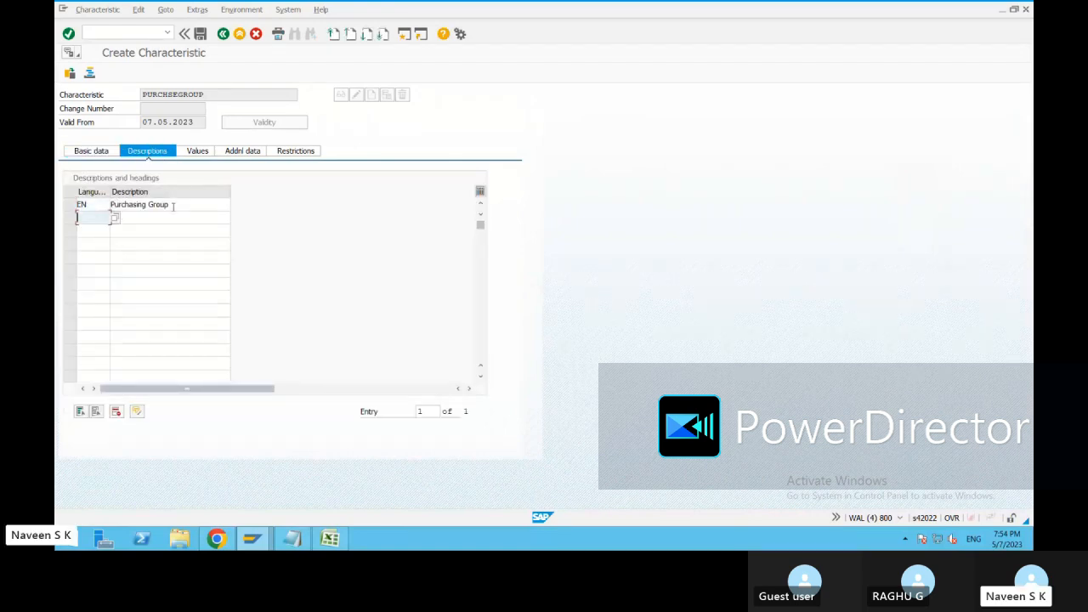
left_click(90, 151)
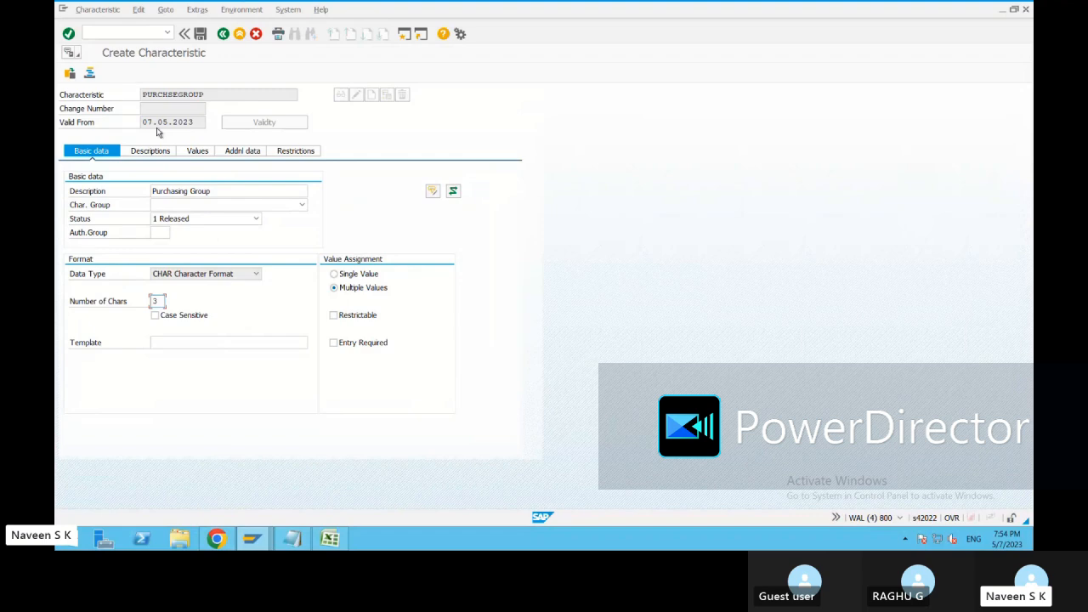
Copy the characteristic name PURCHSEGROUP into the Notepad notes under Release Procedure and label it Charcter.1.
left_click(207, 94)
left_click_drag(168, 88, 139, 92)
key("ctrl+c")
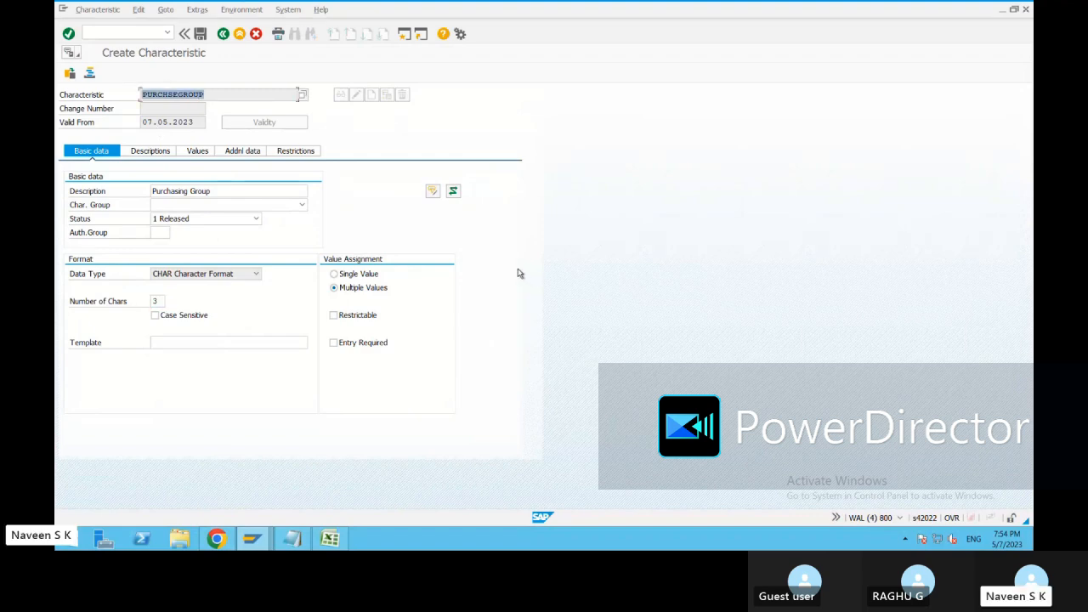
key("alt+Tab")
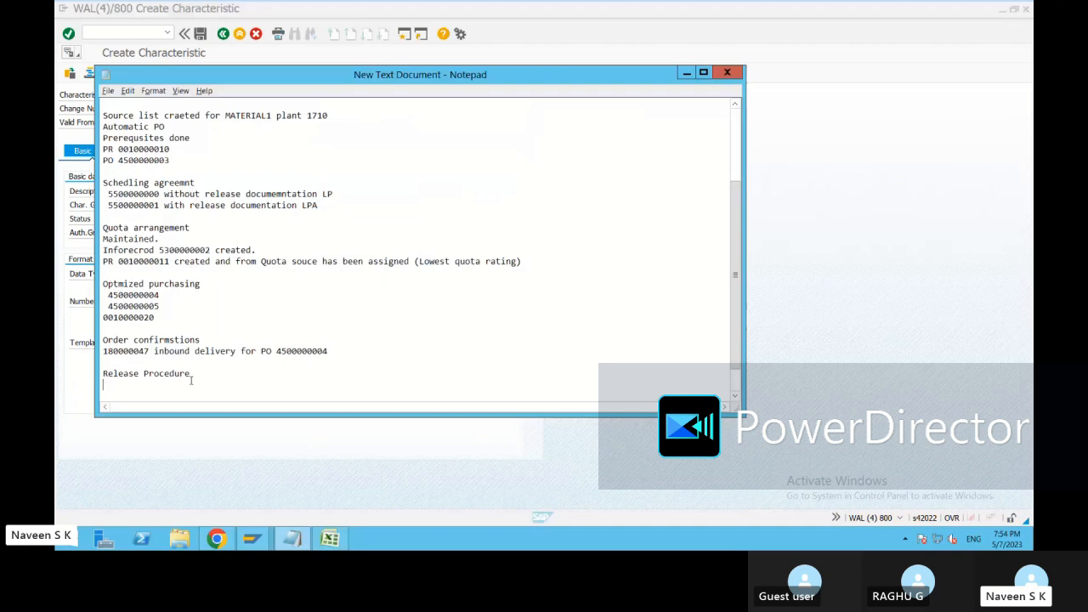
key("ctrl+v")
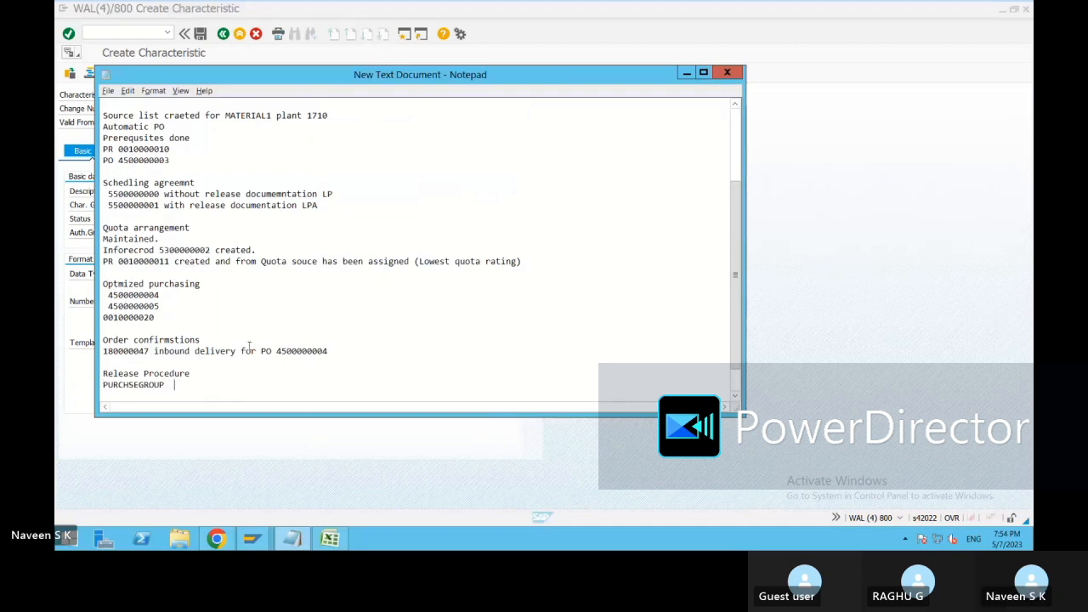
type("Charcter.")
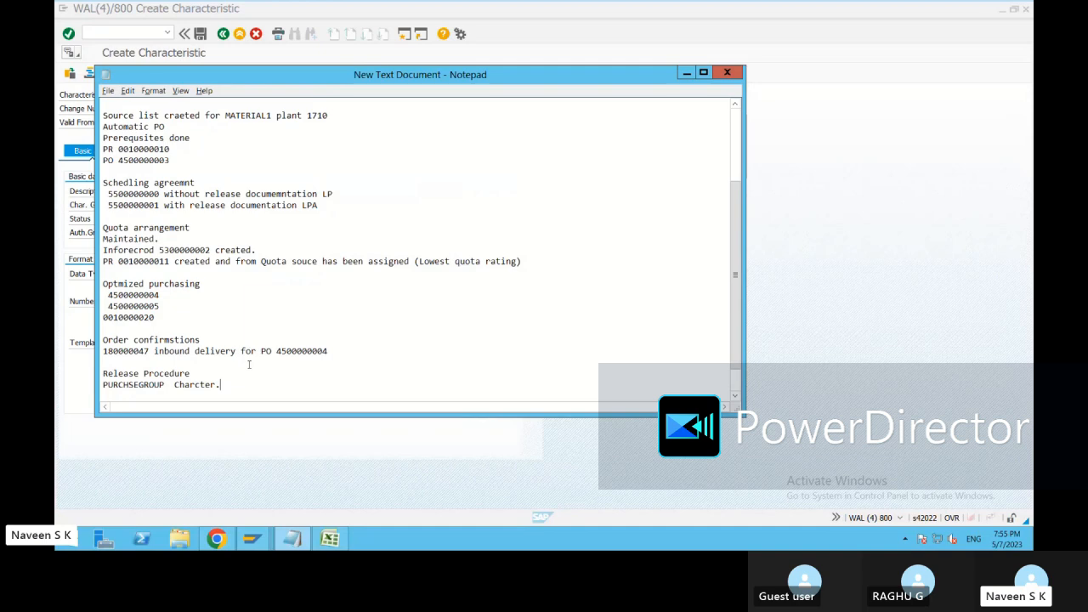
key("Return")
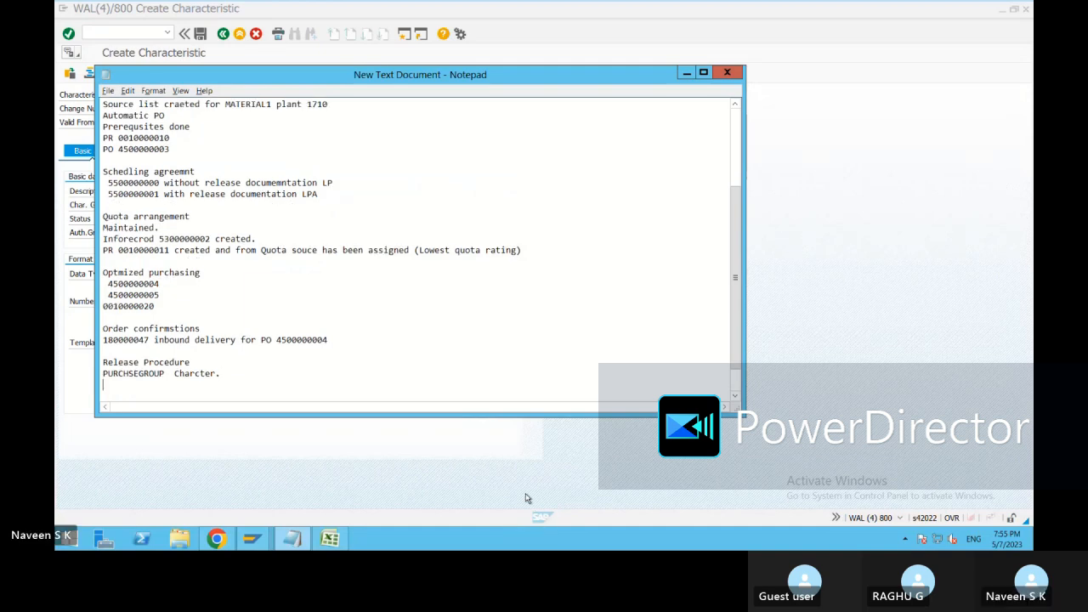
key("BackSpace")
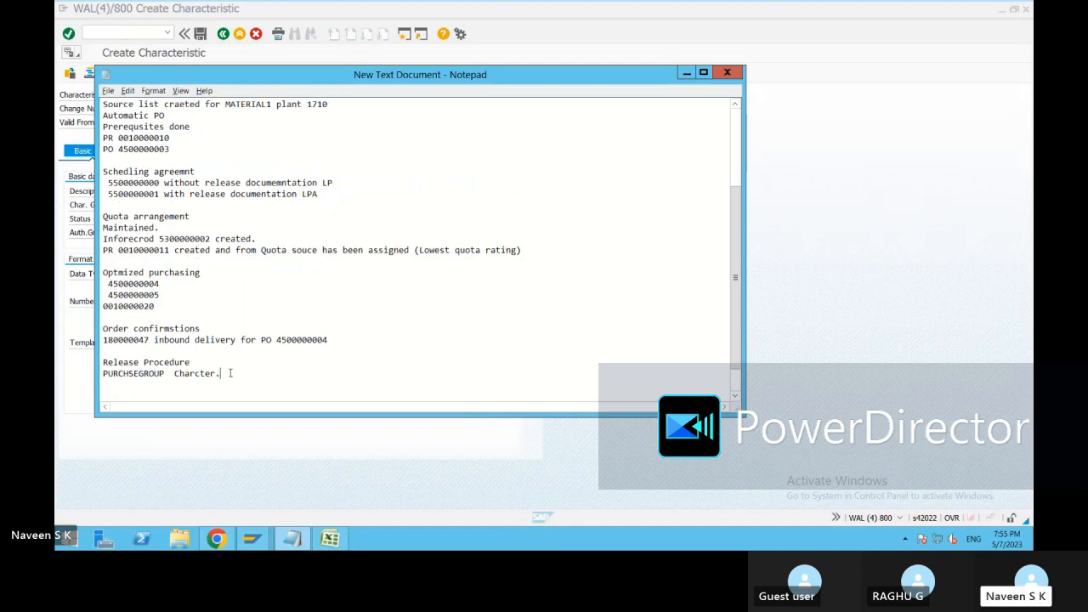
type("1")
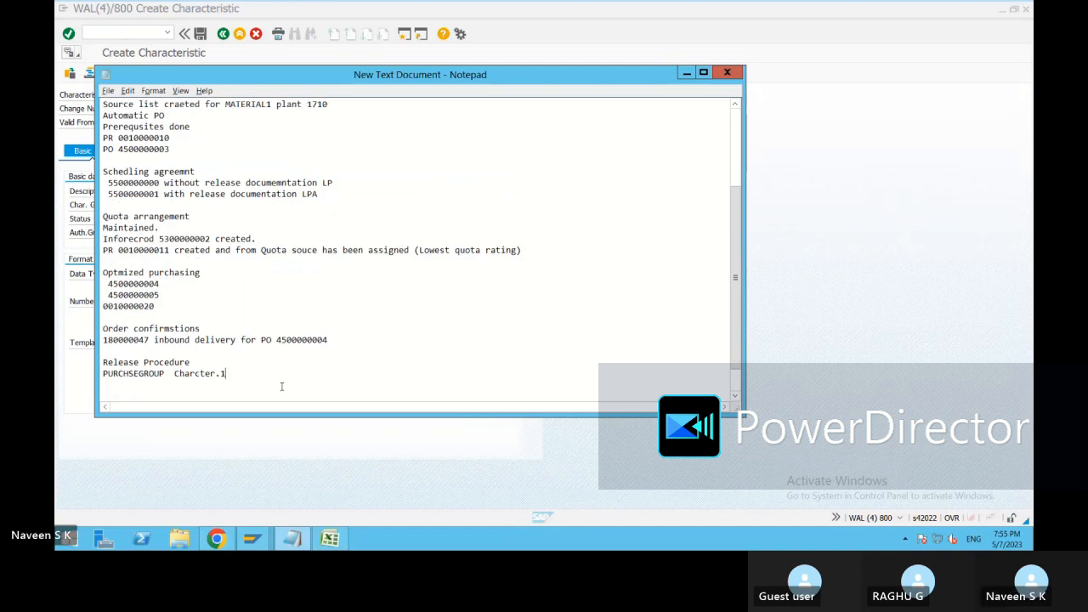
key("Return")
Switch back to the SAP Create Characteristic session and save the PURCHSEGROUP characteristic.
key("alt+Tab")
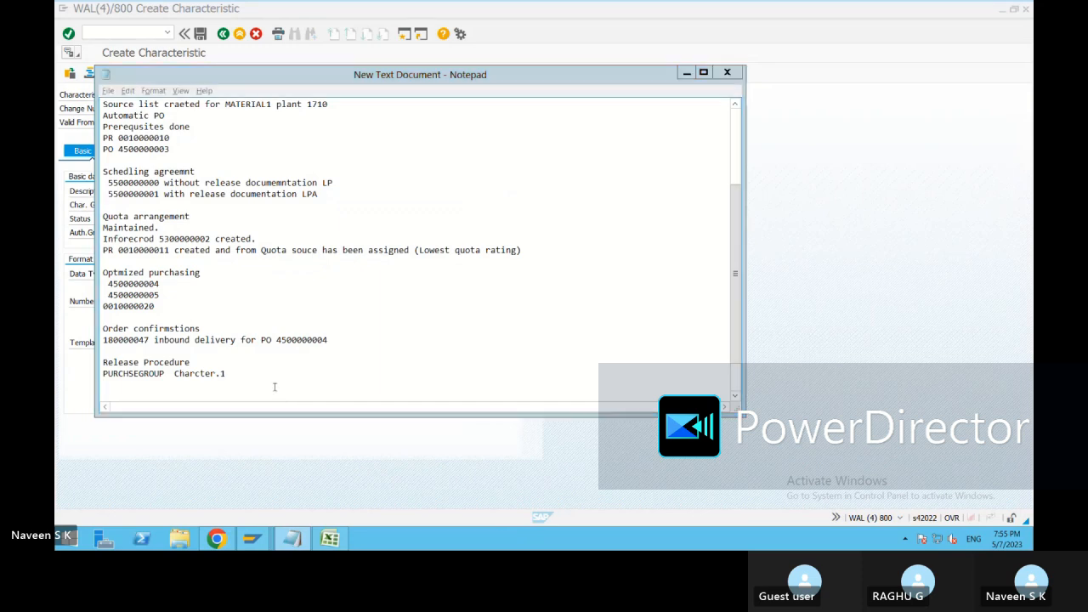
left_click(200, 34)
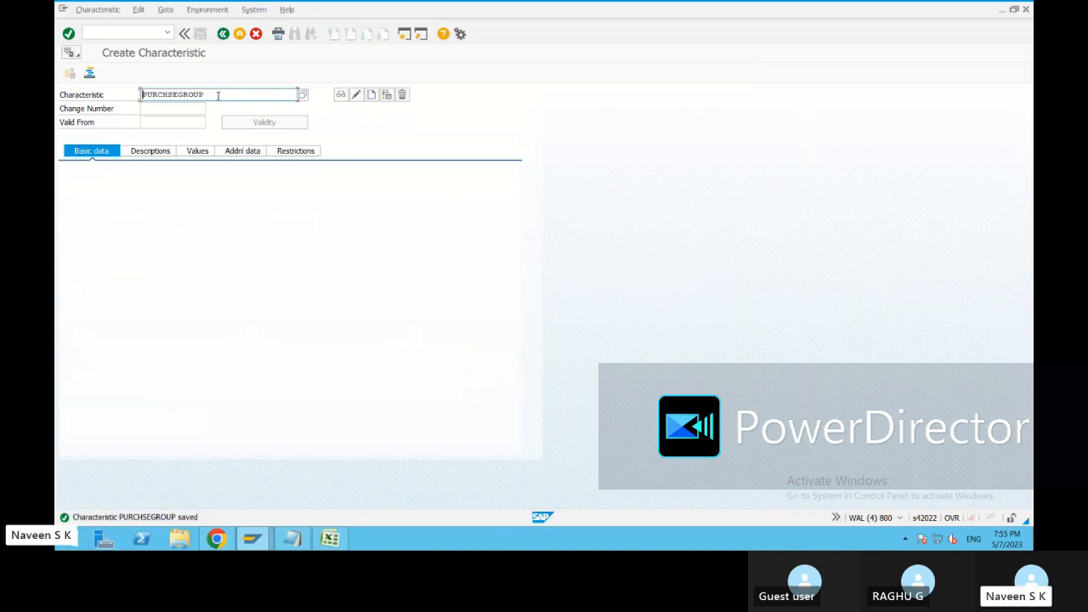
Start a new characteristic named PLANT and give it the description "plant".
double_click(142, 95)
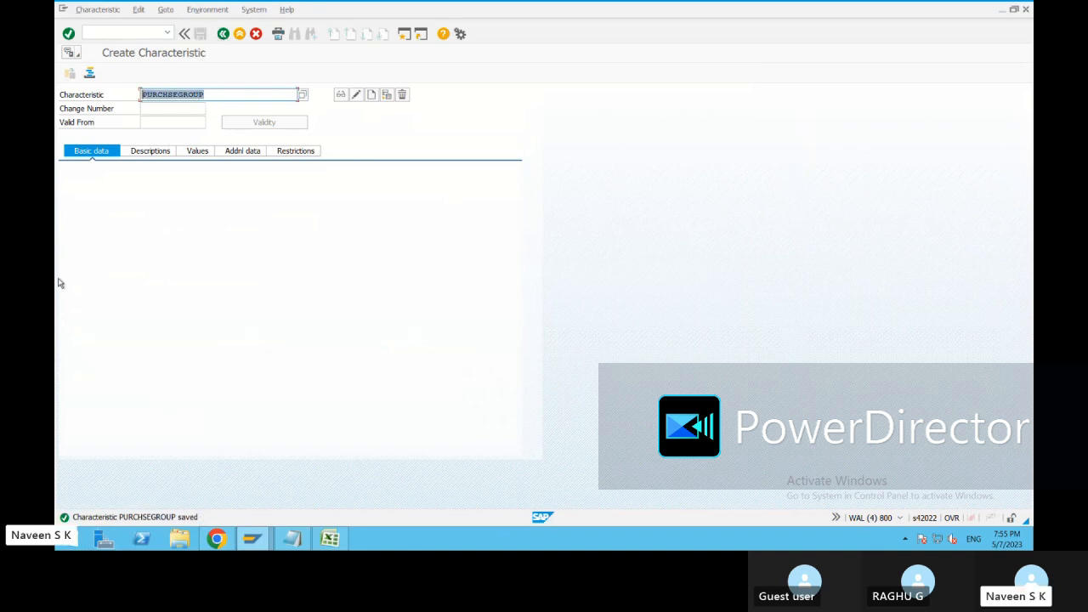
type("P1")
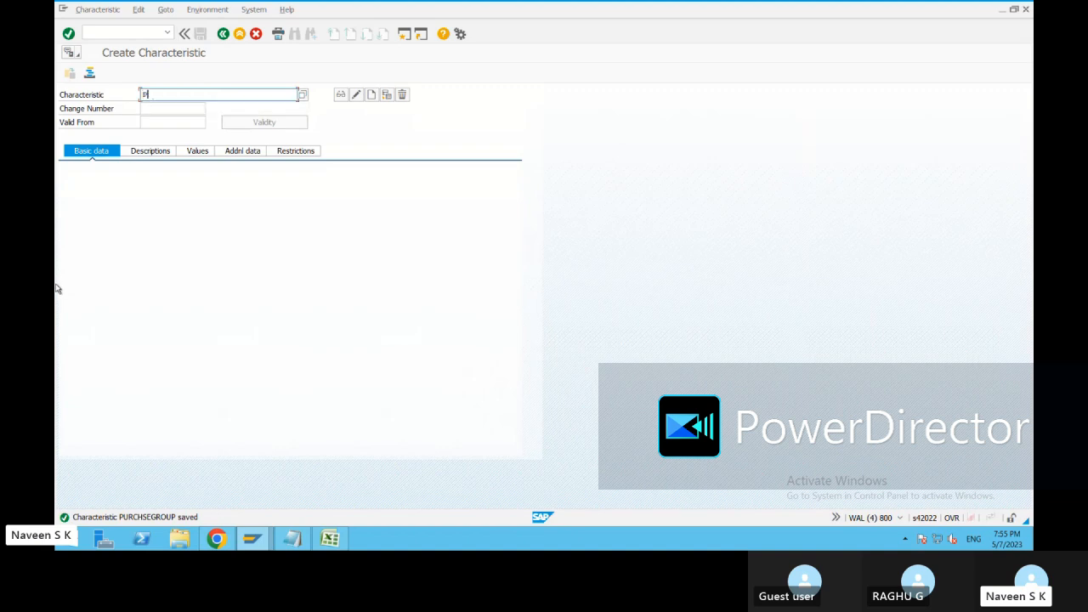
type("ant")
left_click_drag(175, 93, 134, 88)
type("Plant")
left_click(372, 95)
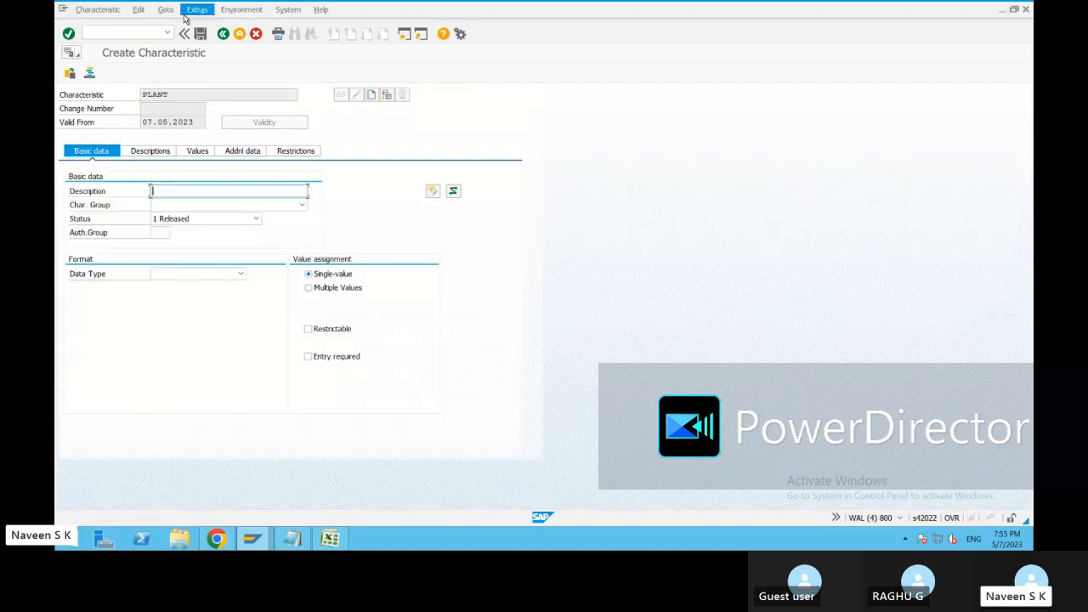
type("plant")
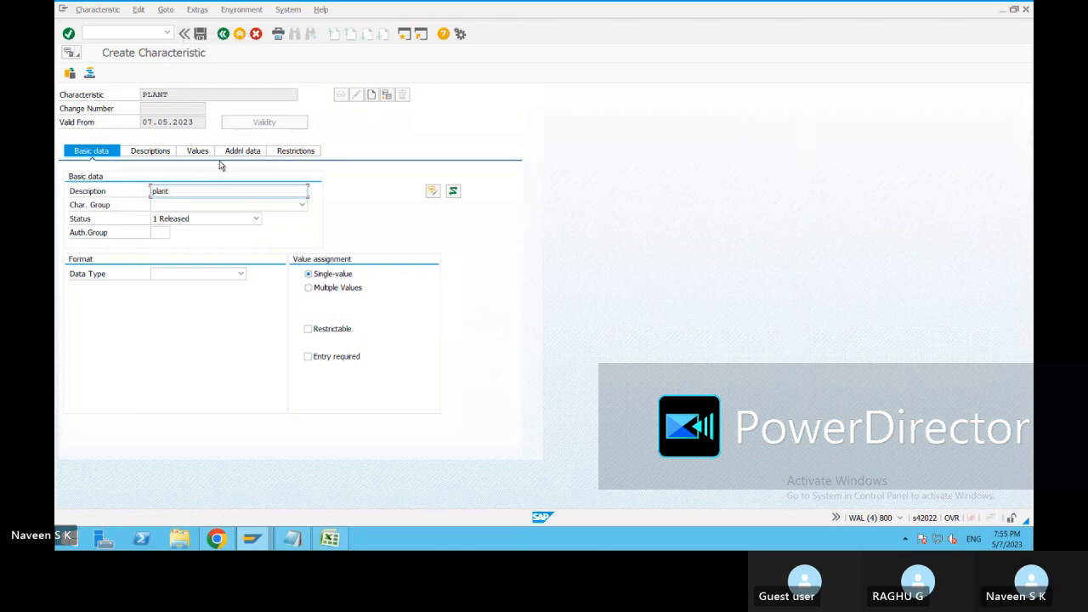
Allow multiple values in the PLANT characteristic's value assignment.
left_click(239, 152)
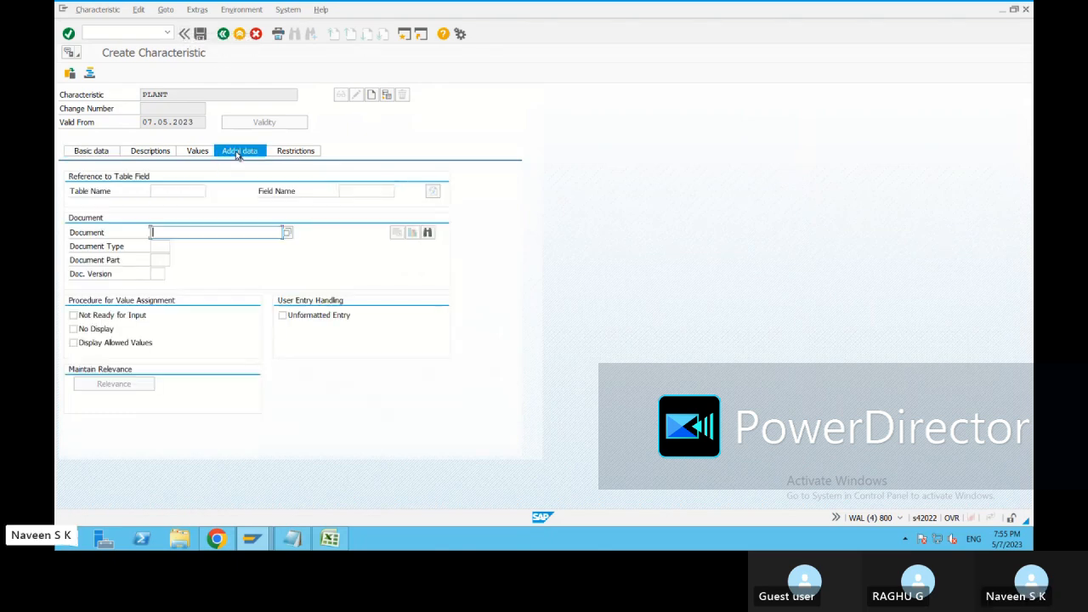
left_click(95, 152)
left_click(326, 291)
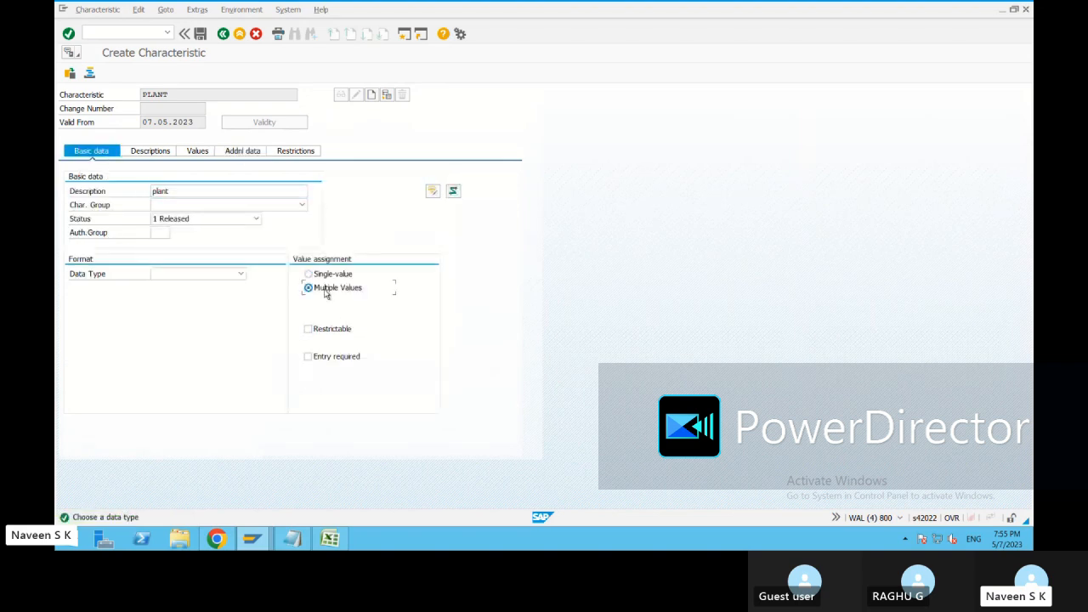
Enter CEBAN as the reference table name in the PLANT characteristic's additional data.
left_click(241, 151)
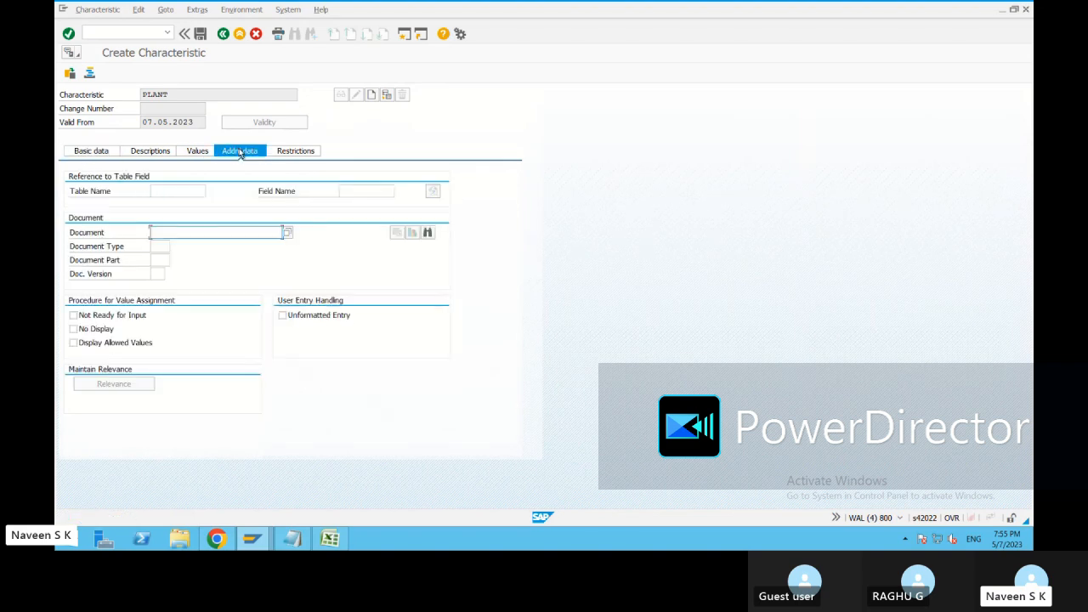
left_click(183, 191)
type("ceban")
left_click(345, 191)
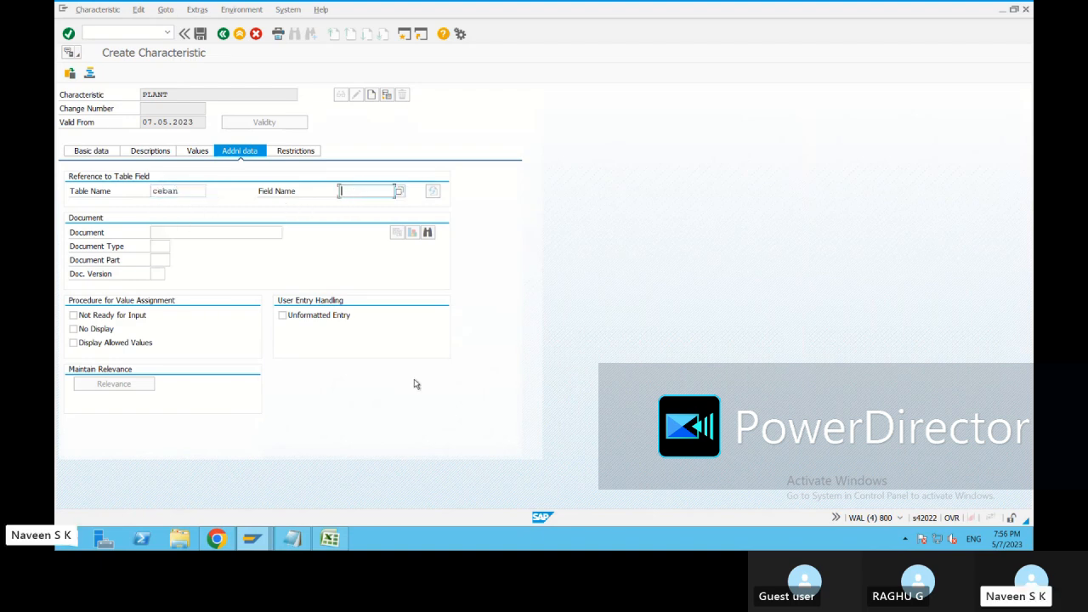
Look up the plant component in the dictionary session, enter WERKS as the reference field name, and accept the dictionary format data.
left_click(251, 538)
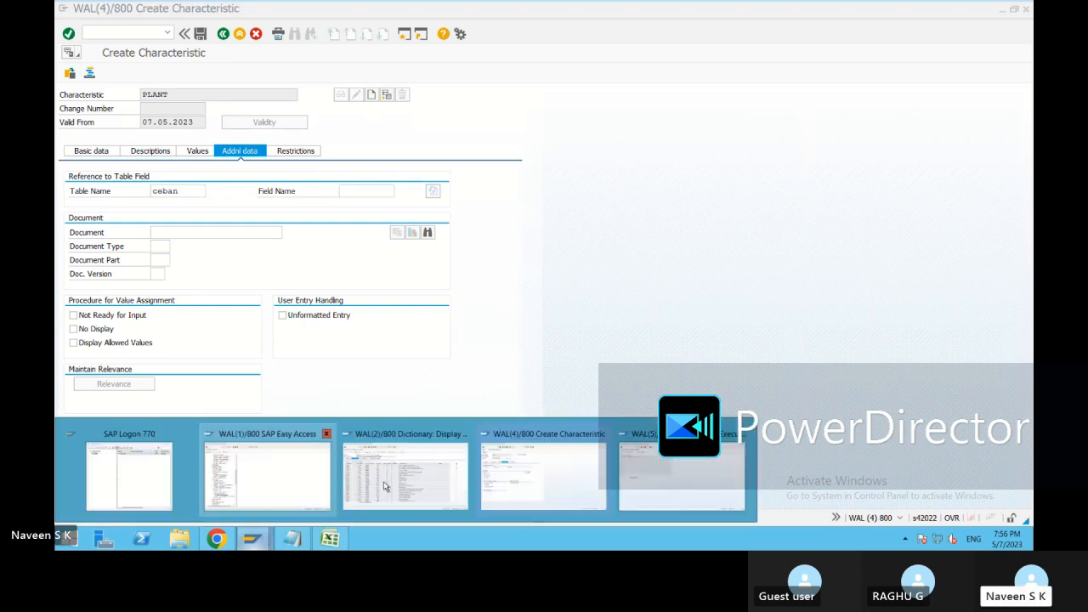
left_click(384, 485)
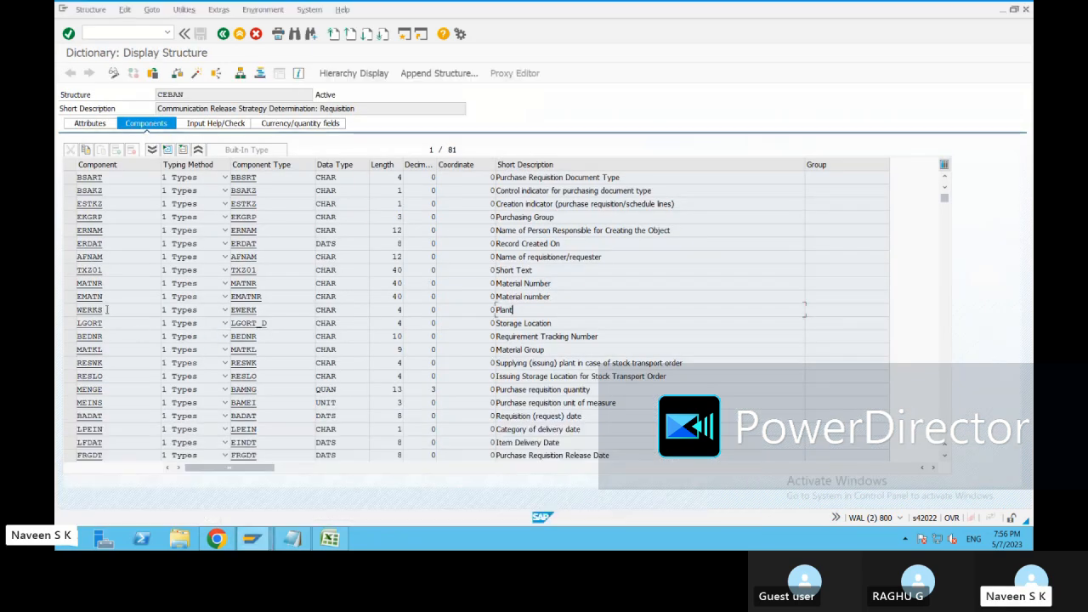
left_click_drag(99, 309, 68, 311)
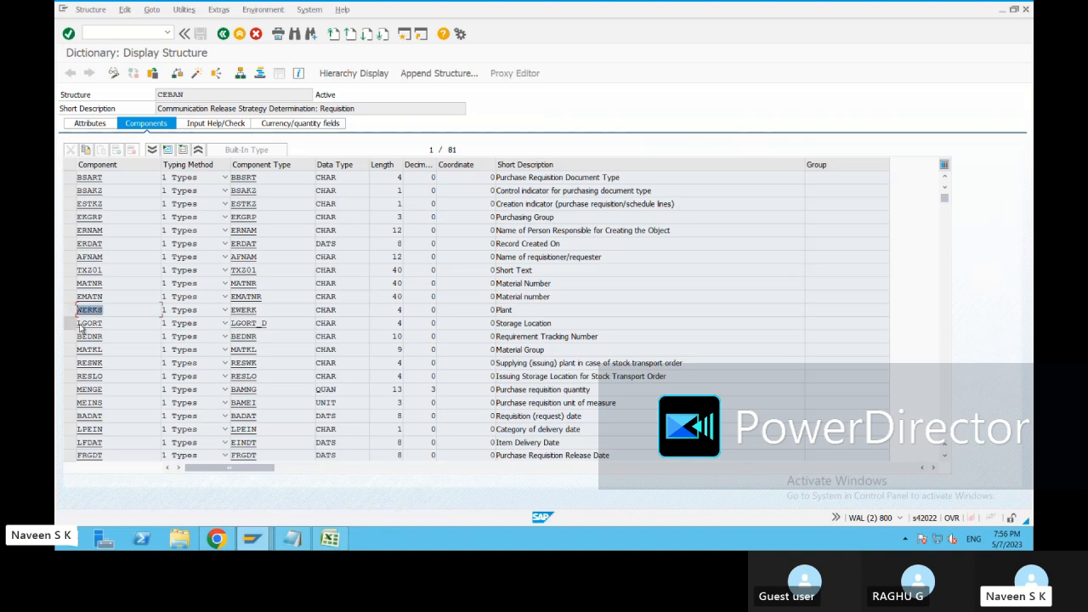
key("alt+Tab")
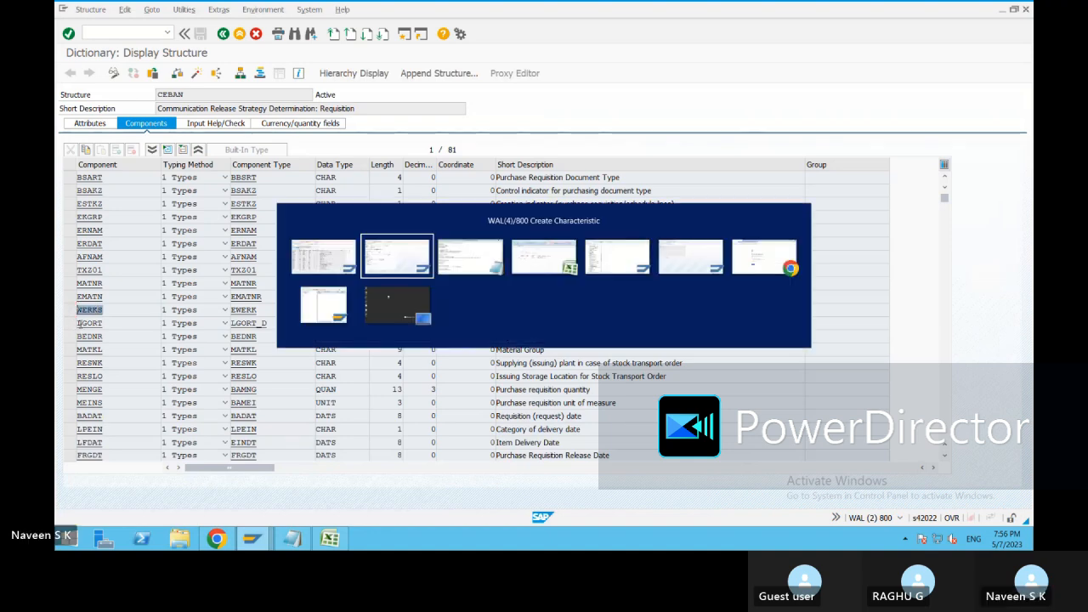
left_click(353, 192)
type("werks")
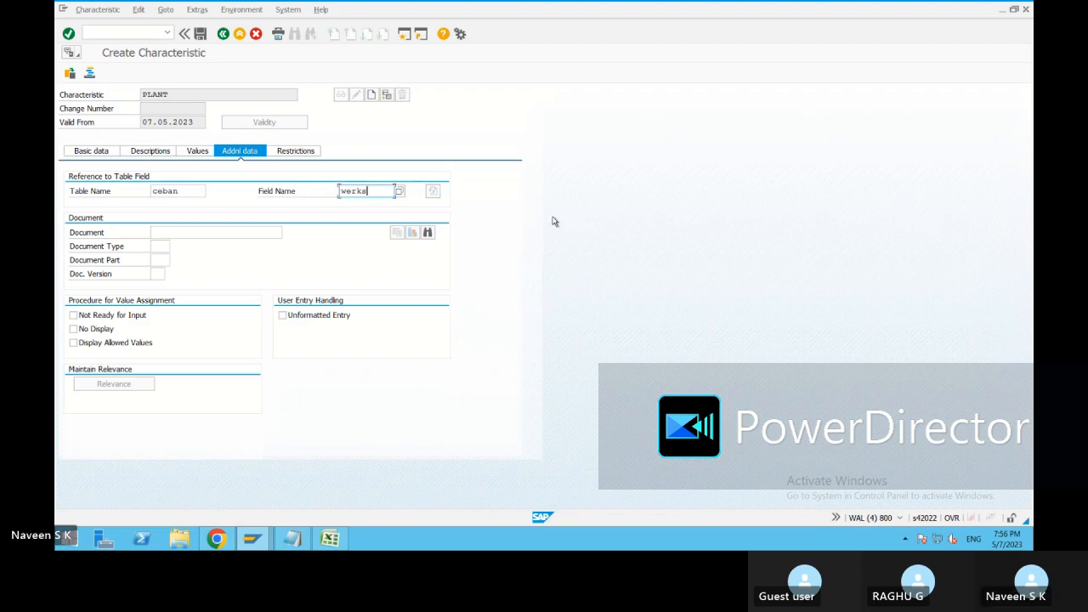
key("Return")
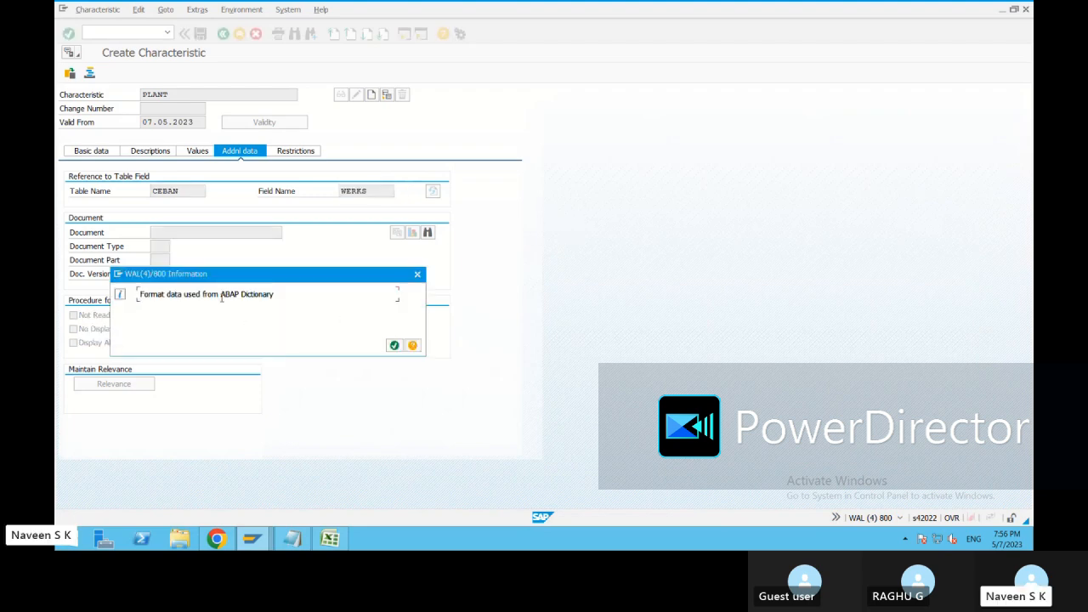
left_click(393, 345)
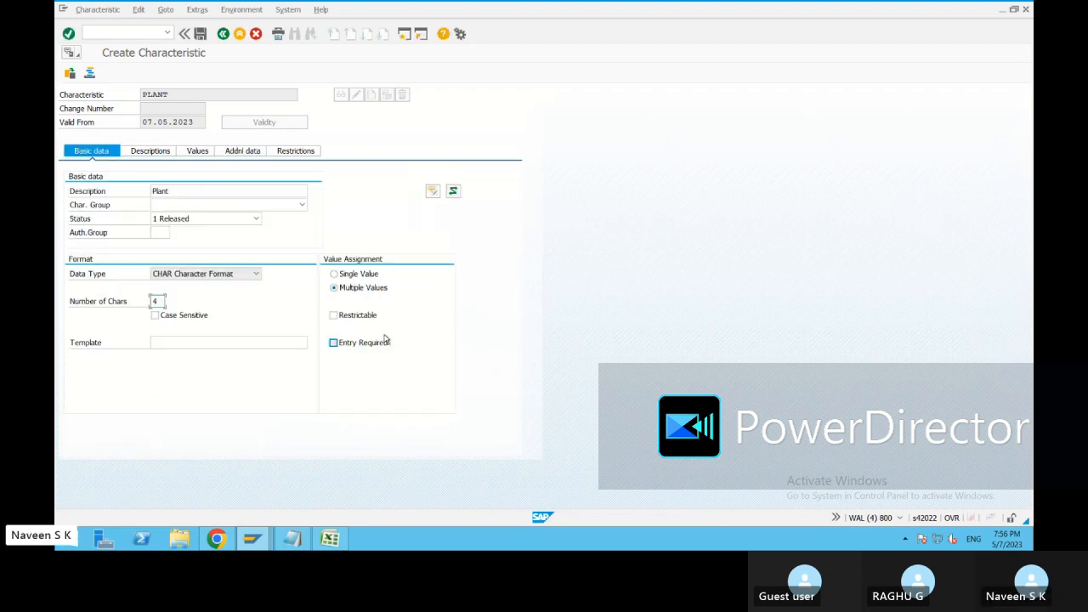
Review the PLANT characteristic's restrictions, values, descriptions and basic data.
left_click(292, 153)
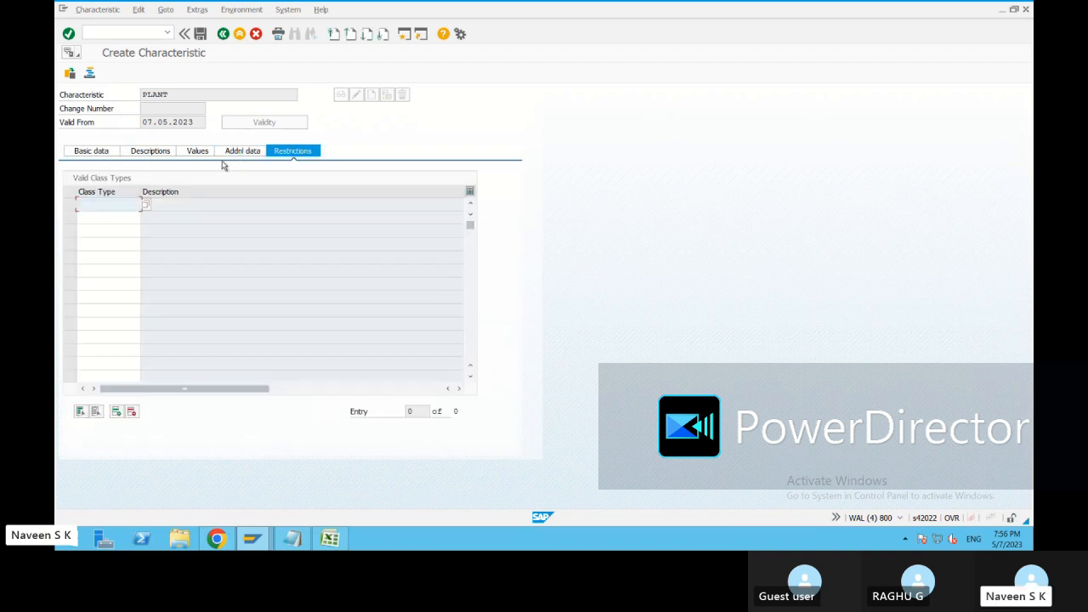
left_click(197, 151)
left_click(126, 153)
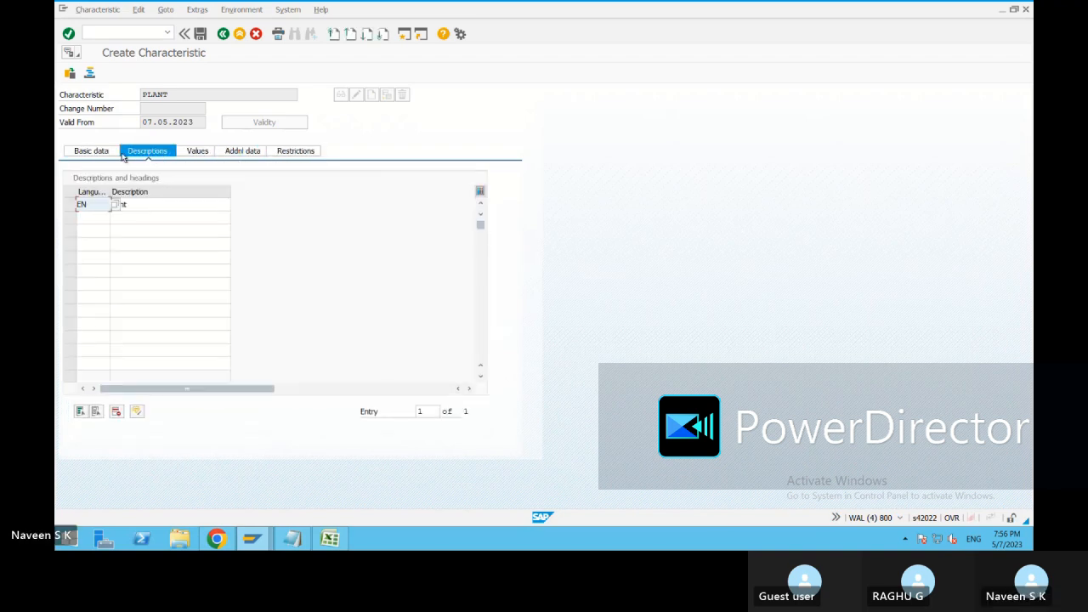
left_click(90, 152)
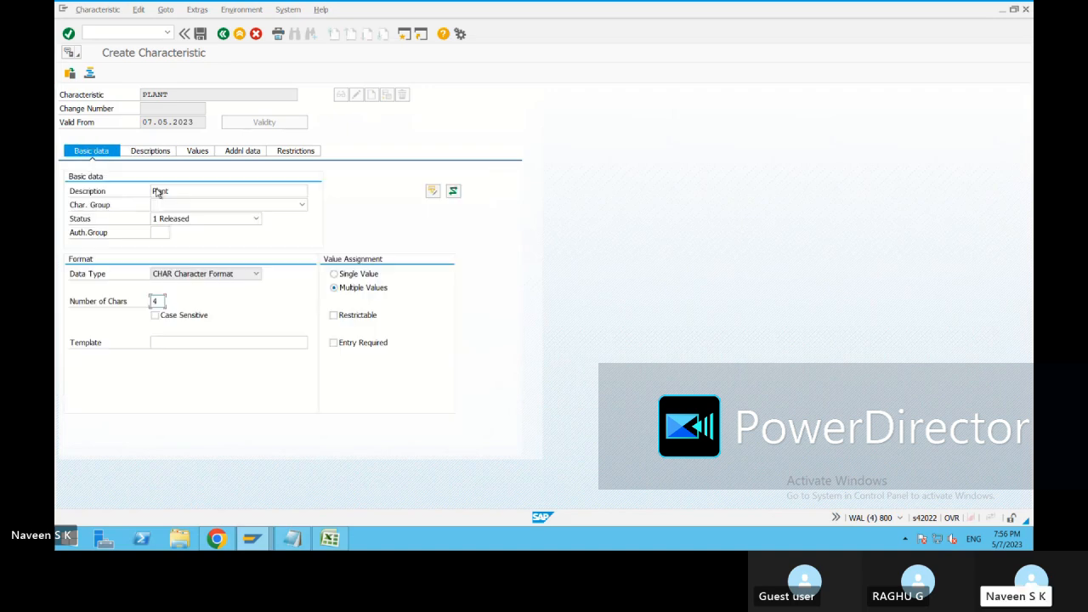
Copy the characteristic name PLANT into the Notepad notes, below PURCHSEGROUP under Release Procedure.
left_click_drag(177, 95, 106, 96)
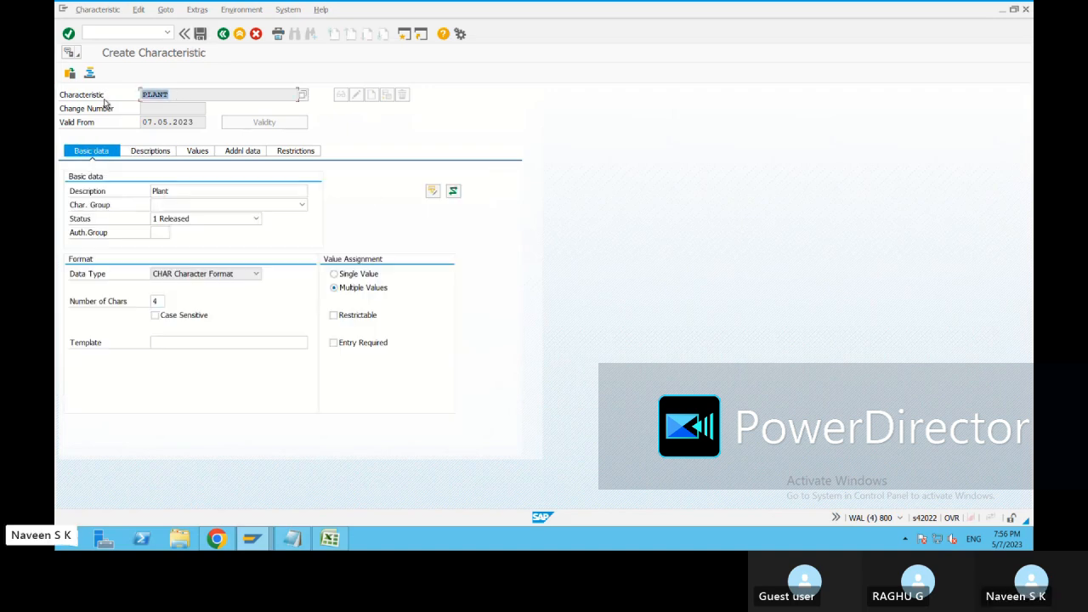
key("ctrl+c")
left_click(294, 537)
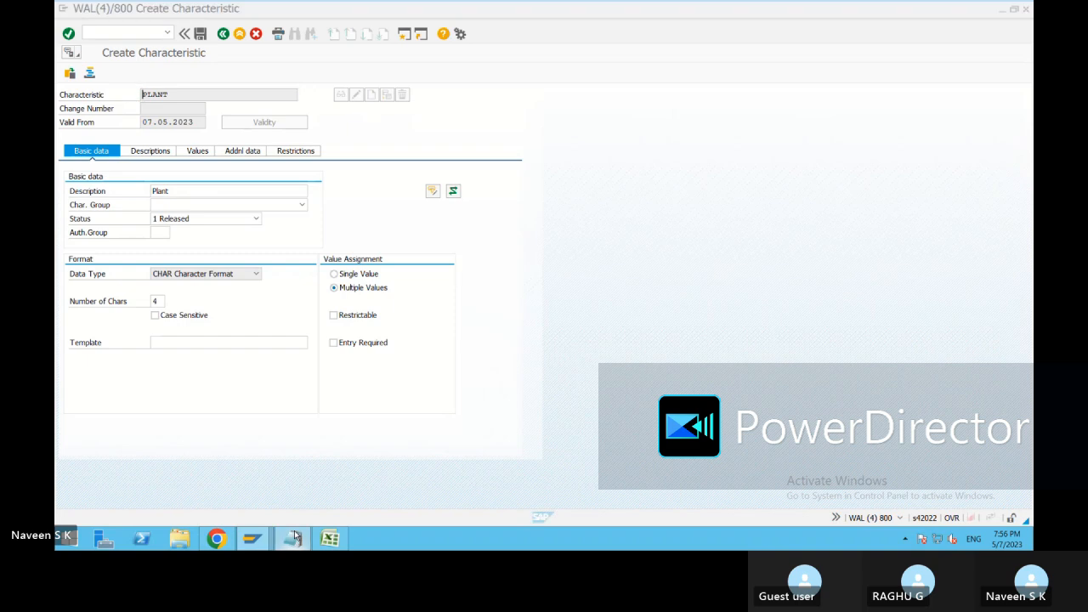
key("ctrl+v")
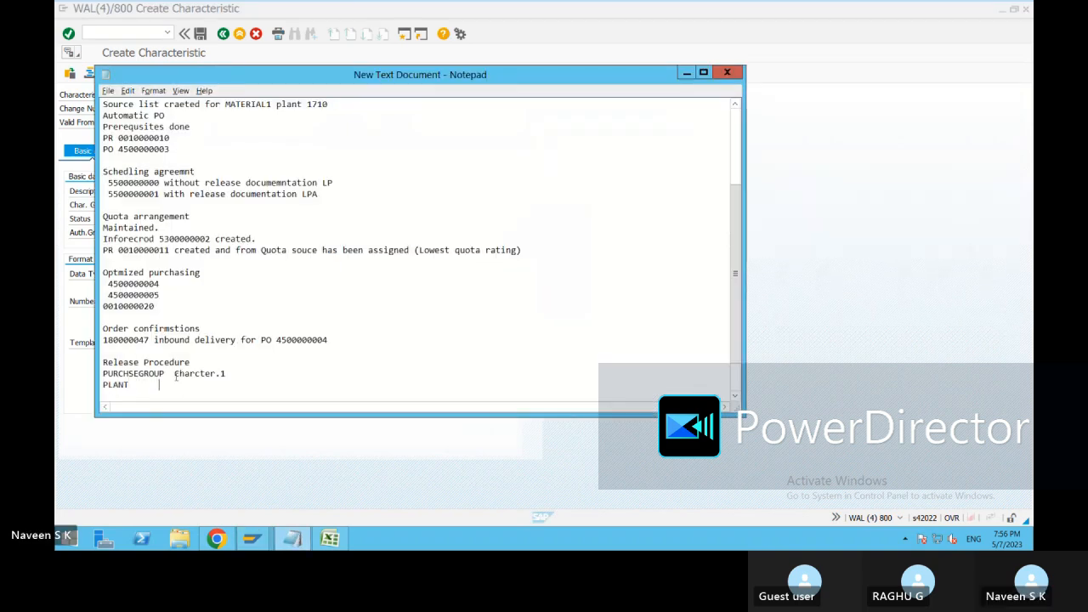
Label the PLANT line as Charcter.2, aligned with the label above it, and save the notes.
left_click_drag(175, 373, 233, 374)
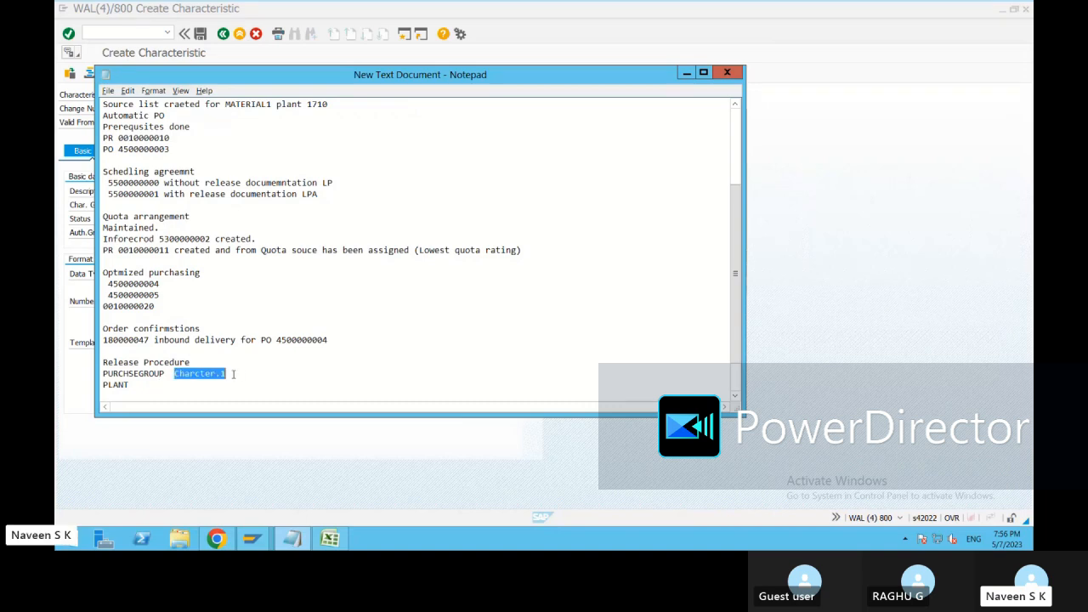
left_click(188, 384)
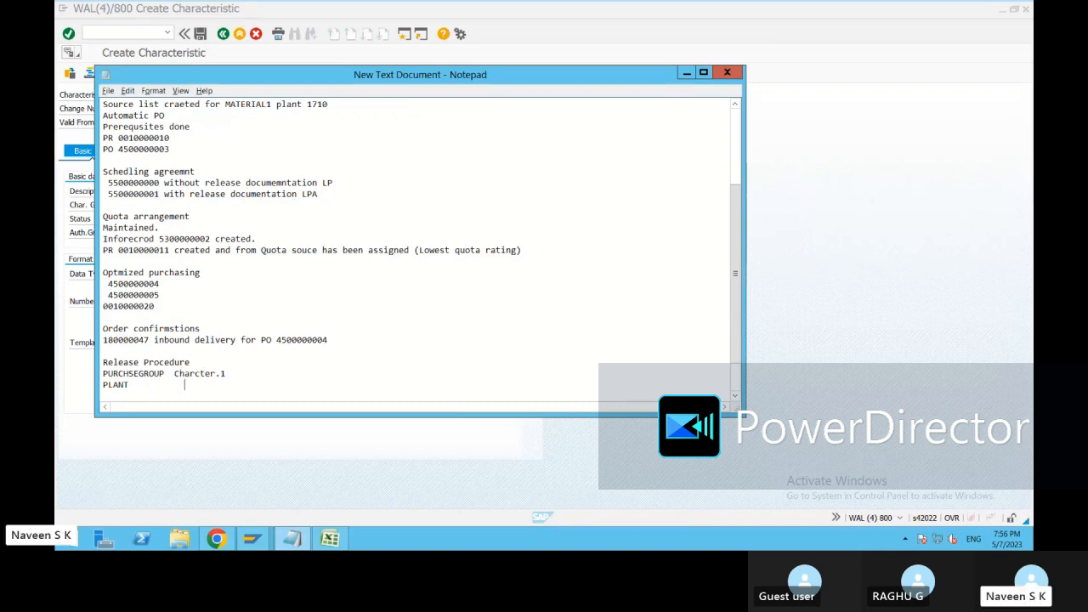
key("BackSpace")
key("BackSpace")
key("BackSpace")
key("BackSpace")
key("BackSpace")
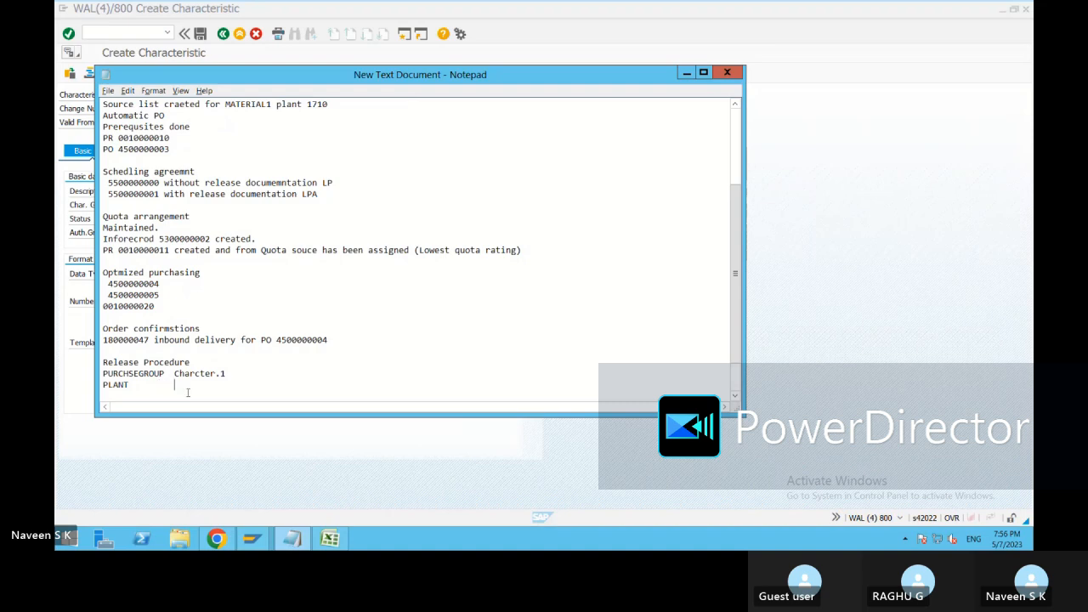
key("ctrl+v")
type("2")
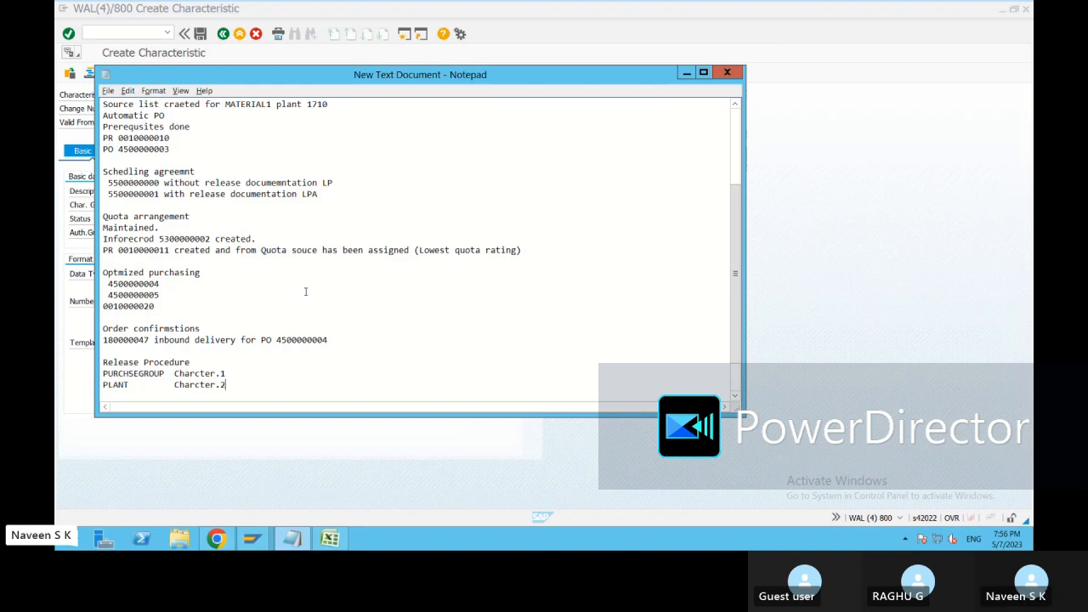
left_click(108, 91)
left_click(89, 130)
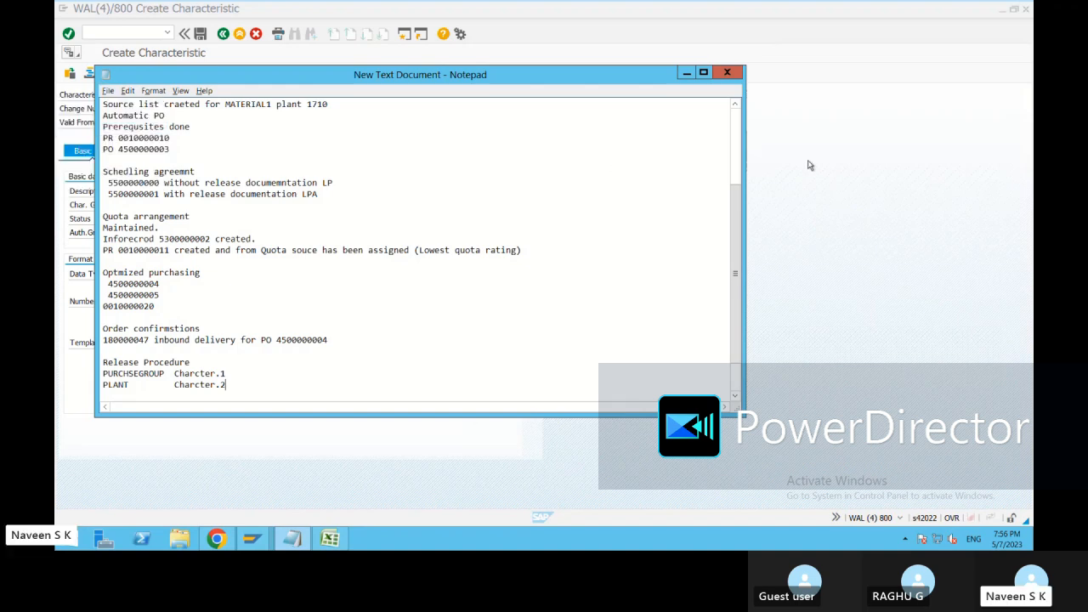
Switch back to the SAP Create Characteristic session, save the PLANT characteristic and return to the IMG structure.
left_click(753, 162)
key("ctrl+s")
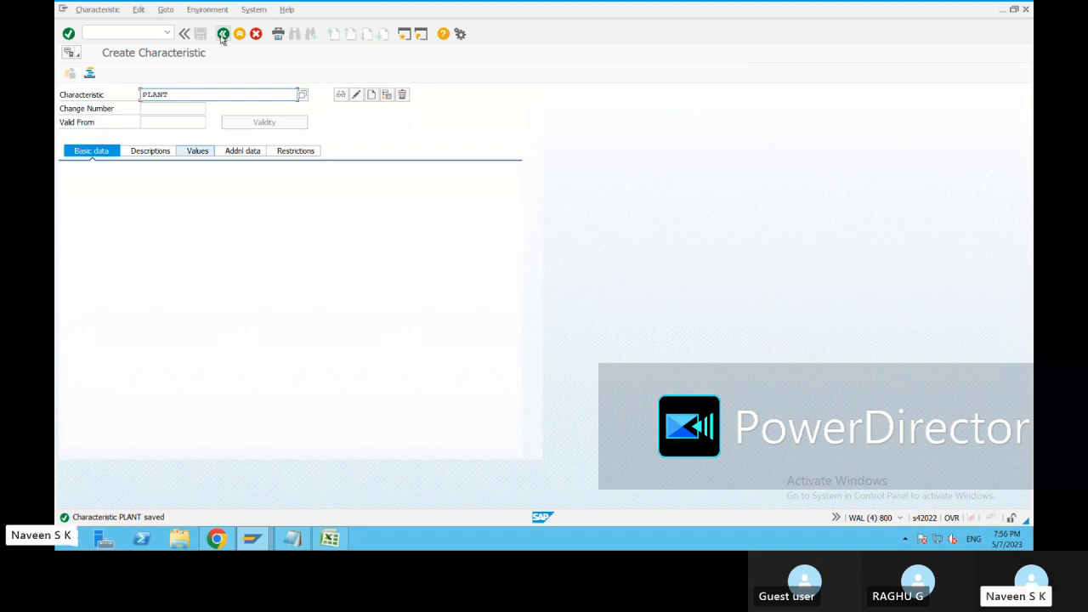
left_click(222, 34)
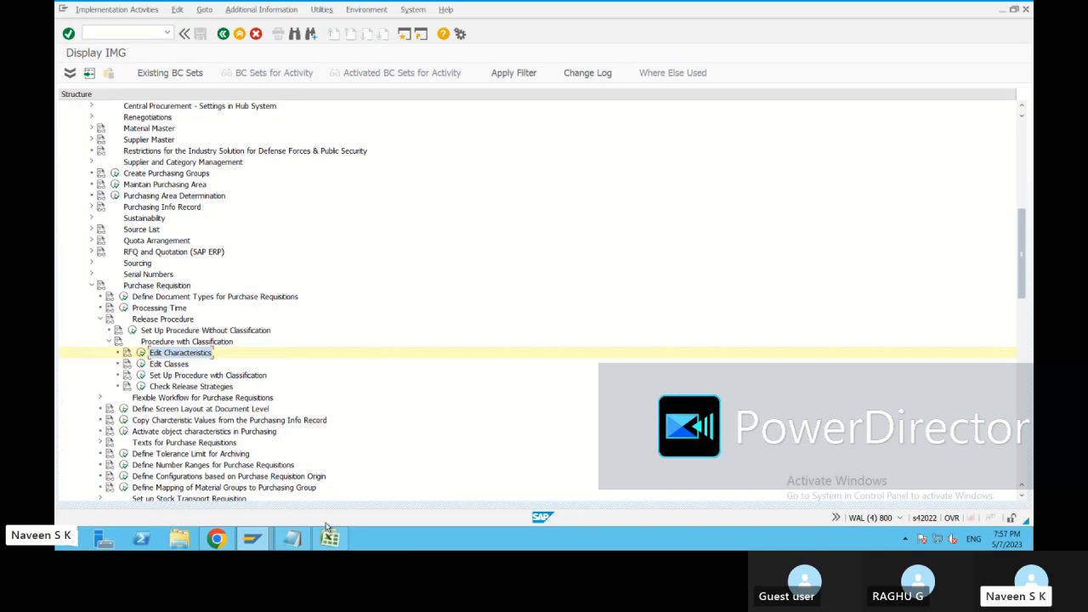
Examine the CEBAN components in the dictionary session, such as purchasing group and material group, as candidate characteristics, and return to the IMG session.
mouse_move(251, 541)
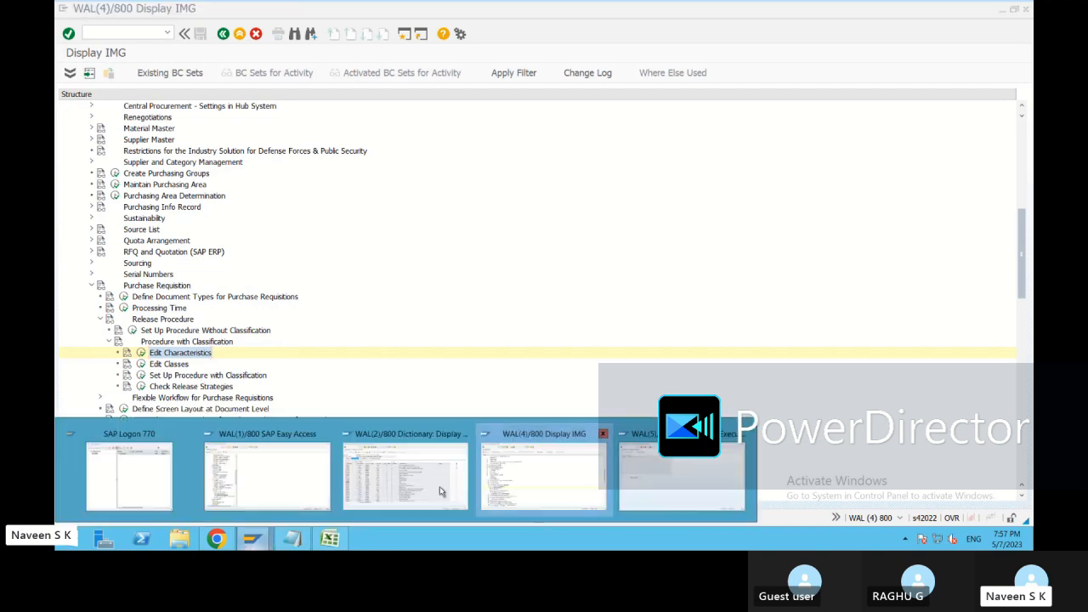
mouse_move(431, 491)
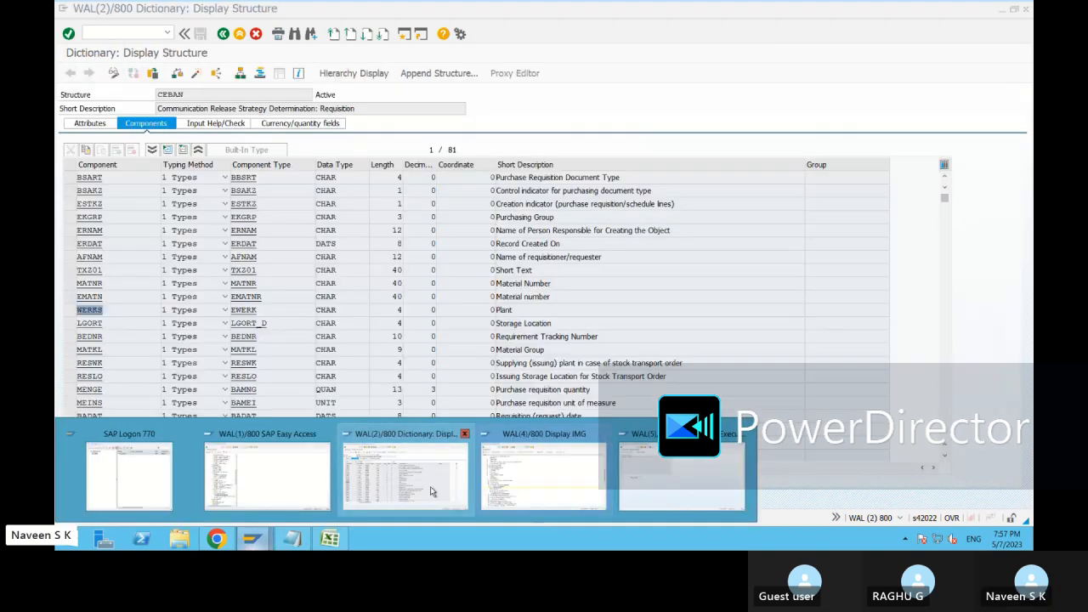
left_click(430, 490)
left_click_drag(496, 322, 484, 350)
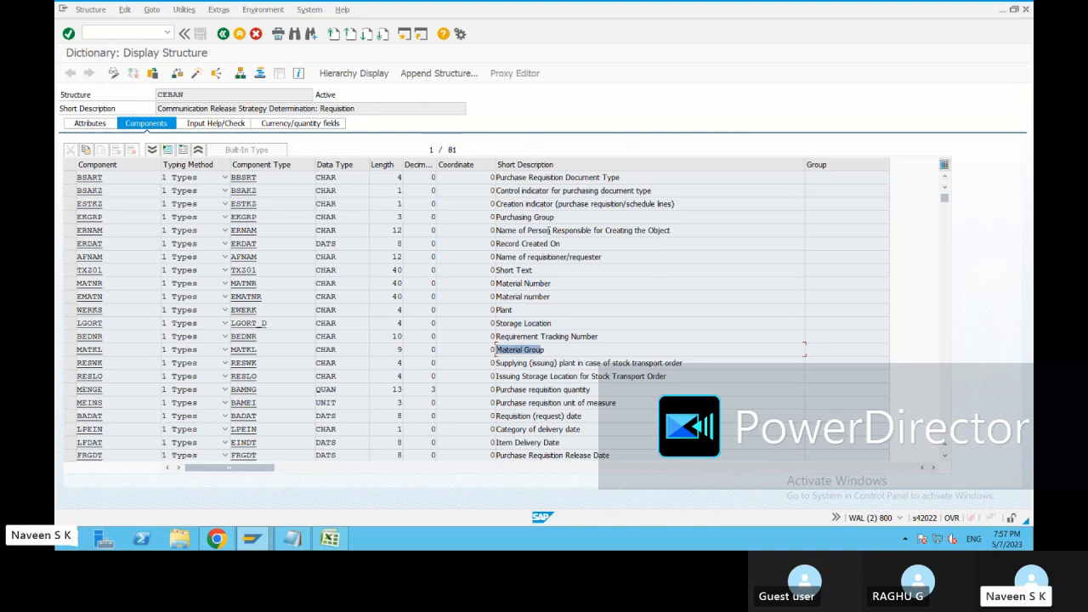
left_click_drag(558, 217, 490, 215)
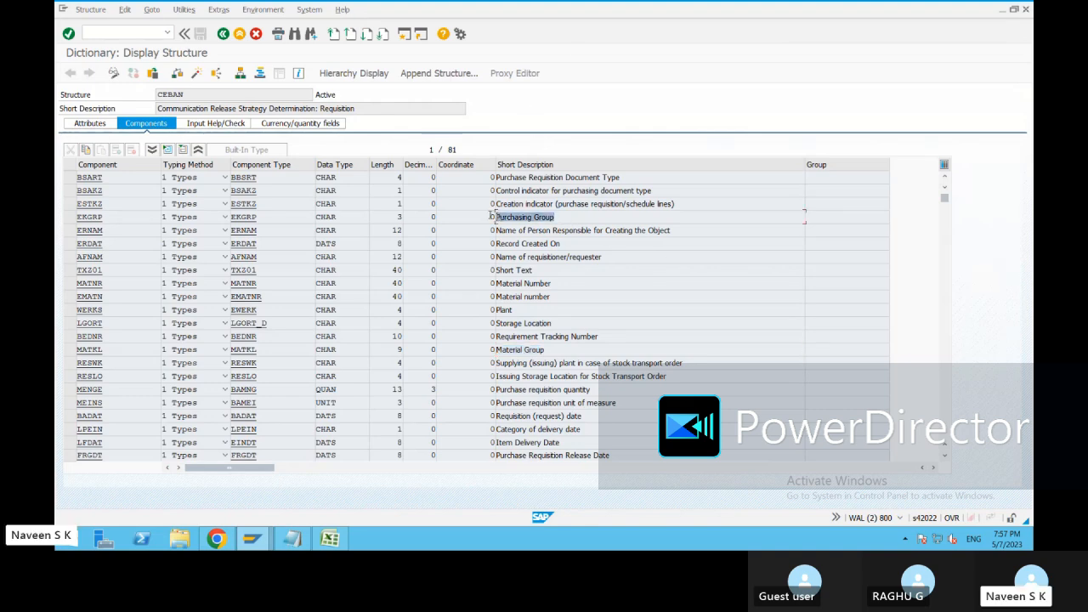
left_click(583, 244)
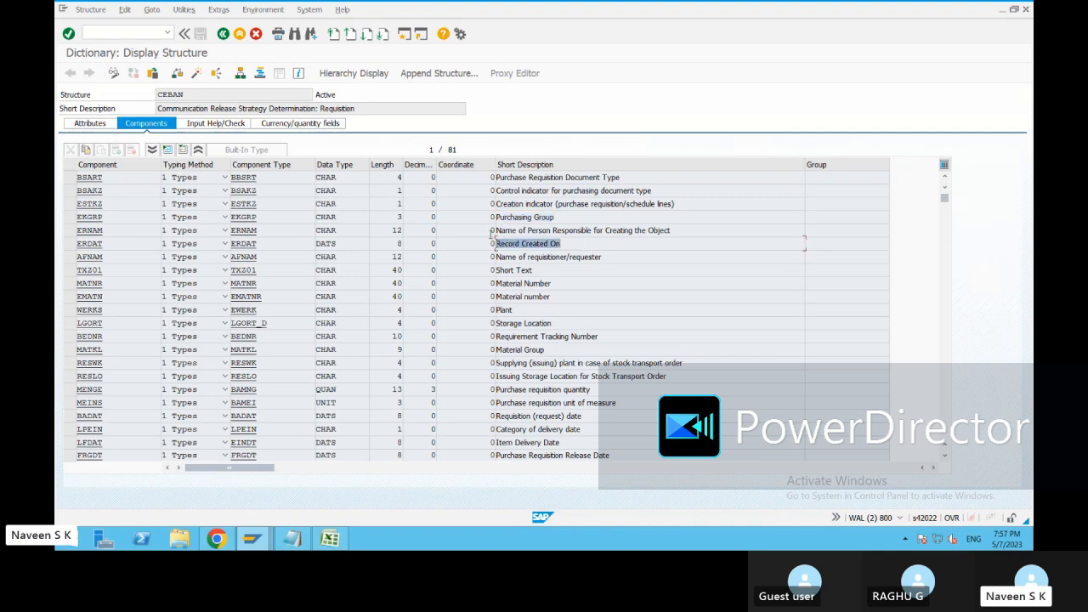
left_click(548, 270)
left_click(566, 286)
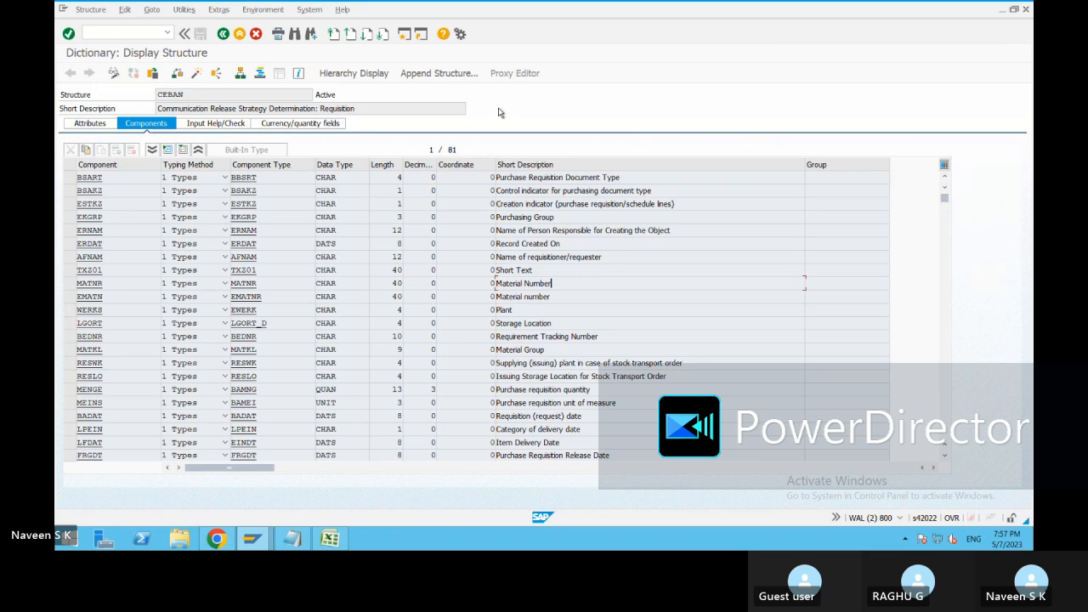
key("alt+Tab")
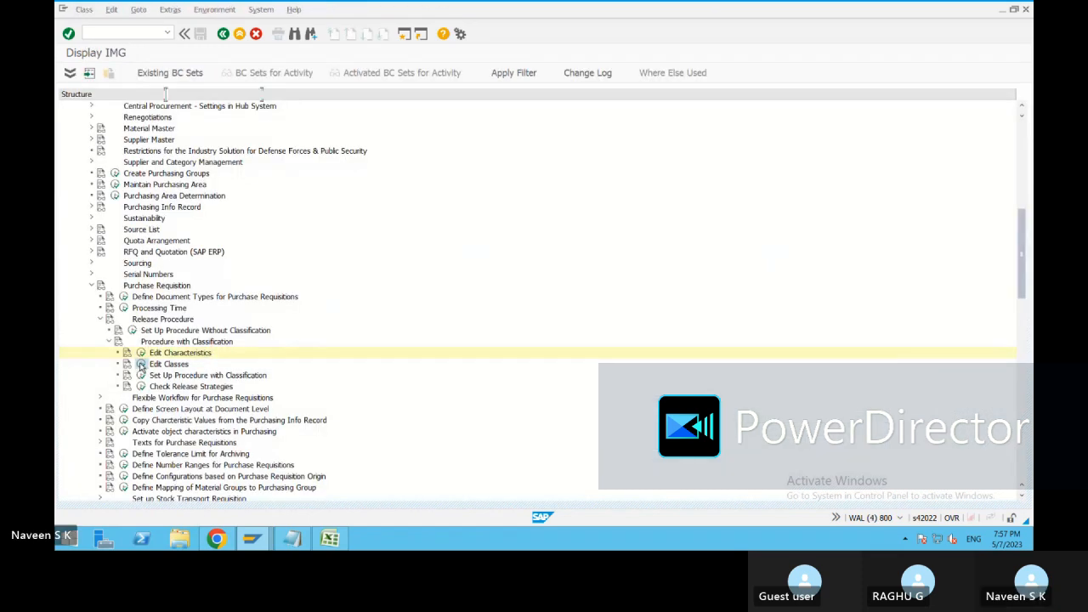
Open the Edit Classes activity under Procedure with Classification for purchase requisitions and look up its transaction code.
left_click(141, 364)
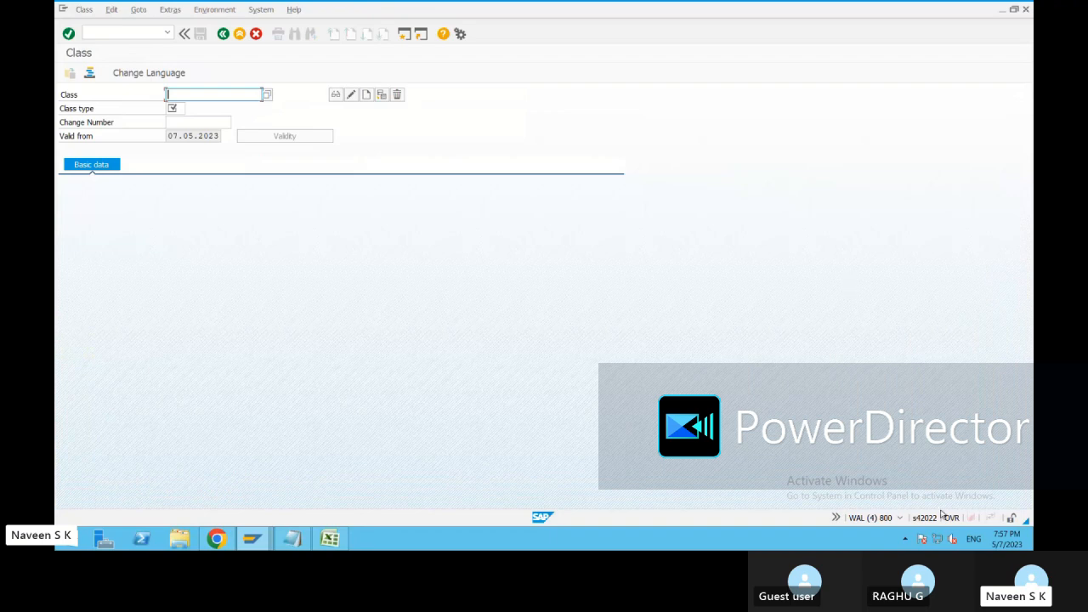
left_click(901, 517)
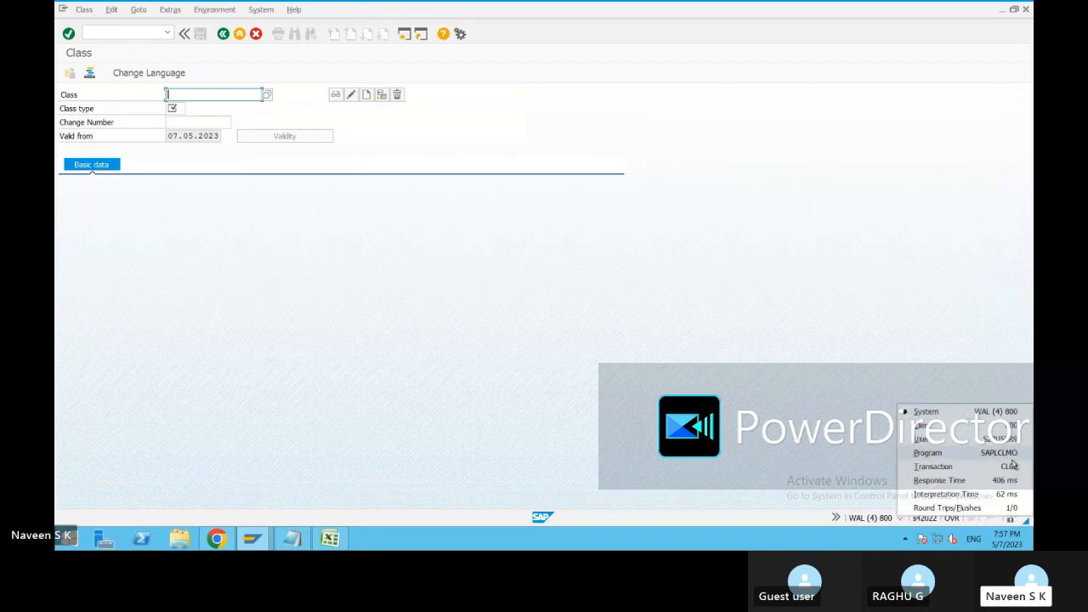
left_click(744, 391)
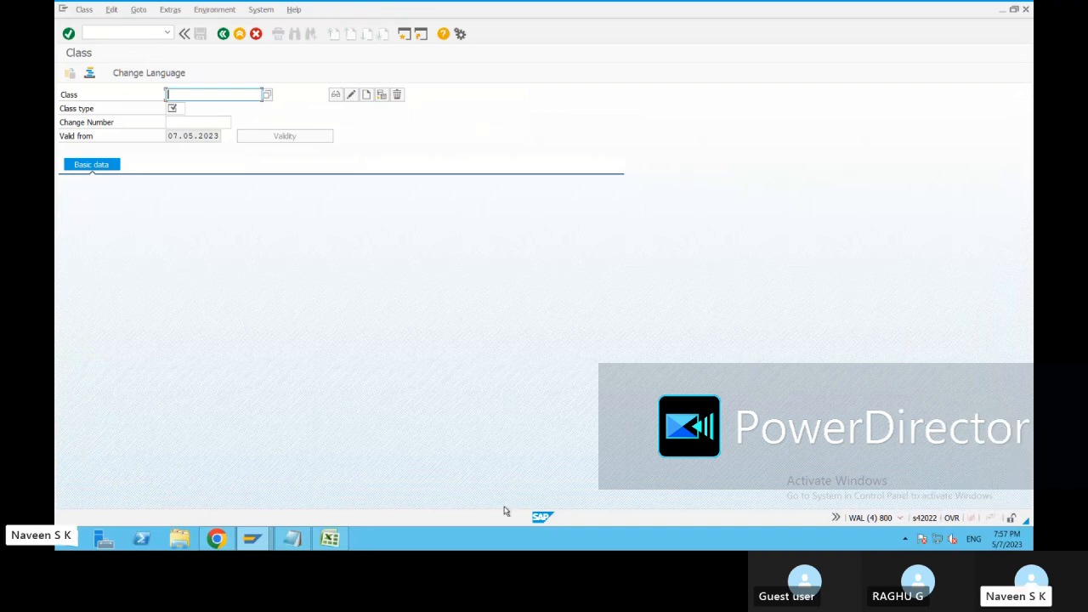
Switch to the Excel worksheet and record transaction code CL02 in D16 with the label Class in E16.
left_click(293, 538)
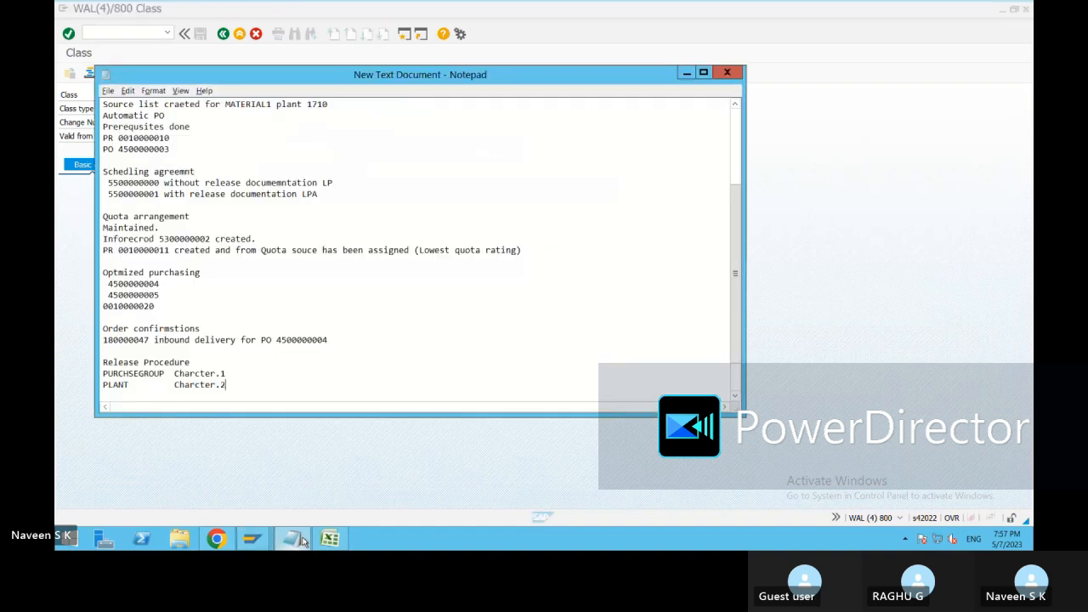
left_click(330, 538)
left_click(214, 304)
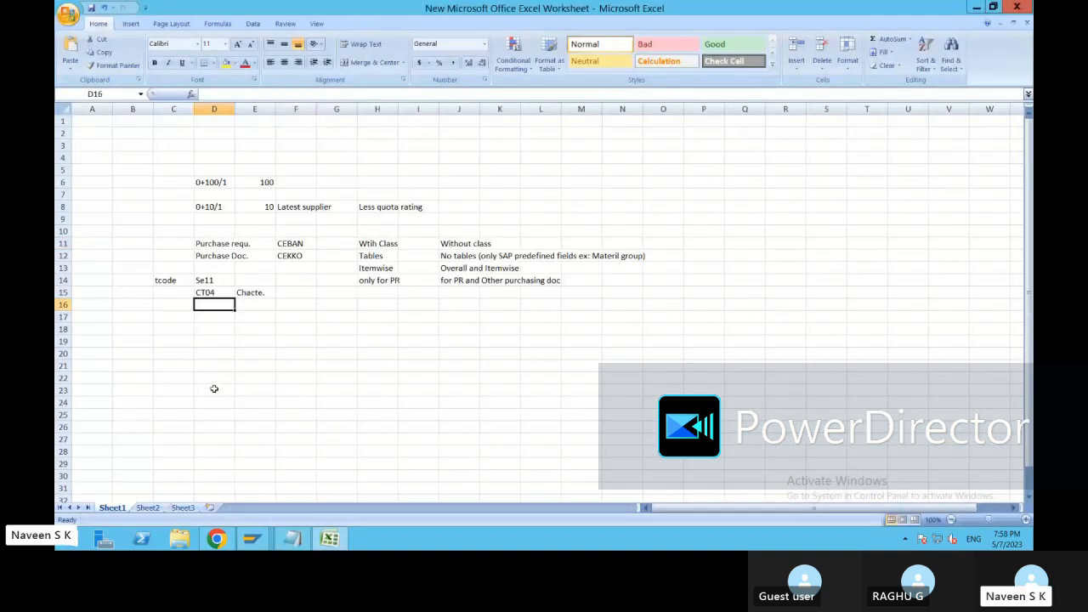
type("CL02")
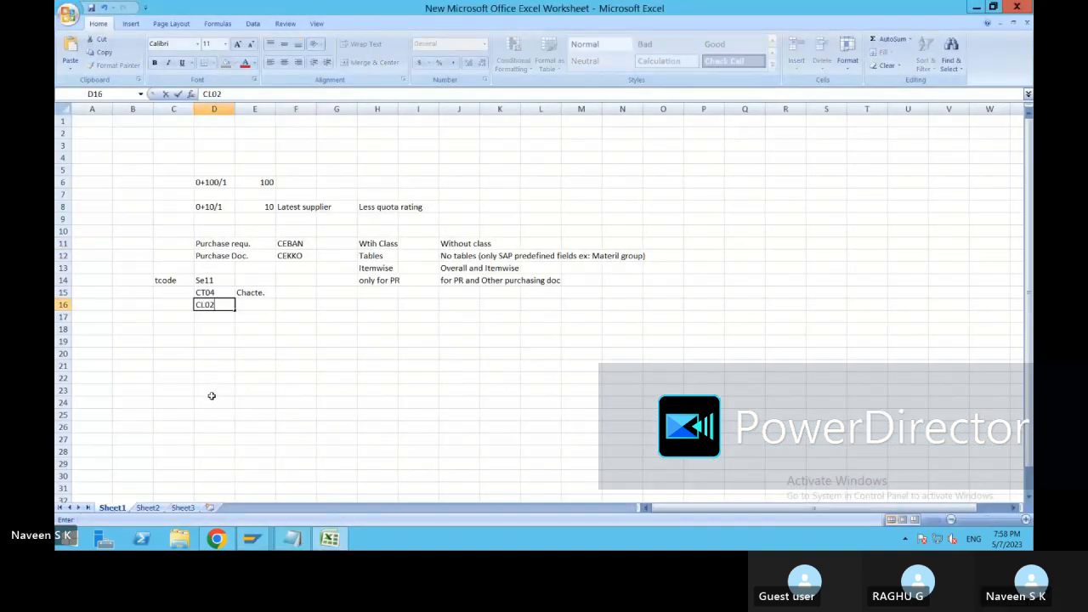
key("Tab")
type("Clss")
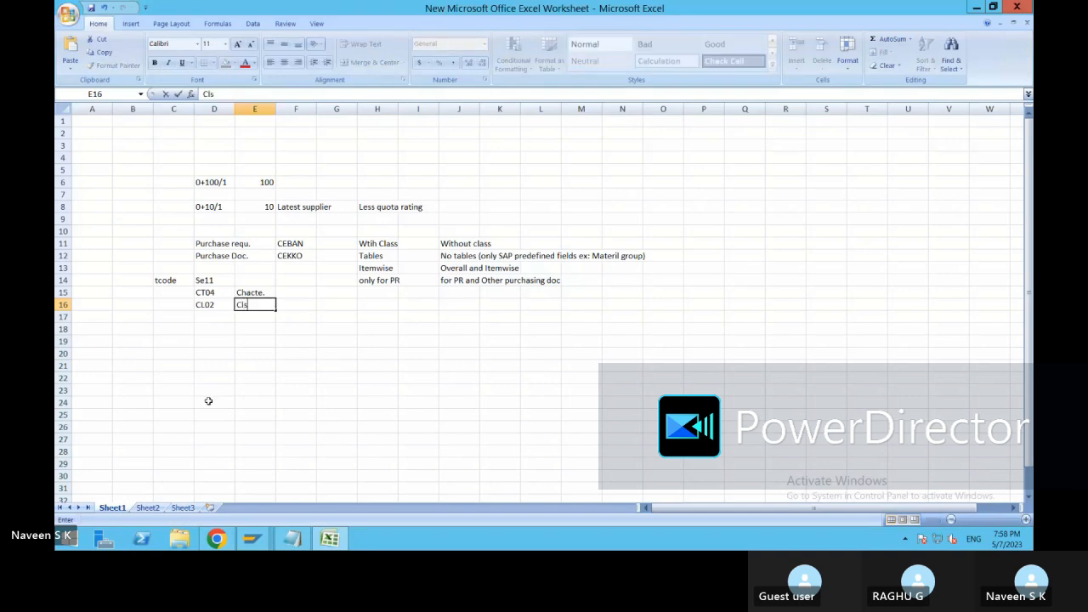
key("BackSpace")
key("BackSpace")
type("ass")
Switch back to the SAP Class session and enter Class1 as the class name.
key("alt+Tab")
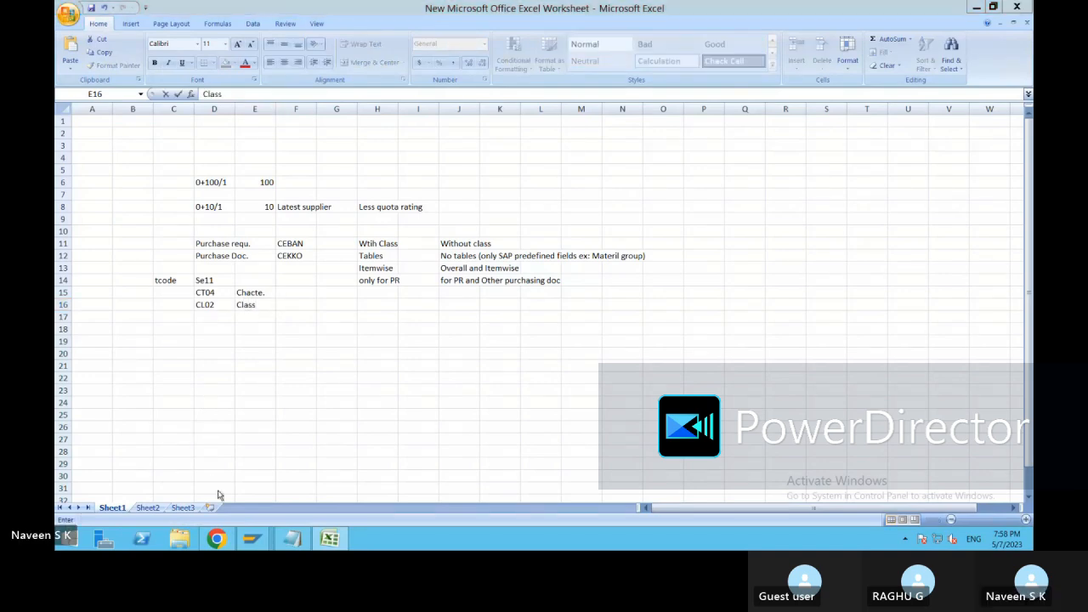
key("alt+Tab")
left_click(263, 544)
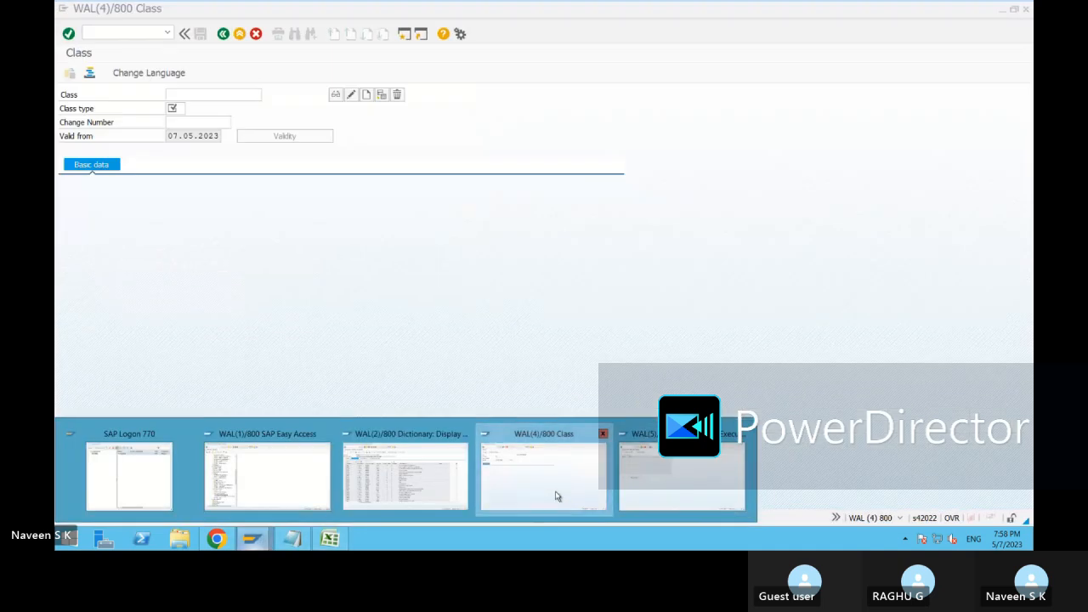
left_click(553, 496)
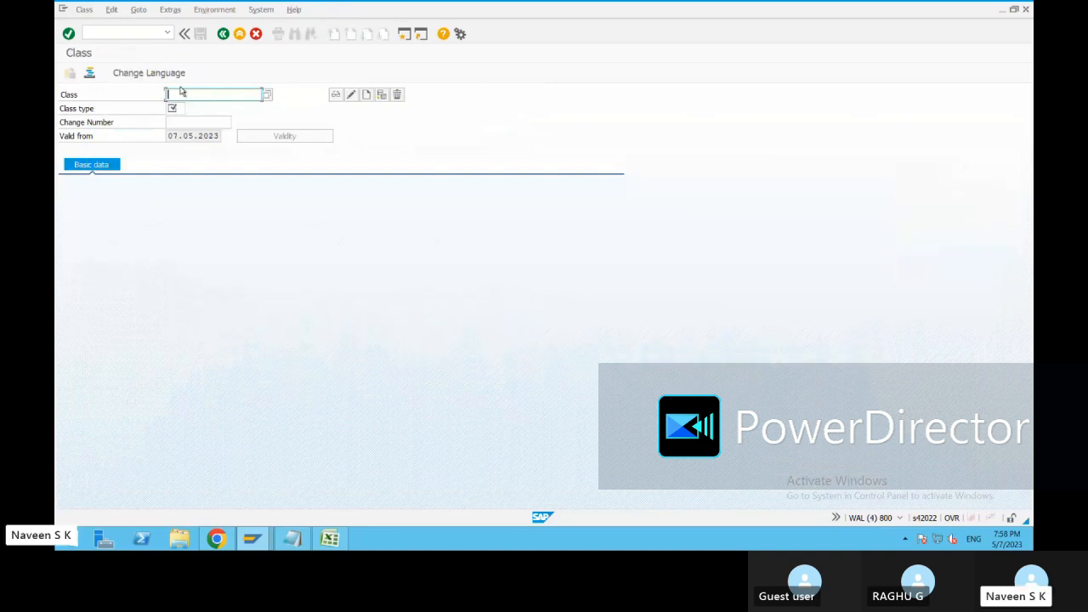
type("Class")
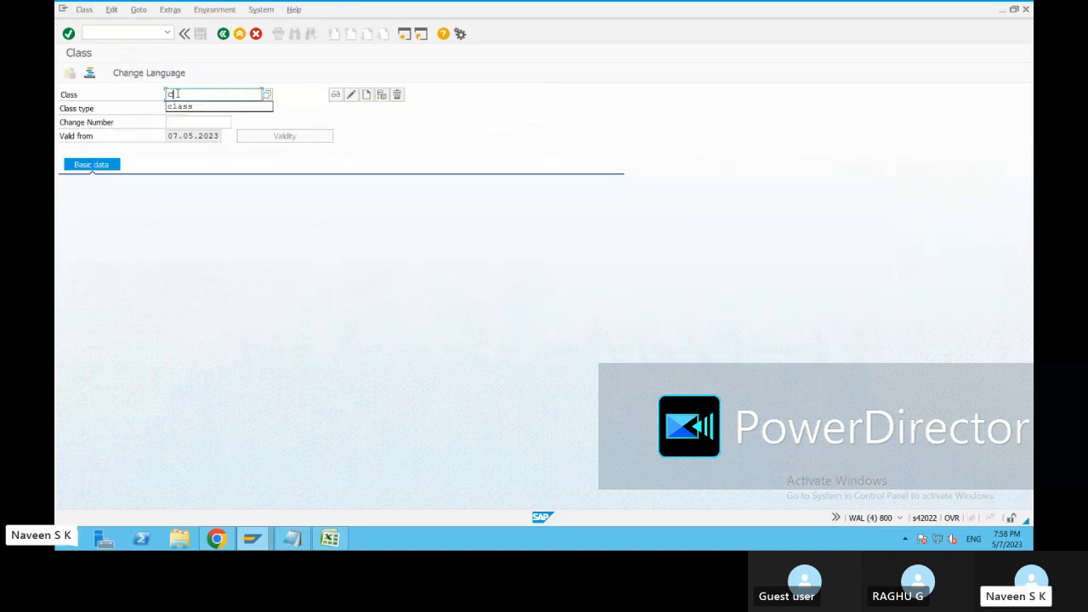
type("1")
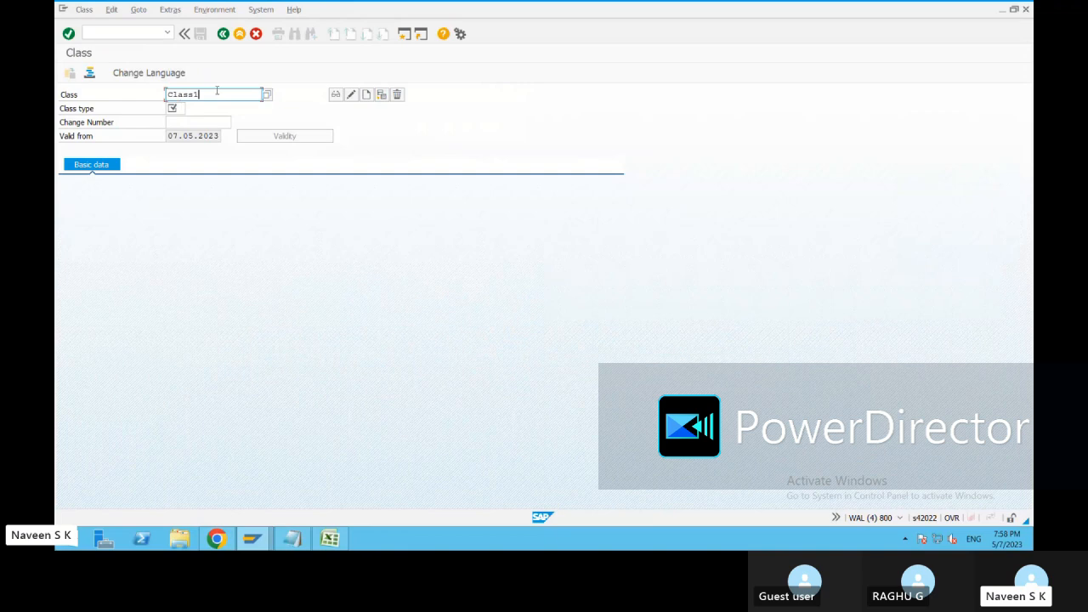
Set the class type to 032 Release Strategy from the list of possible class types.
left_click(180, 109)
left_click(190, 109)
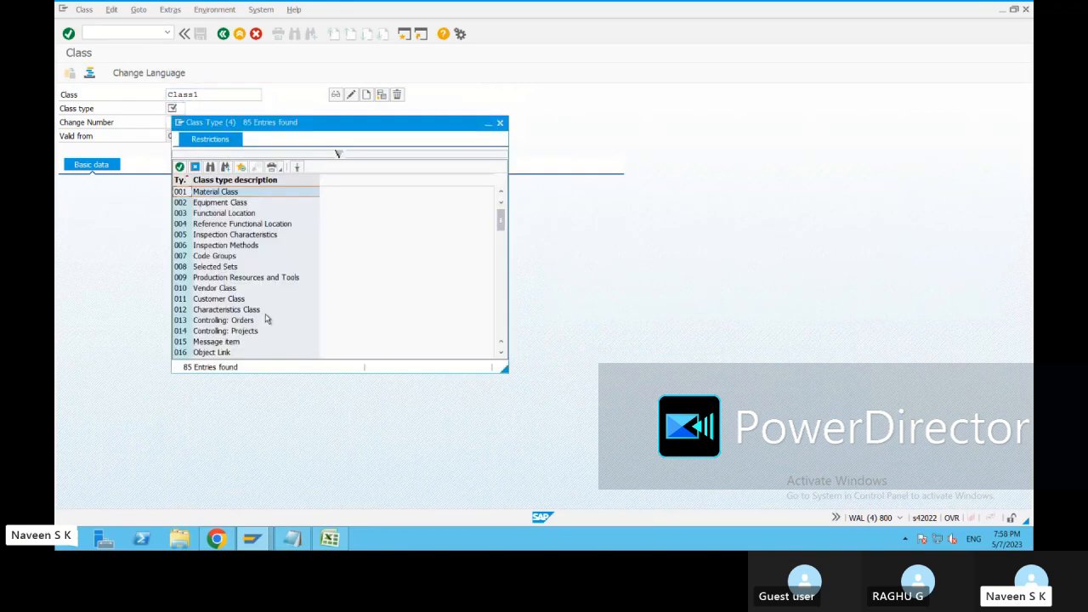
scroll(266, 318, "down", 4)
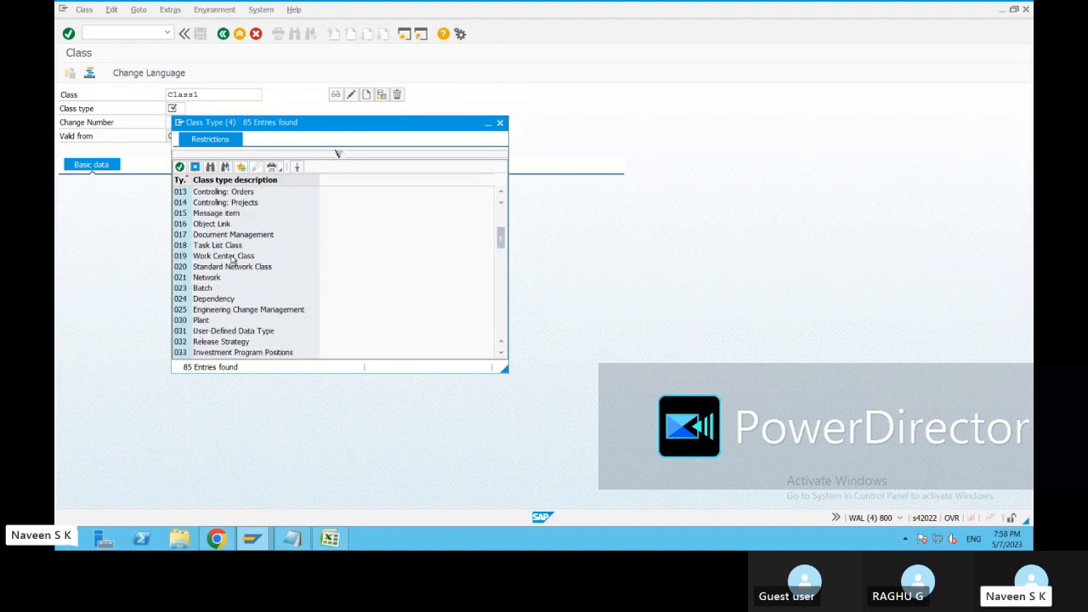
scroll(232, 259, "up", 4)
left_click(227, 215)
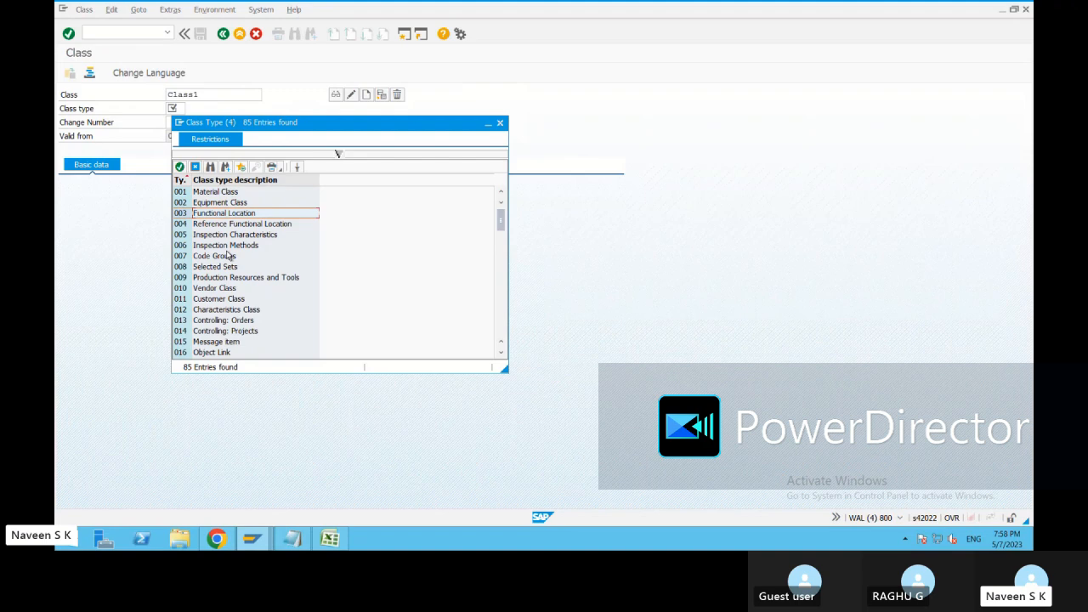
scroll(357, 279, "down", 5)
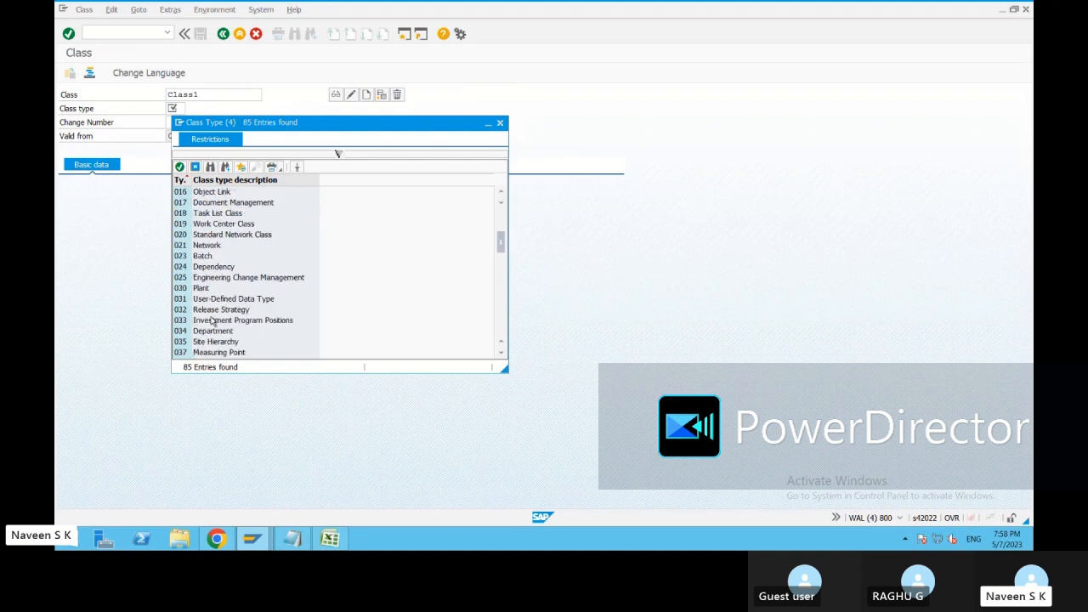
double_click(240, 311)
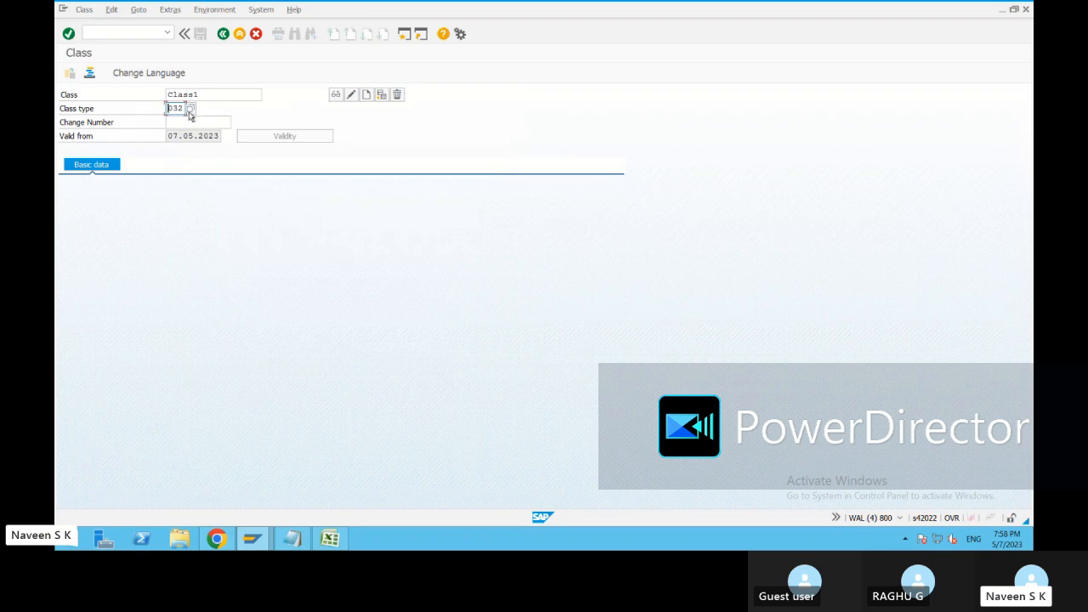
Start creating the class and enter class1 as its description.
left_click(368, 96)
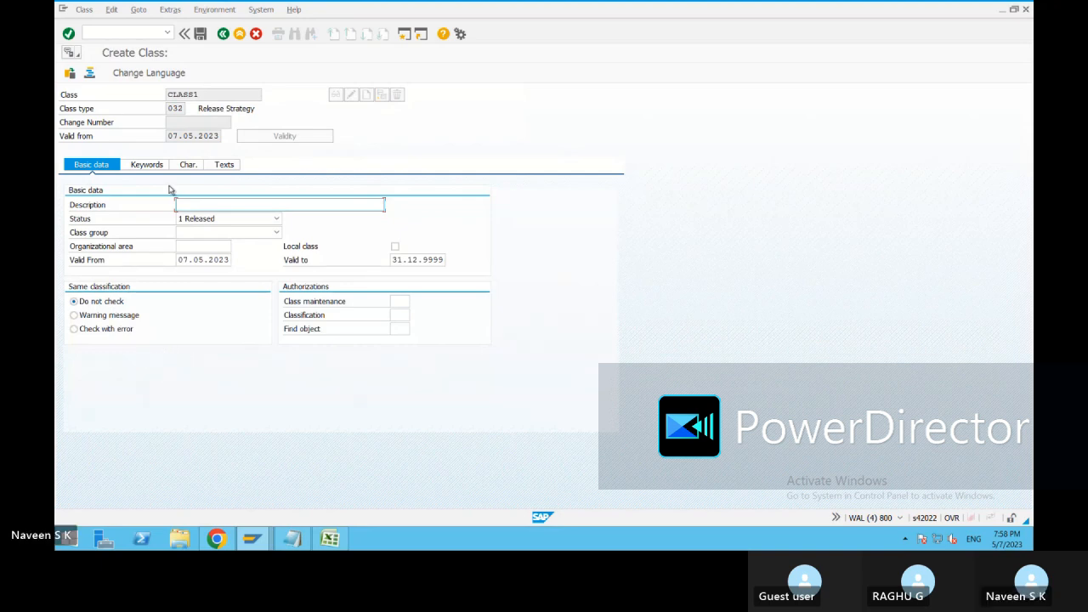
left_click(188, 167)
left_click(188, 167)
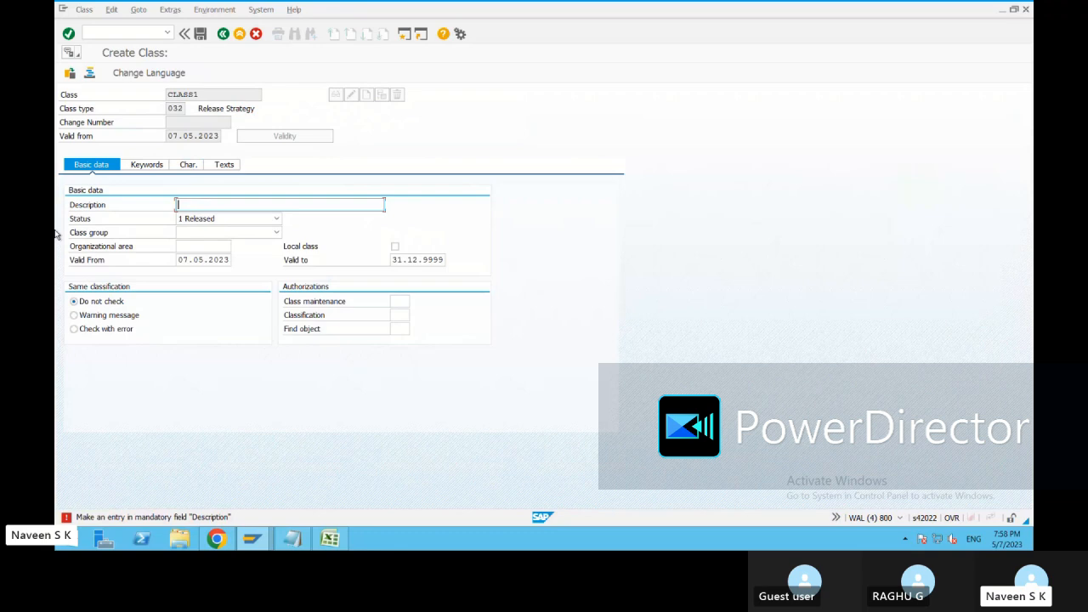
type("class1")
Assign the characteristics PURCHSEGROUP, copied from the Notepad notes, and PLANT to the class.
left_click(189, 166)
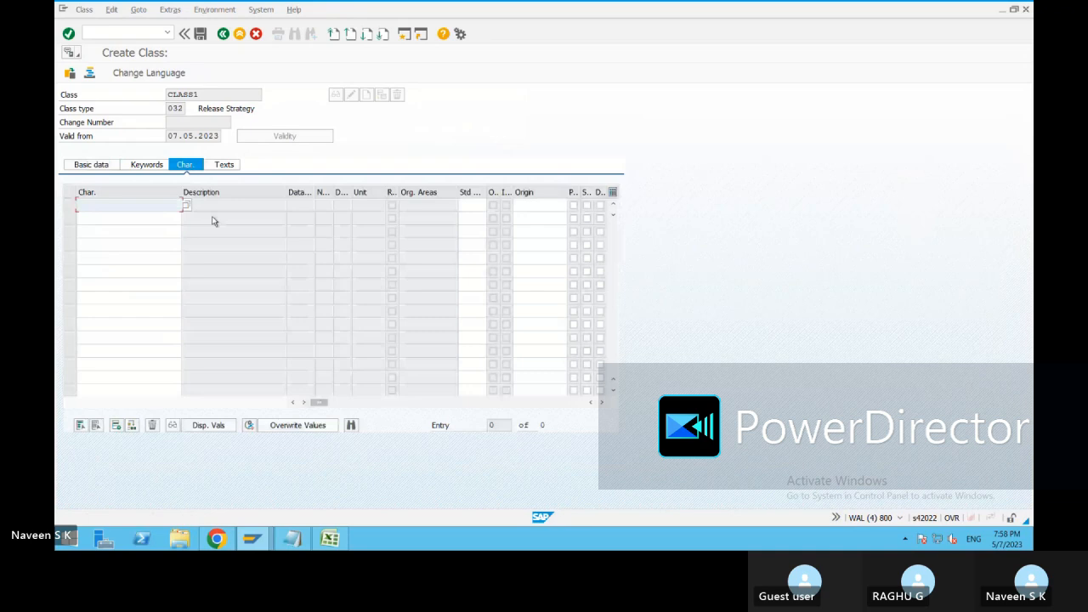
left_click(293, 539)
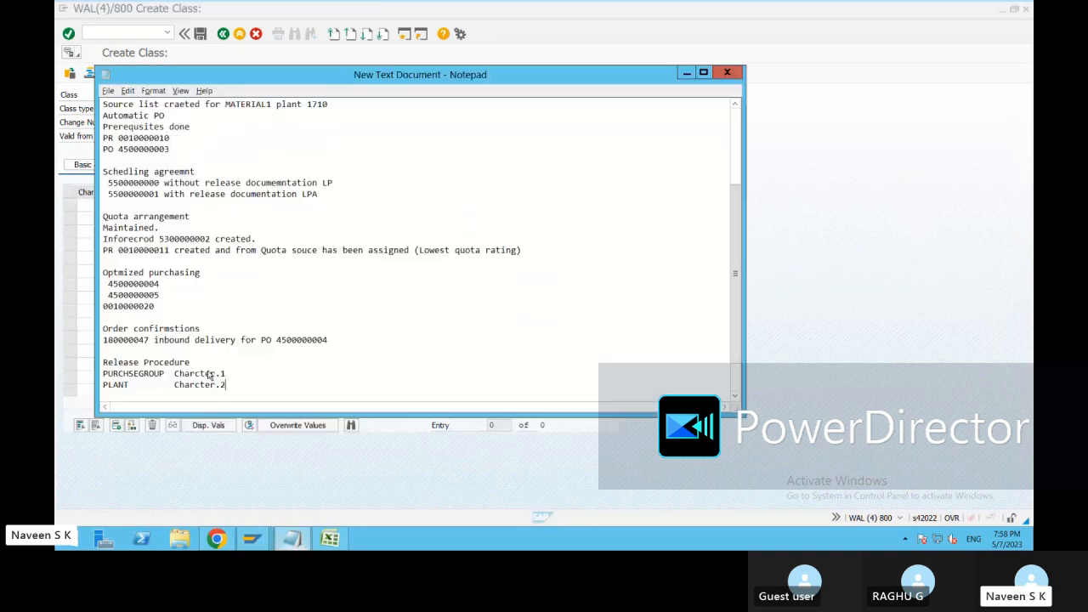
left_click_drag(165, 373, 102, 374)
key("ctrl+c")
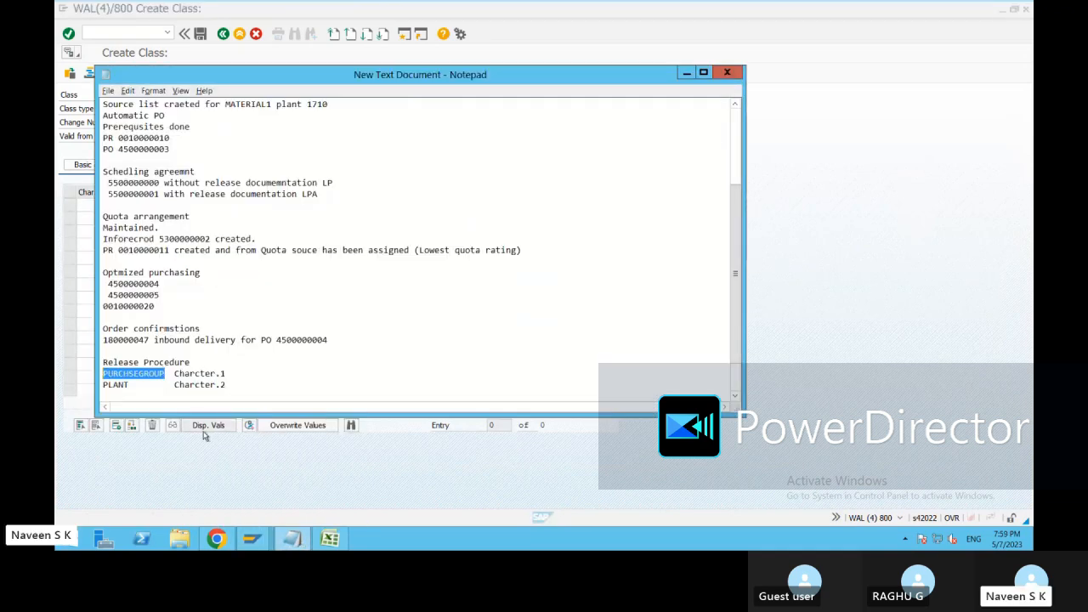
left_click(877, 103)
key("ctrl+v")
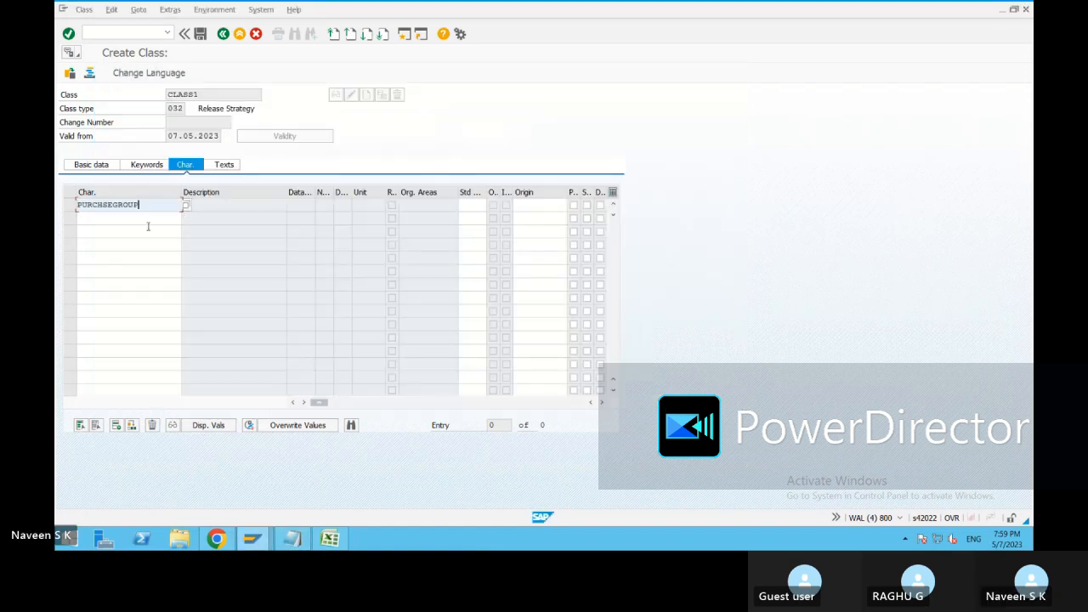
key("Return")
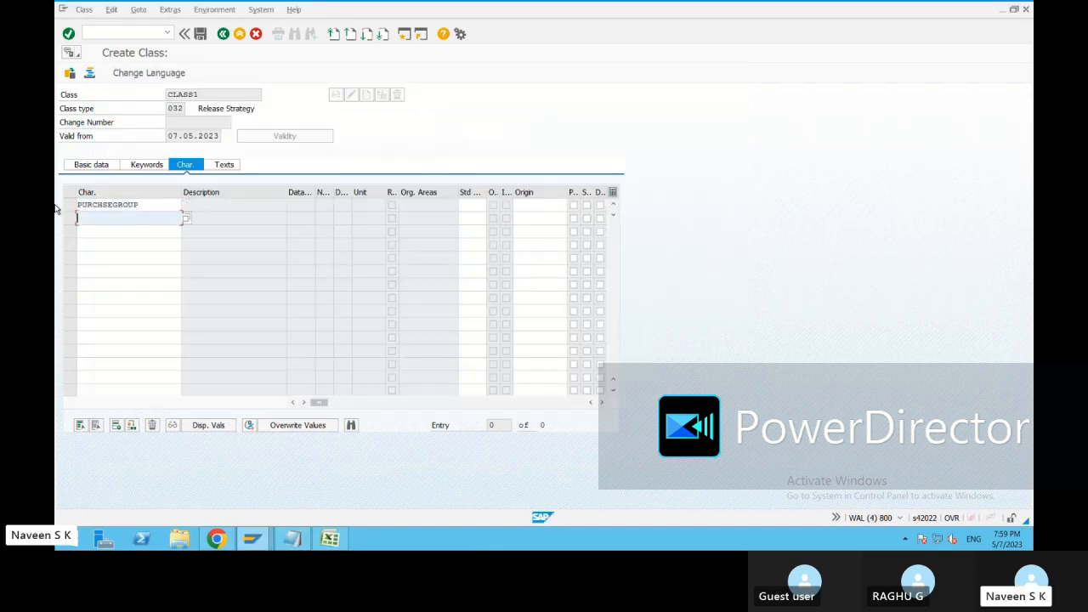
type("plant")
key("Return")
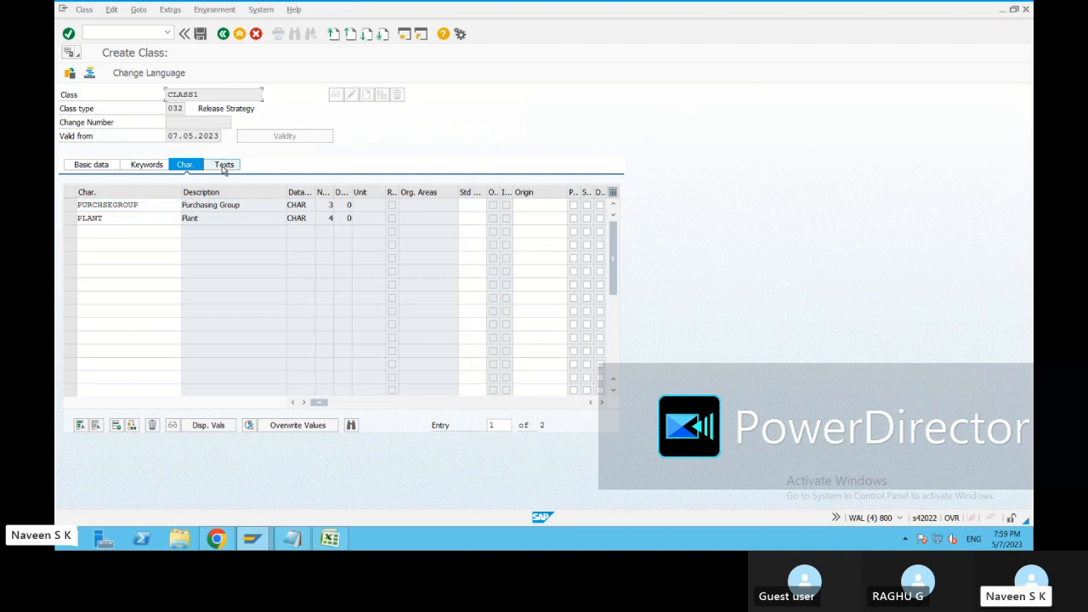
Check the class's texts, keywords and basic data, then copy the name CLASS1 and save the class.
left_click(223, 166)
left_click(146, 164)
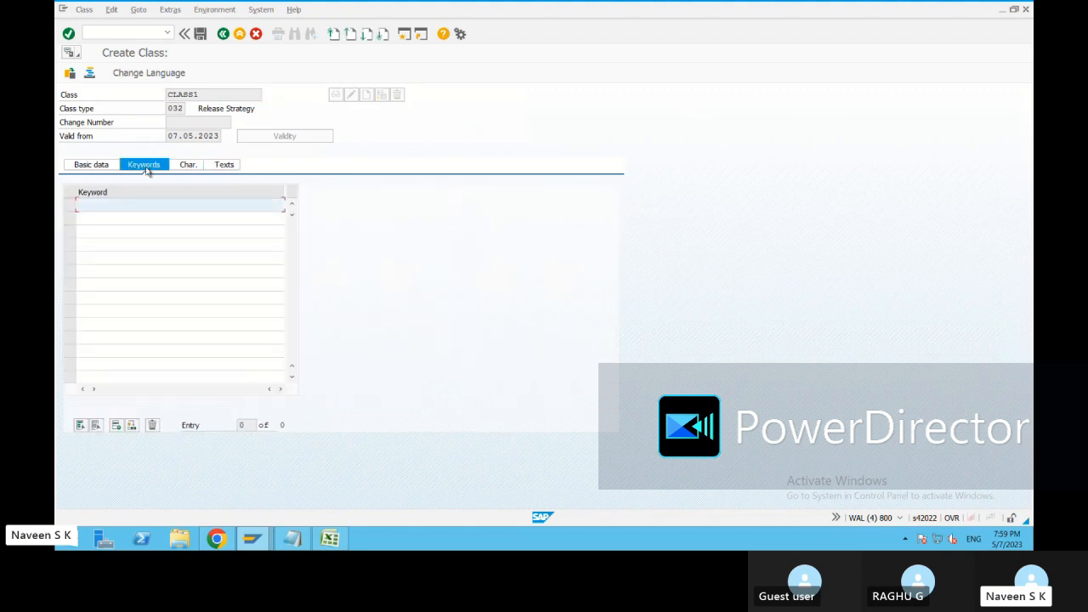
left_click(91, 165)
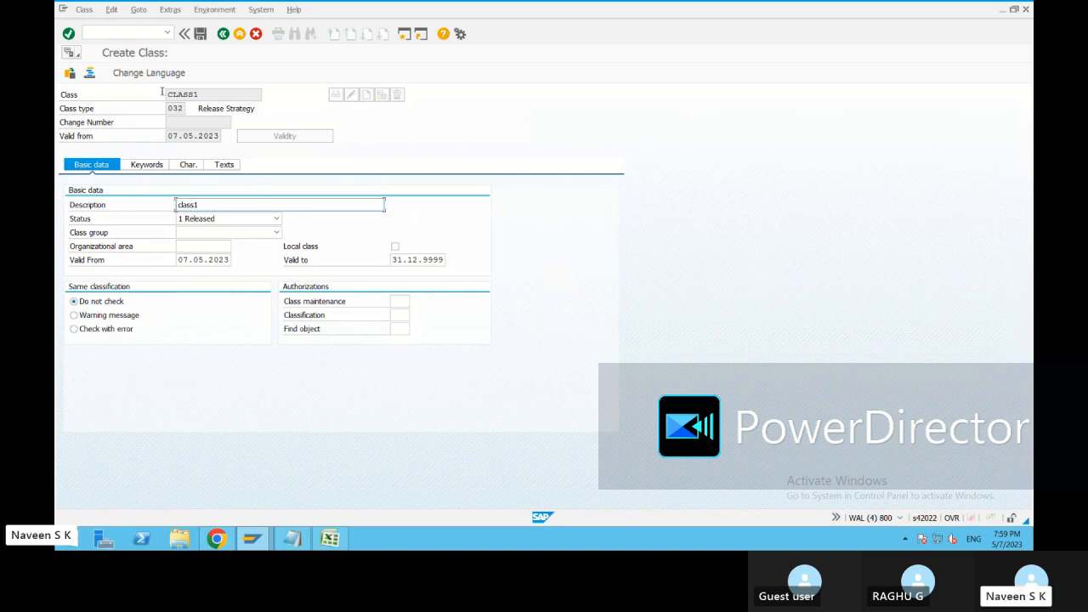
left_click(206, 95)
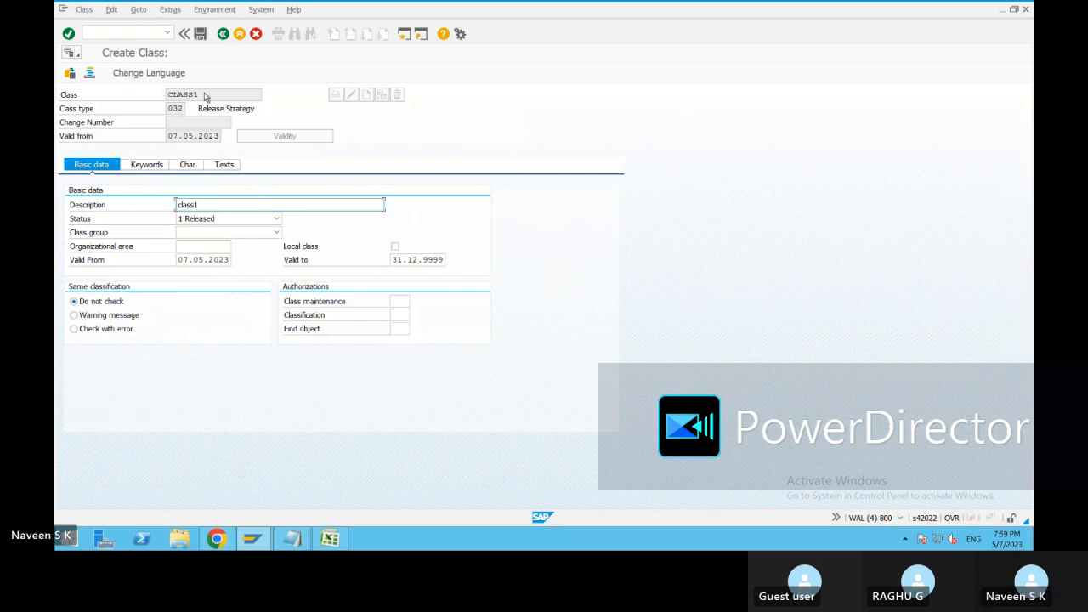
double_click(164, 95)
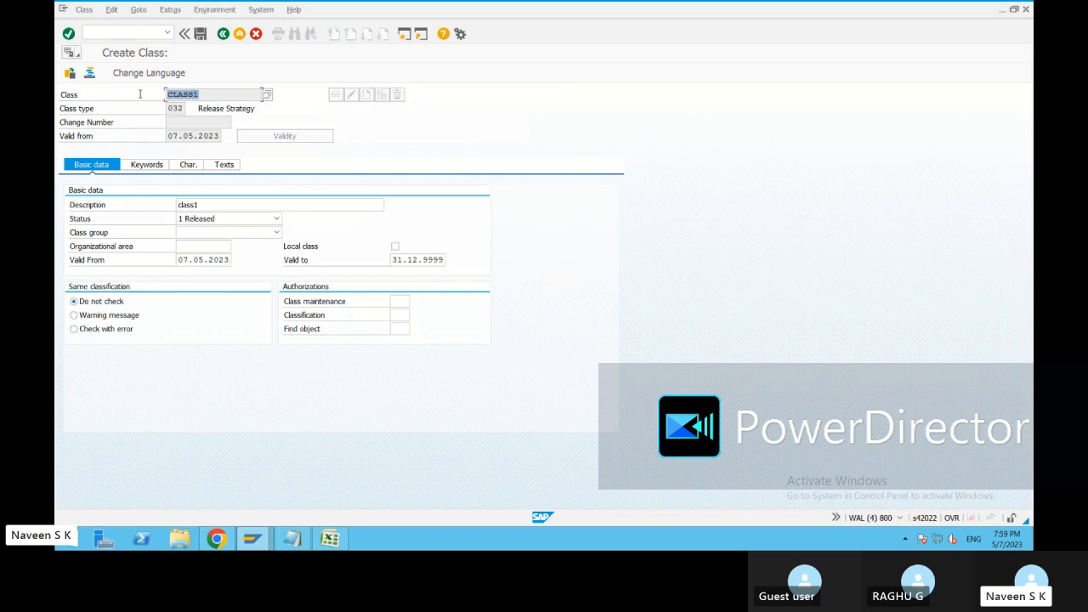
key("ctrl+c")
left_click(201, 35)
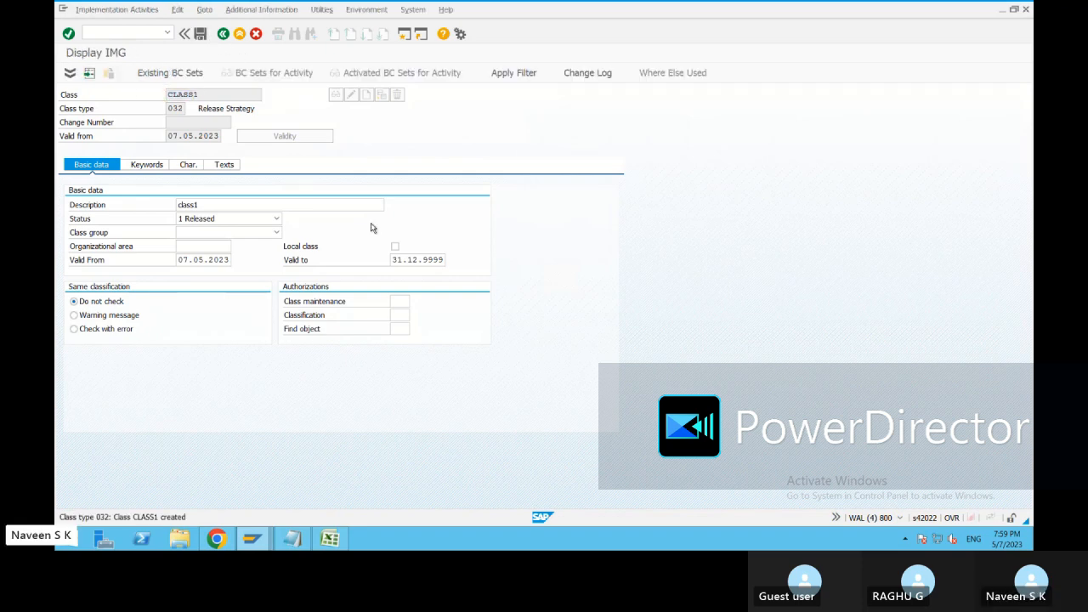
Record the copied name CLASS1 with the label Class under Release Procedure in the Notepad notes and save the file.
left_click(292, 538)
left_click(237, 385)
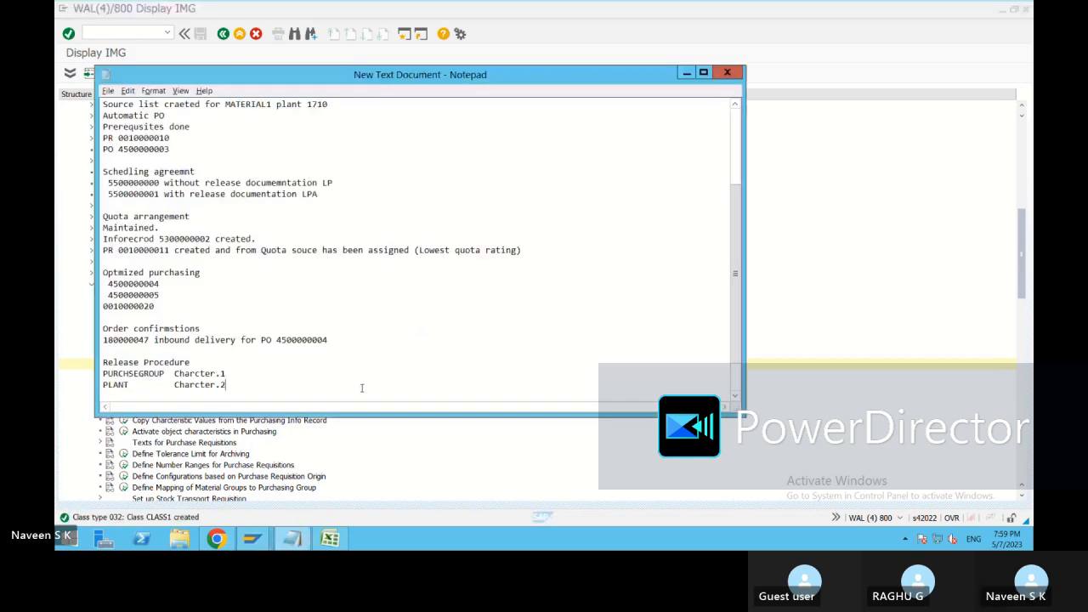
key("Return")
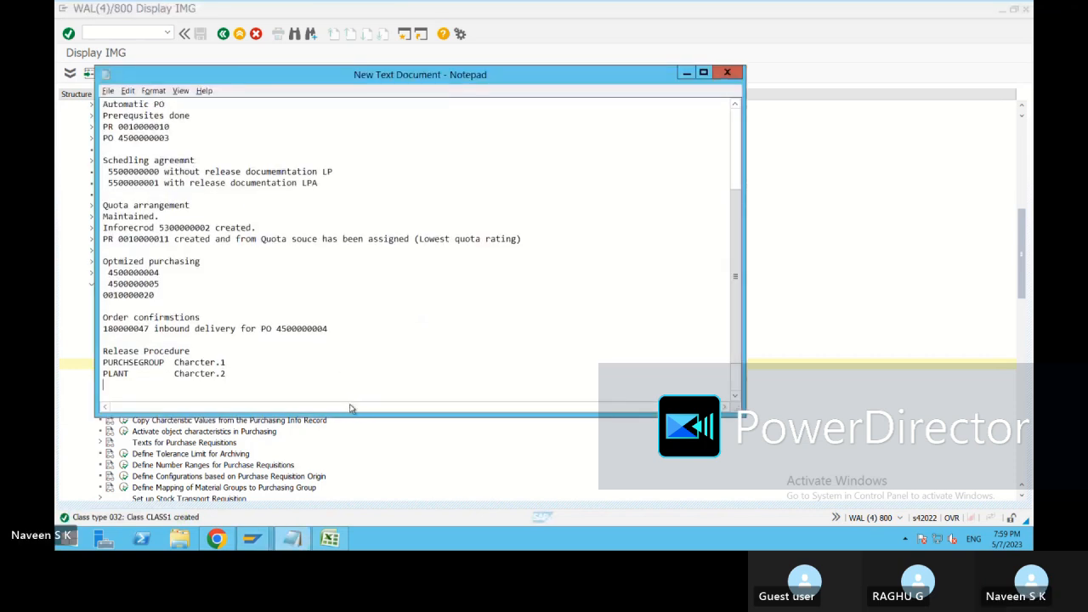
key("ctrl+v")
key("Tab")
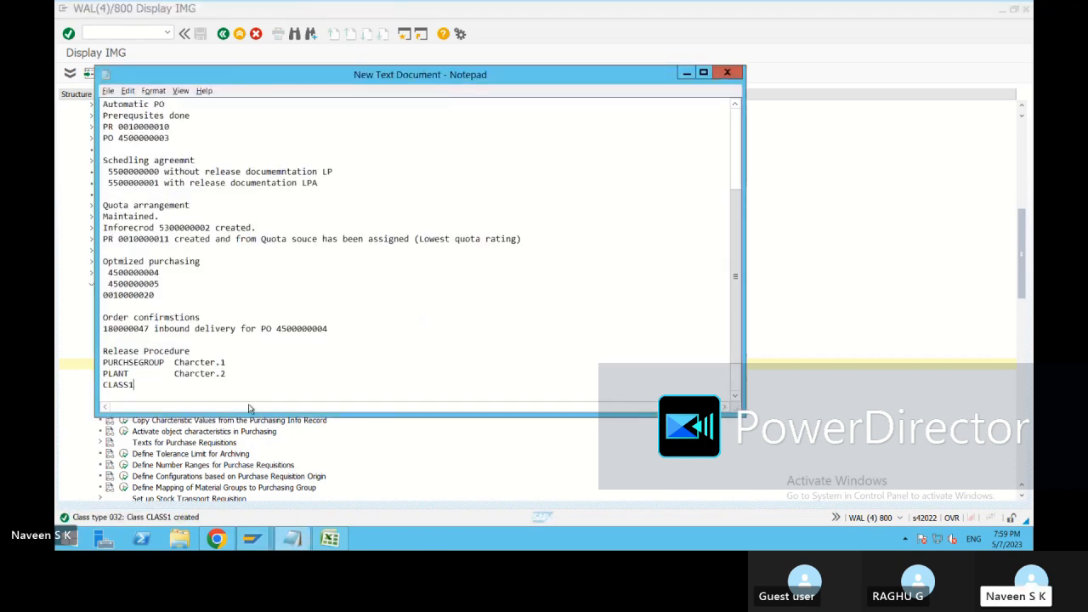
key("Tab")
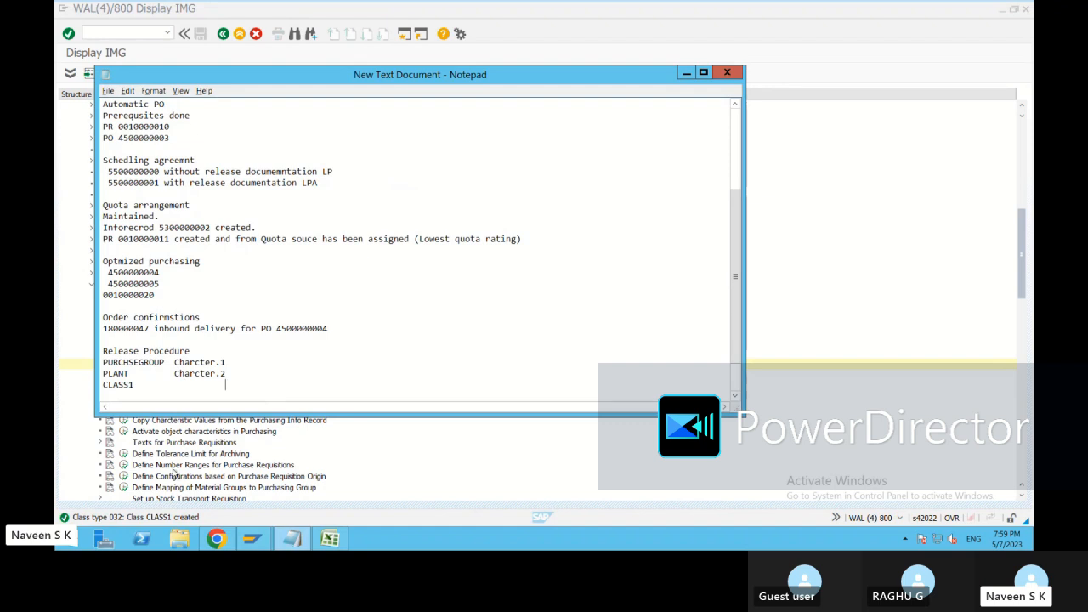
key("BackSpace")
key("BackSpace")
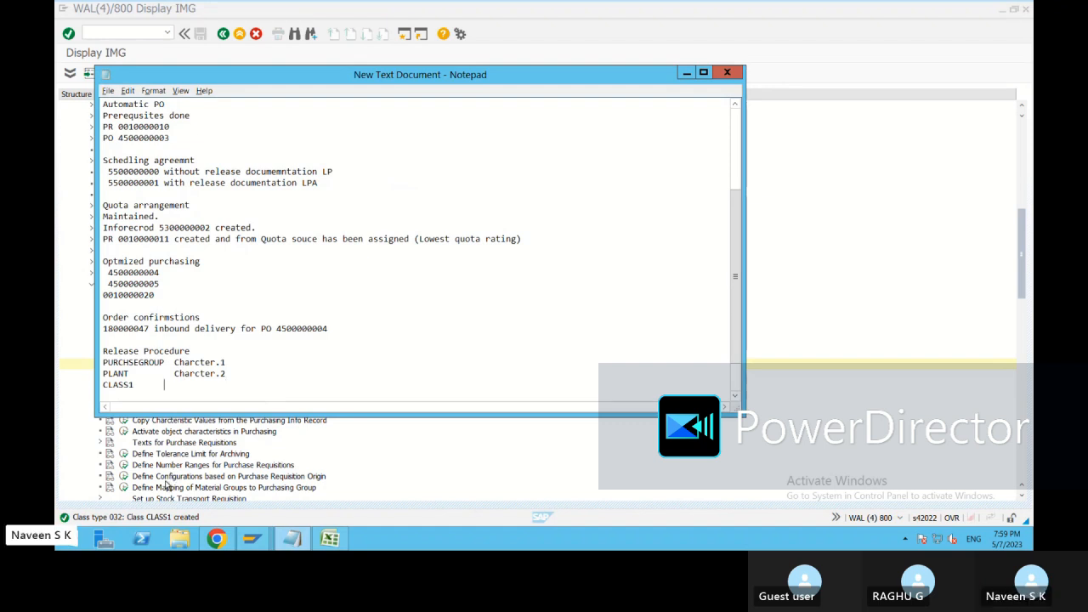
type("Class")
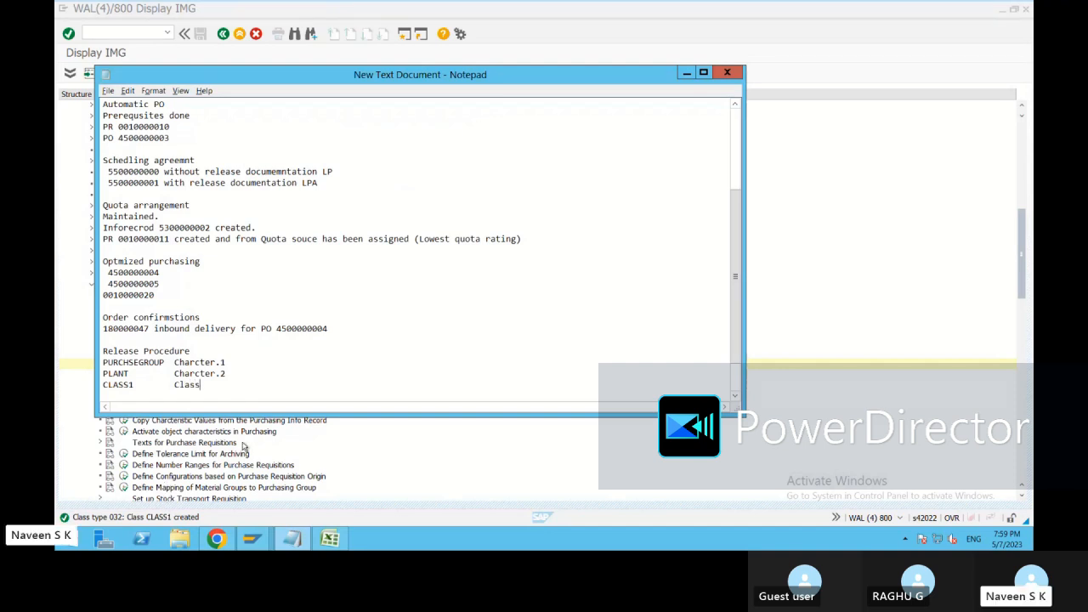
left_click(107, 90)
left_click(103, 132)
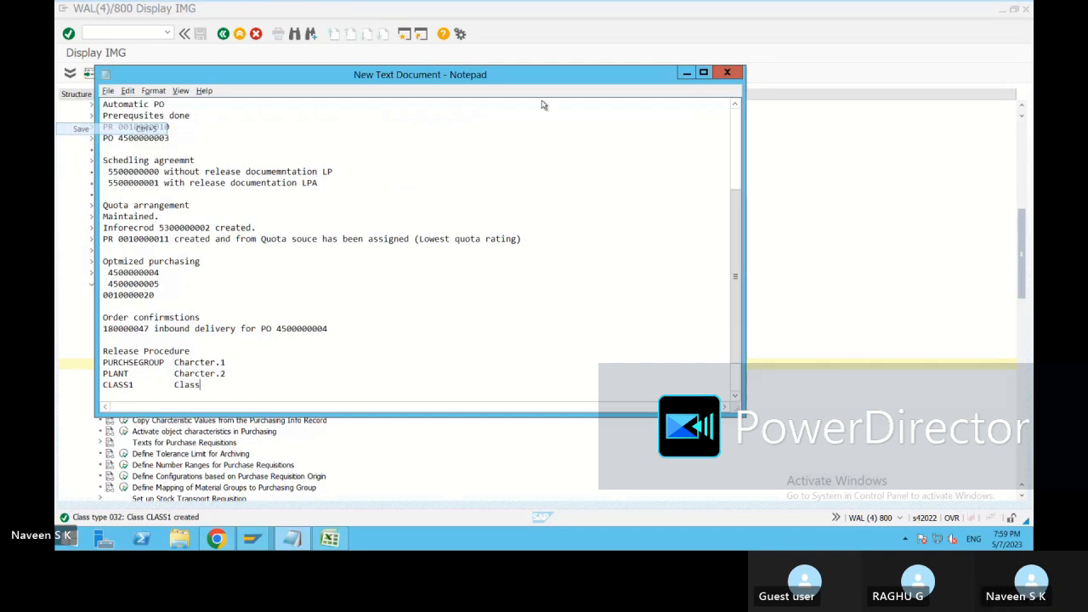
Return to SAP and open the Release Groups activity of Set Up Procedure with Classification for purchase requisitions.
left_click(629, 39)
scroll(330, 330, "down", 1)
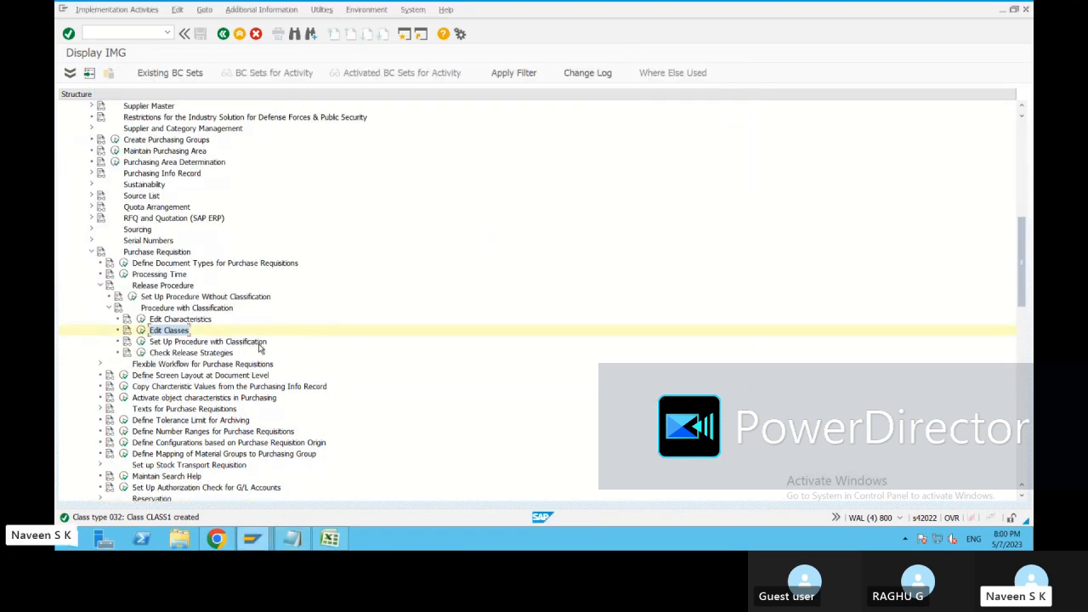
left_click(141, 343)
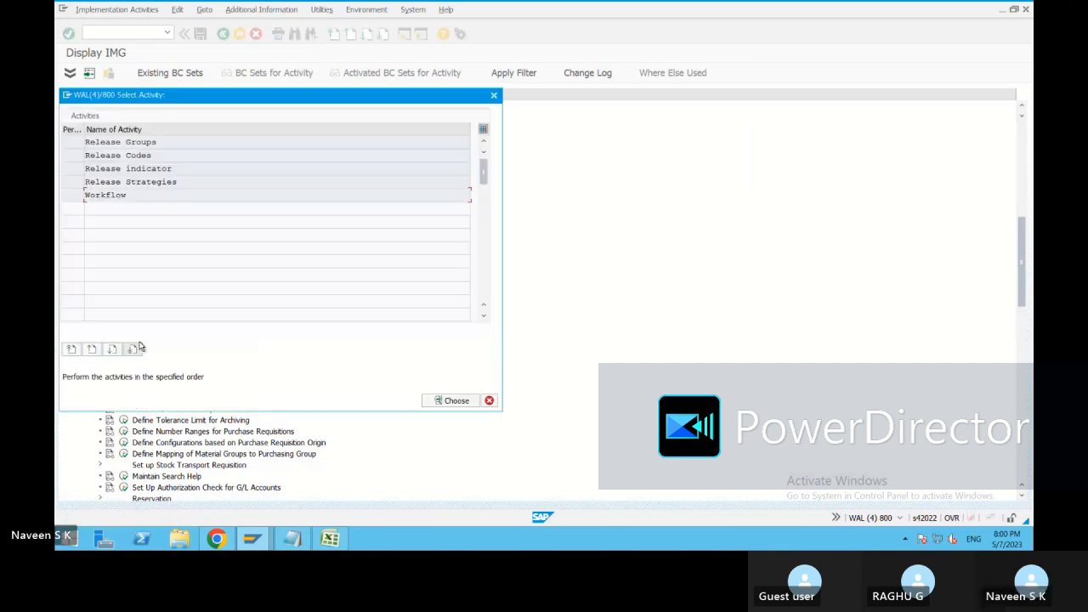
left_click_drag(223, 95, 347, 71)
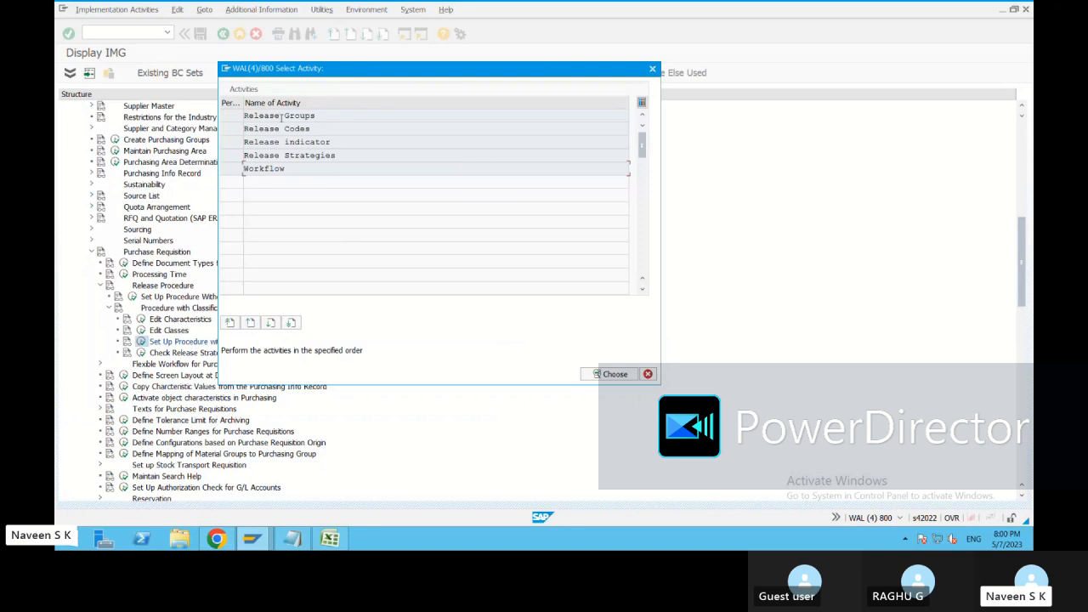
left_click(304, 118)
double_click(304, 117)
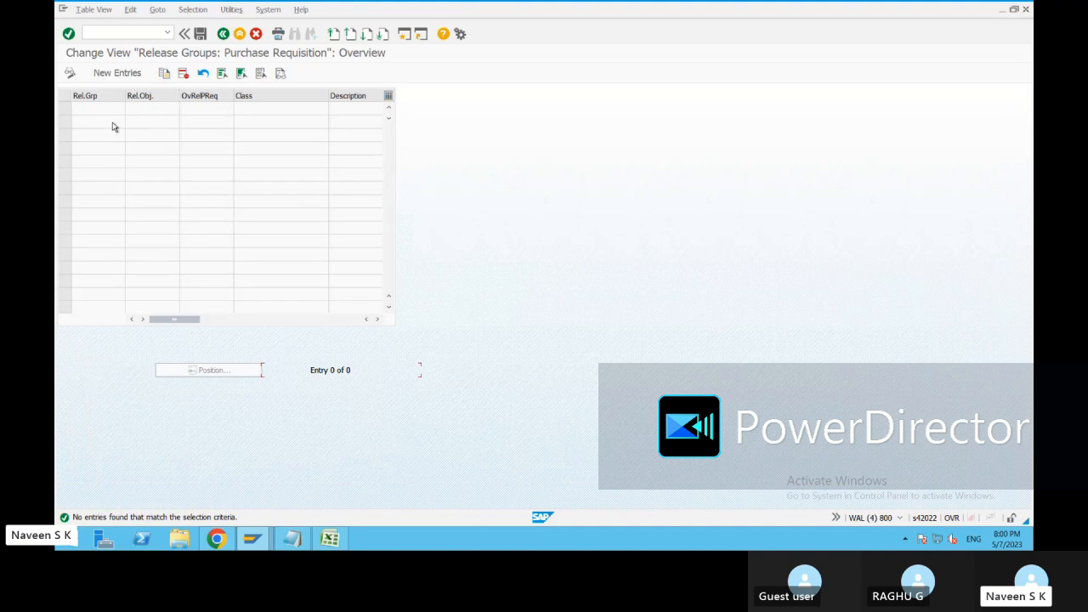
Start a new release group entry 01, switching its overall purchase requisition release option on and back off.
left_click(117, 72)
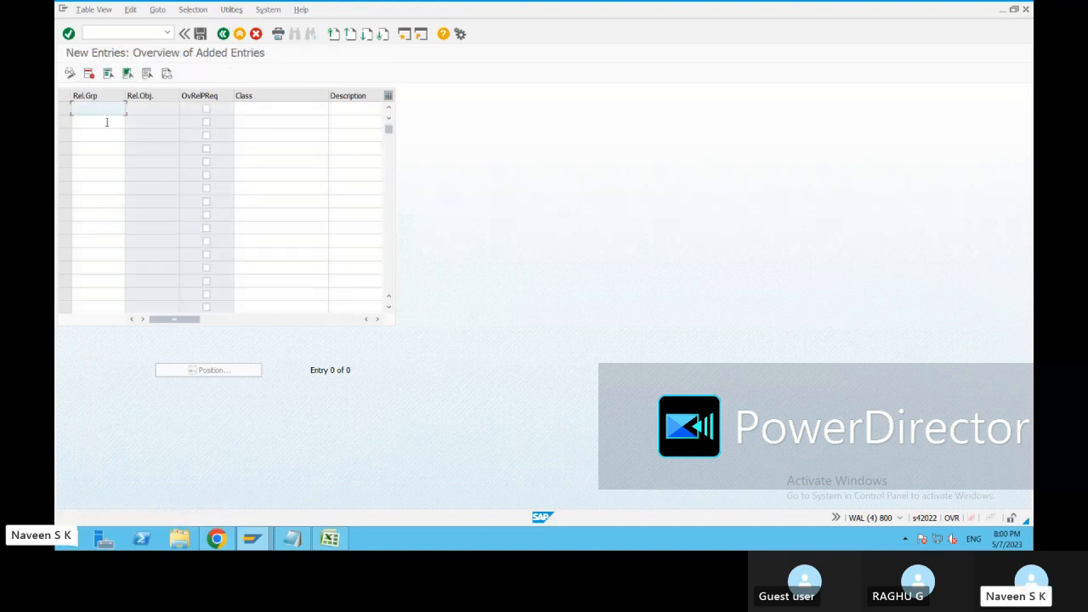
type("01")
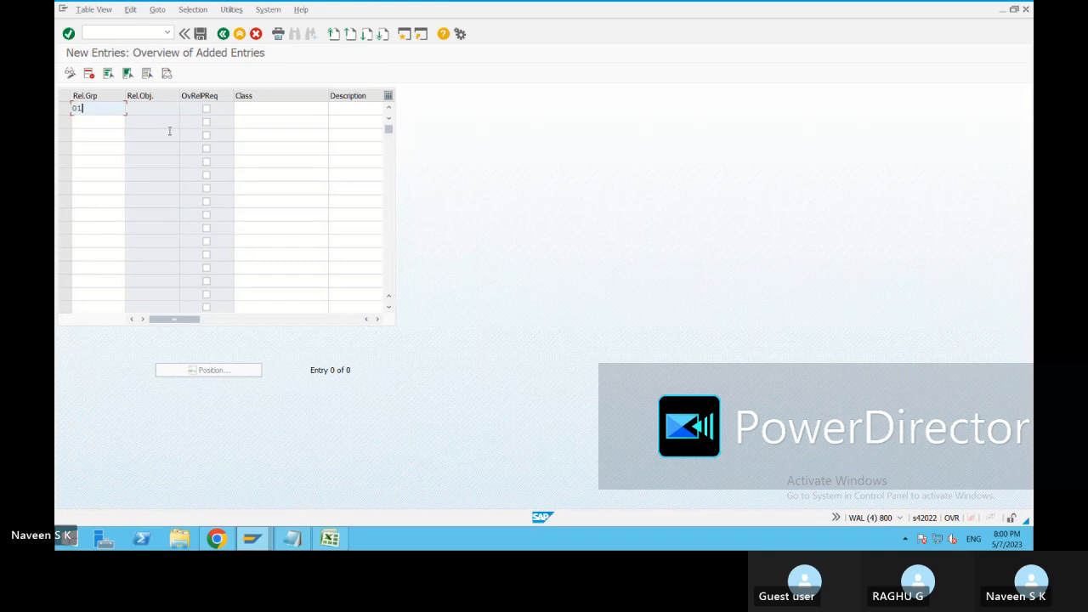
left_click(160, 107)
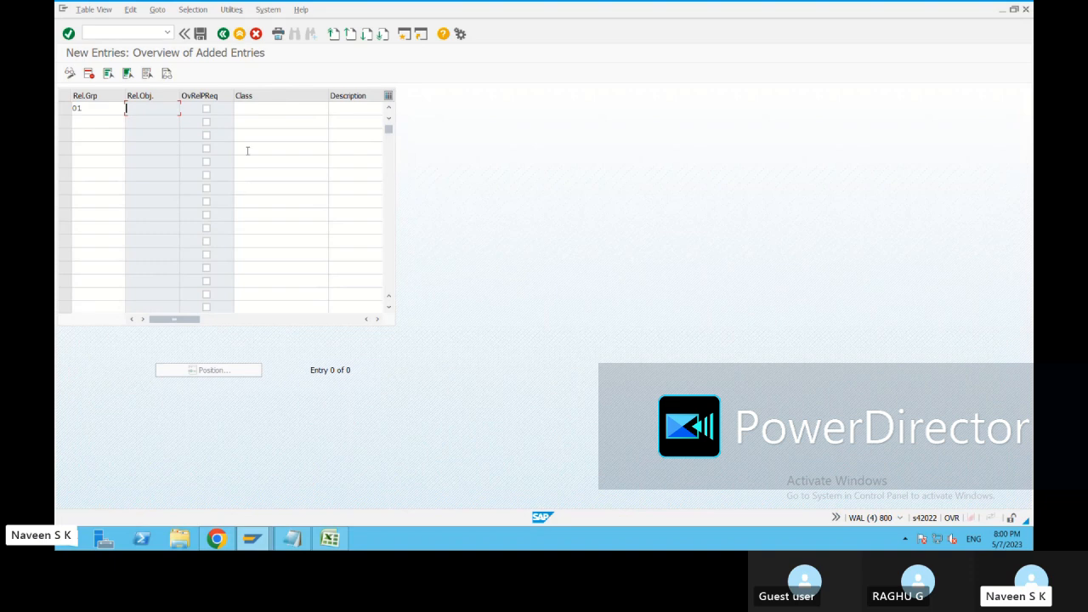
left_click(207, 111)
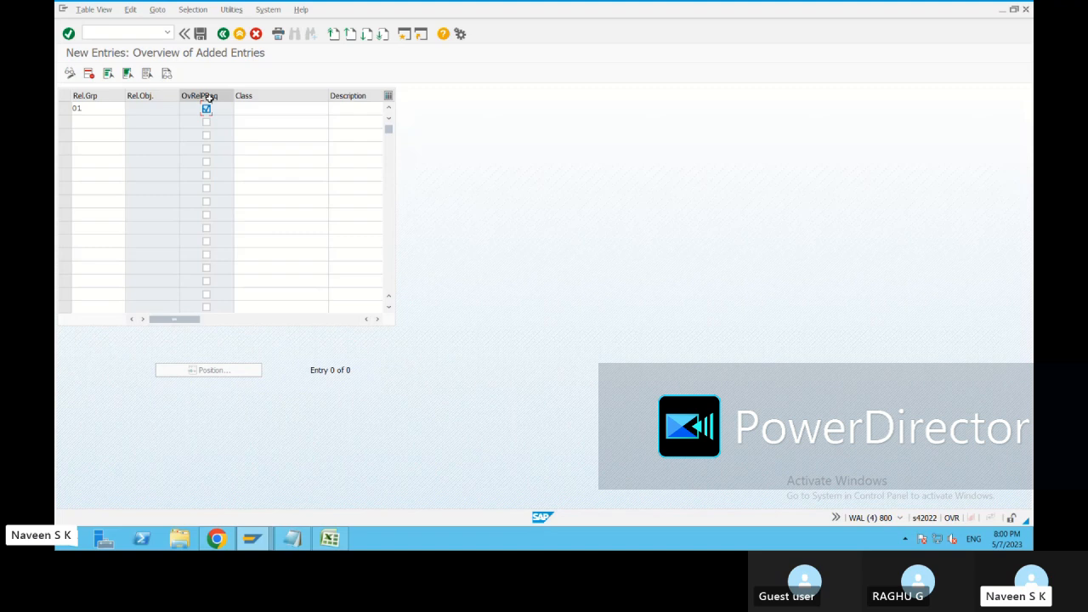
left_click(207, 109)
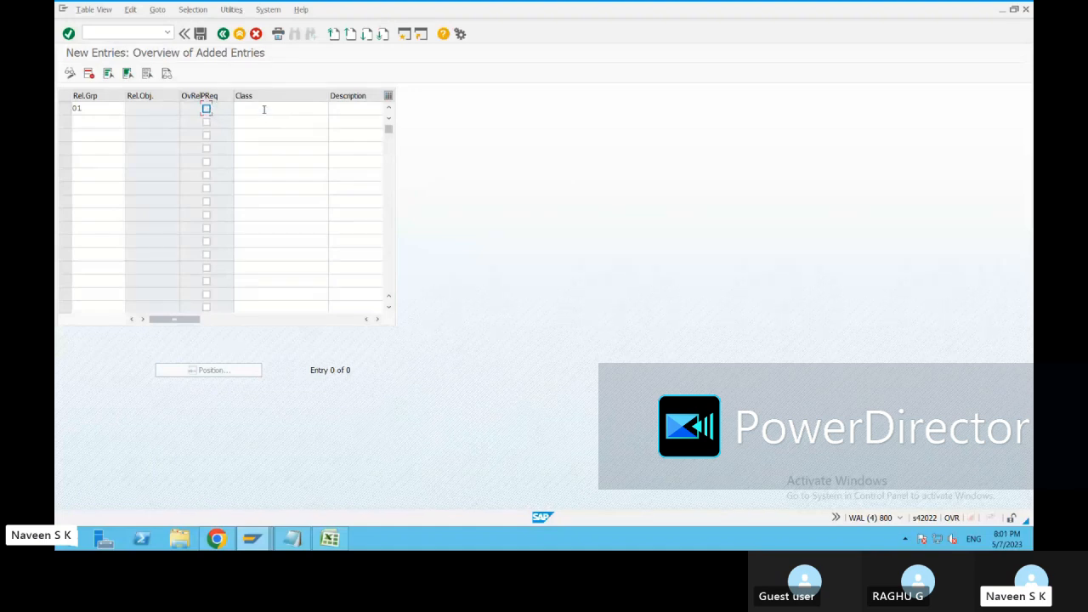
Assign the class CLASS1 to release group 01.
left_click(254, 108)
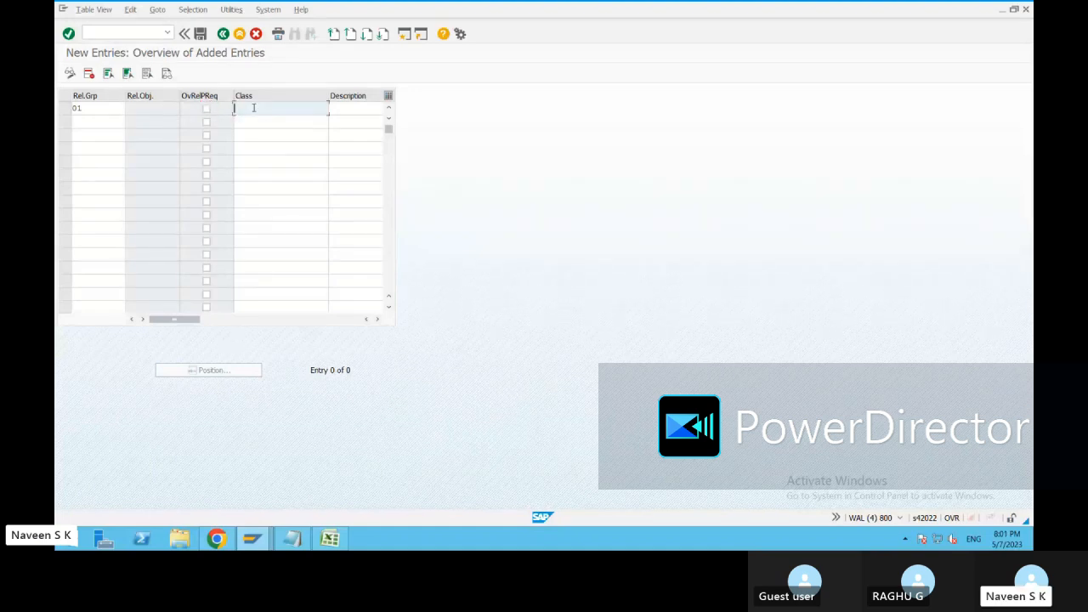
type("cl")
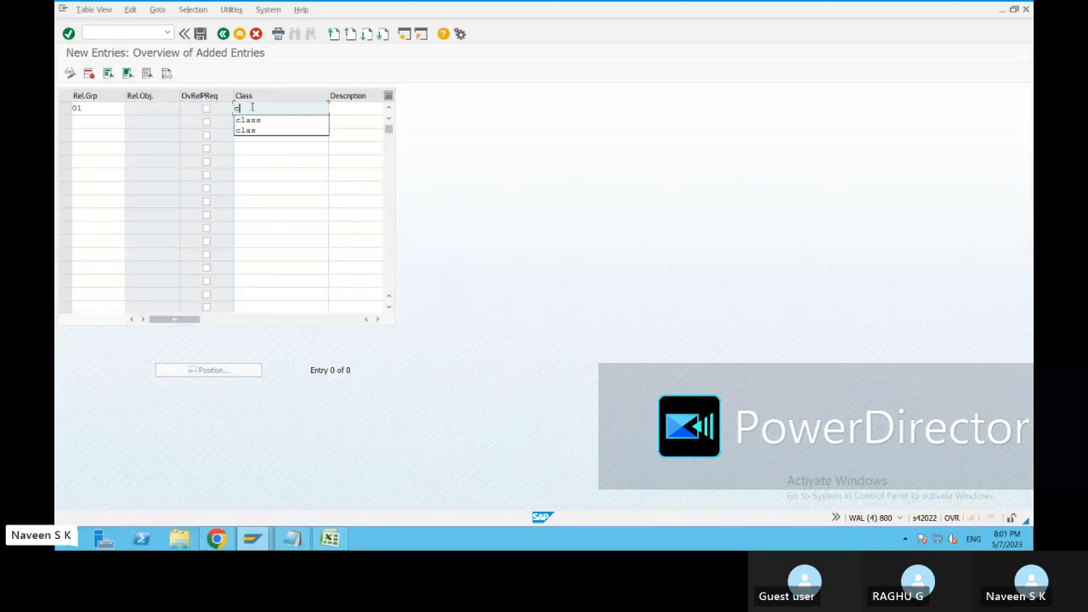
type("ass1")
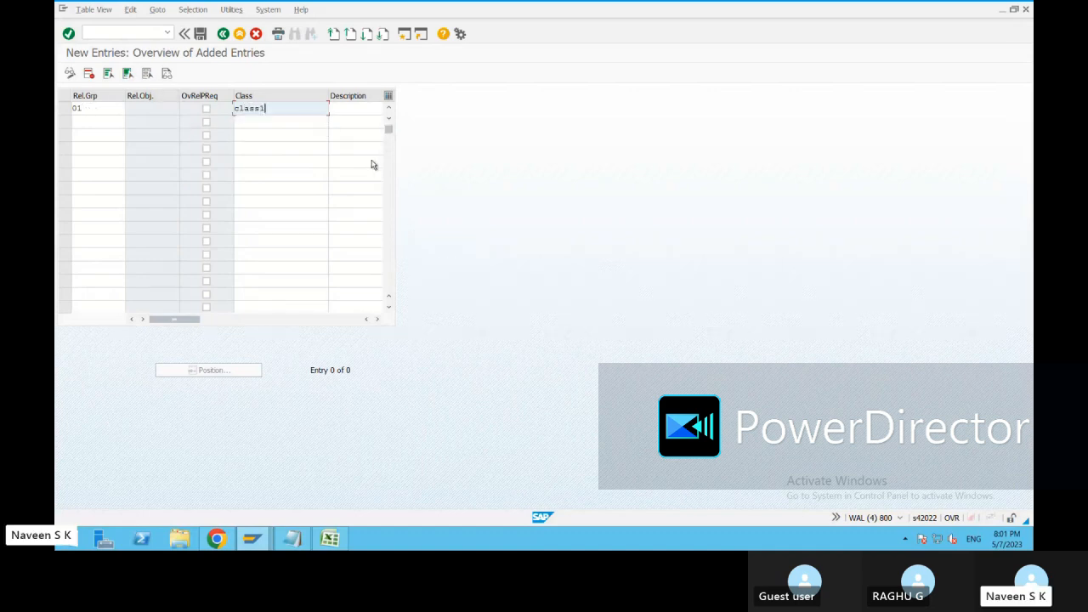
key("Return")
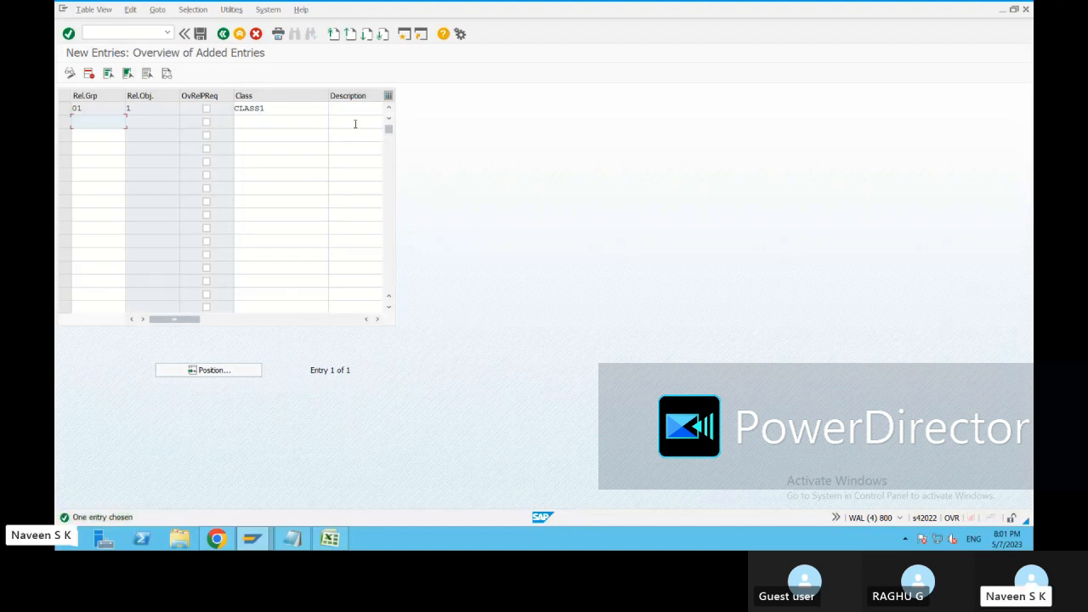
Describe release group 01 as class1, save the entry and return to the list of activities.
left_click(348, 108)
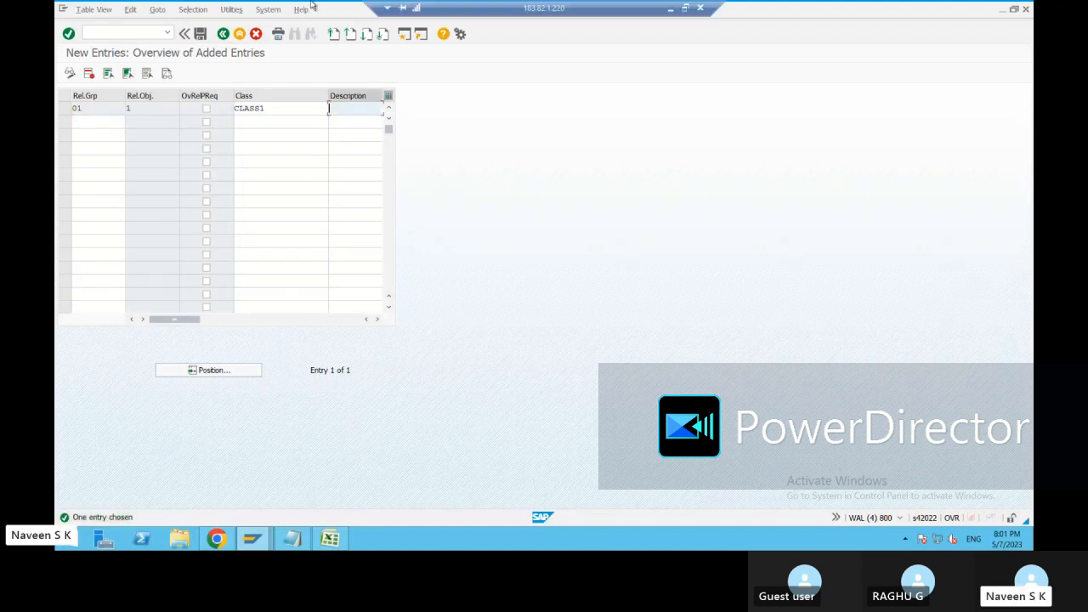
type("cla")
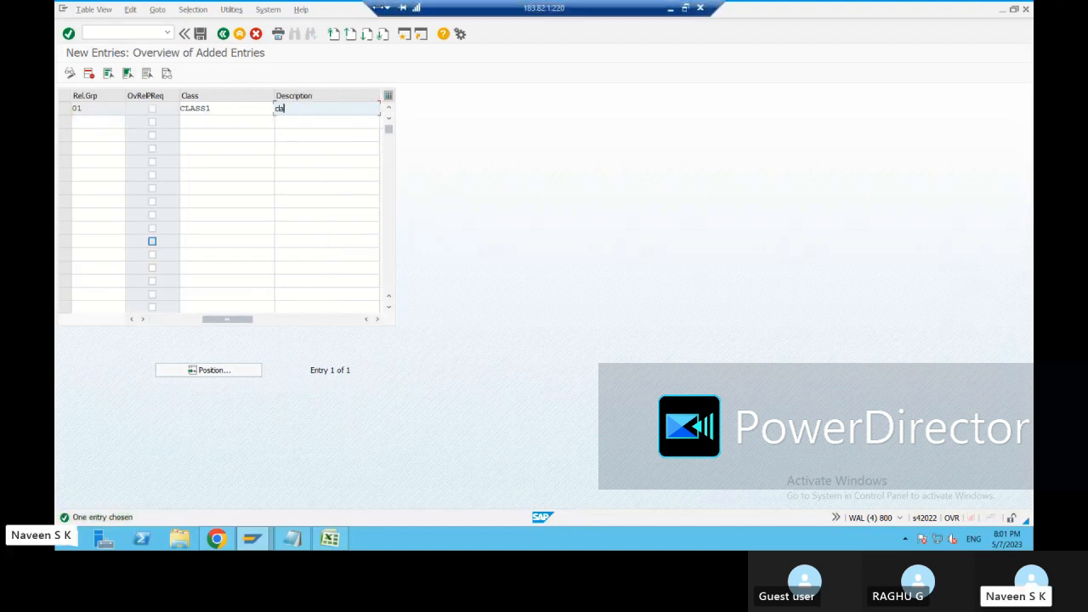
type("ss1")
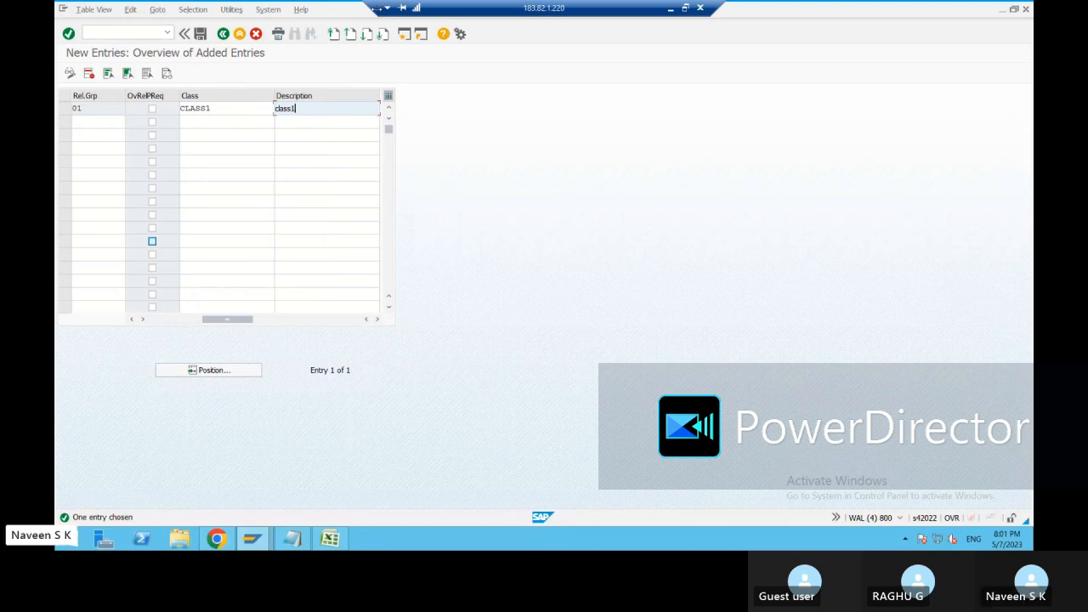
key("Return")
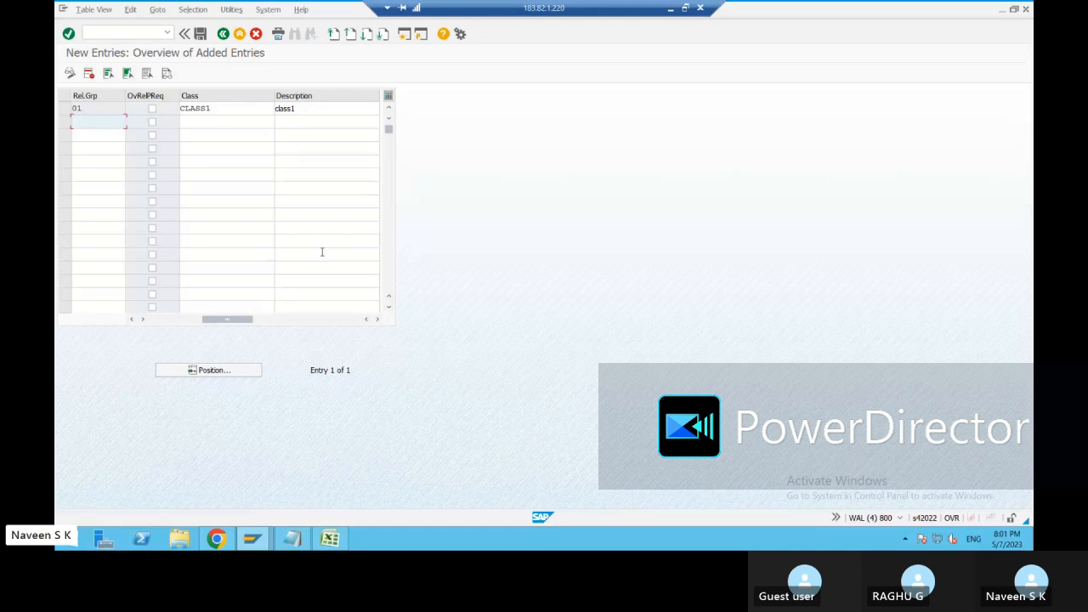
left_click(200, 33)
left_click(223, 34)
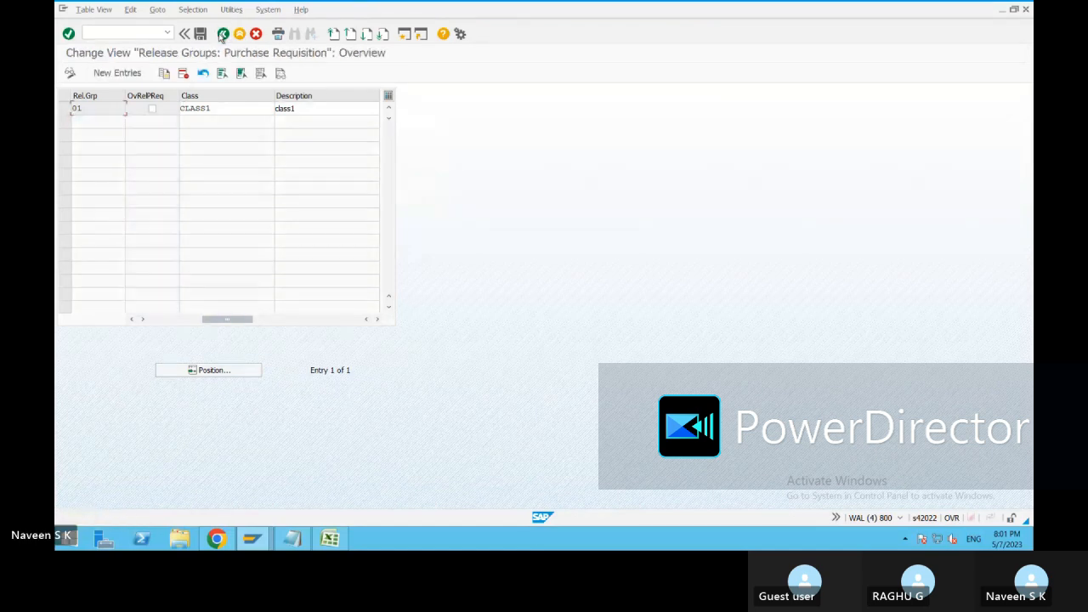
left_click(200, 34)
left_click(223, 36)
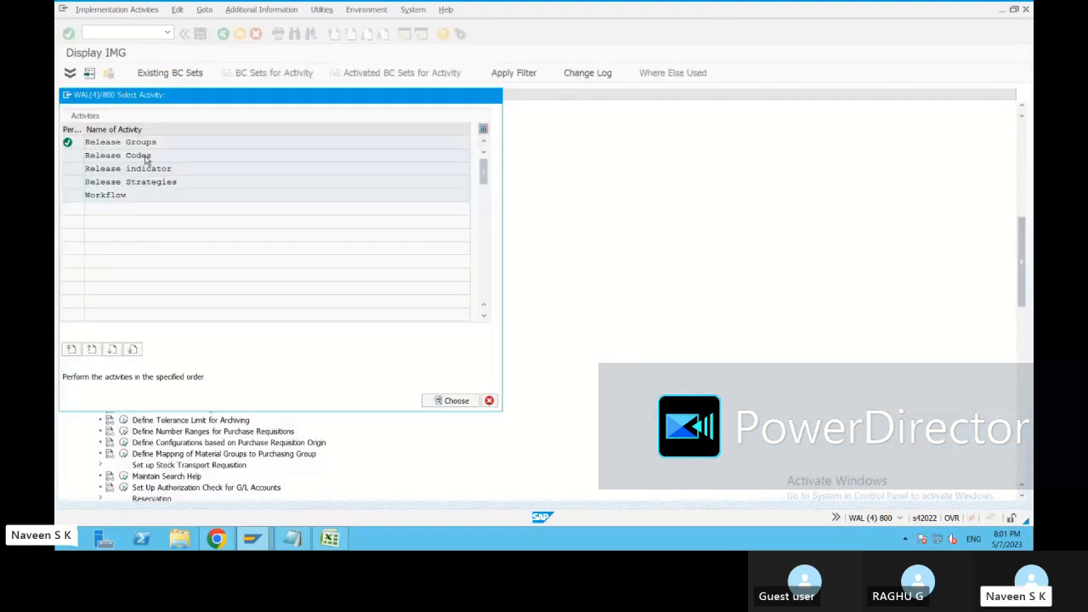
Delete the existing level1 release code C1 from Release Codes, save and return to the activity list.
double_click(119, 156)
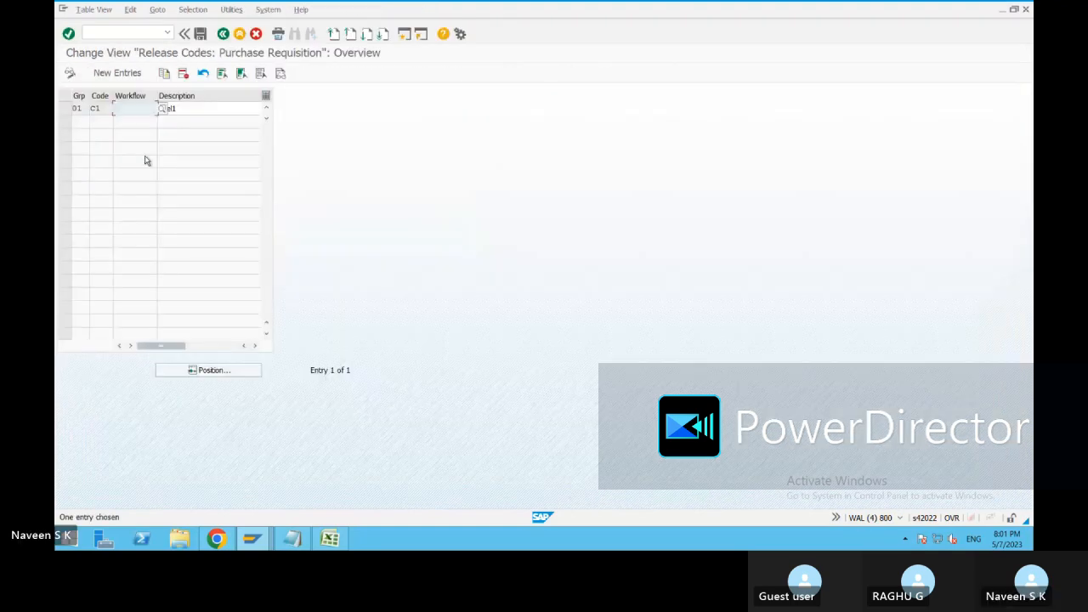
left_click(65, 109)
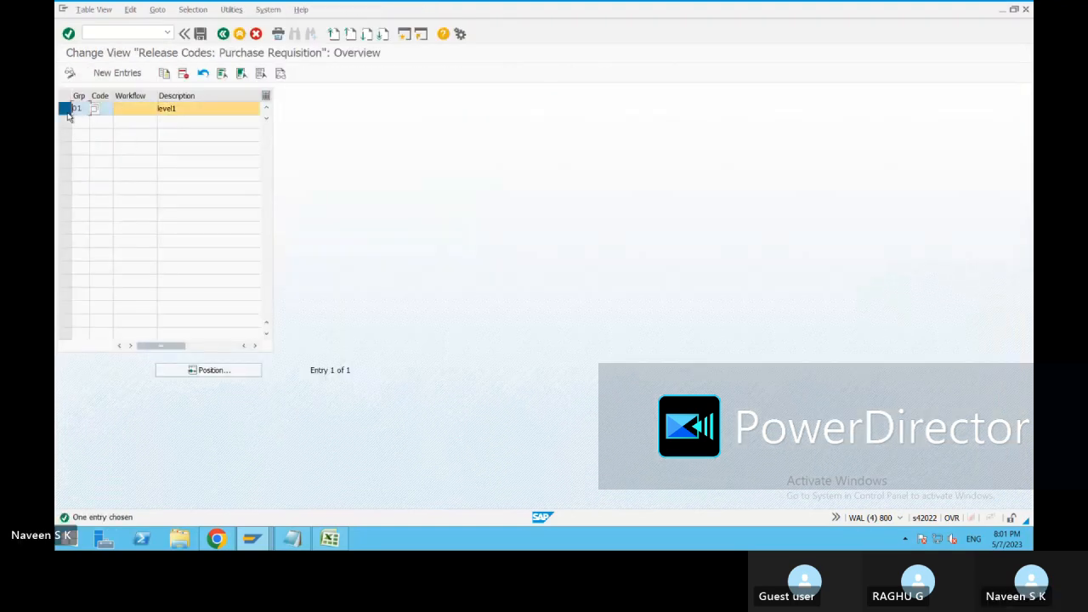
left_click(183, 74)
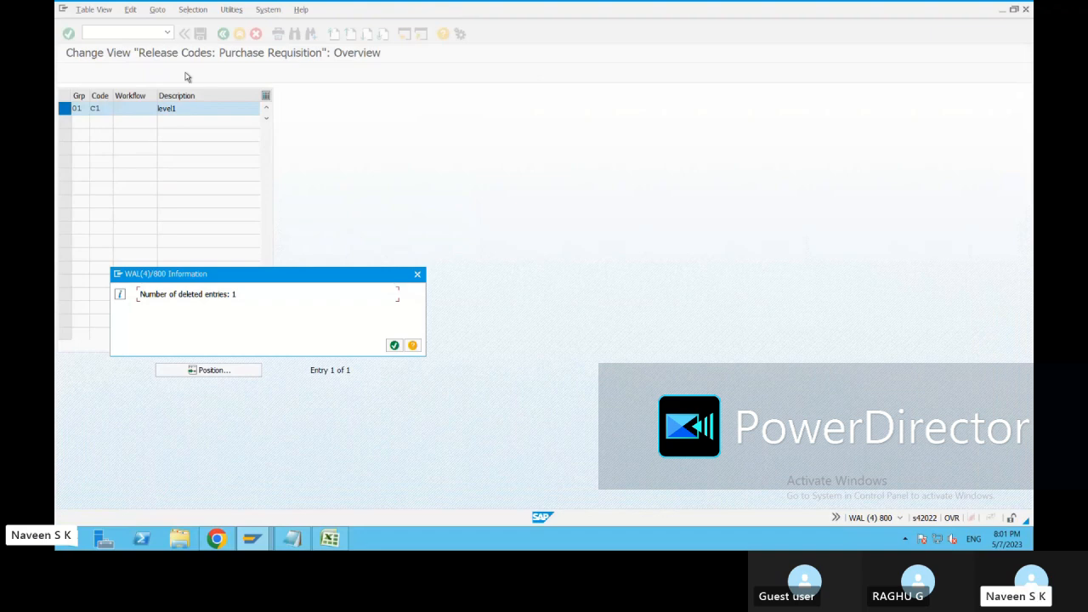
key("Return")
key("ctrl+s")
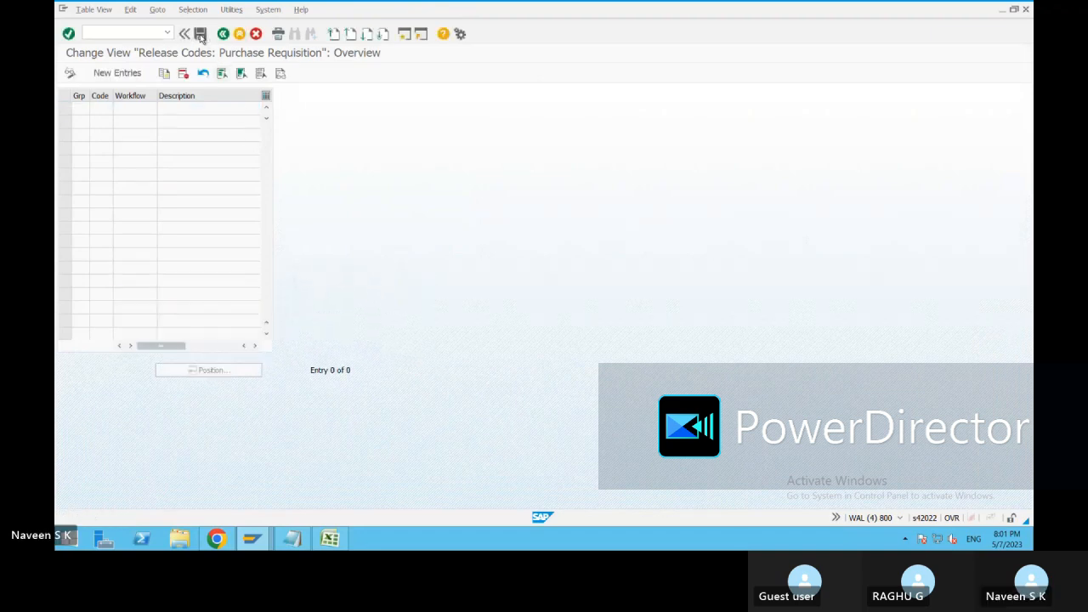
left_click(256, 208)
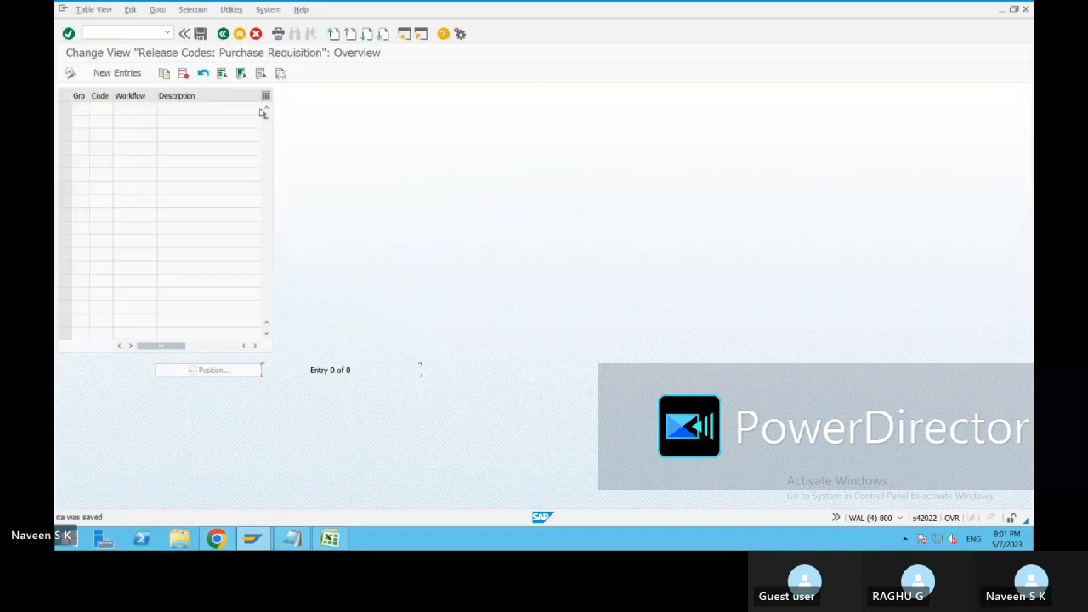
left_click(222, 34)
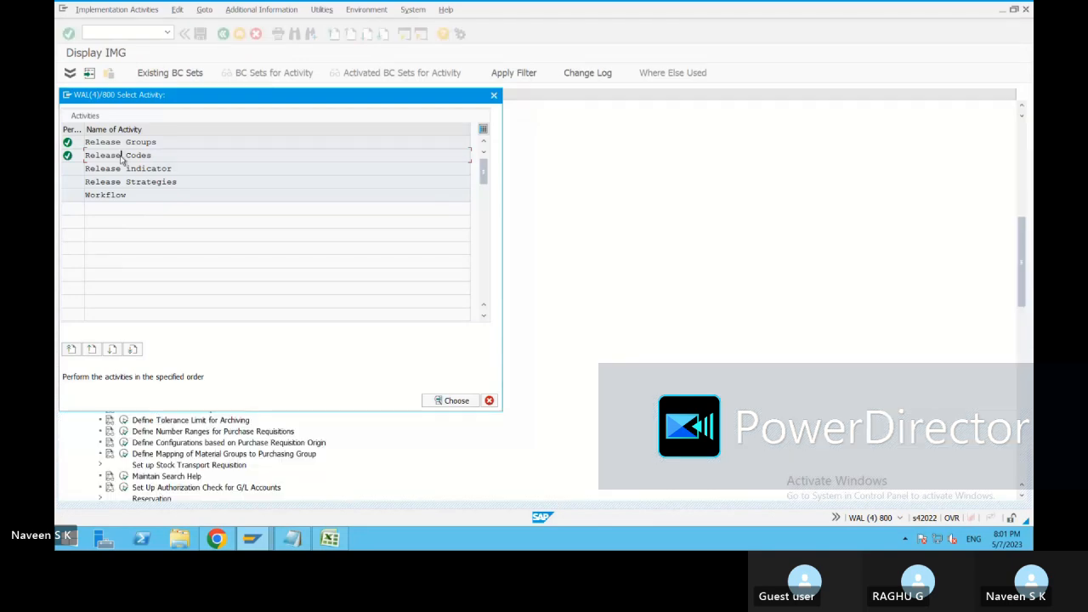
Open the Release Codes activity and start a new entry for release group 01.
double_click(121, 157)
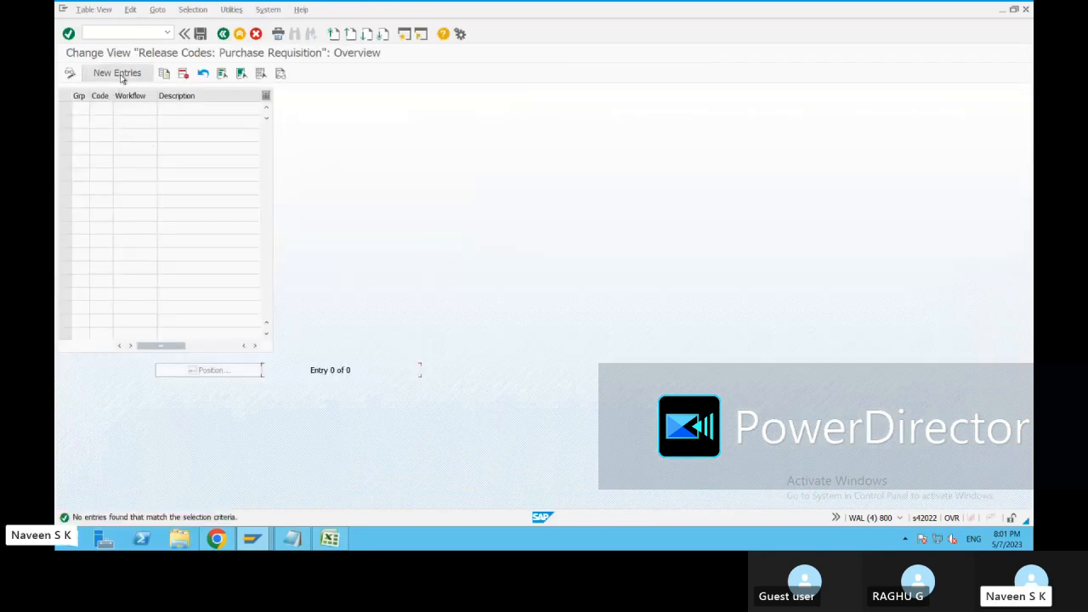
left_click(118, 73)
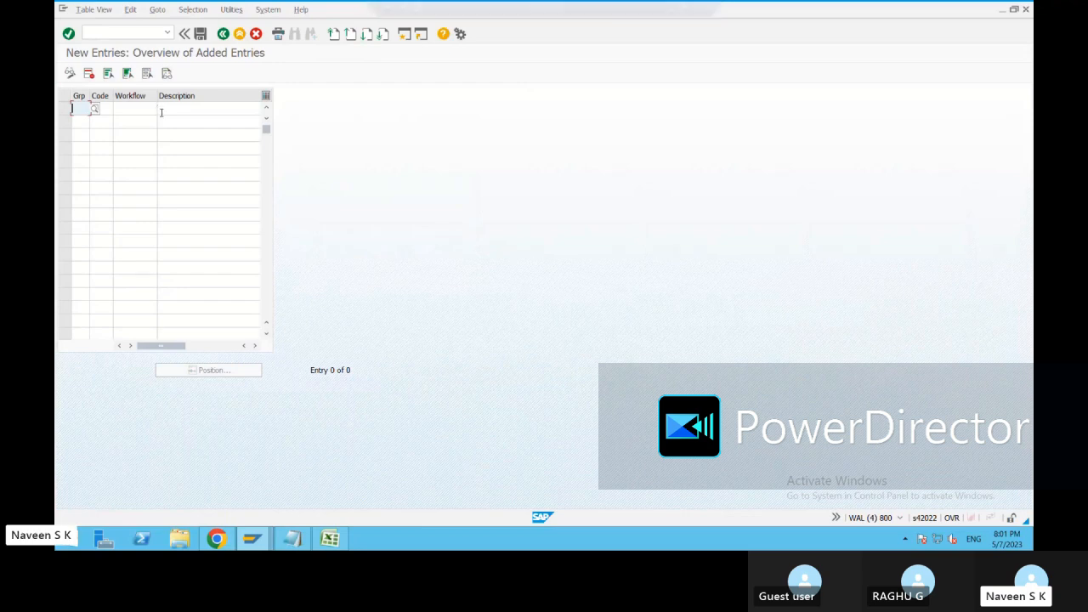
type("01")
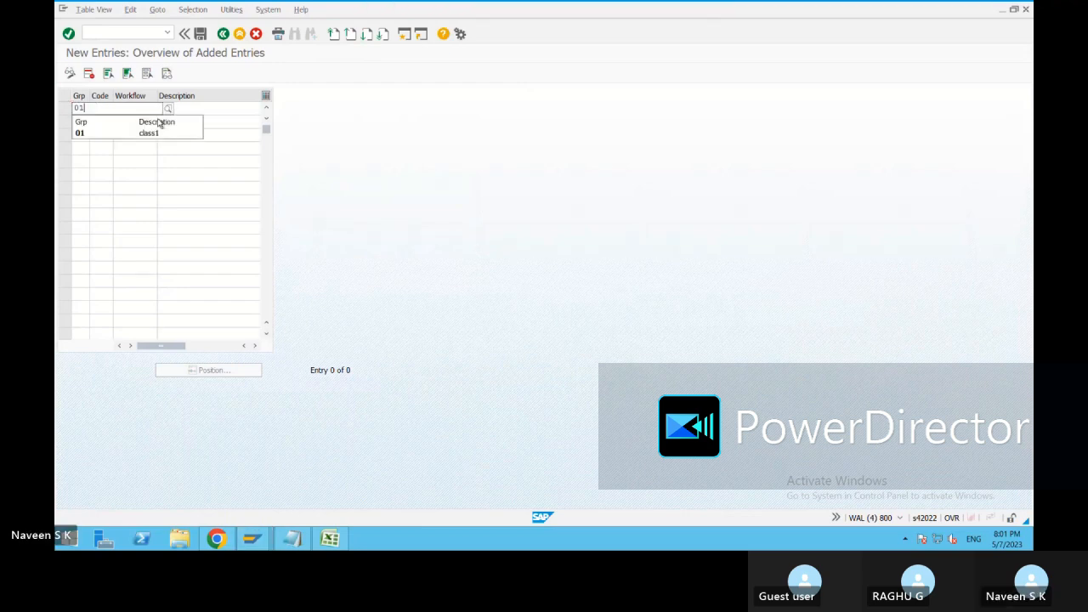
key("Down")
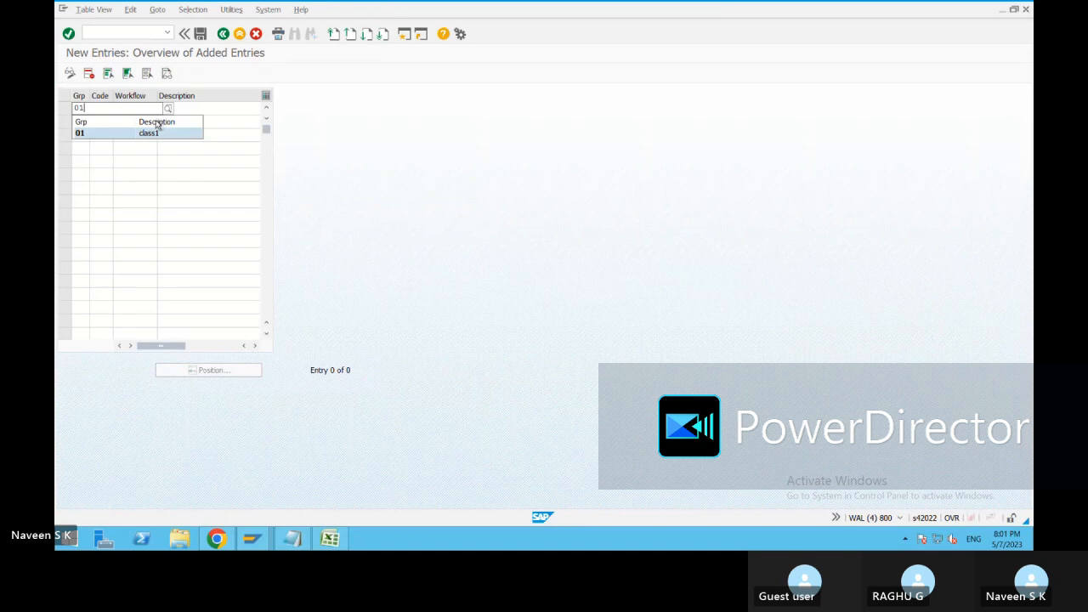
key("Return")
Try to add a second release code row for release group 02.
key("Down")
type("0")
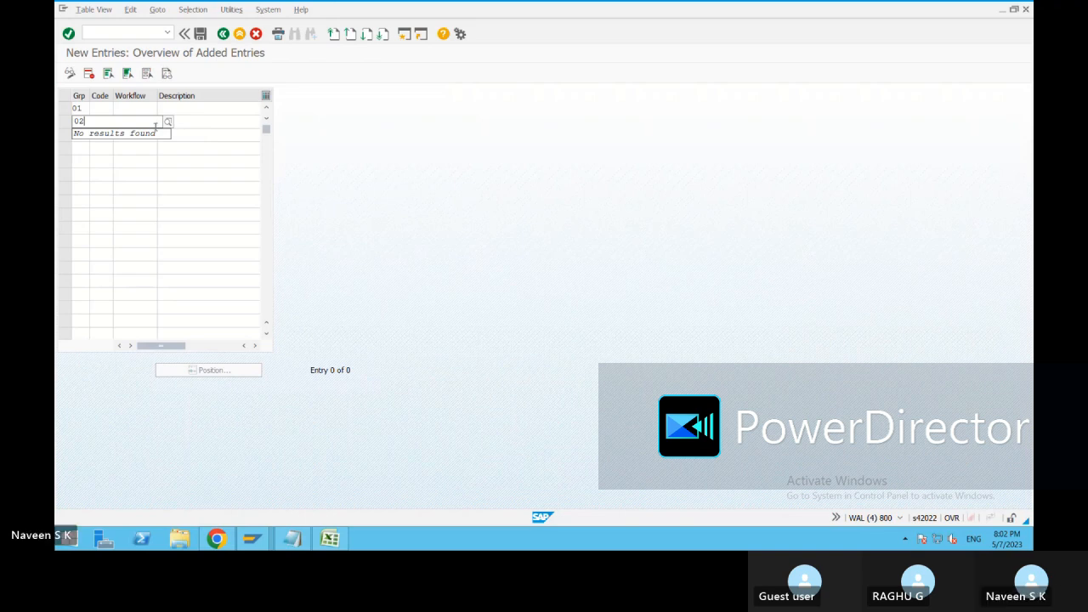
key("Return")
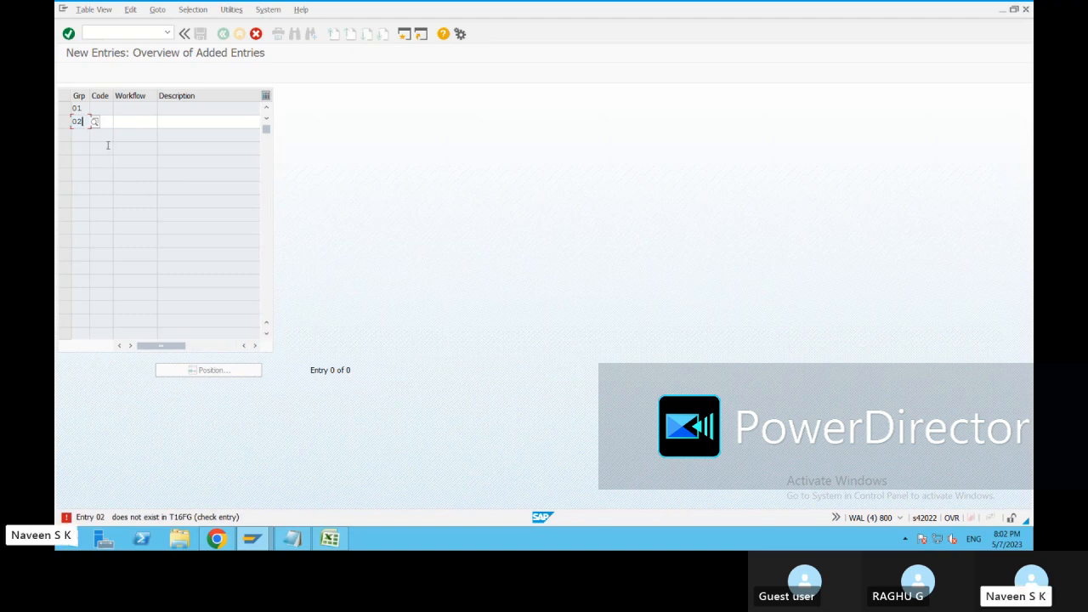
Change the second row's release group to 01 and give it release code C2.
key("BackSpace")
key("BackSpace")
type("01")
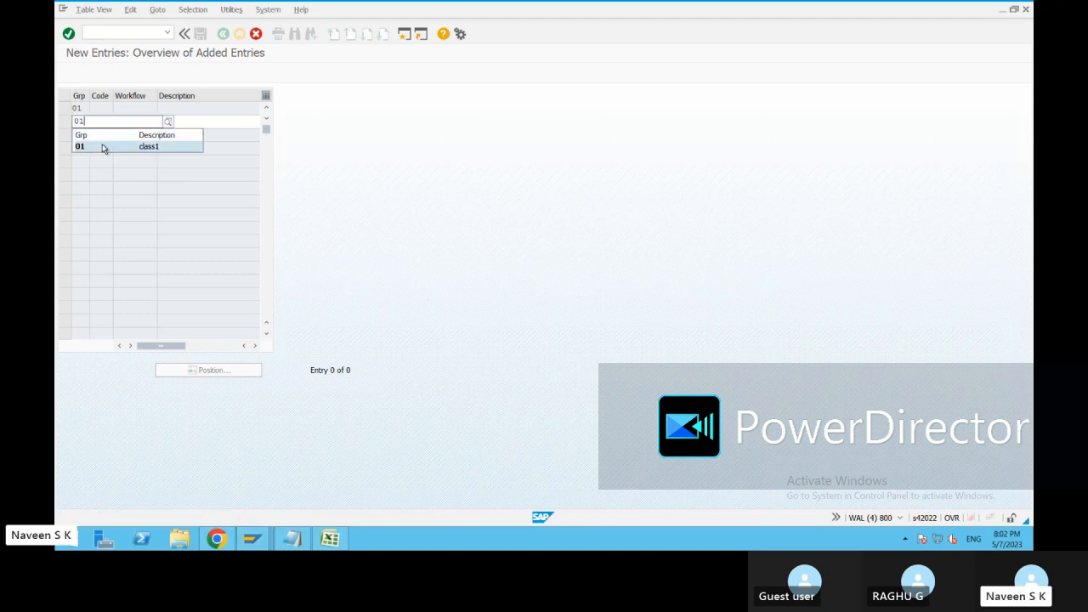
left_click(102, 146)
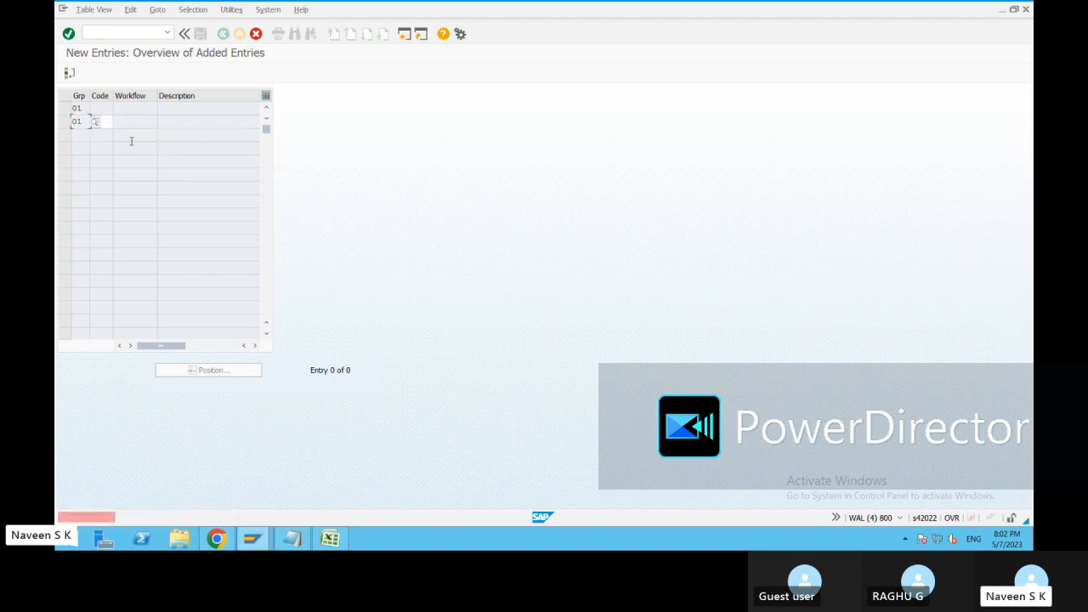
left_click(107, 119)
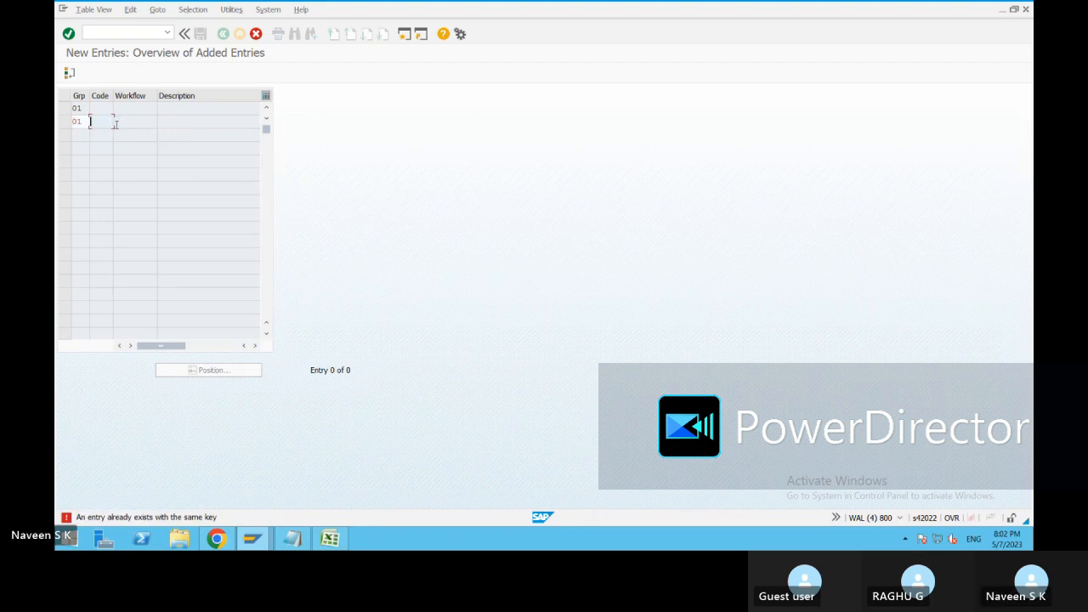
type("c2")
key("Return")
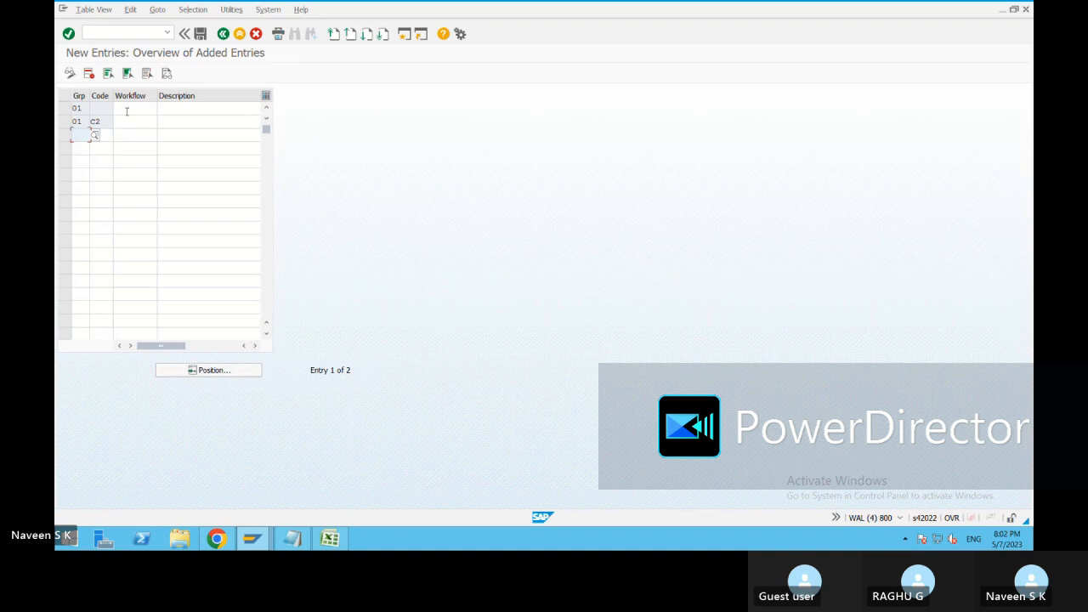
Delete the group 01 row without a code and the C2 row from the new entries.
left_click(127, 109)
left_click(65, 108)
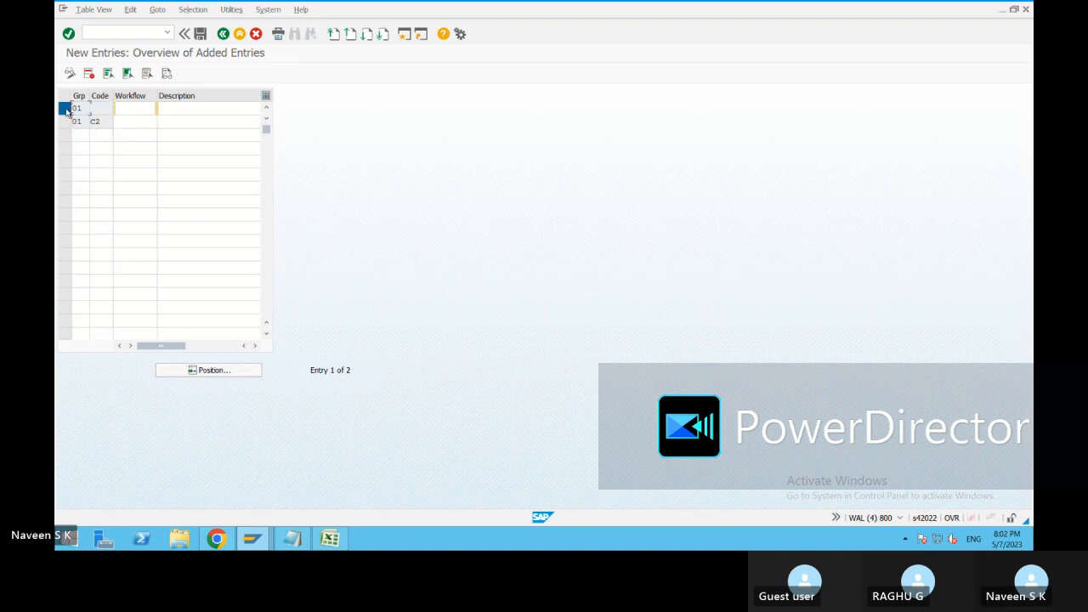
left_click(88, 74)
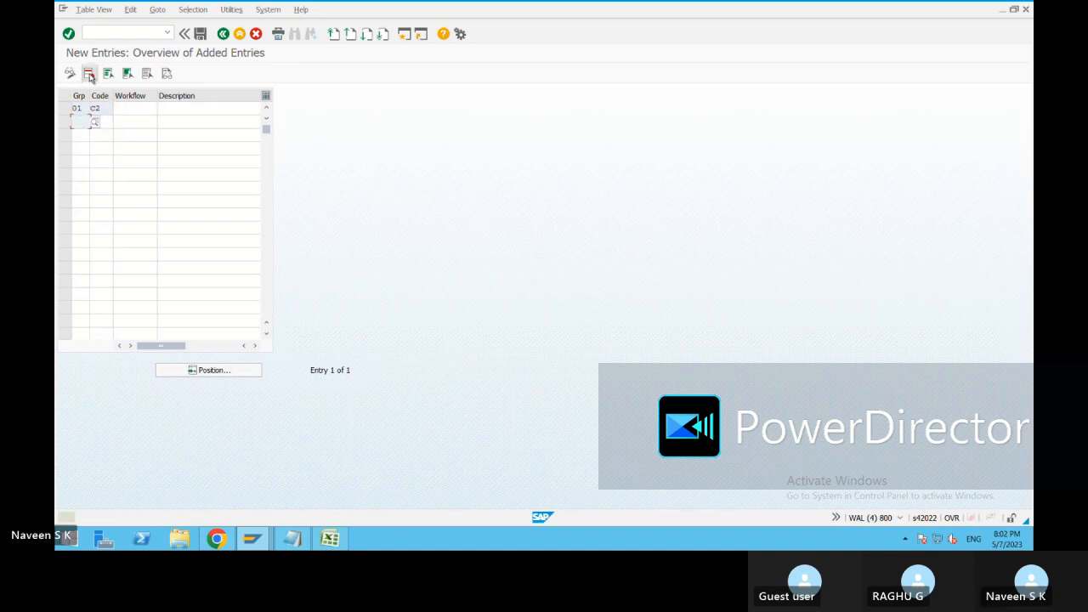
left_click(65, 109)
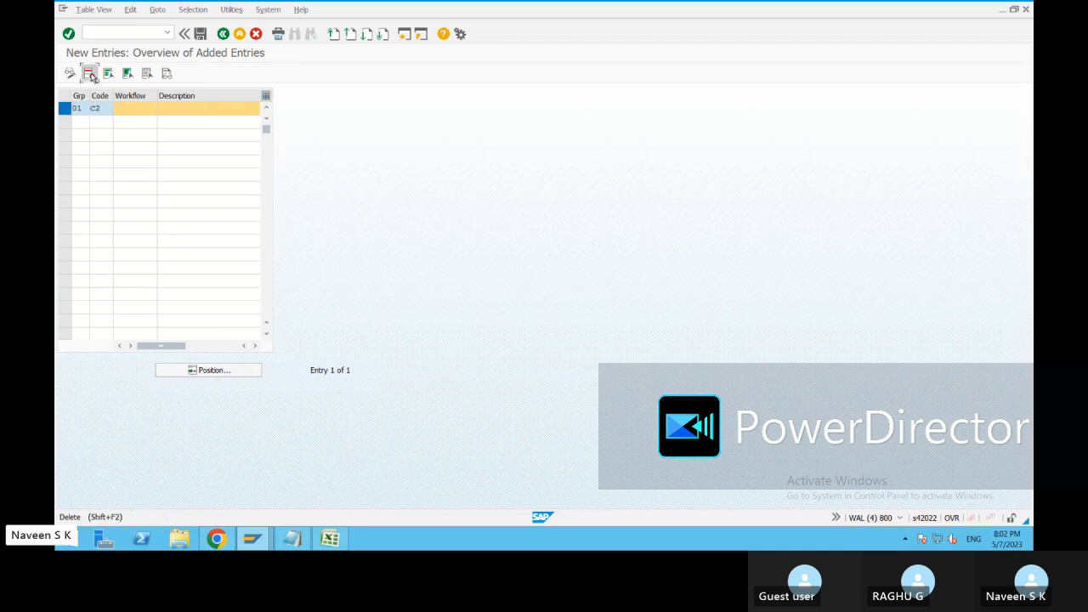
left_click(89, 74)
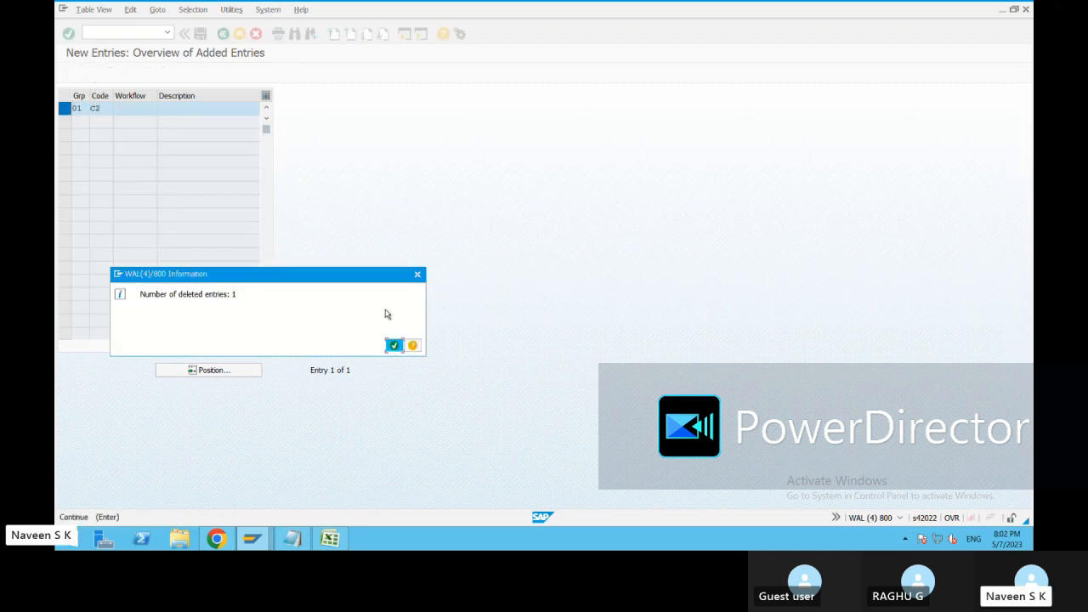
left_click(395, 345)
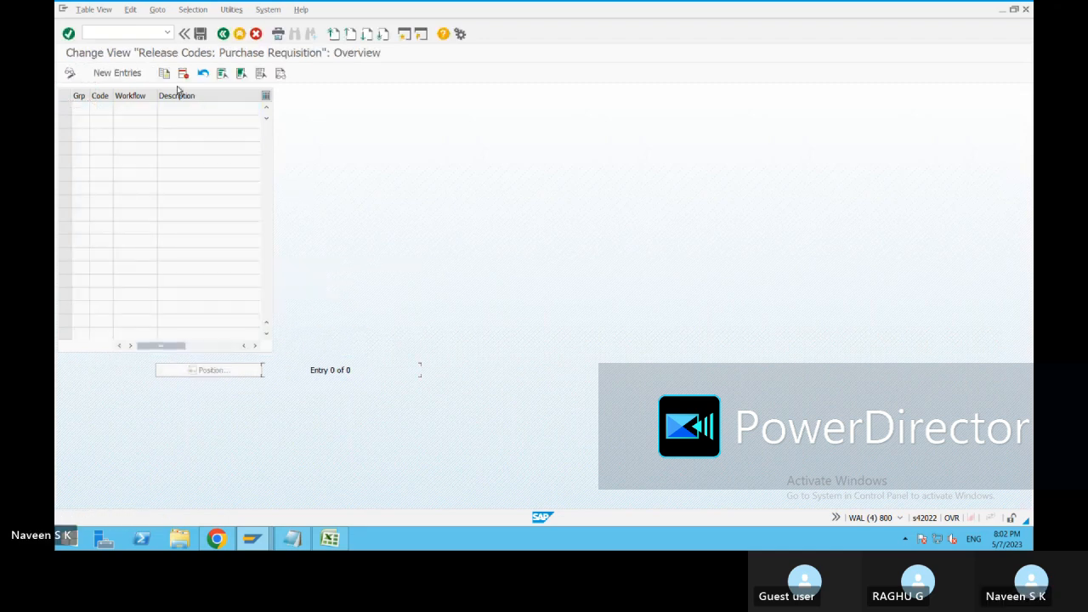
Start a new release code entry with group 01 and code C1.
left_click(116, 73)
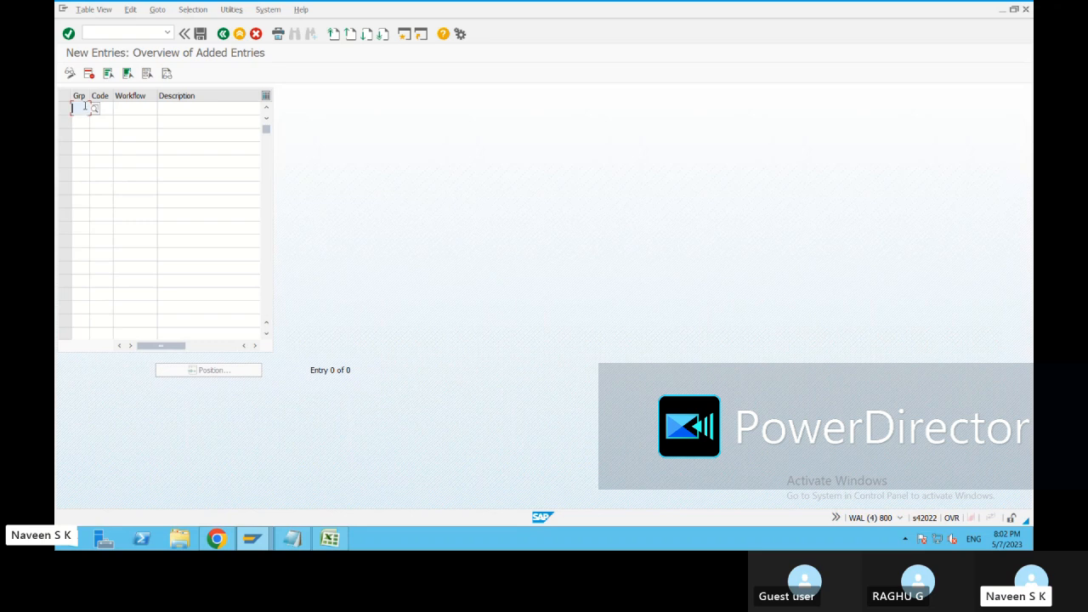
left_click(80, 108)
type("c")
left_click(82, 135)
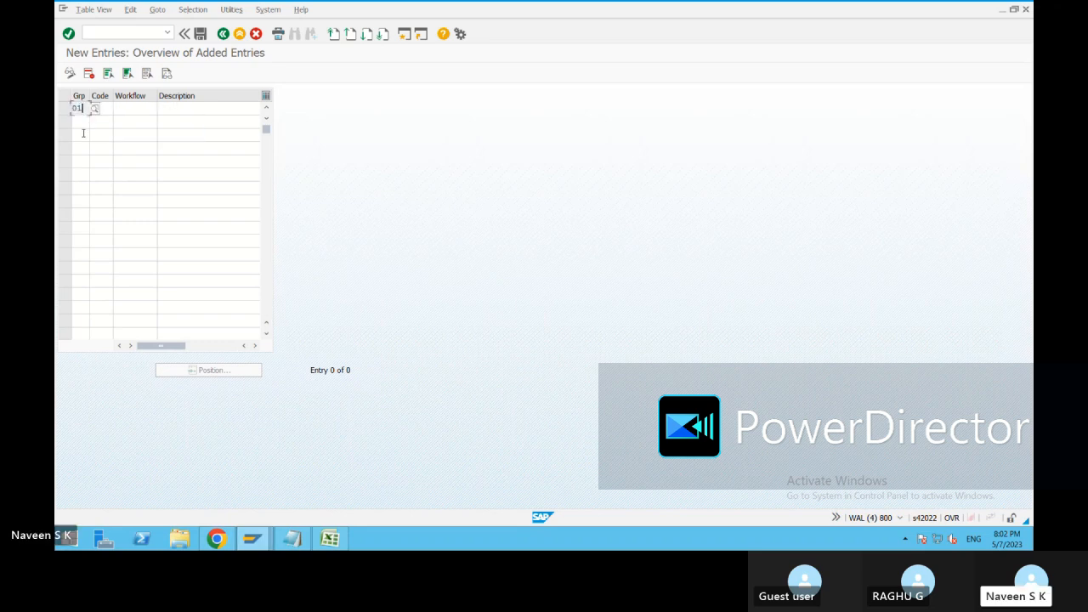
left_click(104, 107)
type("c1")
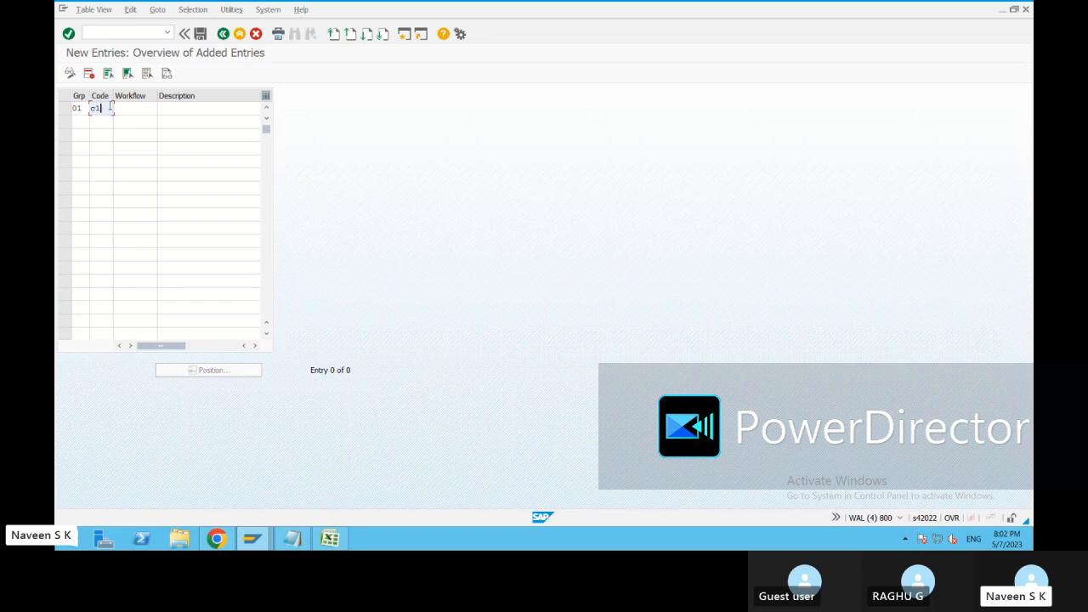
Add a second row with release group 01 and code C2 below C1.
left_click(83, 123)
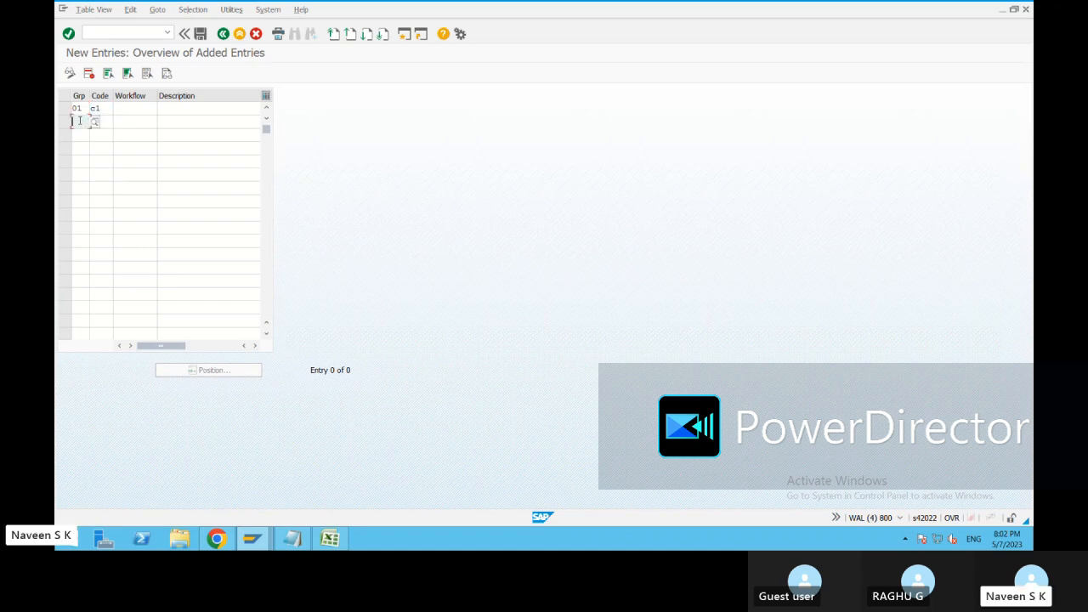
type("01")
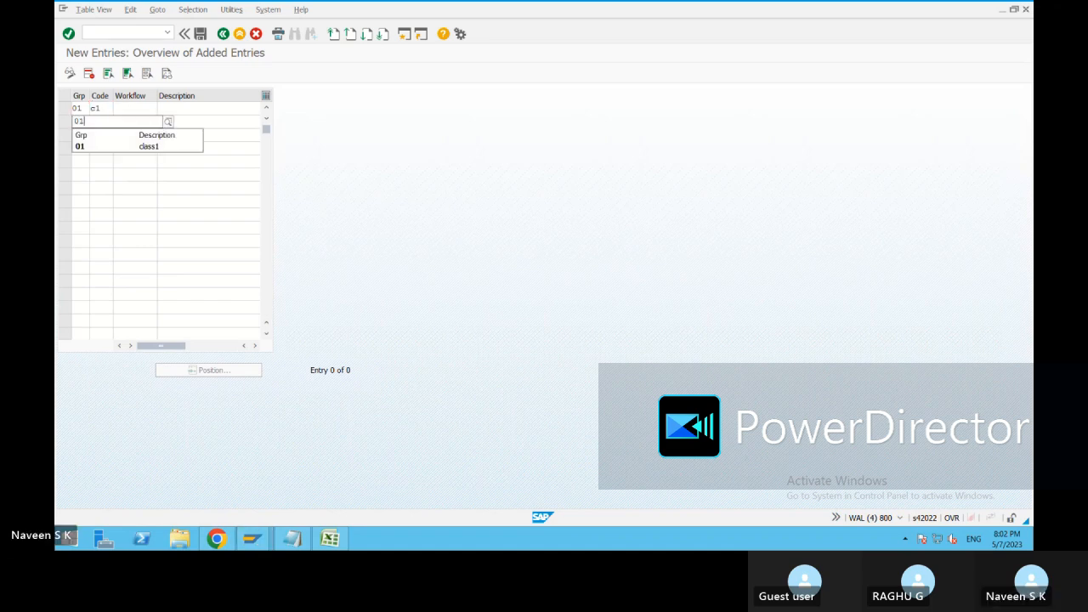
left_click(95, 146)
type("c2")
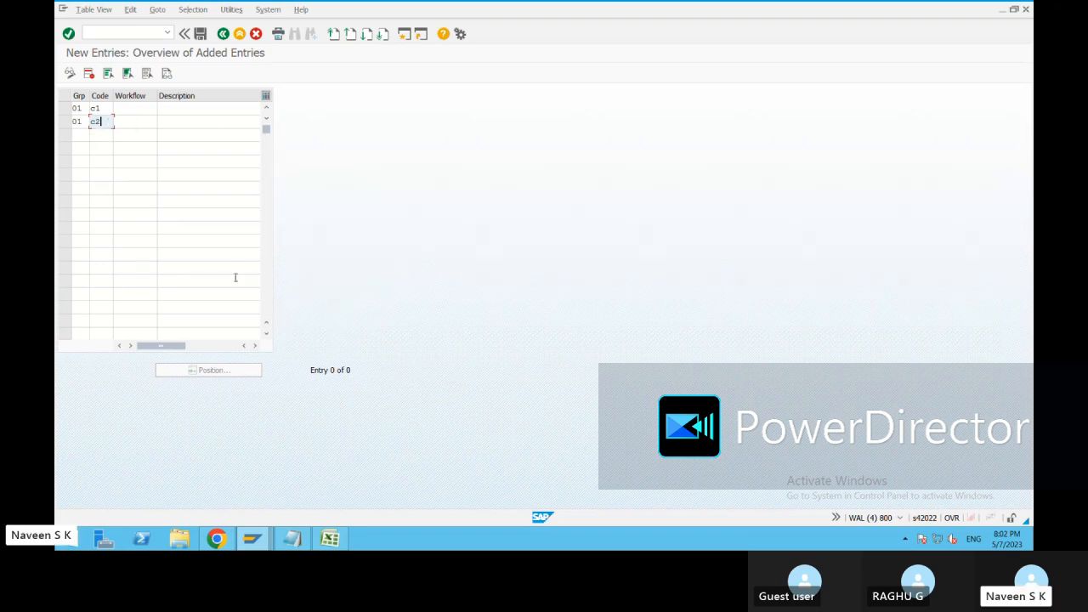
Describe release code C1 as Approver1 and confirm the entries.
left_click(161, 108)
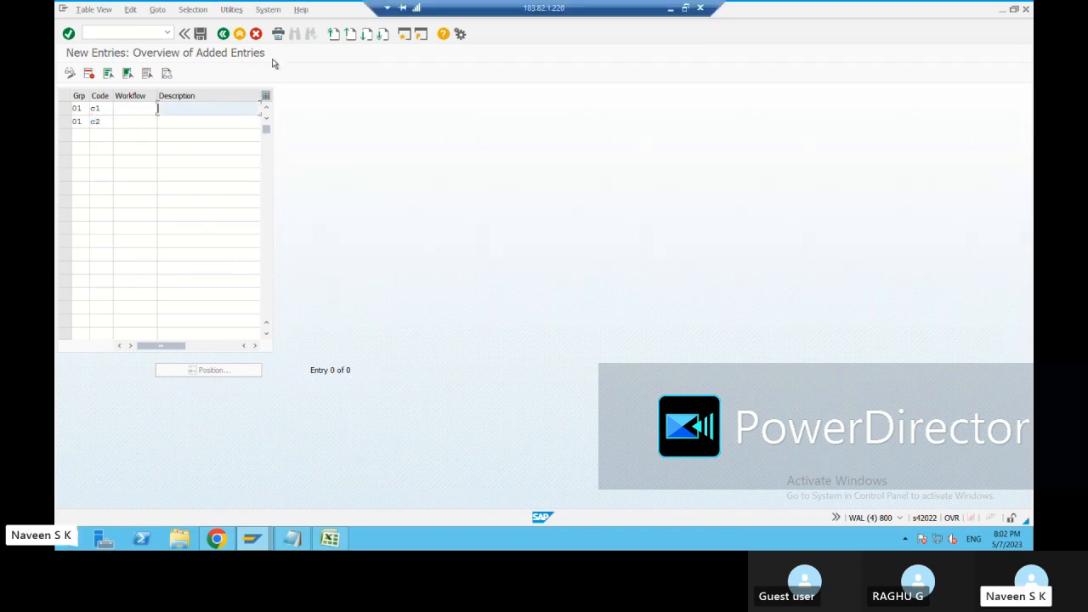
type("Approver")
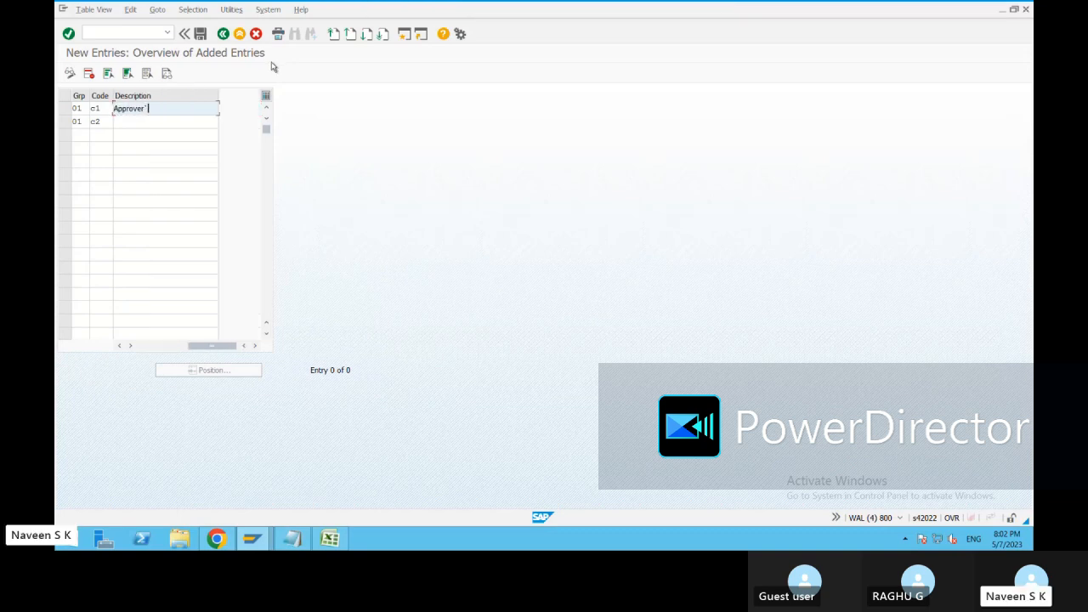
type("1")
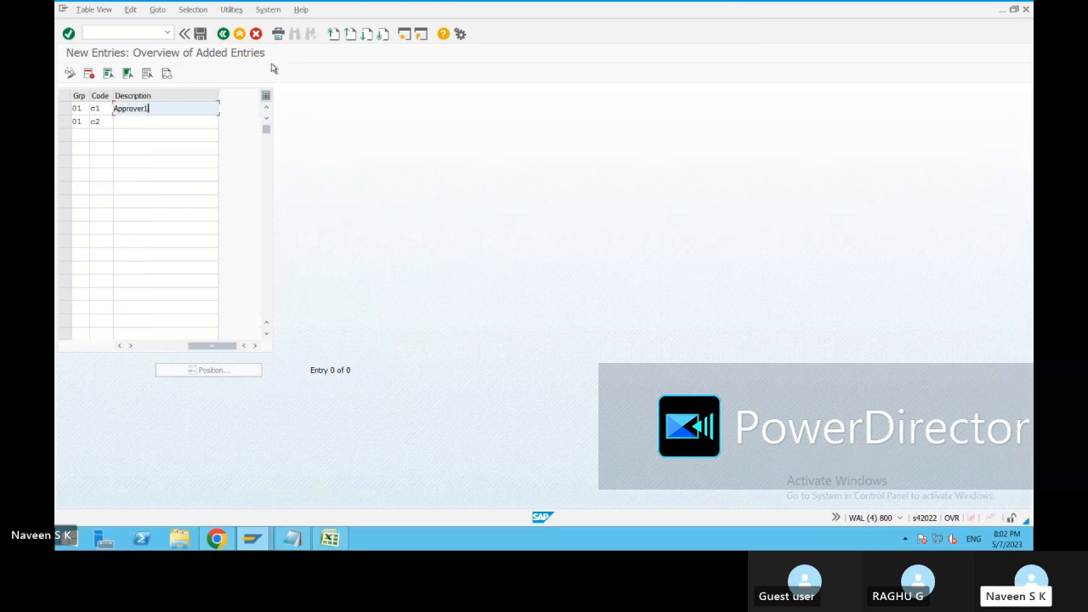
key("Down")
key("Return")
Try to complete the second row with group 01 and code C2, and discard that row.
type("Approver")
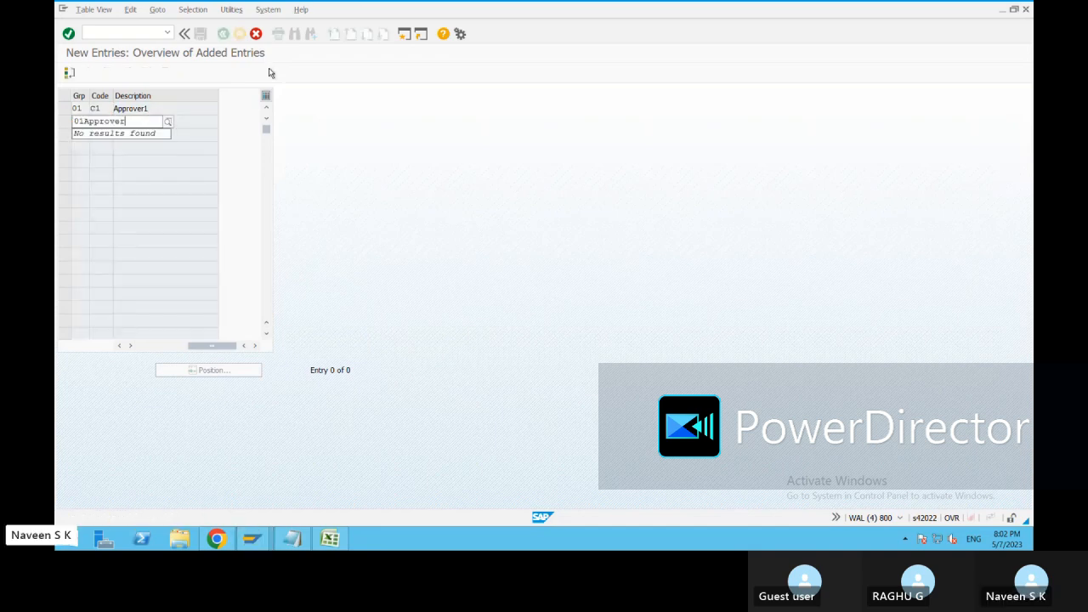
key("BackSpace")
type("r")
key("Return")
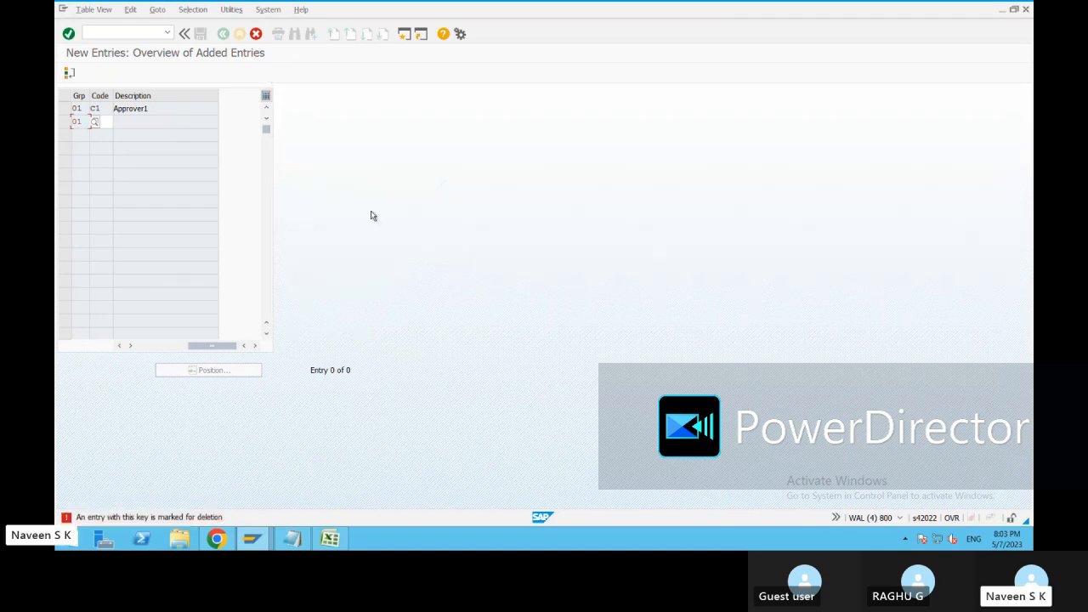
type("C2")
key("Tab")
left_click(255, 34)
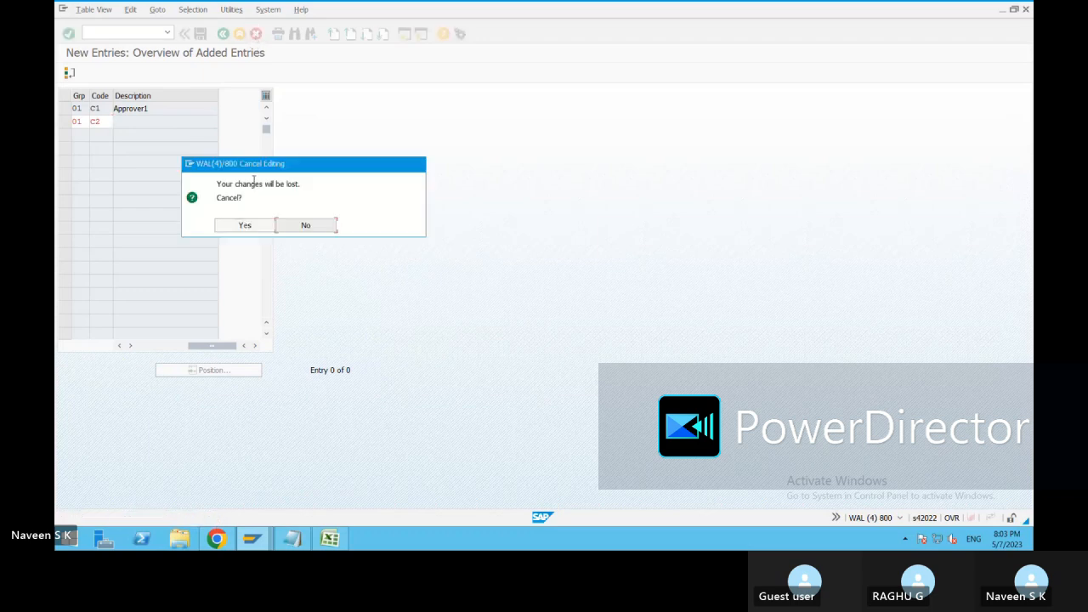
left_click(245, 225)
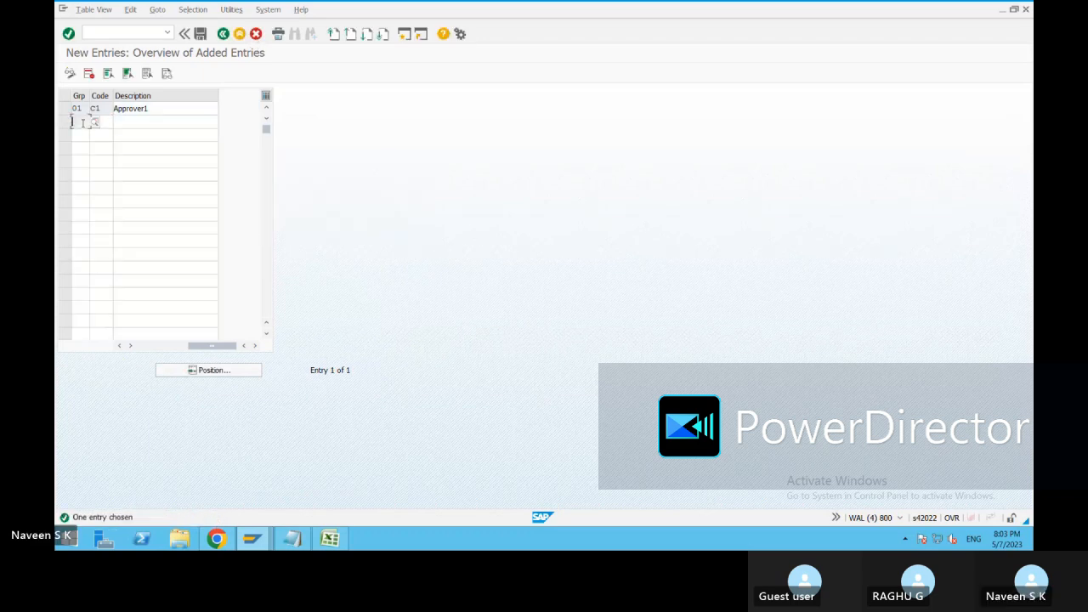
Re-enter the second row with release group 01 and code C2.
left_click(81, 123)
type("0")
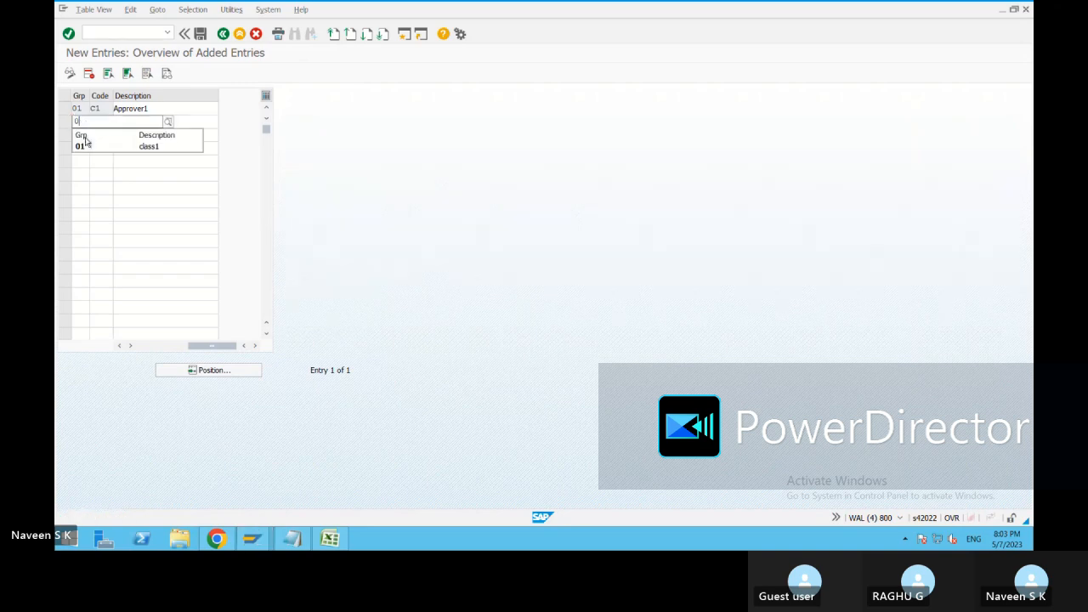
left_click(85, 145)
left_click(103, 124)
type("c")
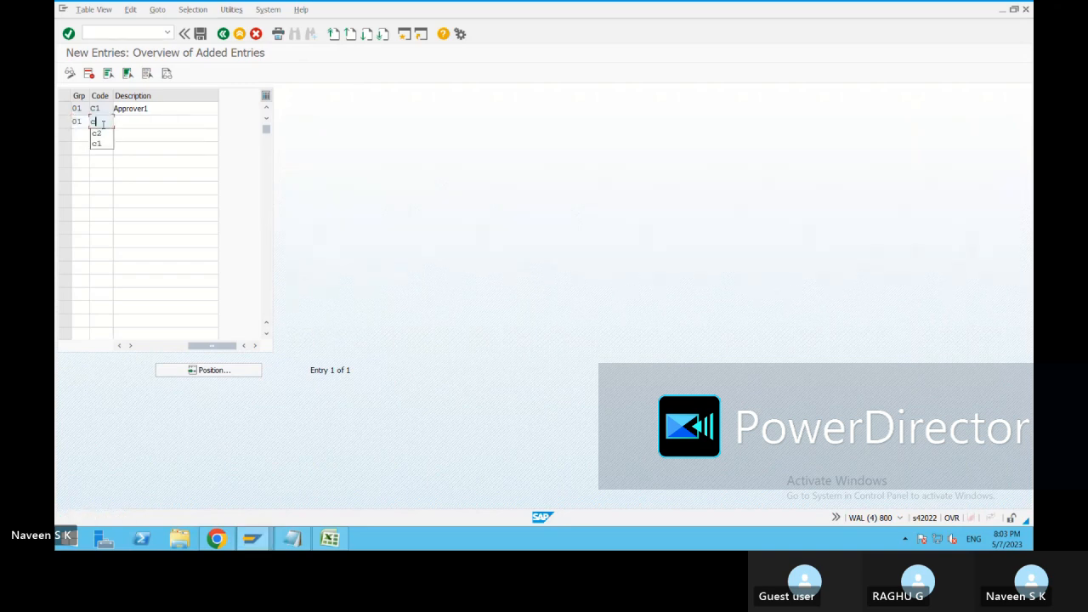
left_click(96, 134)
Try to confirm release code C2 with the description Approver2, and cancel the row.
left_click(129, 124)
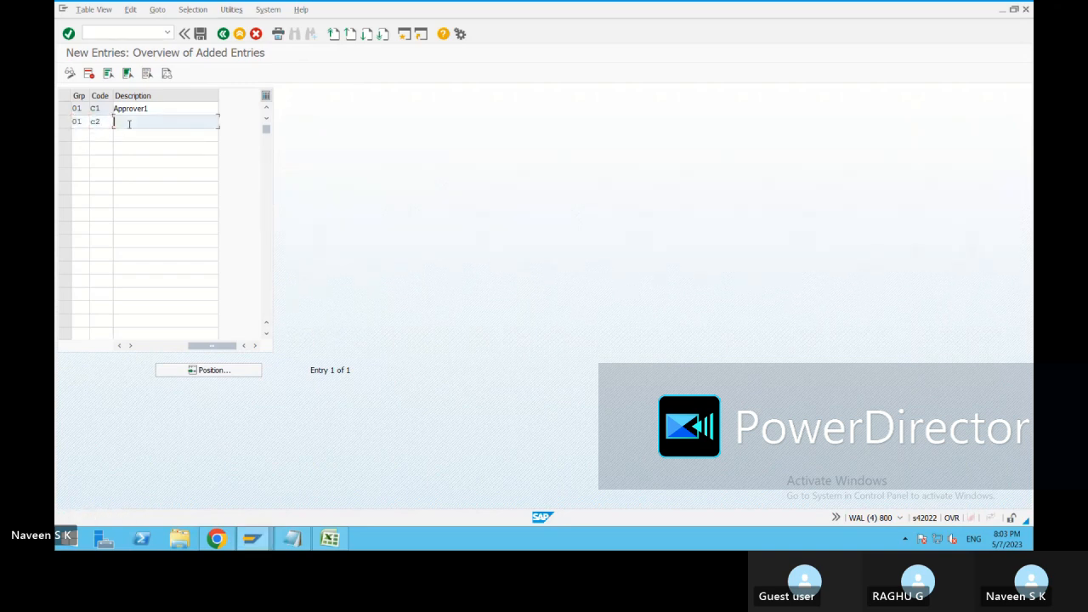
left_click(133, 137)
key("BackSpace")
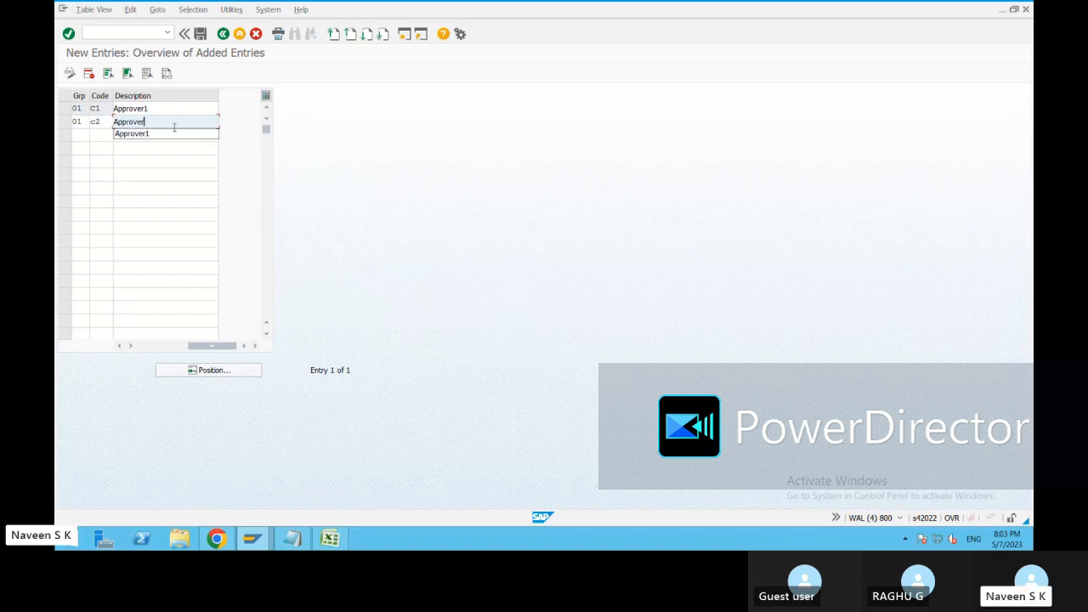
type("2")
key("Return")
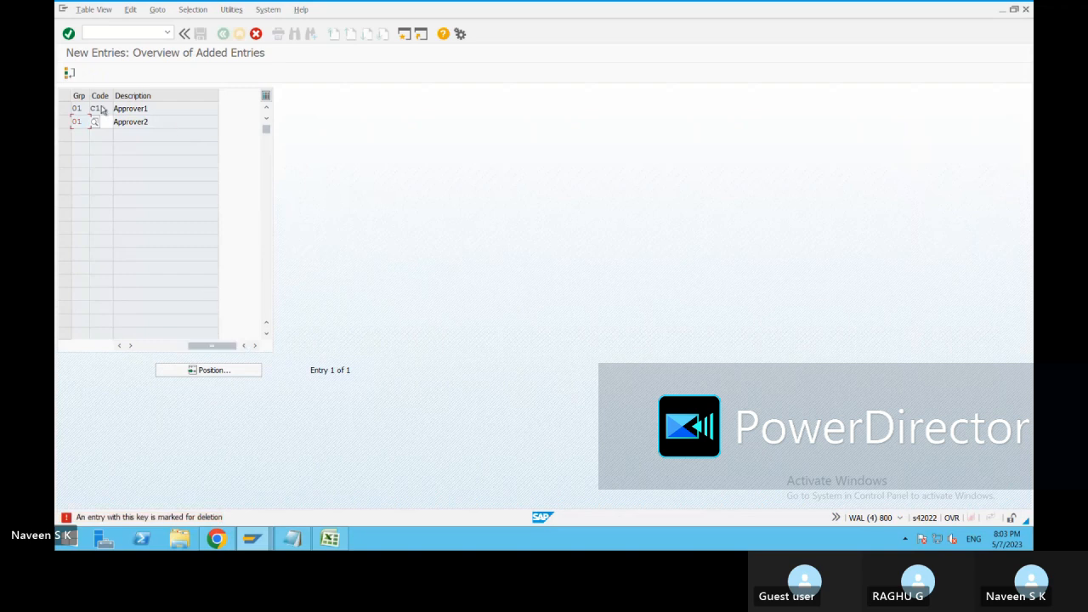
left_click(255, 34)
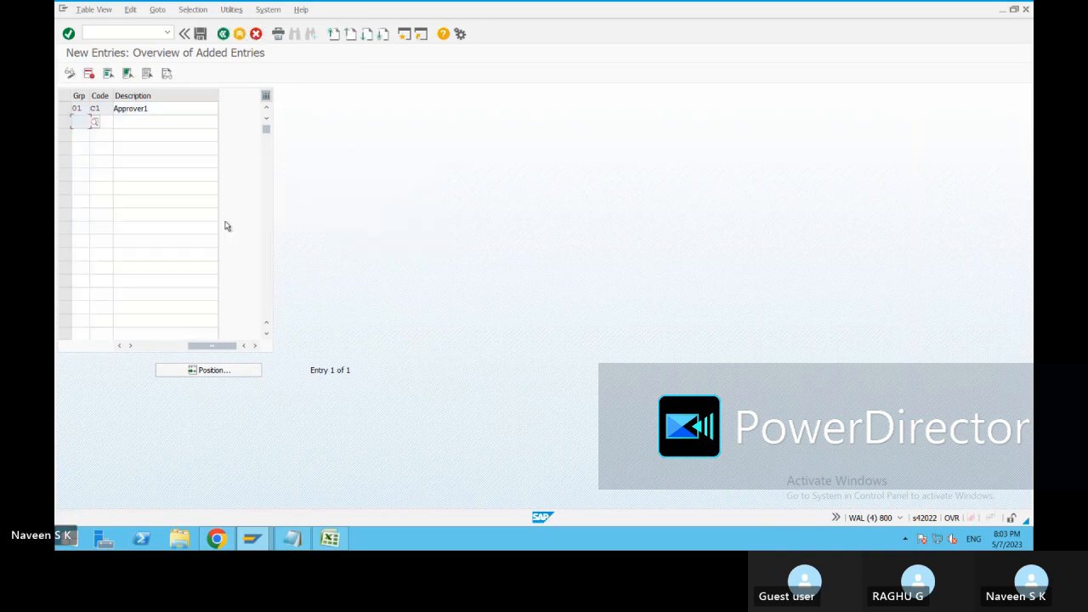
Save the Approver1 release code entry to the proposed customizing request and return to the release procedure activity list.
left_click(202, 34)
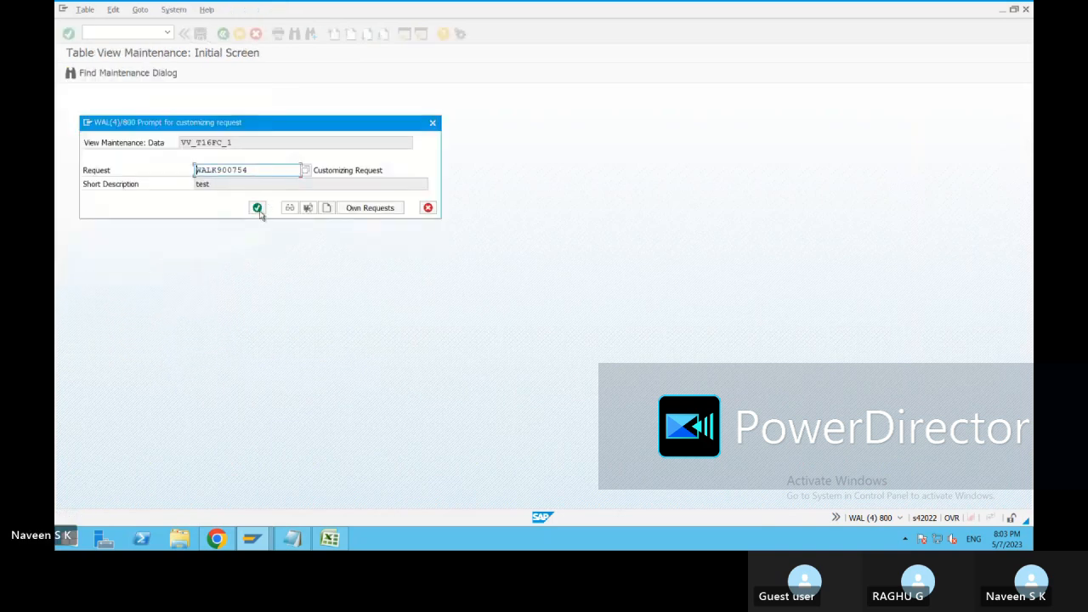
left_click(257, 208)
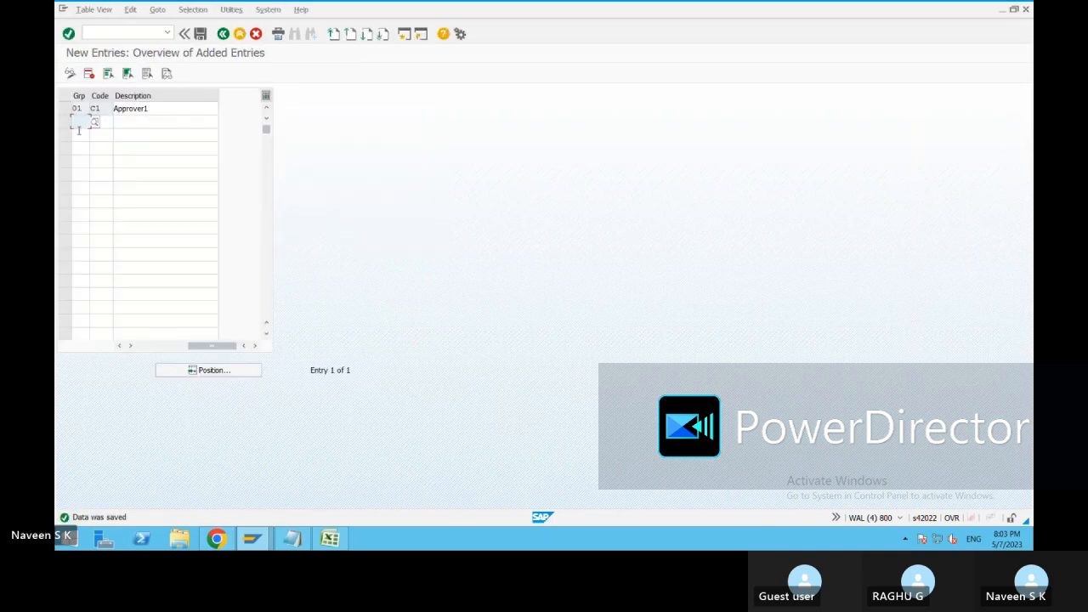
left_click(224, 34)
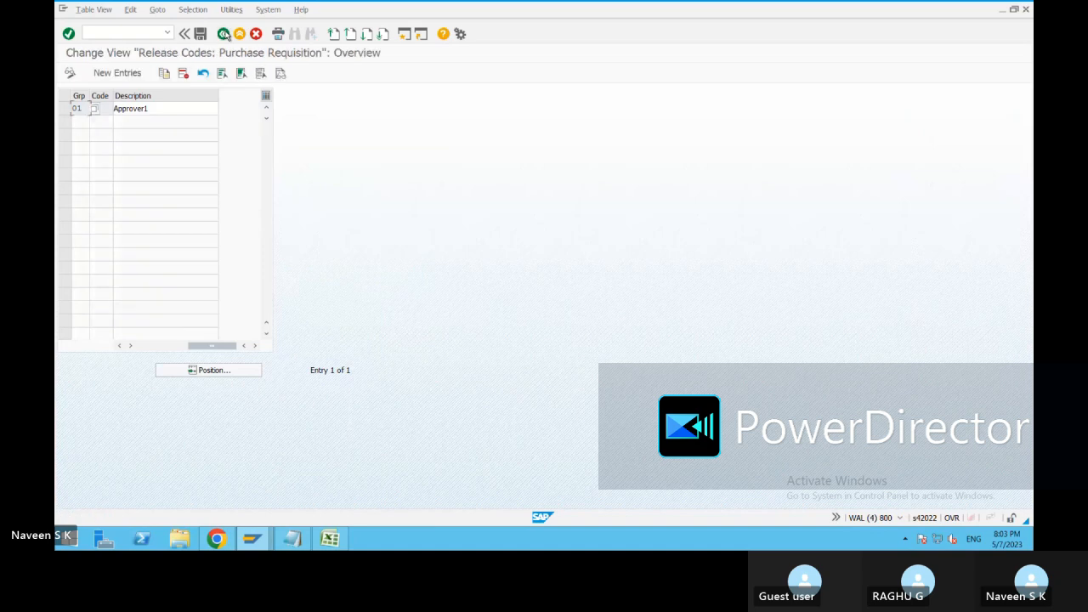
left_click(225, 36)
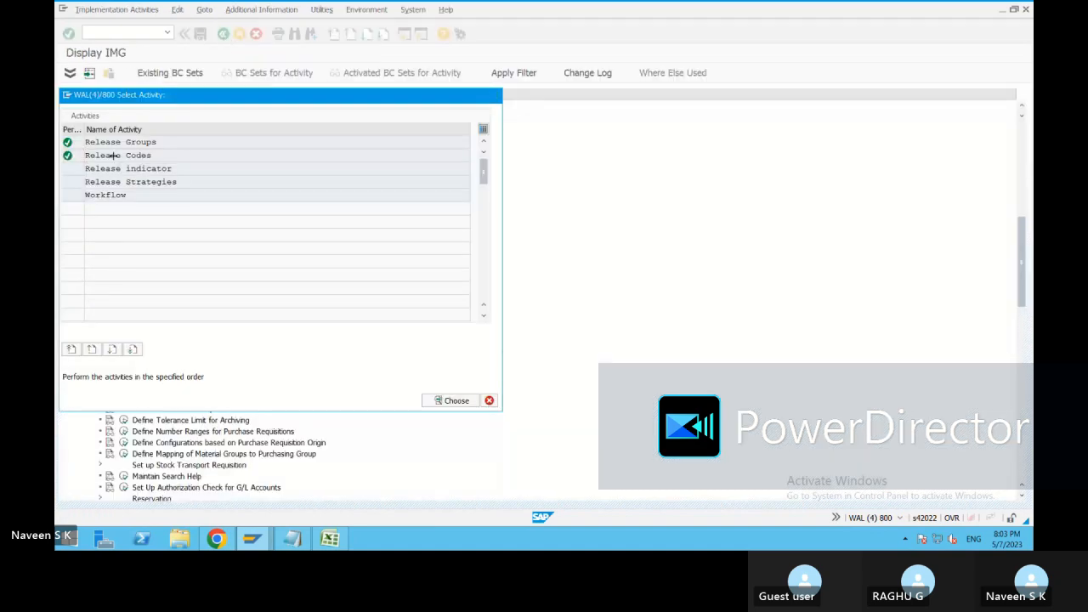
Reopen the Release Codes activity and add a new entry with group 01, code C2 and description Approver2.
double_click(112, 155)
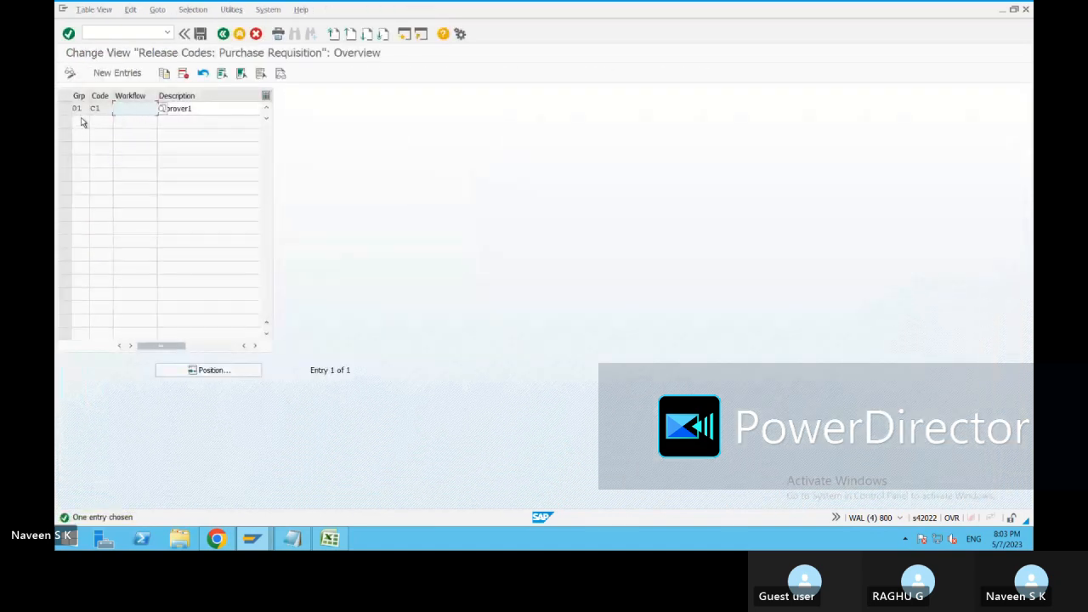
left_click(122, 76)
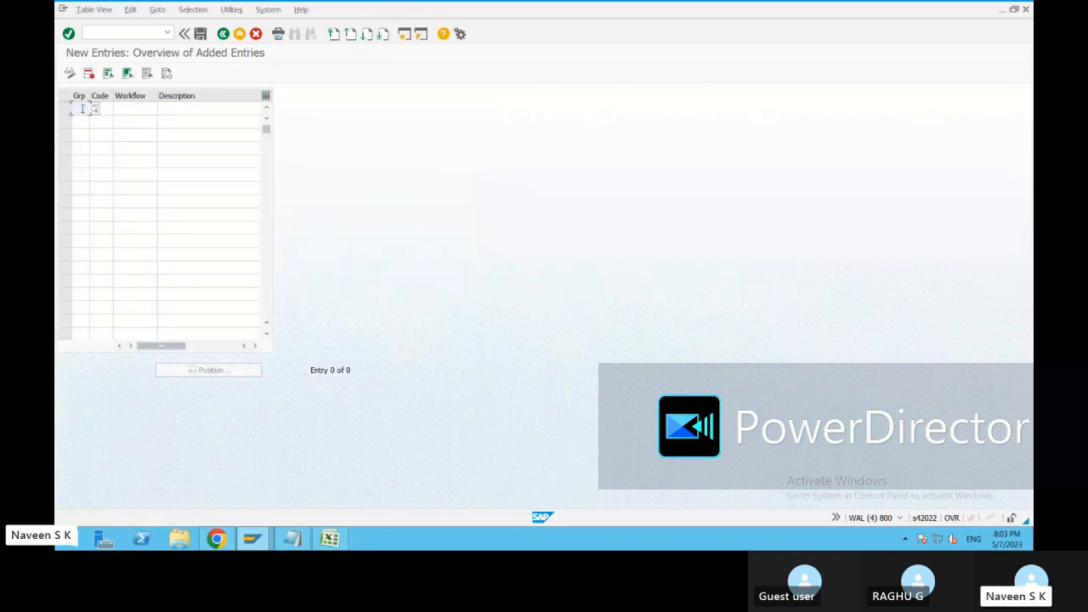
type("01")
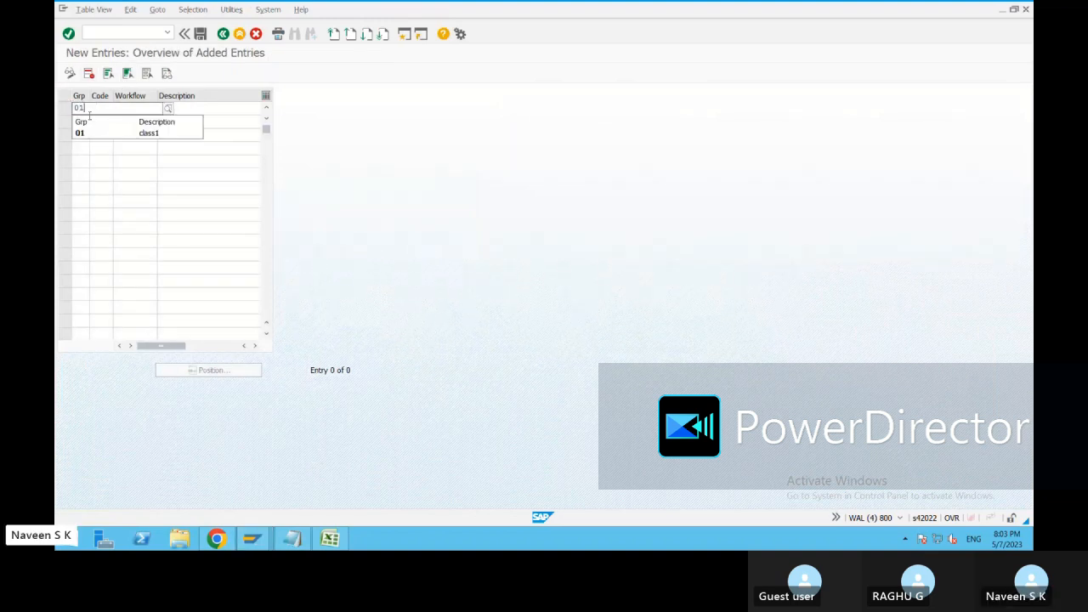
left_click(94, 108)
type("c2")
left_click(190, 107)
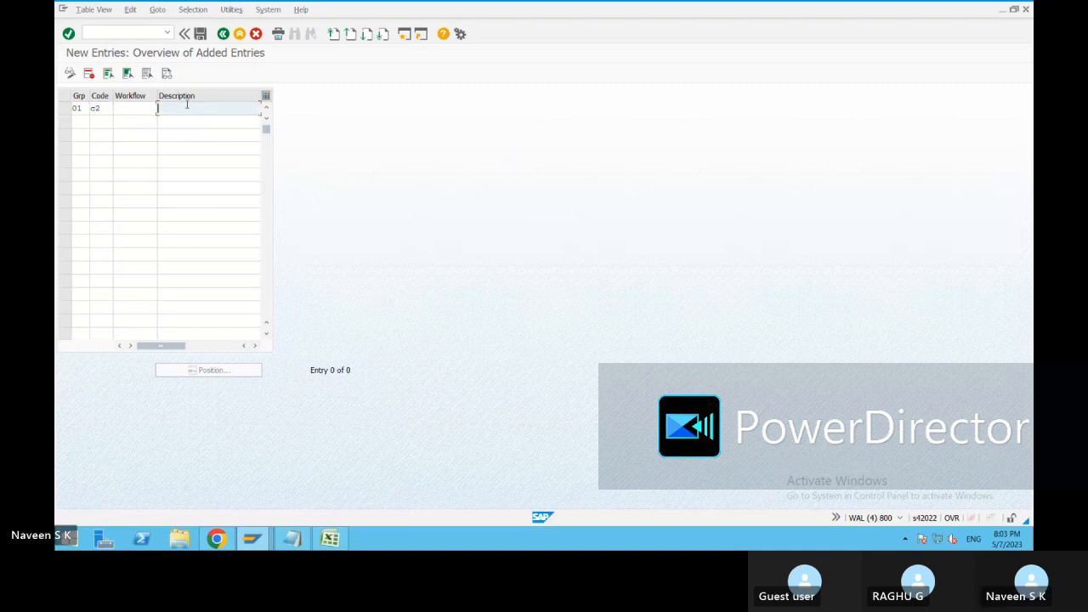
type("a")
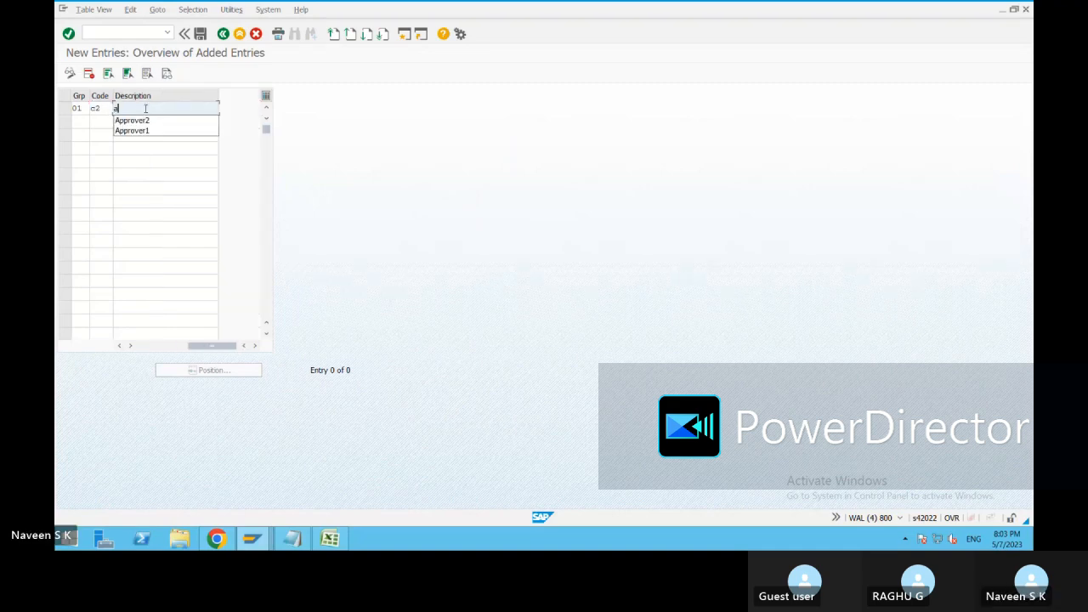
key("Down")
key("Return")
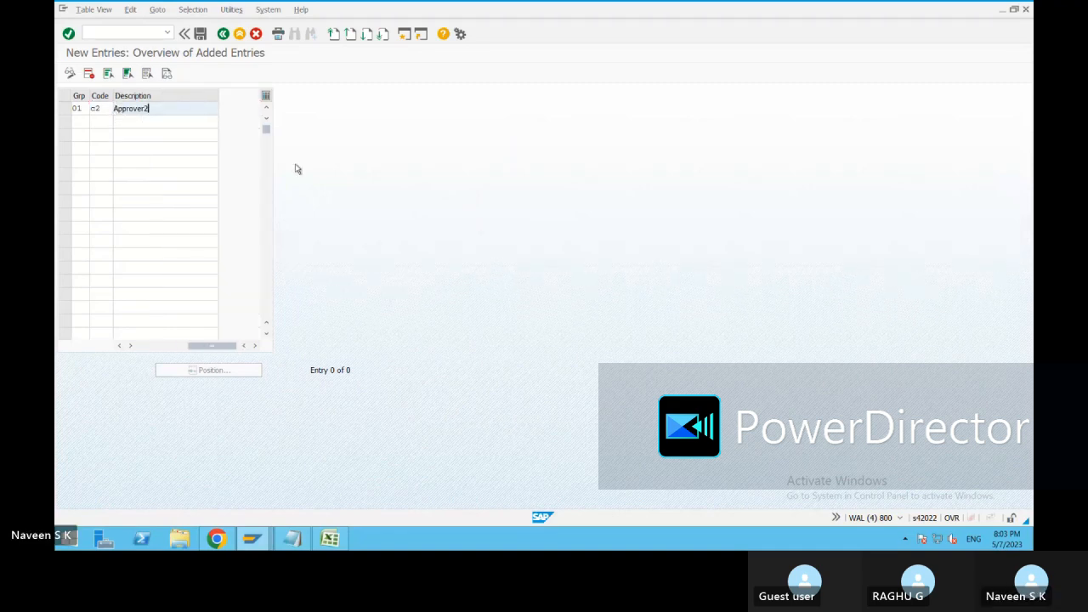
key("Return")
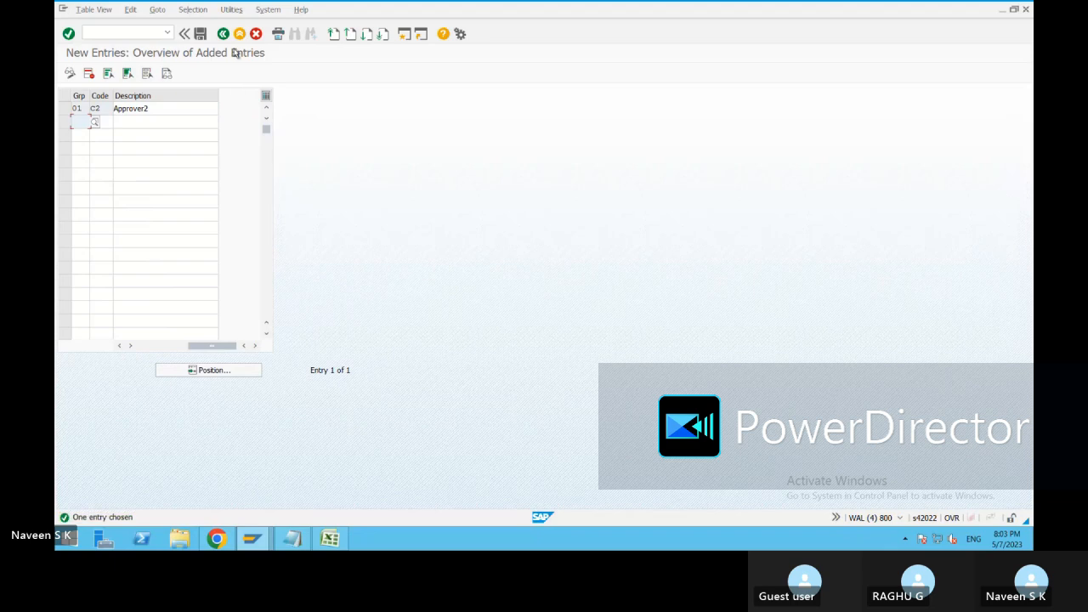
Save release code C2 to the customizing request and go back to the list of release procedure activities.
left_click(201, 34)
left_click(256, 210)
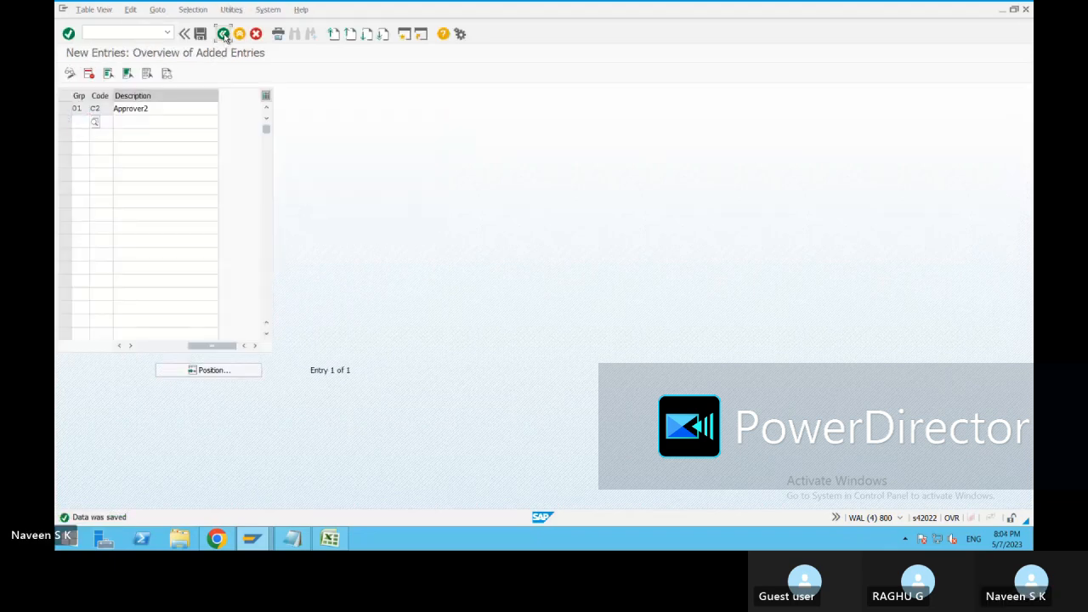
left_click(223, 34)
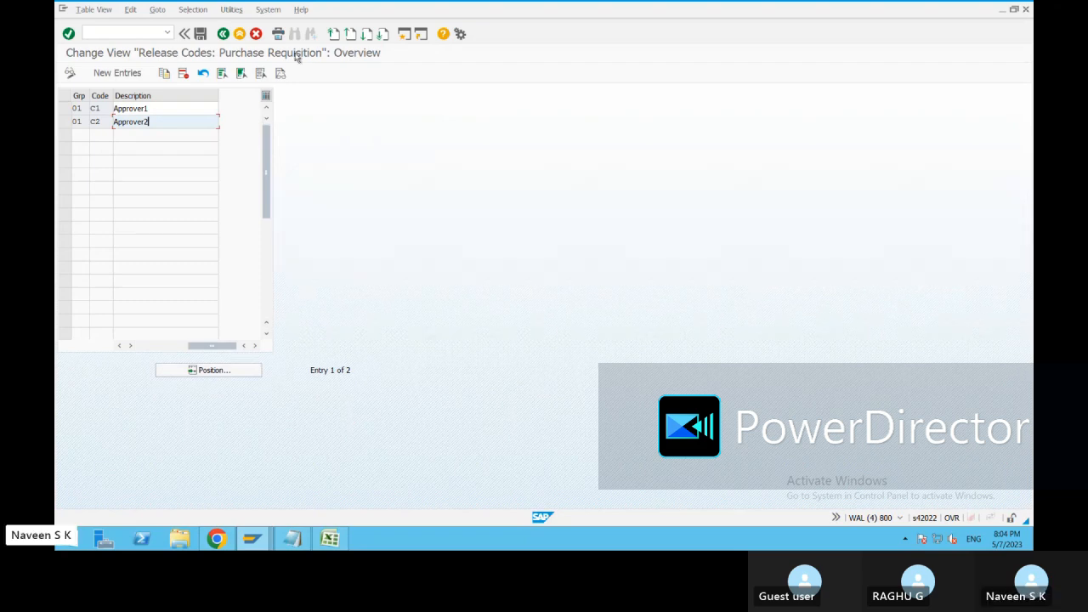
left_click(223, 33)
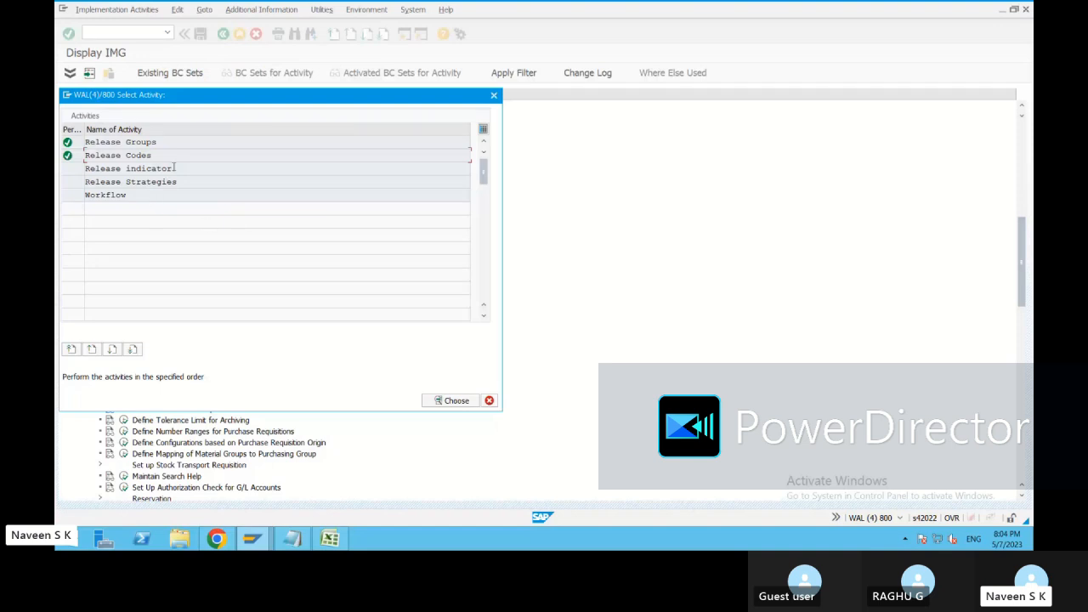
Open the Release indicator activity and examine the details of release ID 1, Request for quotation.
double_click(127, 168)
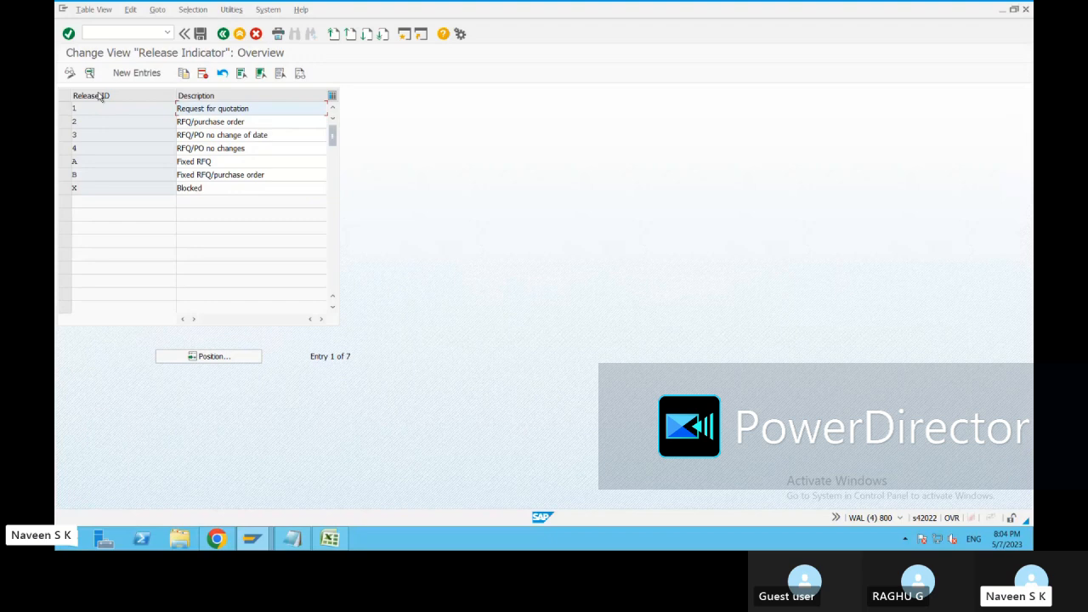
left_click(65, 108)
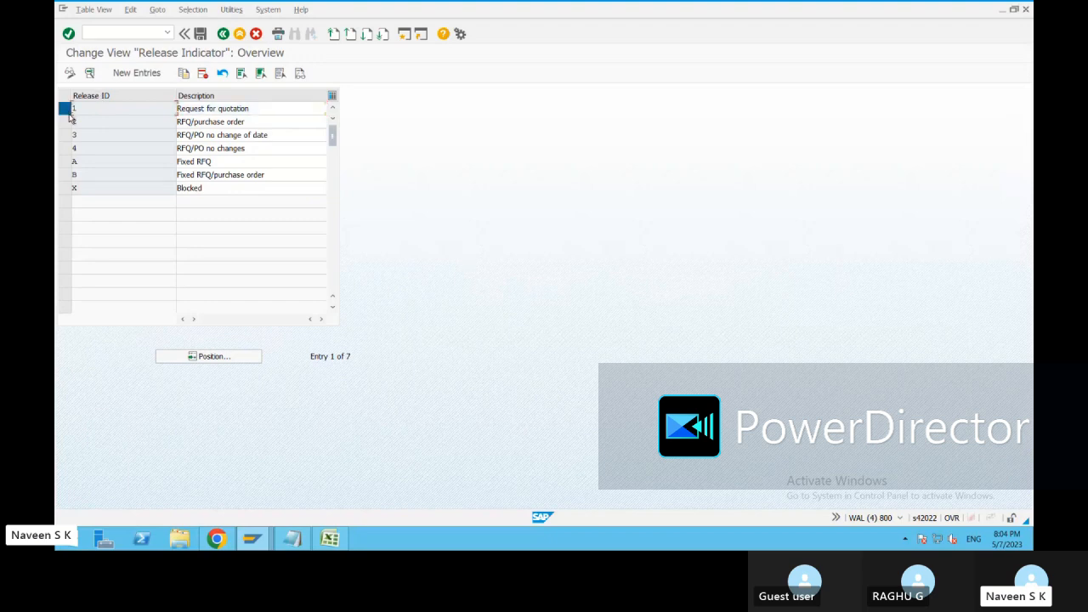
left_click(90, 75)
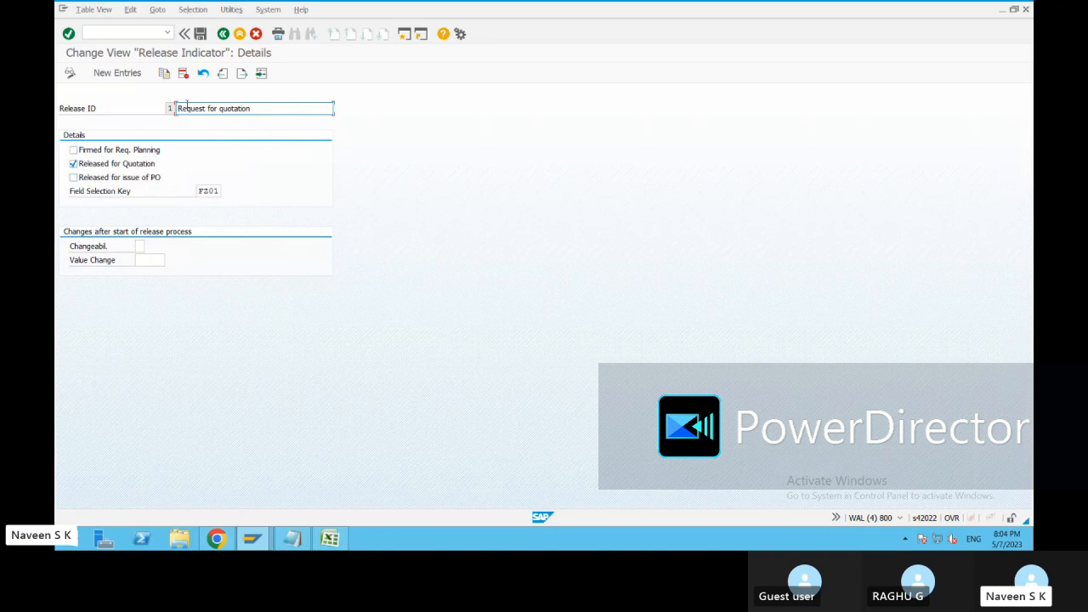
left_click(224, 37)
Open the details of release ID 2, RFQ/purchase order, and look through the possible field selection keys without changing the key.
left_click(64, 121)
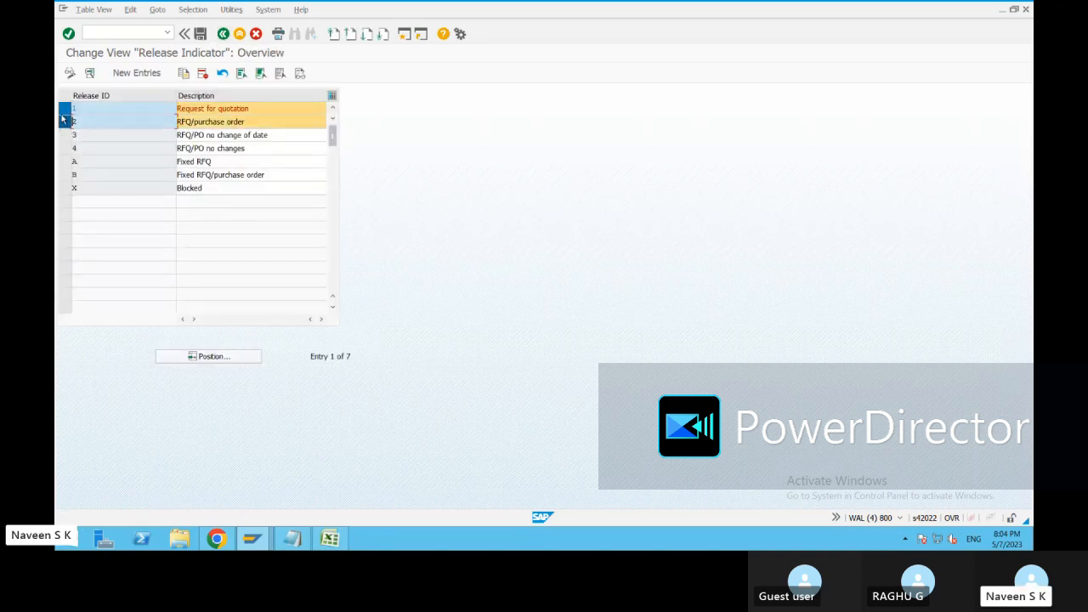
left_click(90, 74)
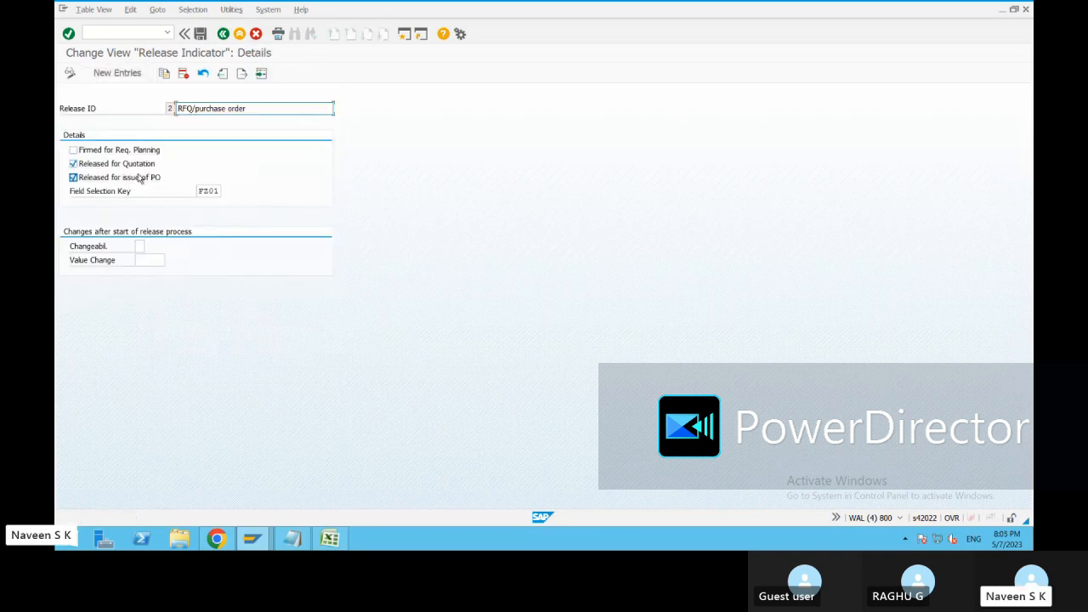
left_click(204, 192)
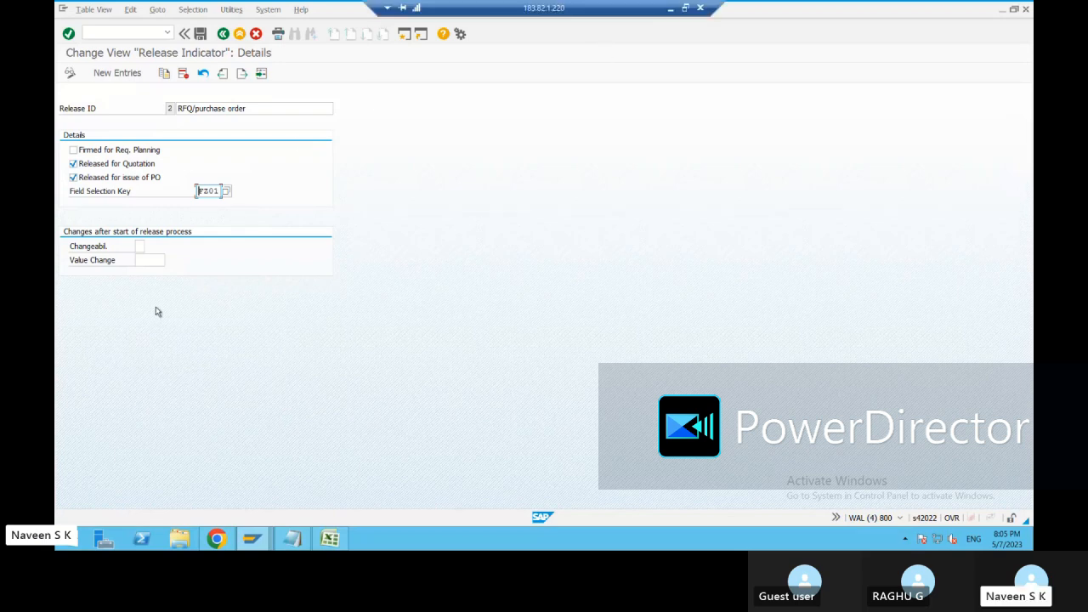
key("F4")
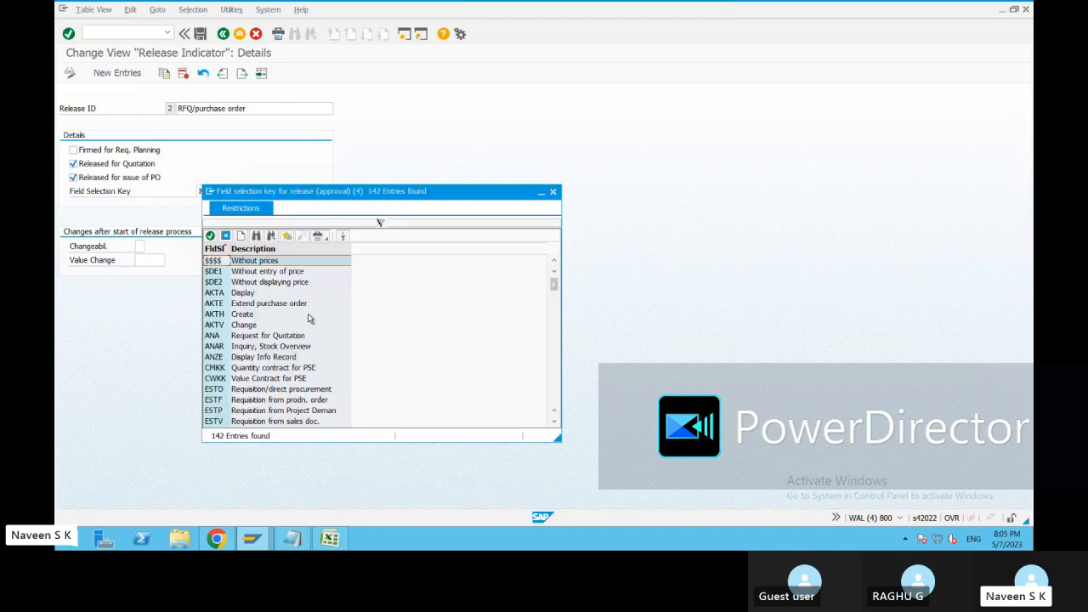
scroll(311, 318, "down", 2)
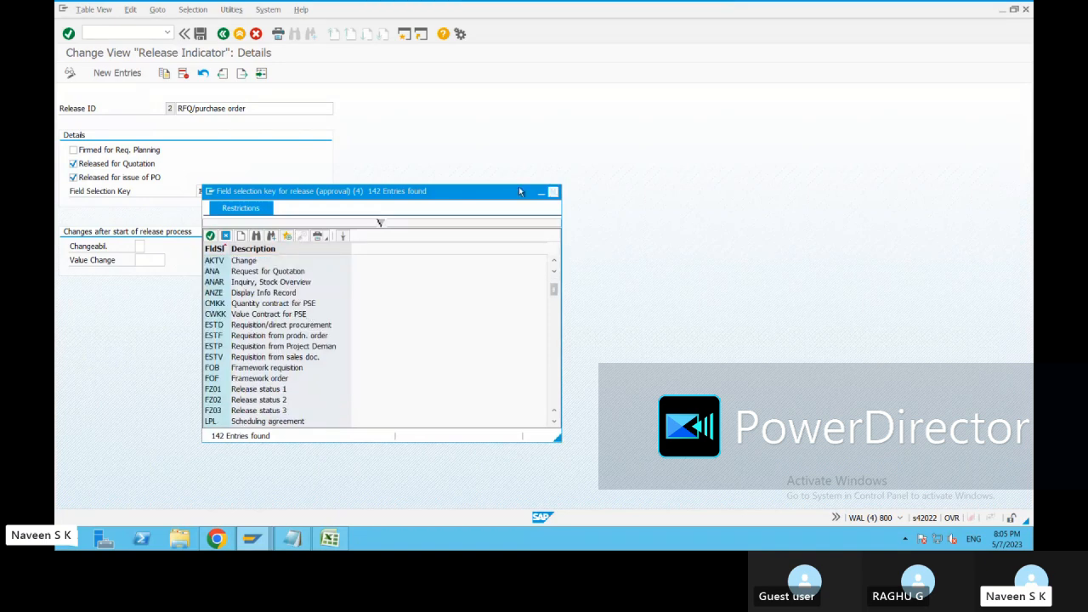
left_click(553, 192)
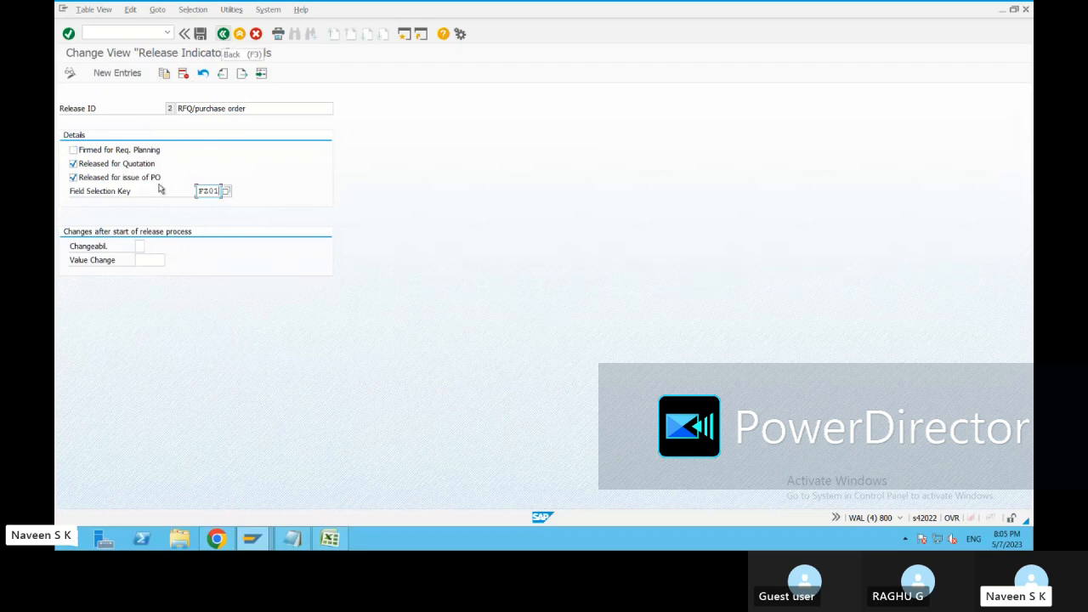
Review the changeability options for release ID 2 in an enlarged list and highlight option 4, new release on strategy or value change.
left_click(140, 246)
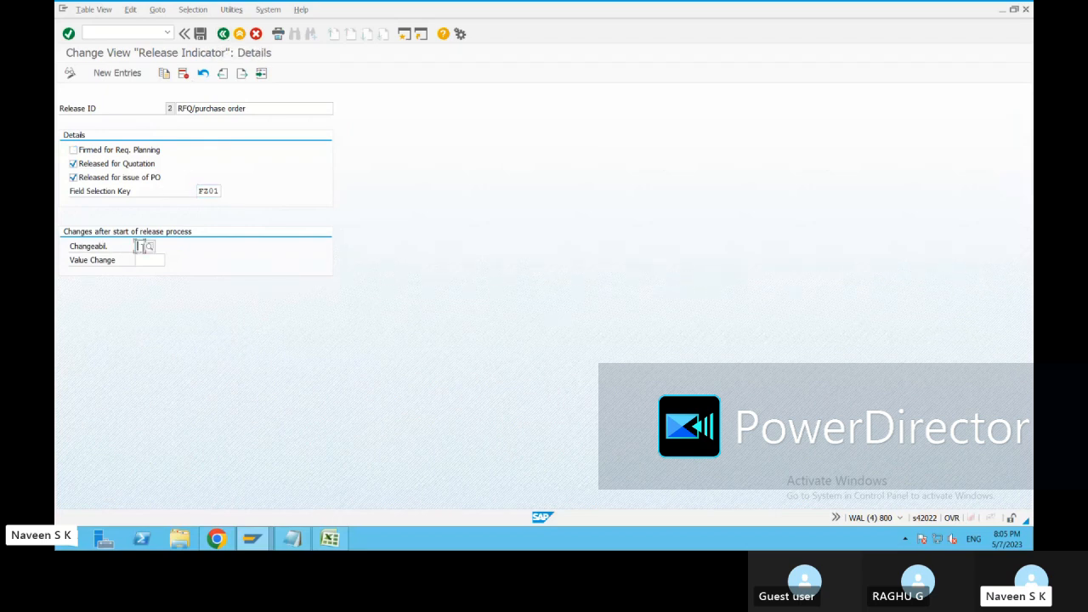
left_click(149, 247)
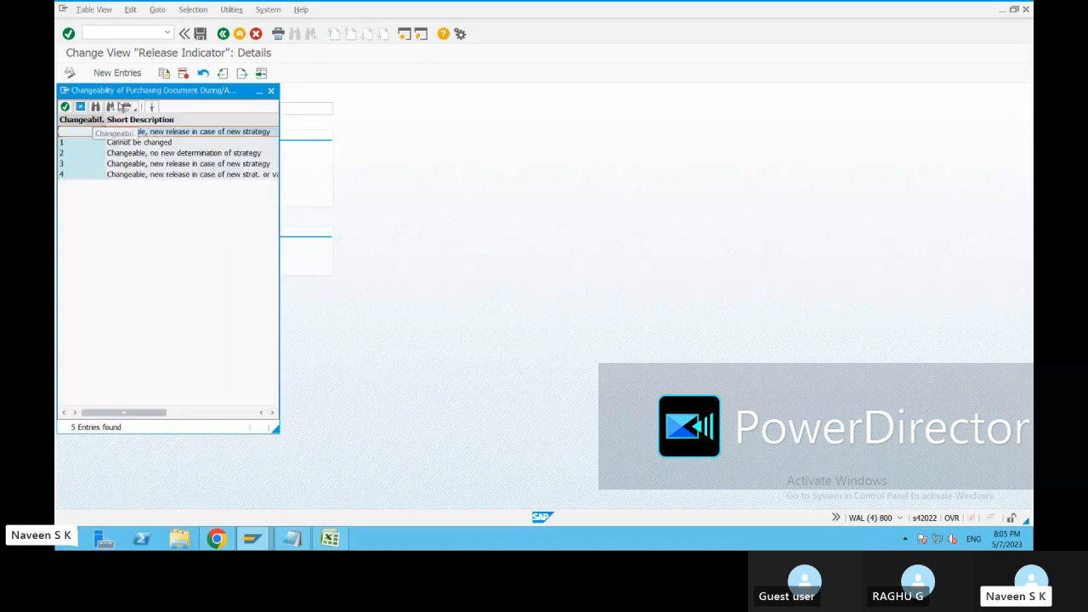
left_click_drag(134, 90, 473, 90)
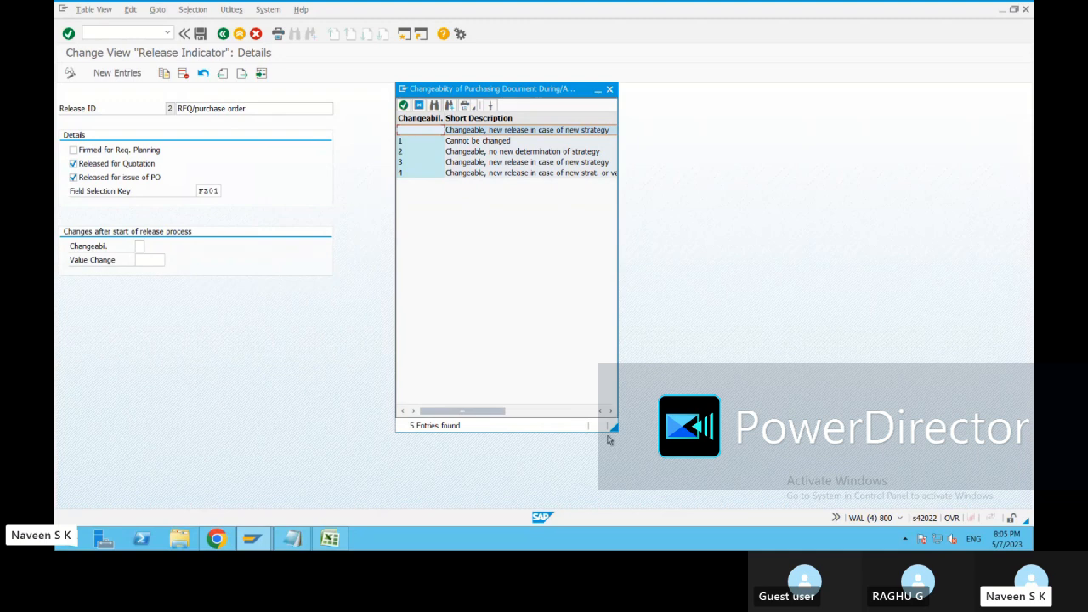
left_click_drag(613, 428, 731, 442)
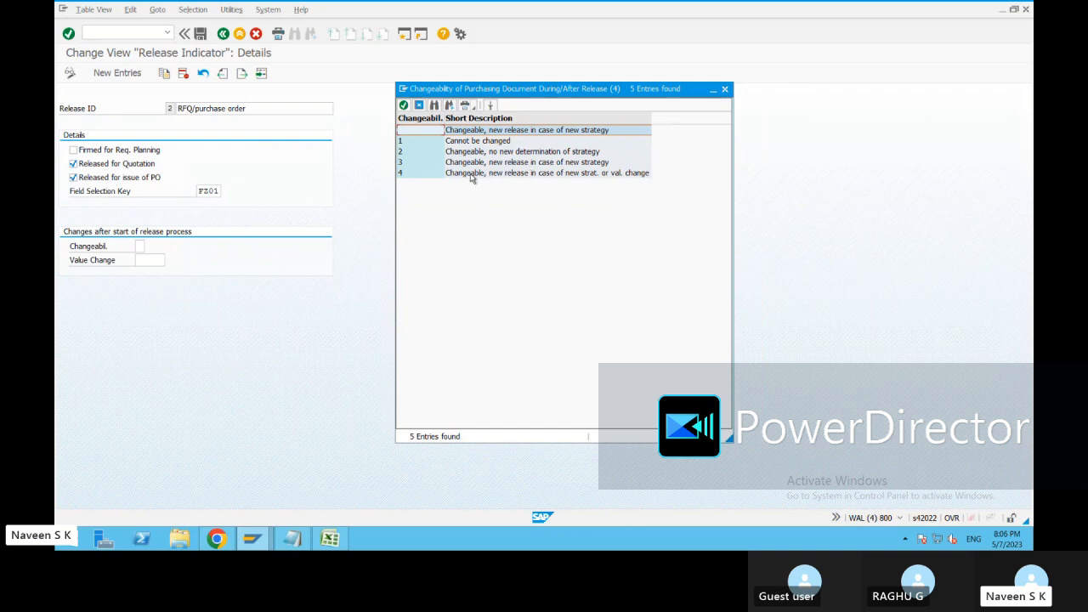
left_click(479, 174)
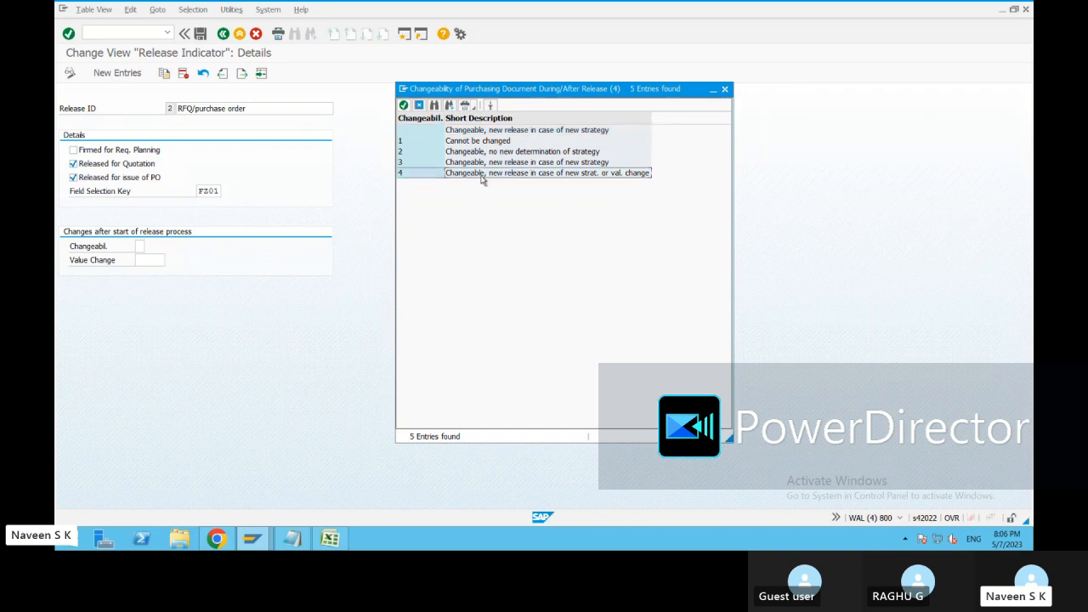
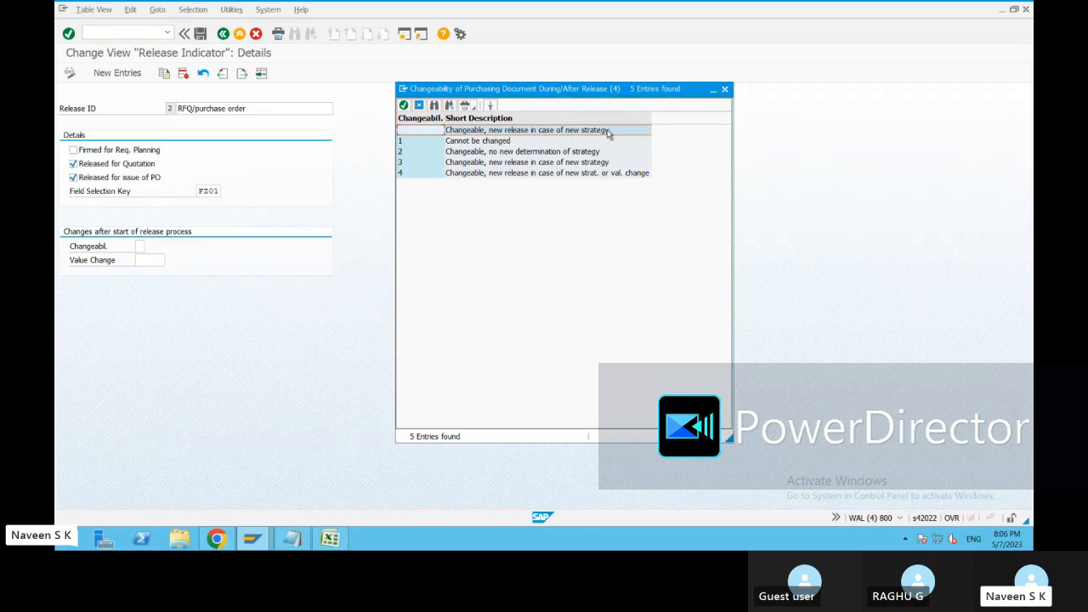
Review the changeability options for release ID 2 again, including option 4, and close the list without choosing one.
left_click(561, 173)
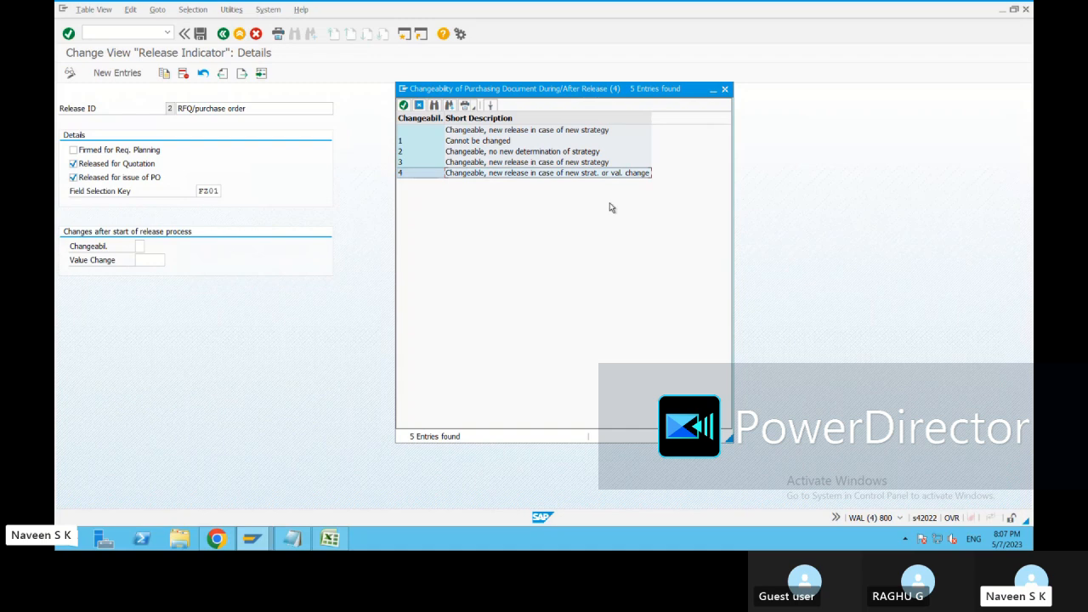
left_click(724, 89)
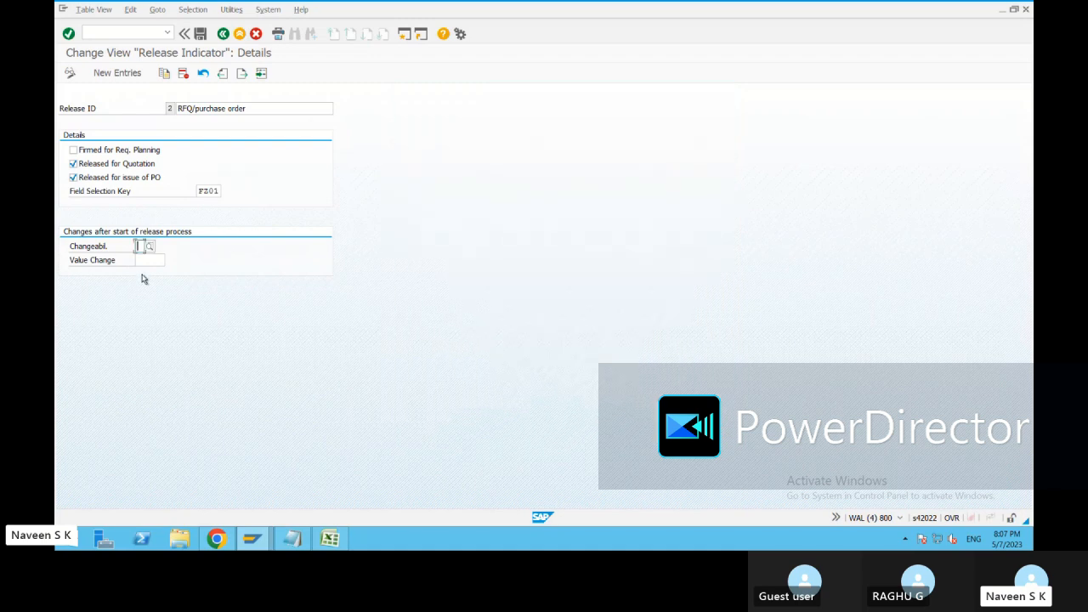
left_click(151, 260)
left_click(143, 247)
left_click(149, 246)
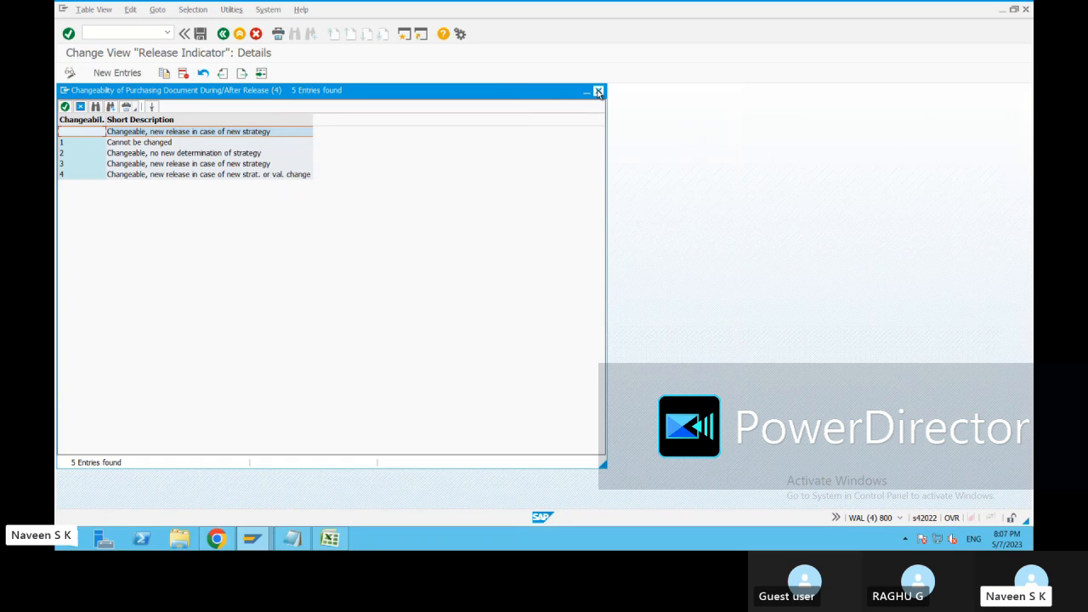
left_click(598, 92)
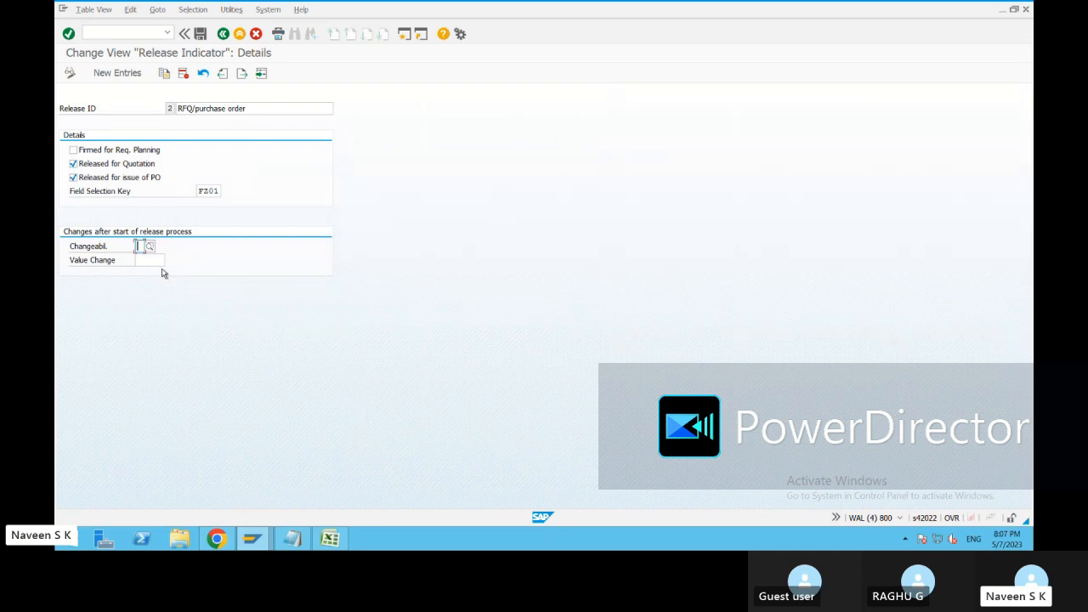
key("Tab")
type("10")
key("BackSpace")
key("BackSpace")
Examine the details of release ID X, Blocked, and leave the release indicators without saving changes.
left_click(223, 34)
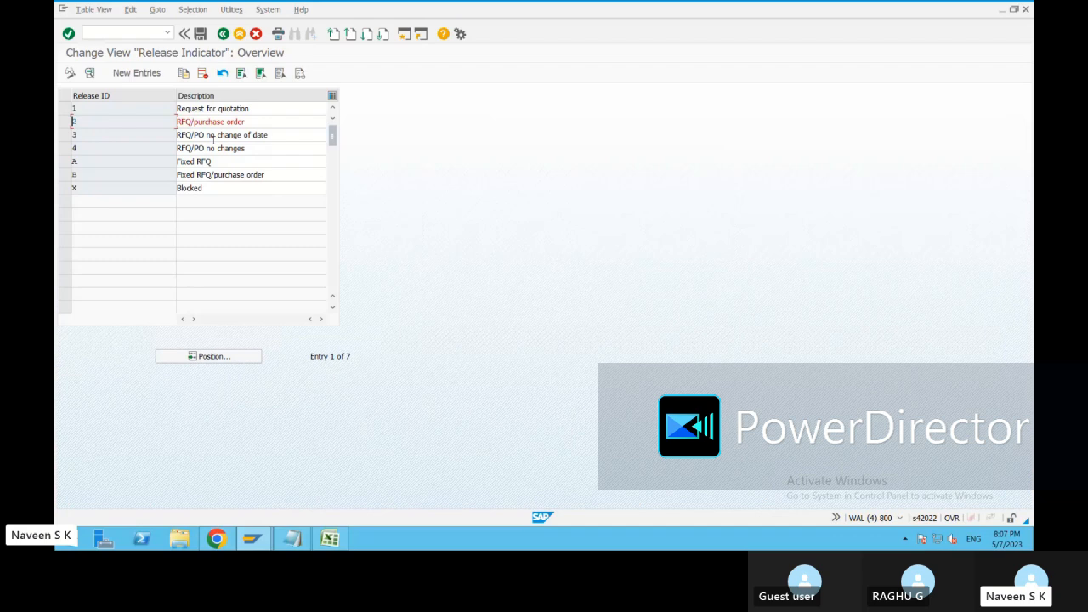
left_click(64, 188)
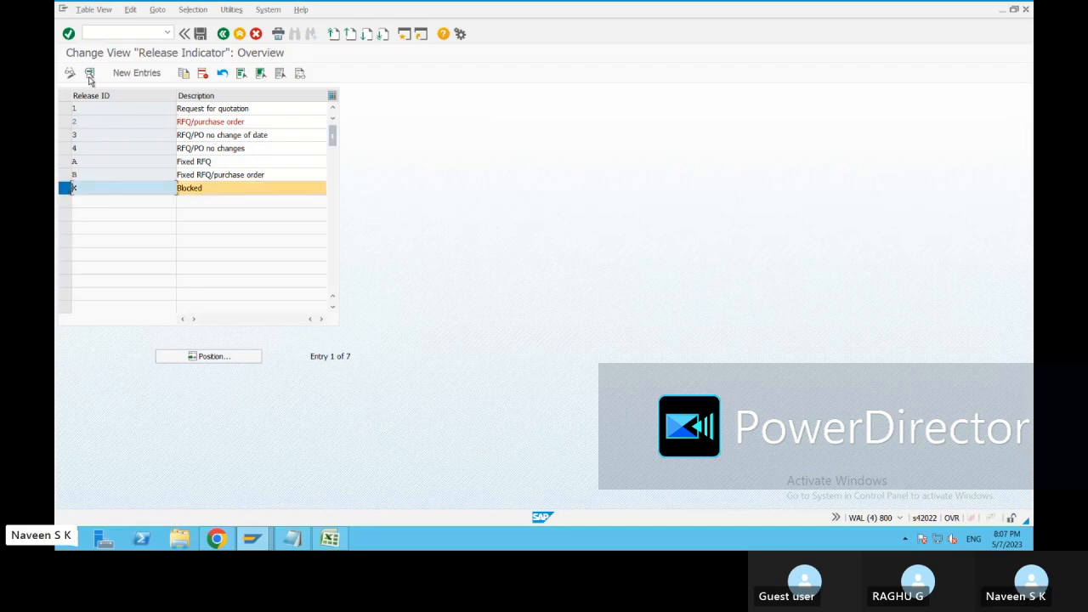
left_click(89, 75)
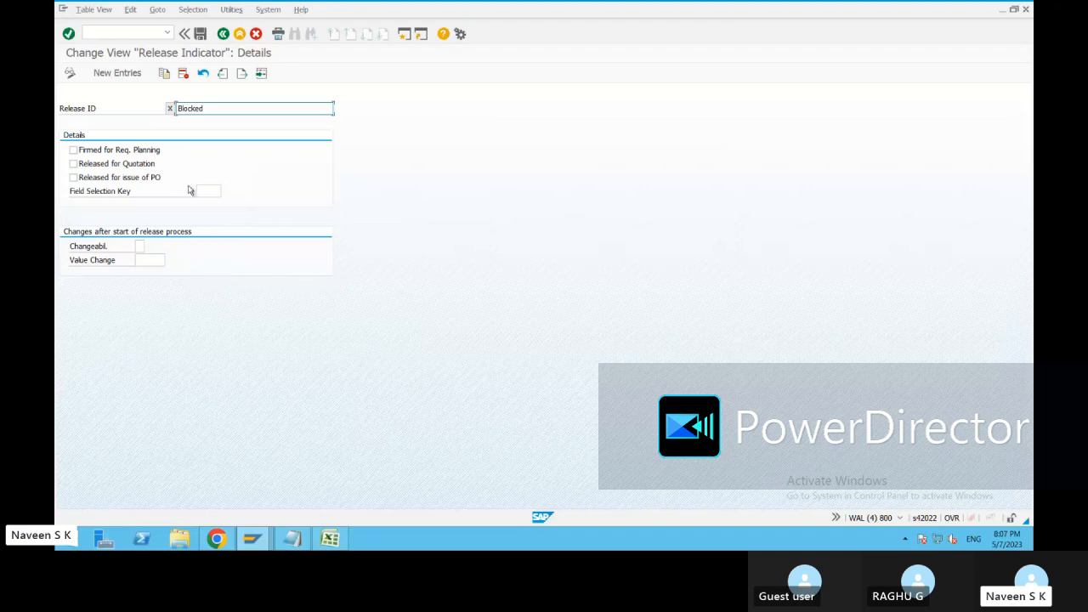
left_click(223, 35)
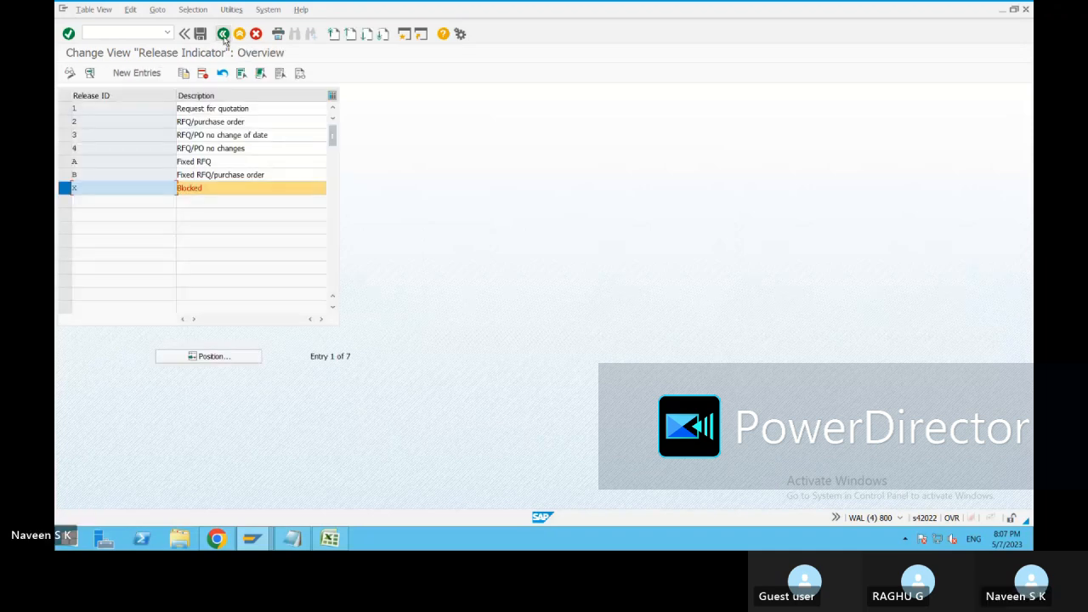
left_click(63, 189)
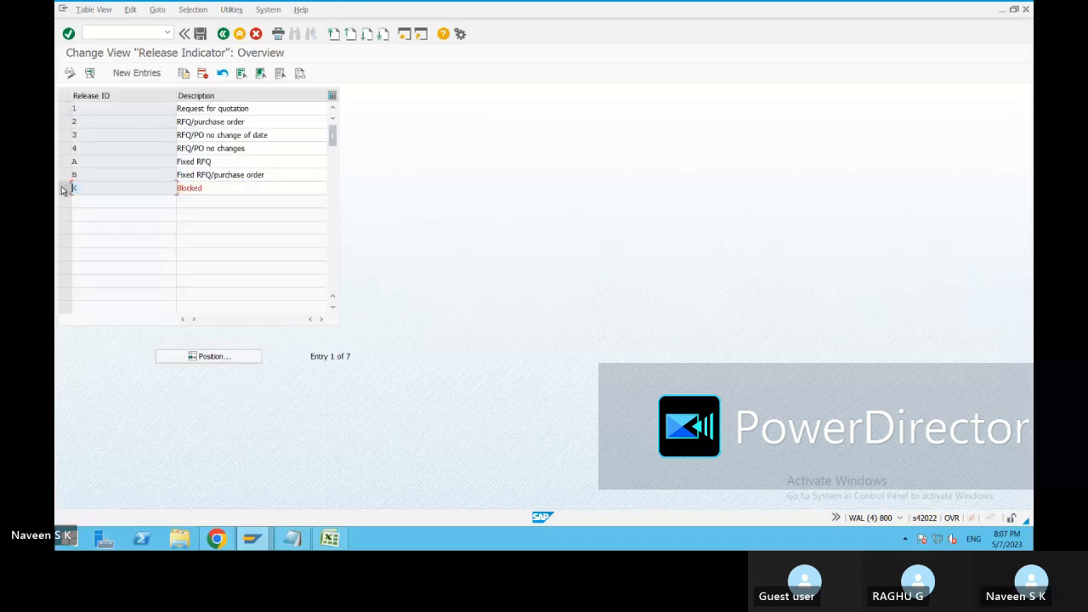
left_click(224, 36)
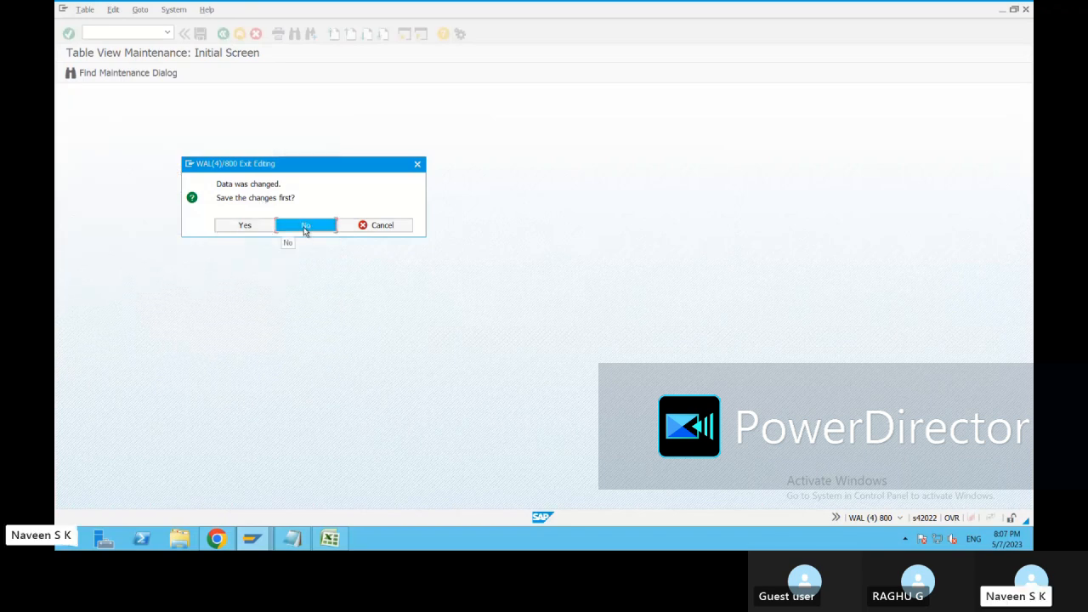
left_click(305, 226)
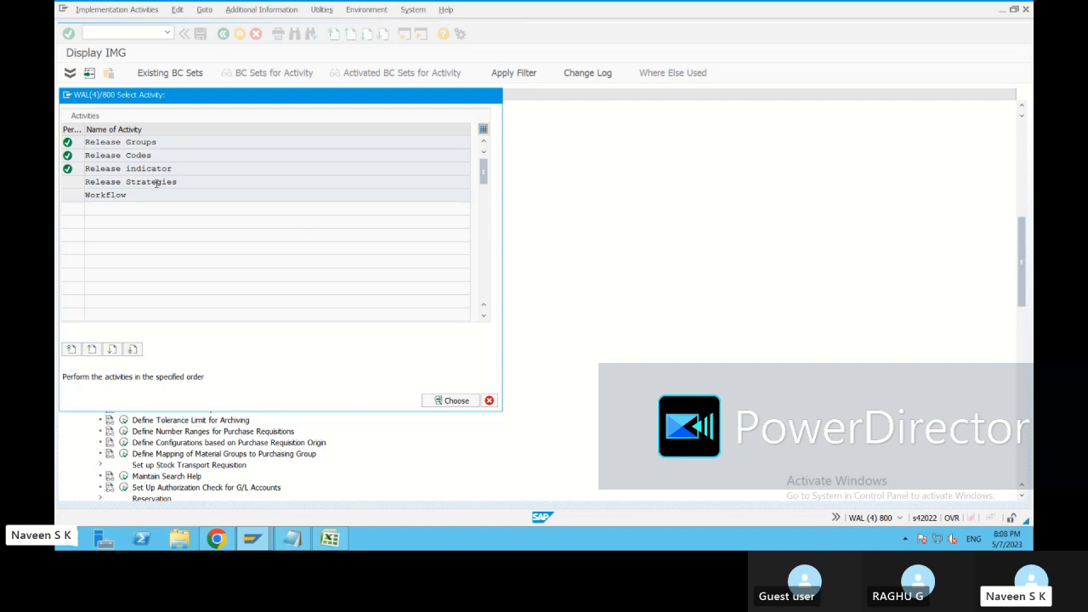
Delete the existing strategy S1 of group 01 in the Release Strategies activity and save the deletion to the customizing request.
double_click(157, 182)
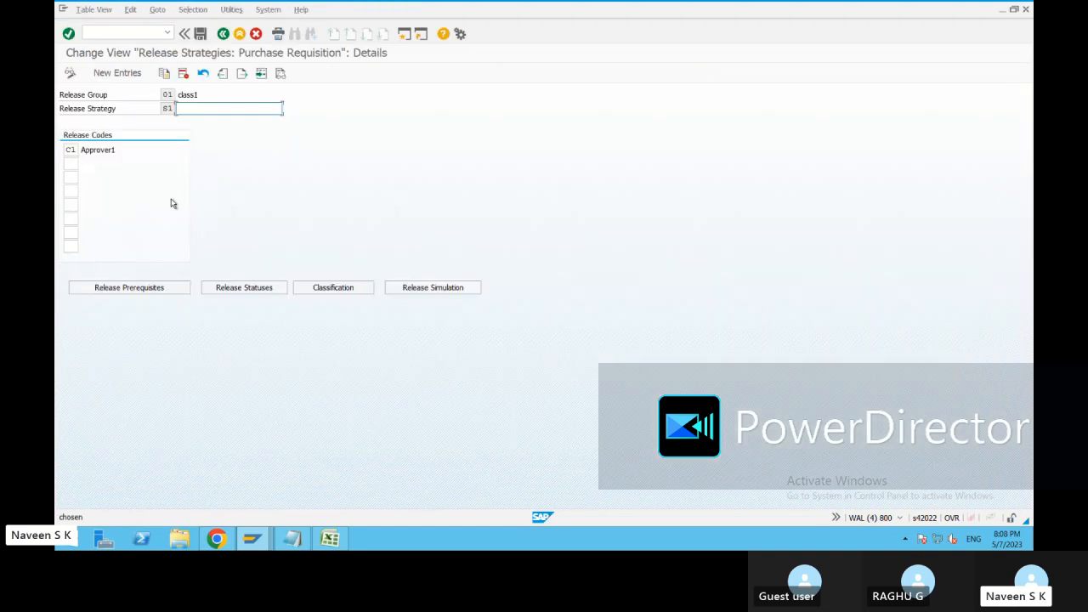
left_click(223, 34)
left_click(65, 108)
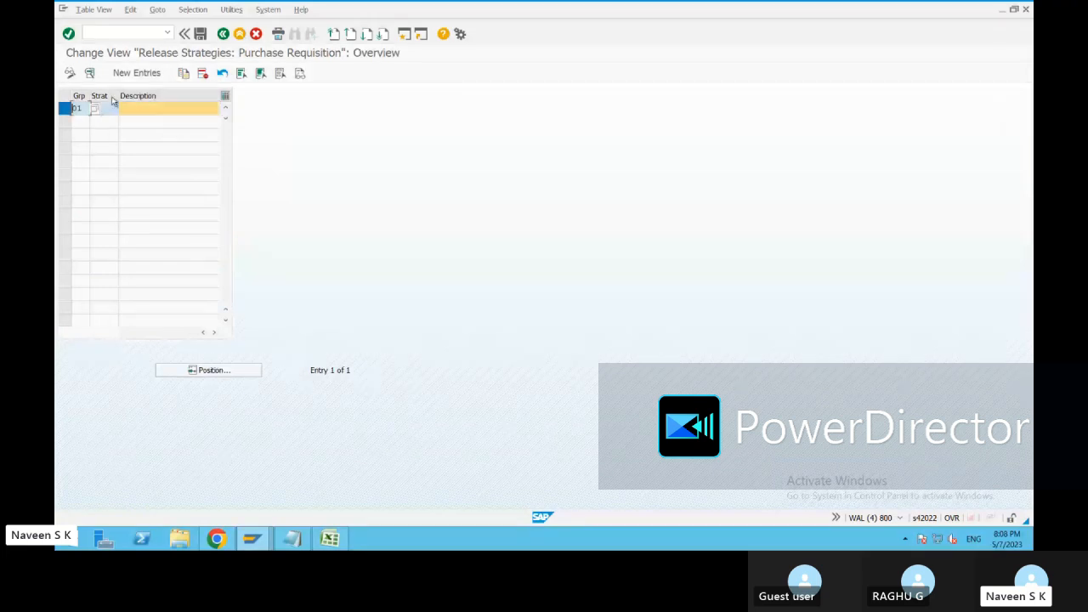
left_click(203, 74)
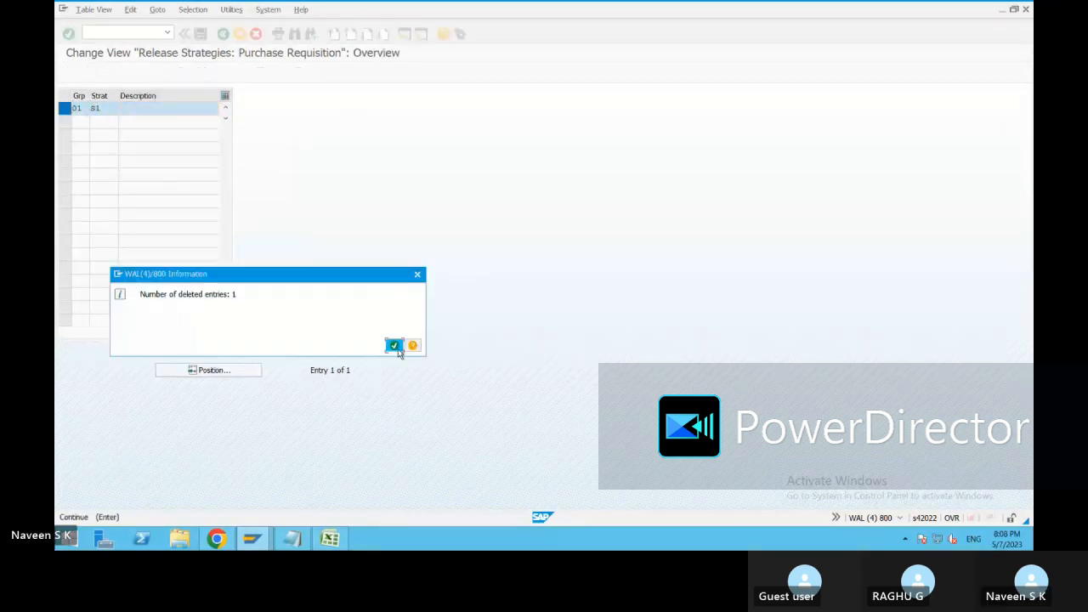
left_click(395, 345)
left_click(201, 33)
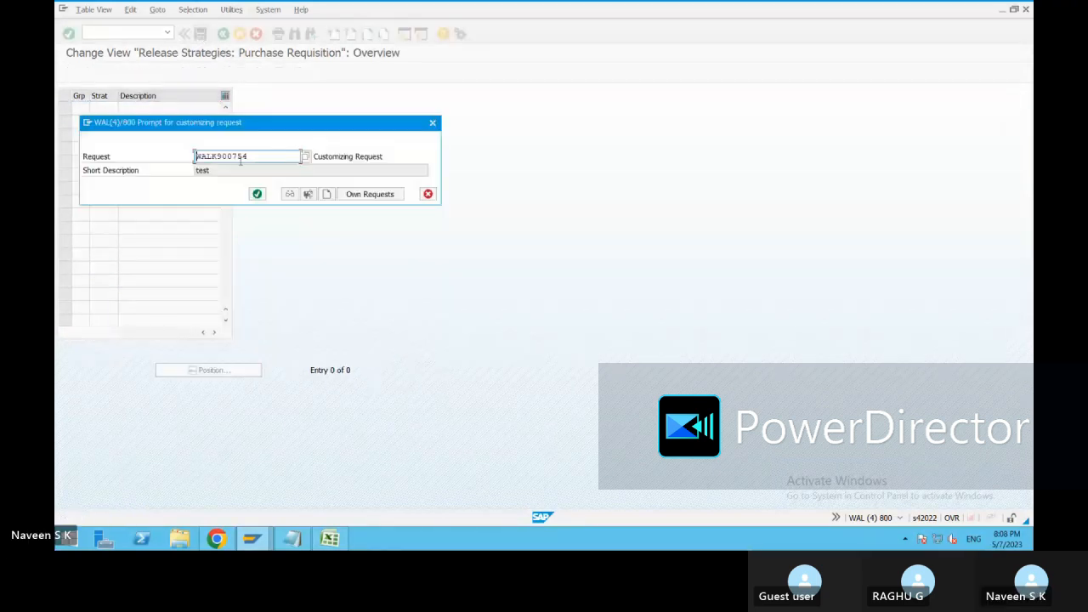
left_click(259, 193)
left_click(222, 34)
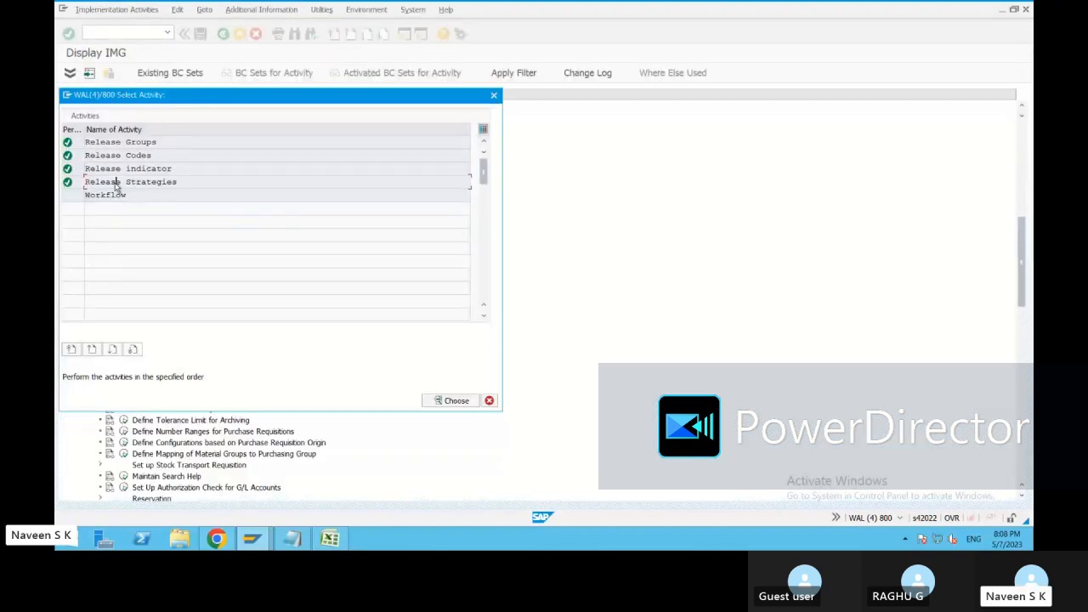
Create a new release strategy entry with release group 01, strategy S1 and the description "Relase PR".
double_click(115, 185)
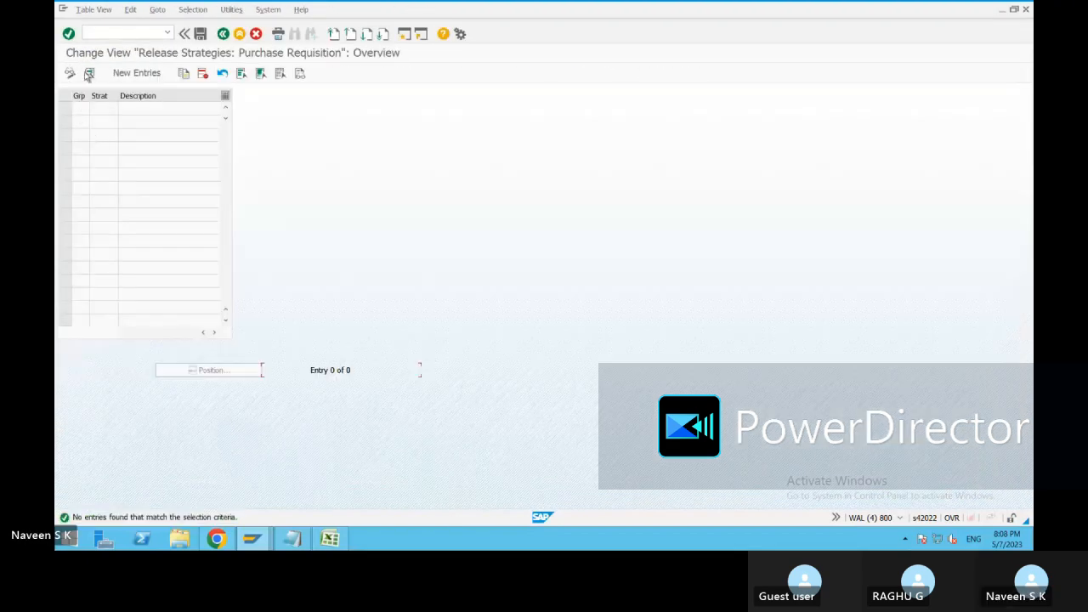
left_click(136, 73)
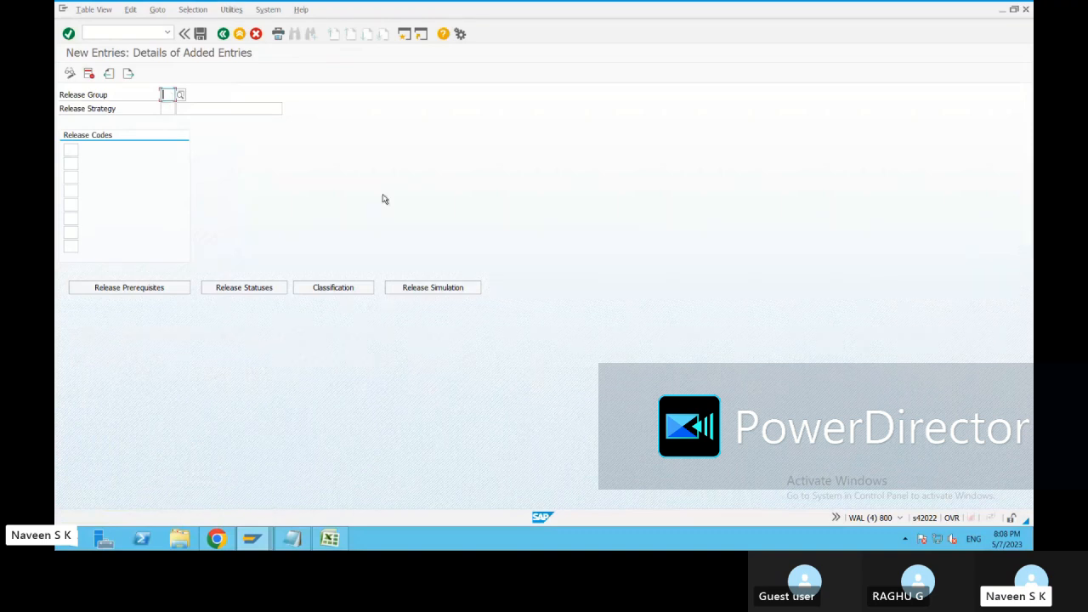
type("0")
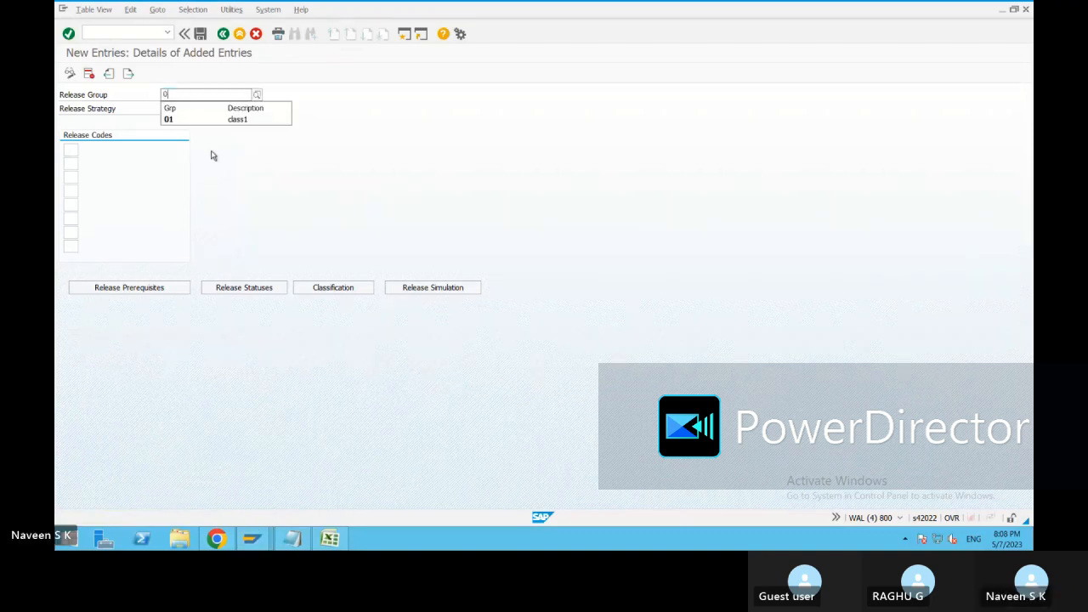
left_click(182, 119)
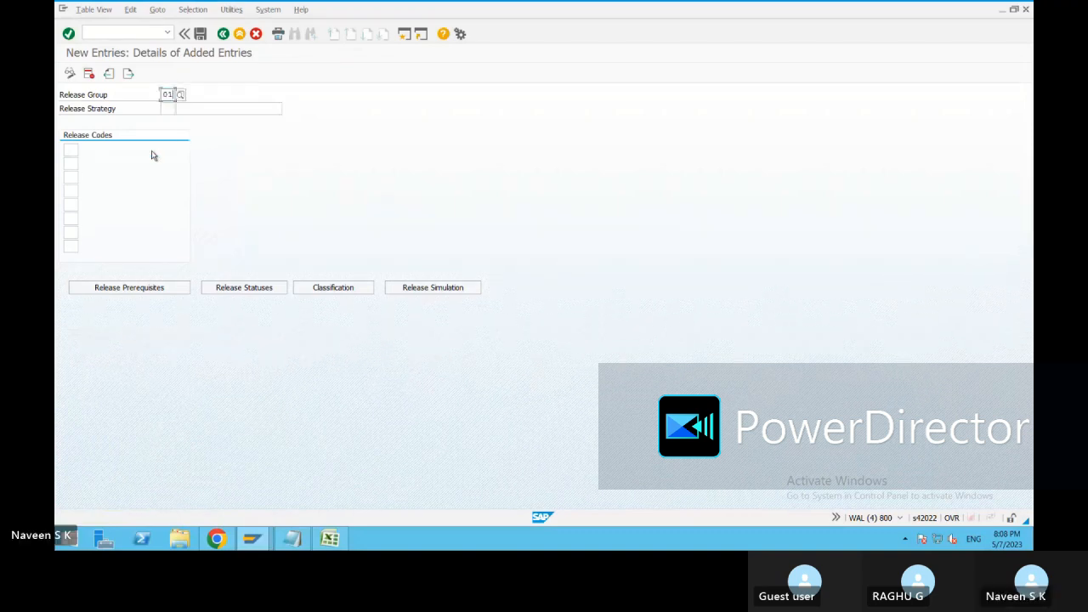
left_click(164, 109)
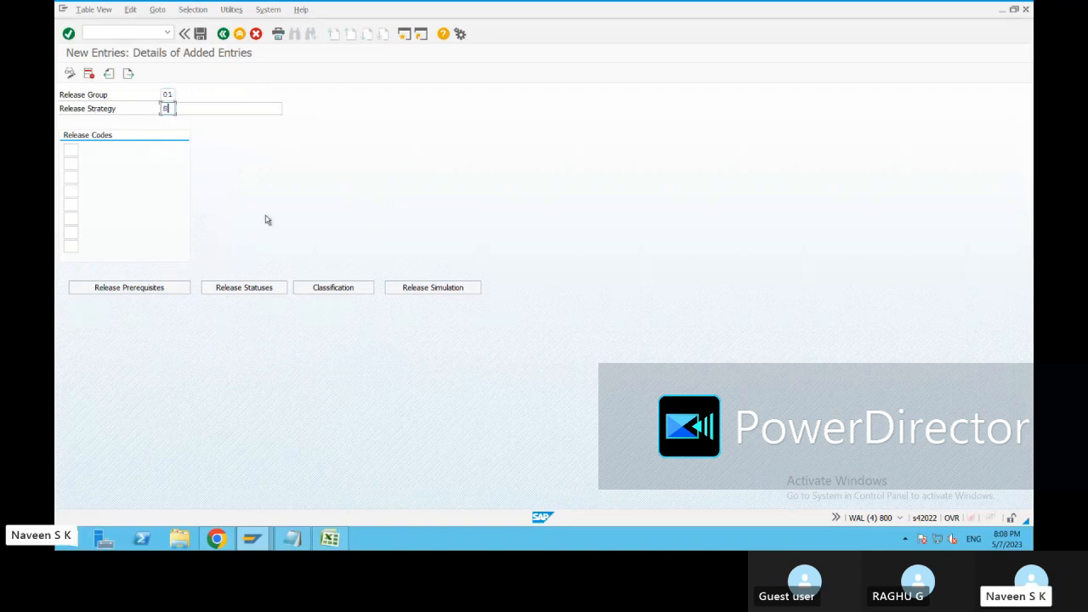
type("B1")
type("Relase ")
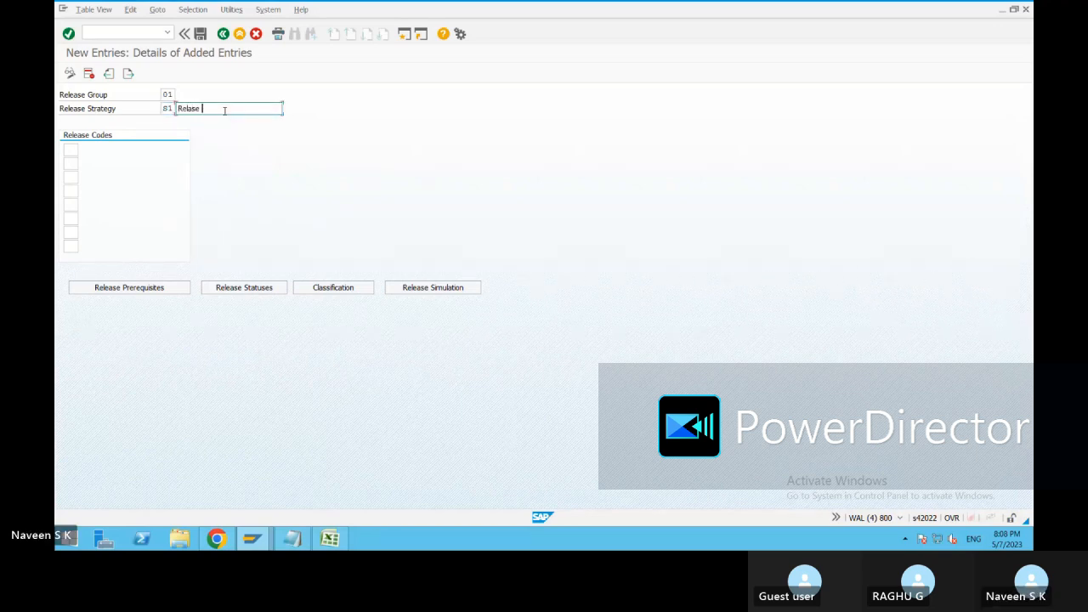
type("PR")
Assign release codes C1 and C2 to strategy S1 and validate the entry.
key("Tab")
type("C")
left_click(76, 171)
left_click(72, 165)
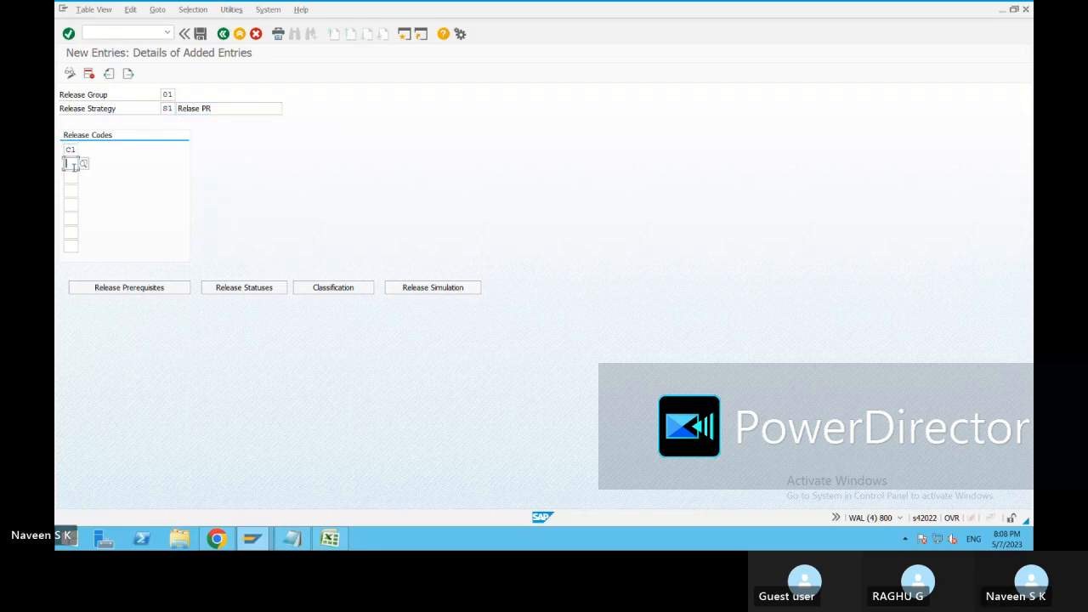
type("C2")
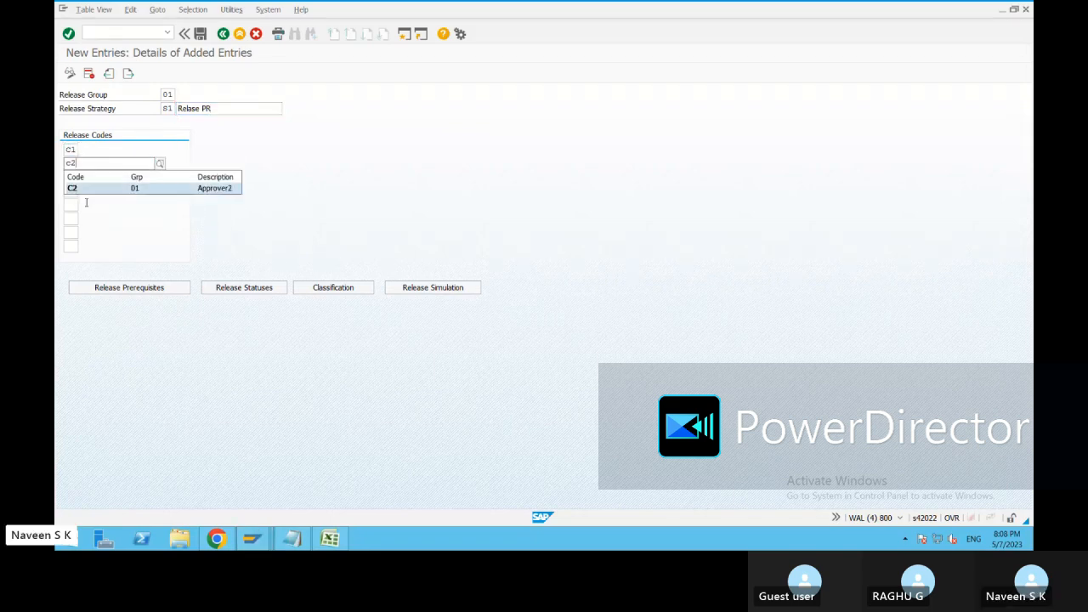
left_click(80, 186)
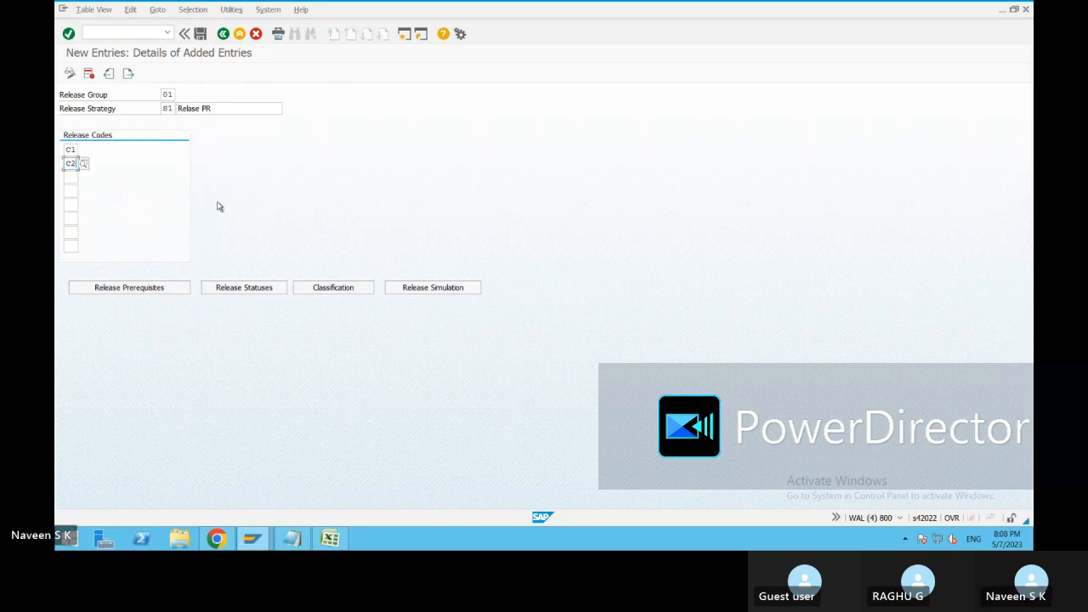
key("Return")
left_click(203, 96)
left_click(192, 108)
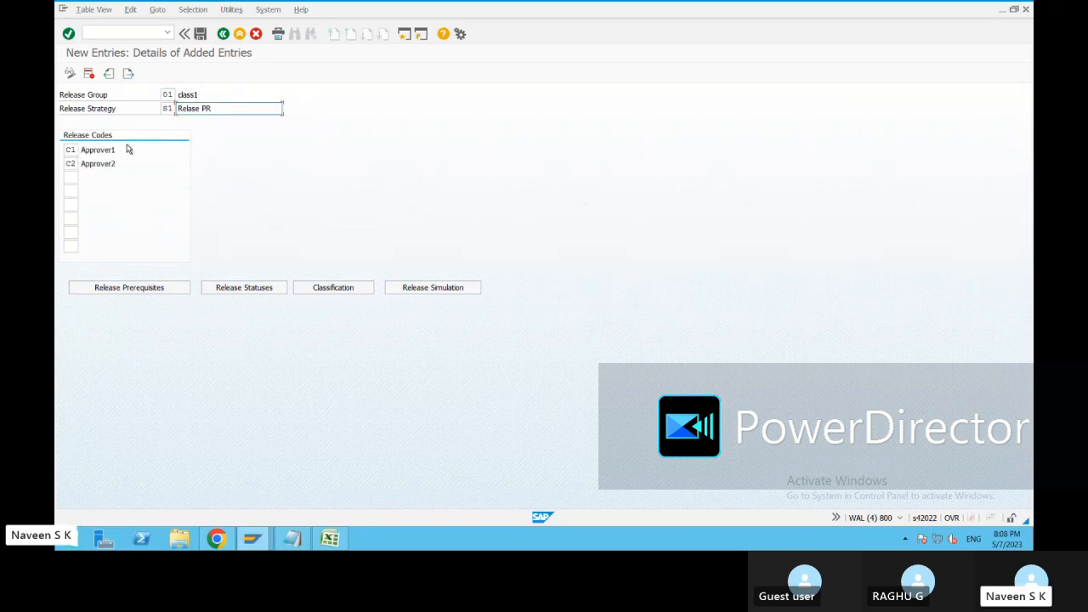
left_click(134, 181)
Define the release prerequisites of strategy S1 so that C2 requires C1, leaving C1 without a prerequisite.
left_click(140, 288)
left_click_drag(191, 156, 509, 101)
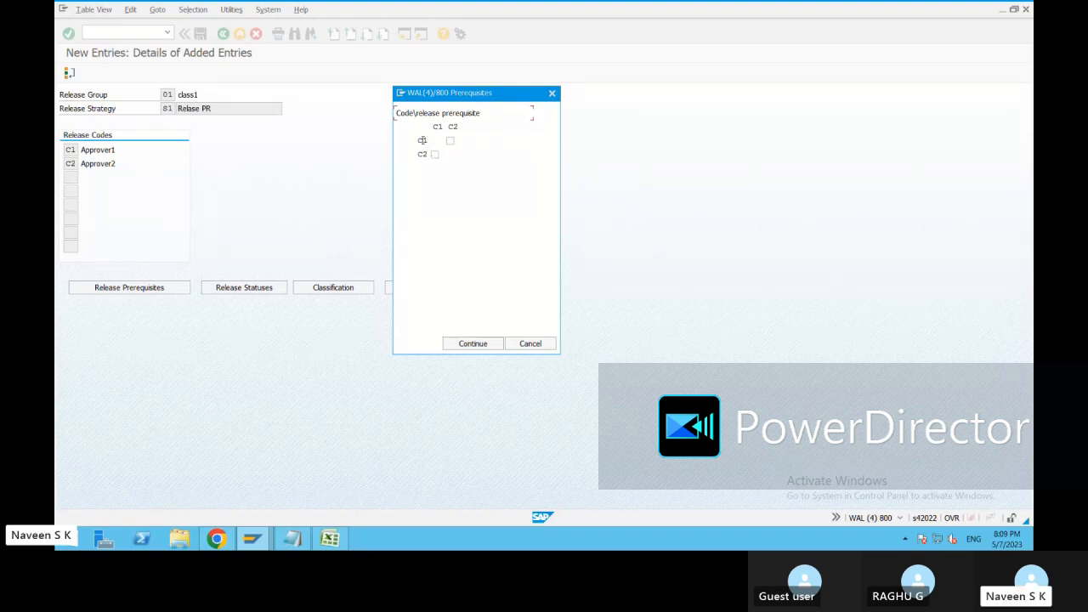
left_click(449, 141)
left_click(434, 154)
left_click(464, 345)
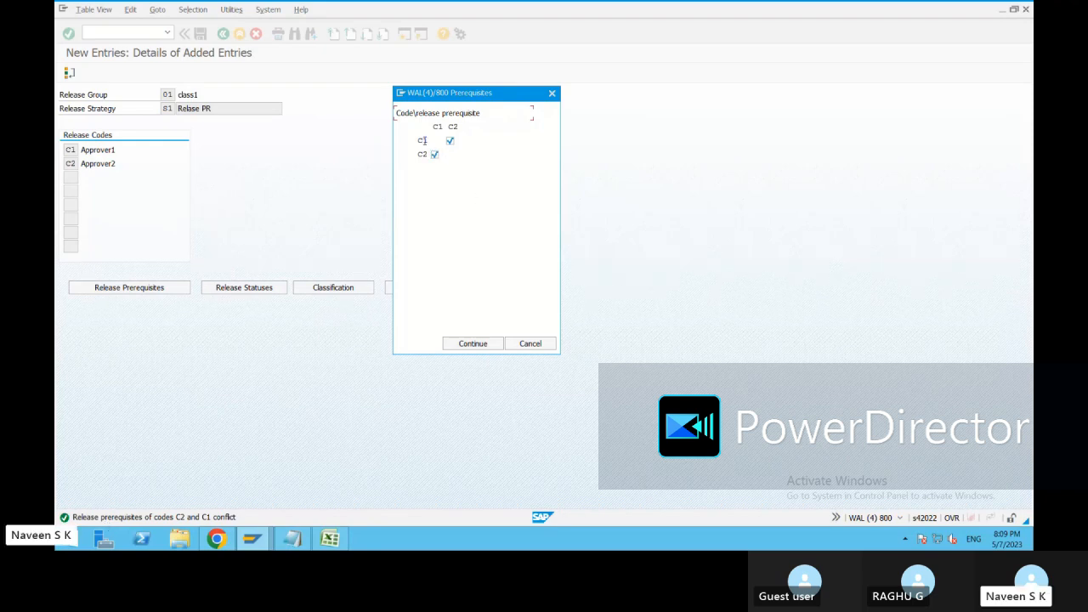
left_click(450, 141)
left_click(452, 344)
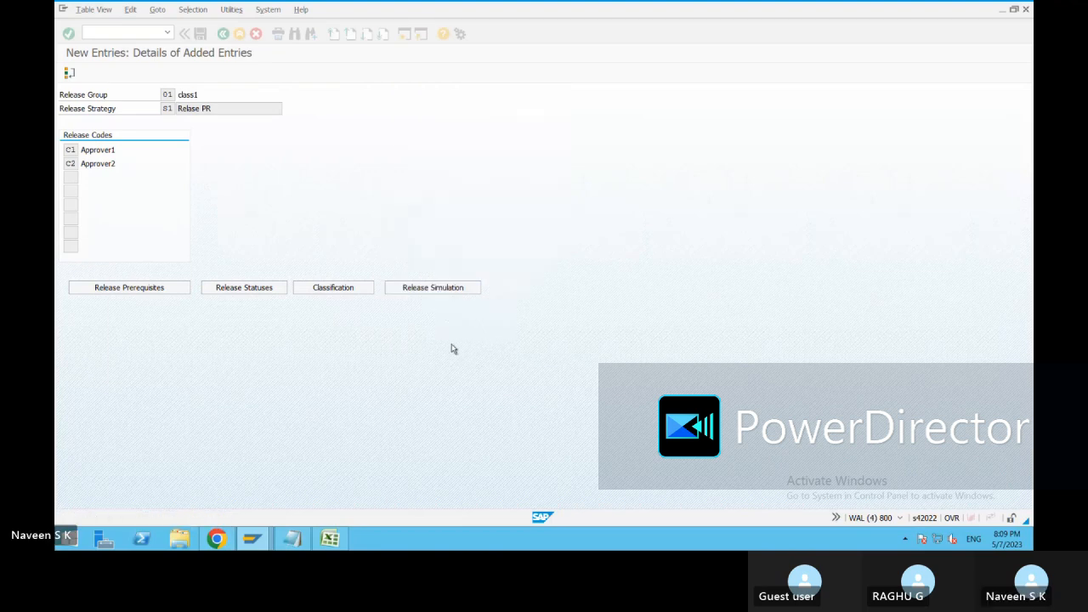
Set the release statuses to X (Blocked) for no release and C1 only, and 2 (RFQ/purchase order) for C1 and C2 together.
left_click(232, 290)
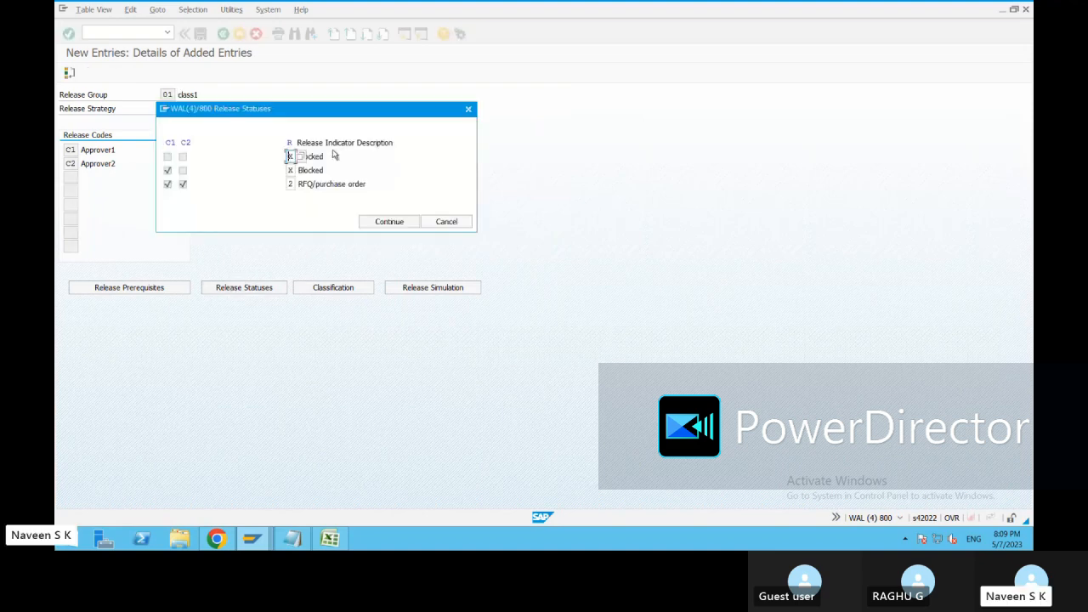
left_click(168, 170)
left_click(299, 158)
double_click(420, 316)
left_click(291, 171)
left_click(293, 185)
left_click(300, 184)
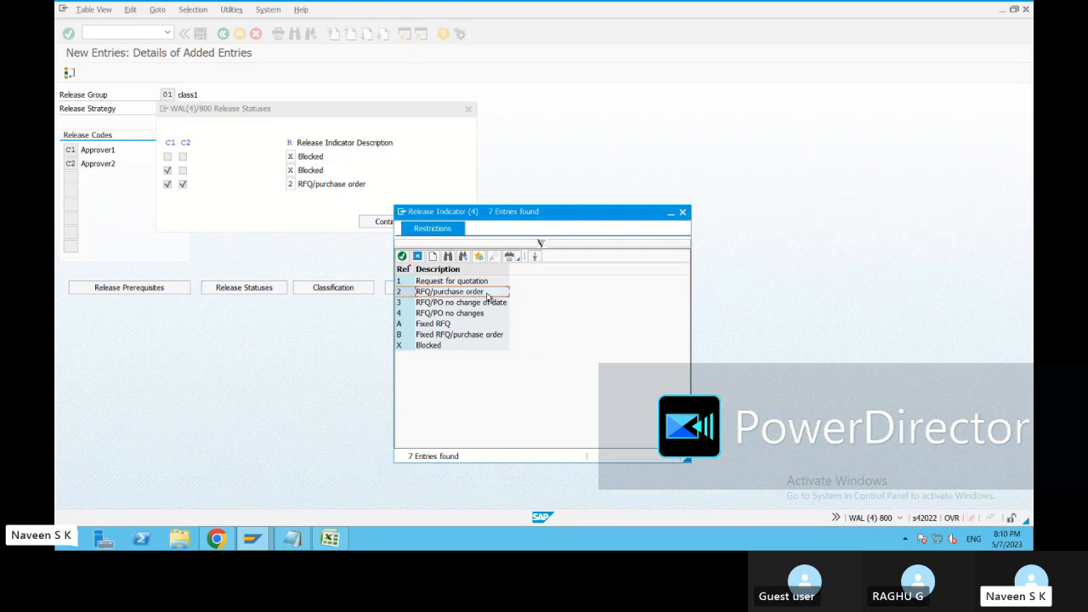
double_click(487, 295)
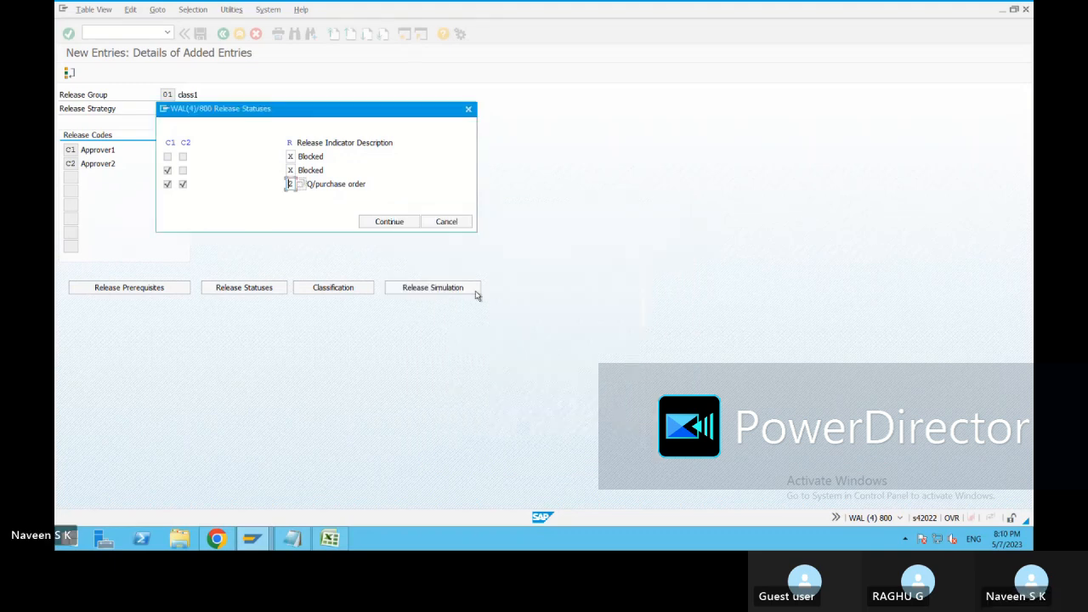
left_click(387, 222)
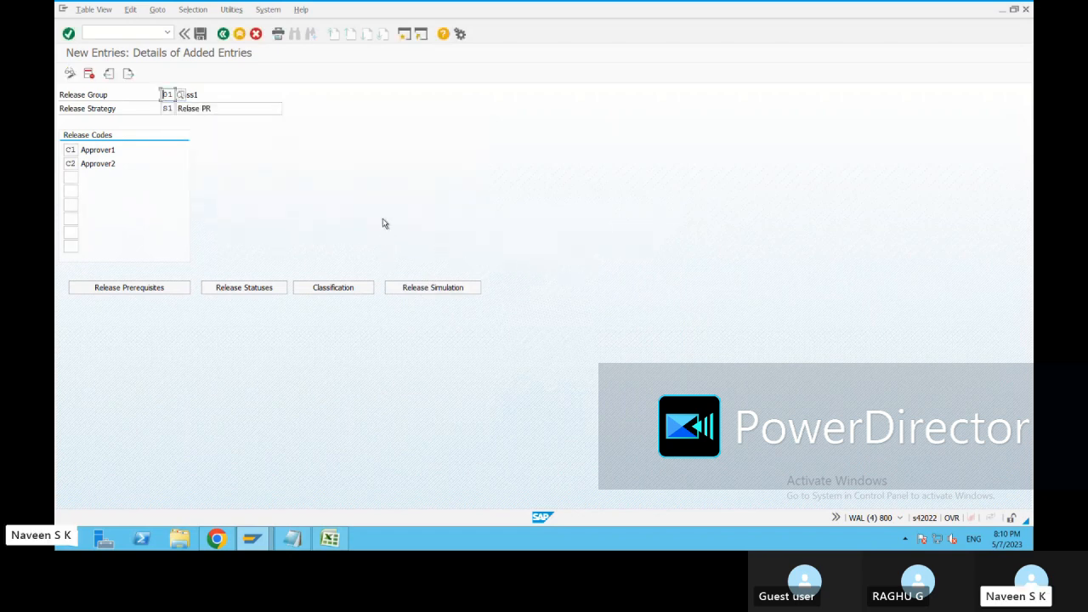
Enter the classification values of strategy S1: purchasing group 001 and plant 1710.
left_click(353, 291)
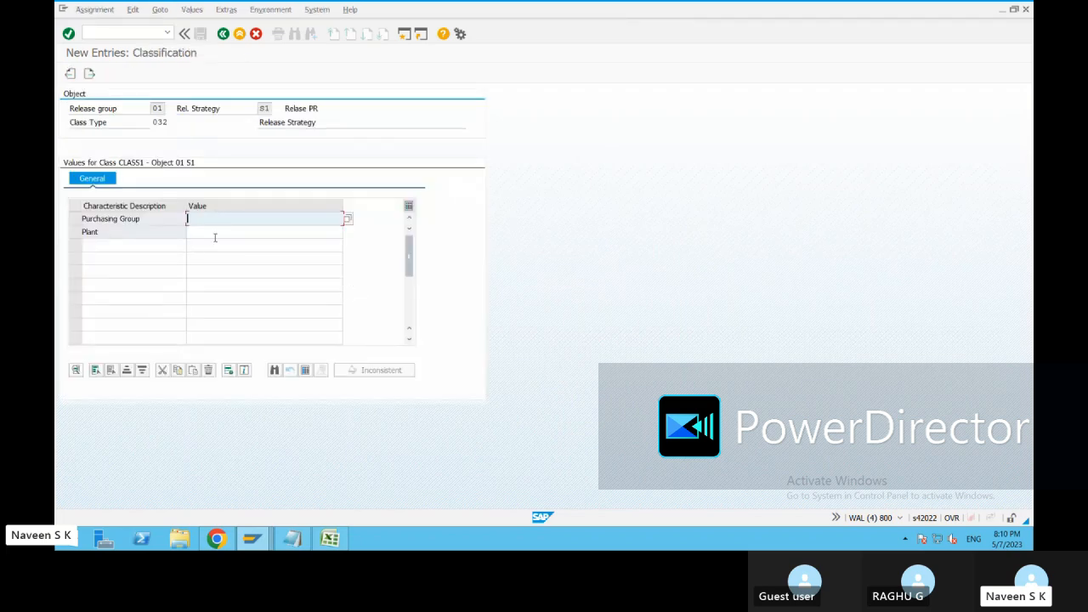
left_click(209, 232)
key("Up")
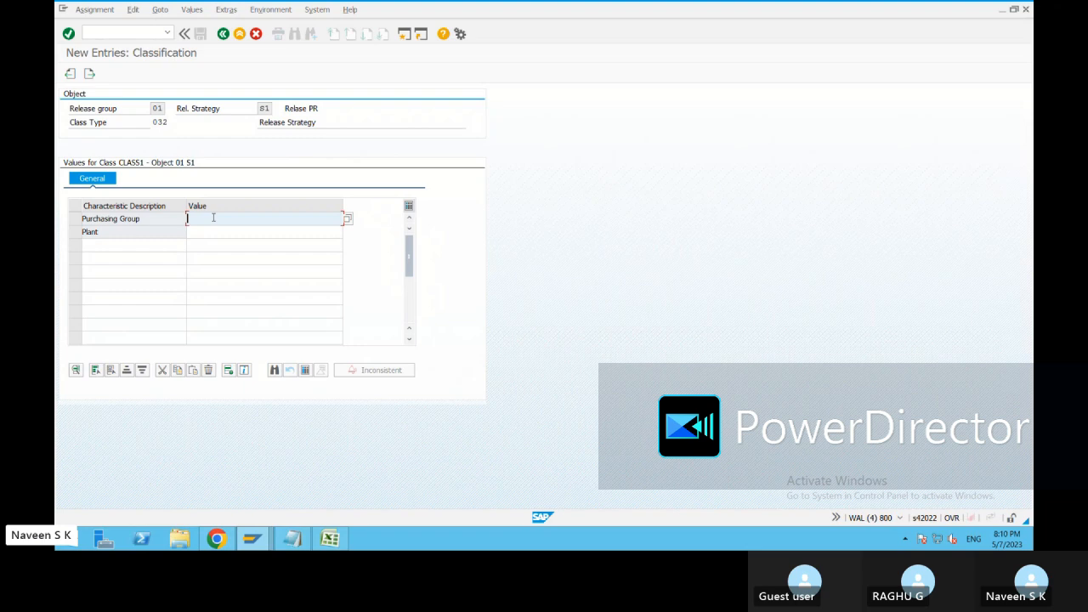
type("001")
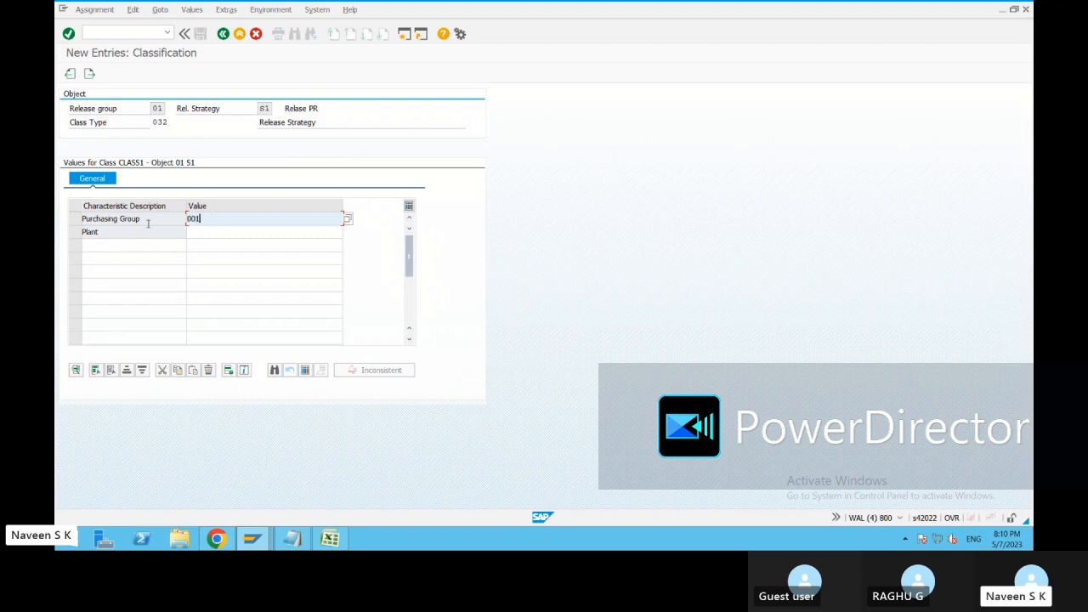
left_click(211, 231)
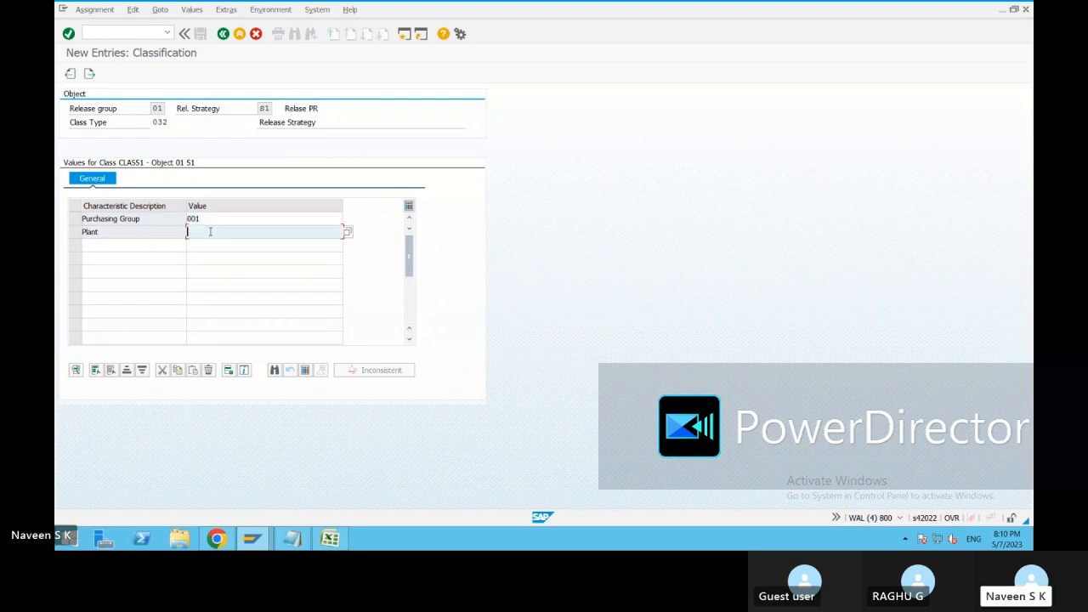
type("1710")
key("Return")
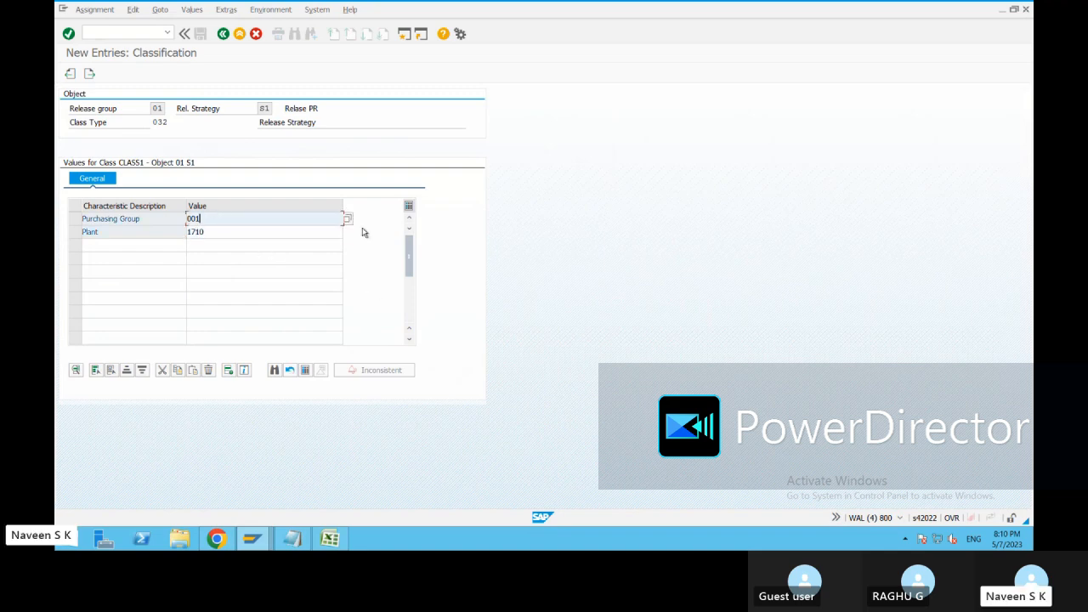
Review the list of values assigned to the Purchasing Group characteristic and return to the strategy details.
left_click(349, 223)
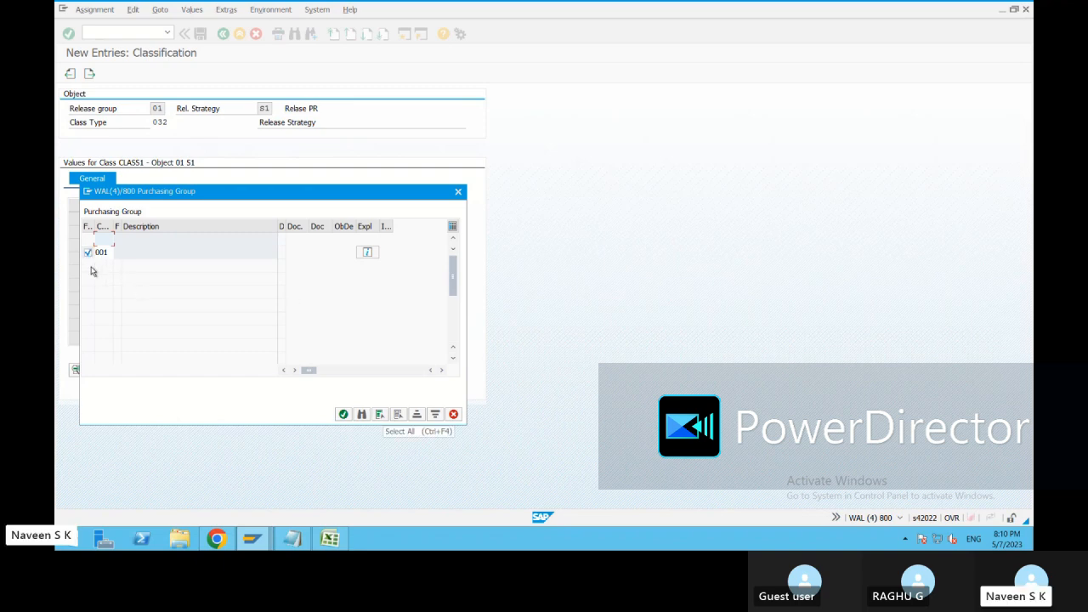
left_click(343, 415)
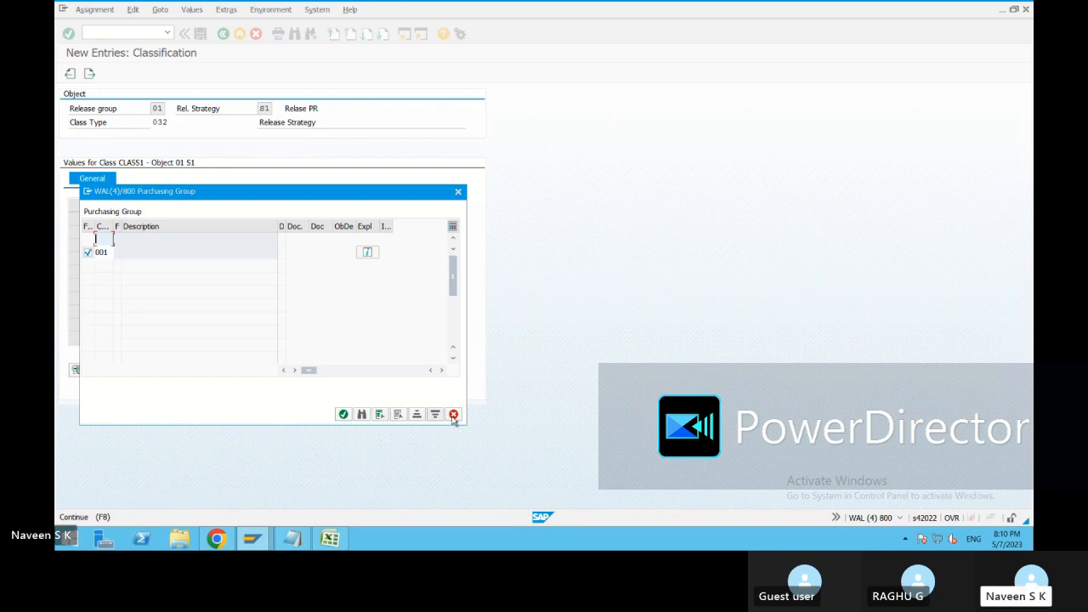
left_click_drag(454, 276, 455, 321)
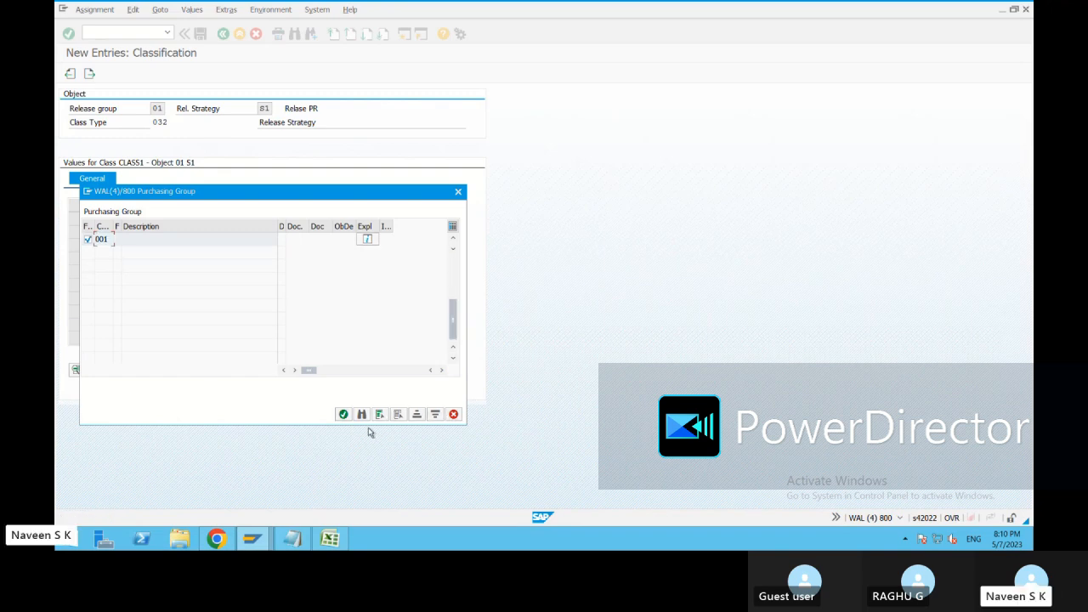
left_click(344, 413)
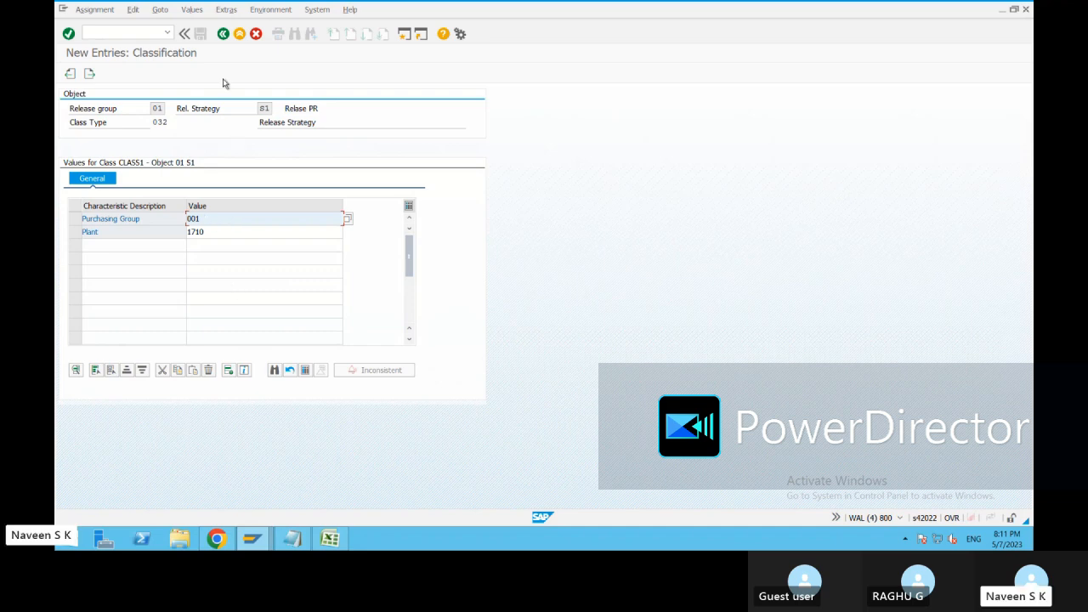
left_click(223, 34)
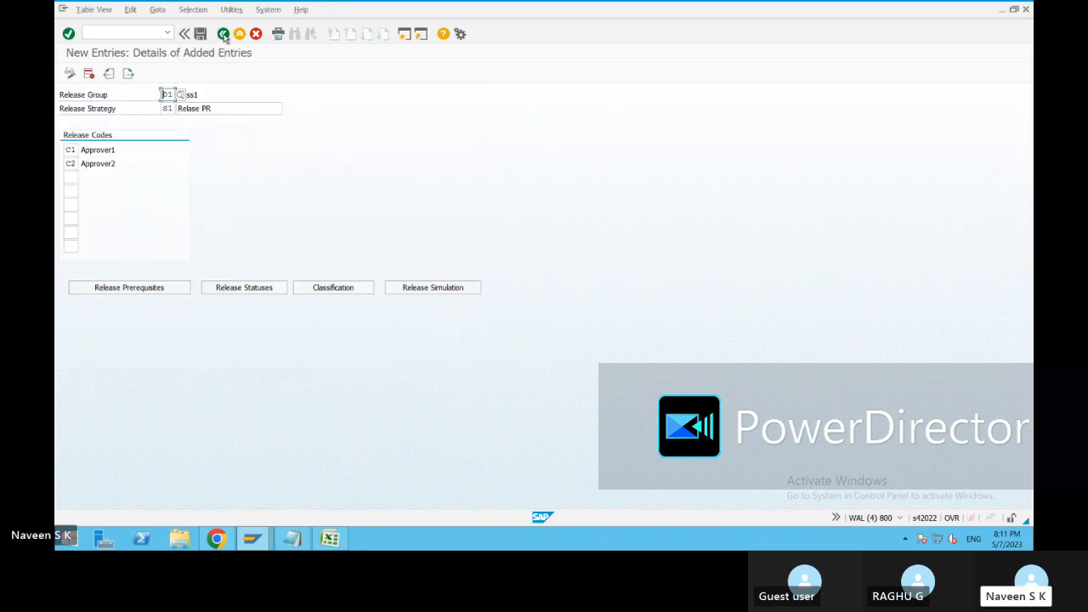
Add 002 as a second Purchasing Group value in the classification of strategy S1.
left_click(333, 287)
left_click(347, 221)
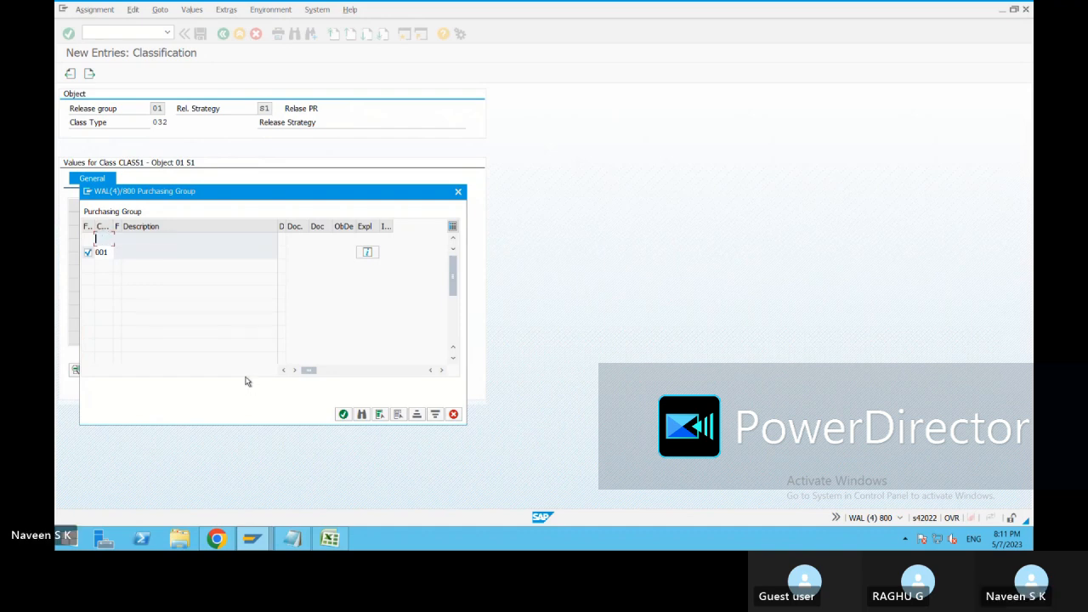
type("002")
key("Return")
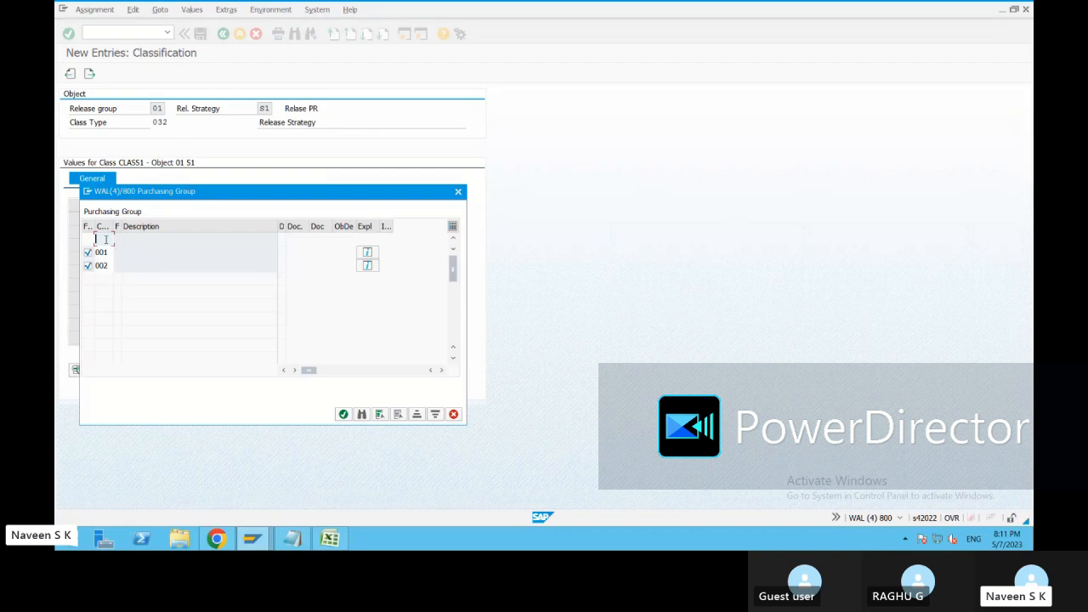
left_click(344, 414)
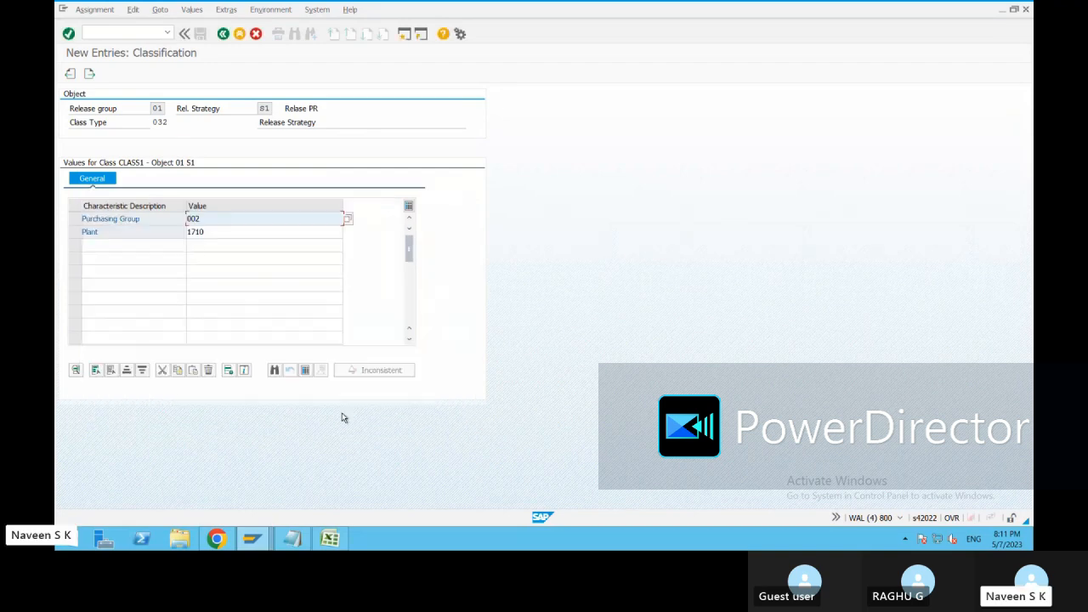
Check the values assigned to the Purchasing Group characteristic, return to the strategy details and save the release strategy.
left_click(348, 219)
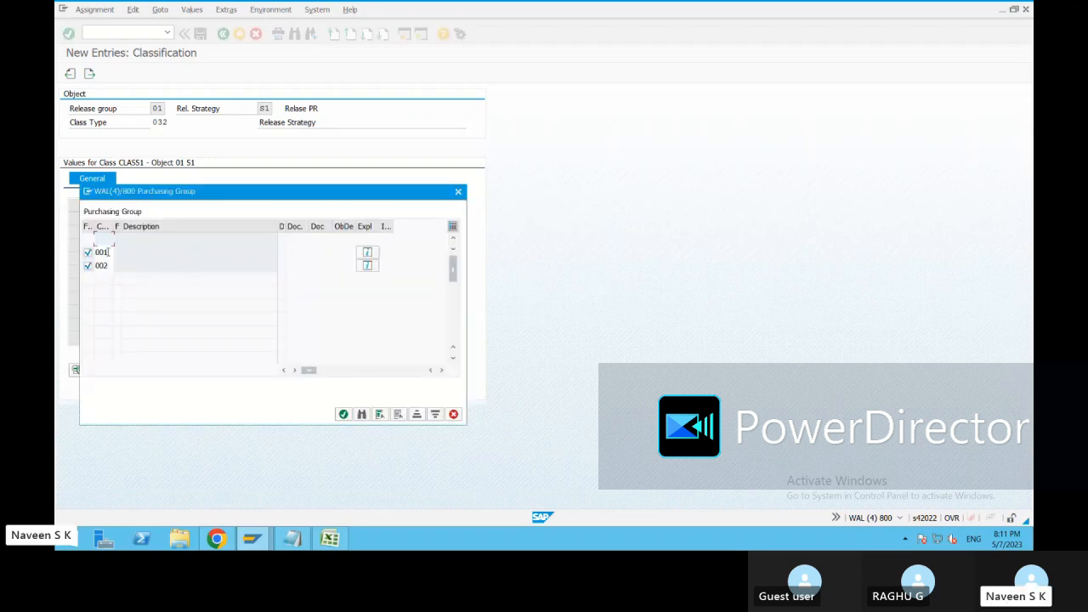
left_click_drag(111, 253, 93, 265)
left_click(106, 253)
left_click(344, 414)
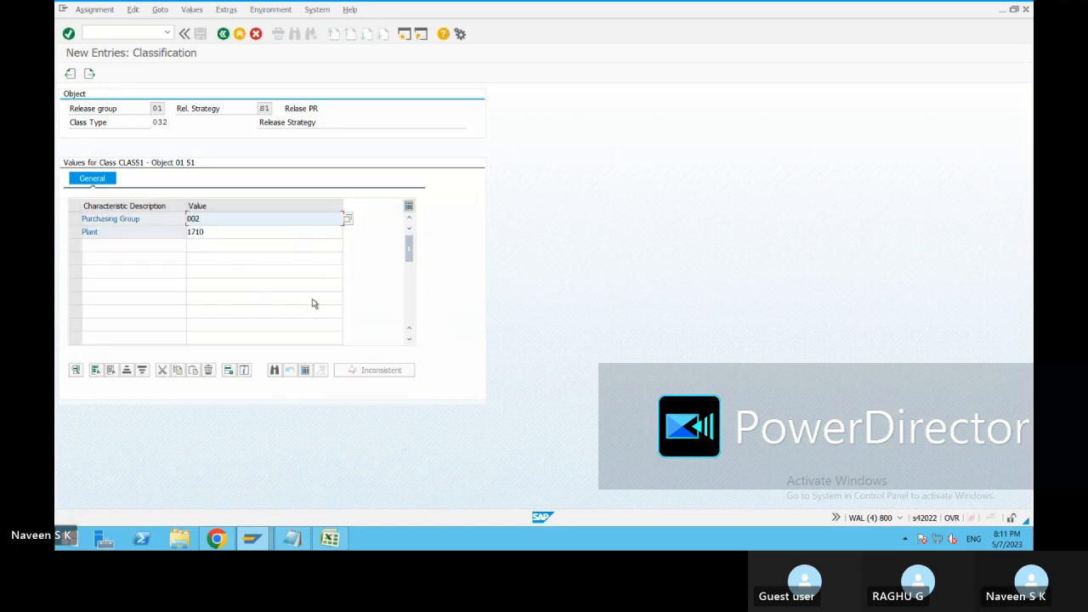
left_click(224, 35)
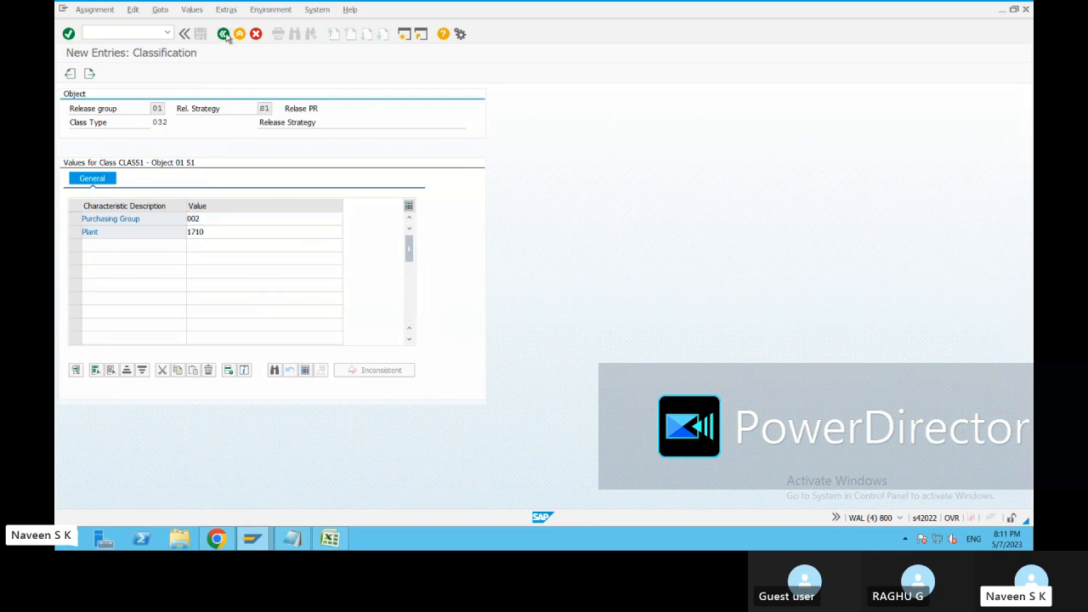
left_click(240, 194)
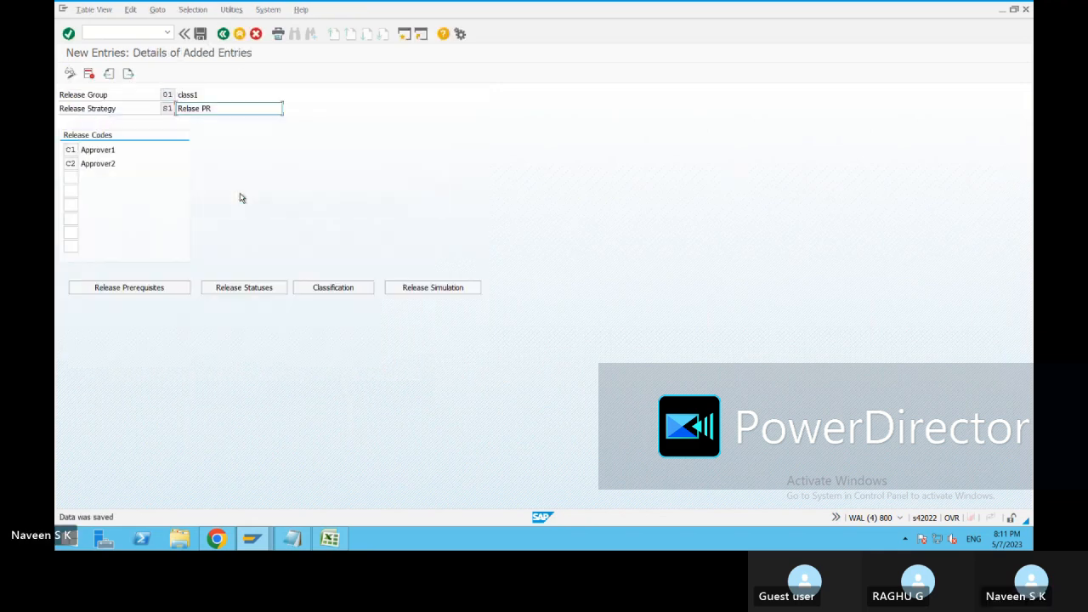
Review the saved release prerequisites, release statuses and classification values of strategy S1.
left_click(131, 289)
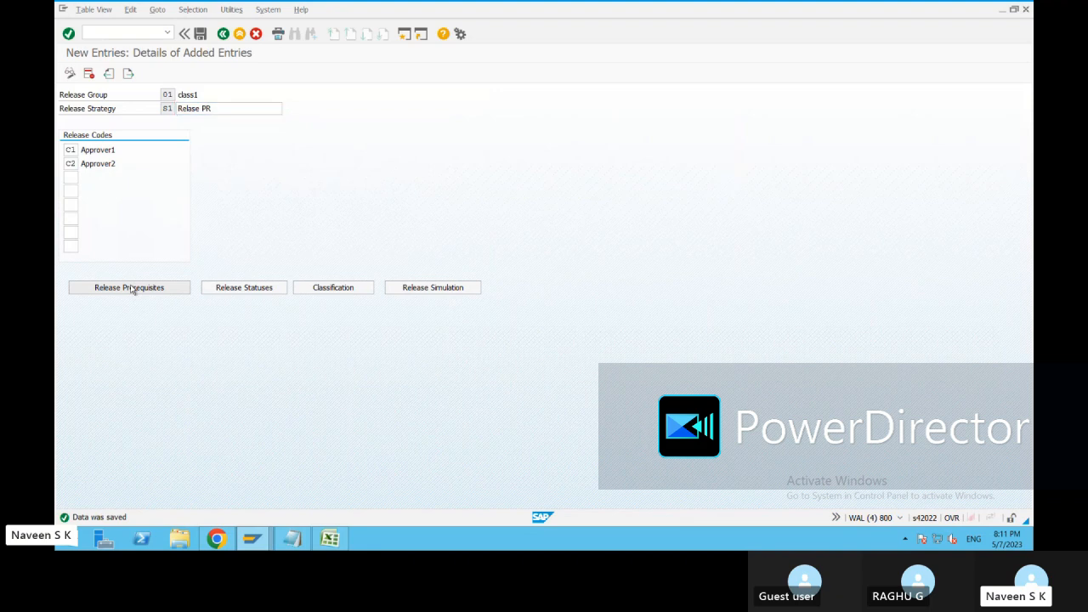
left_click(157, 401)
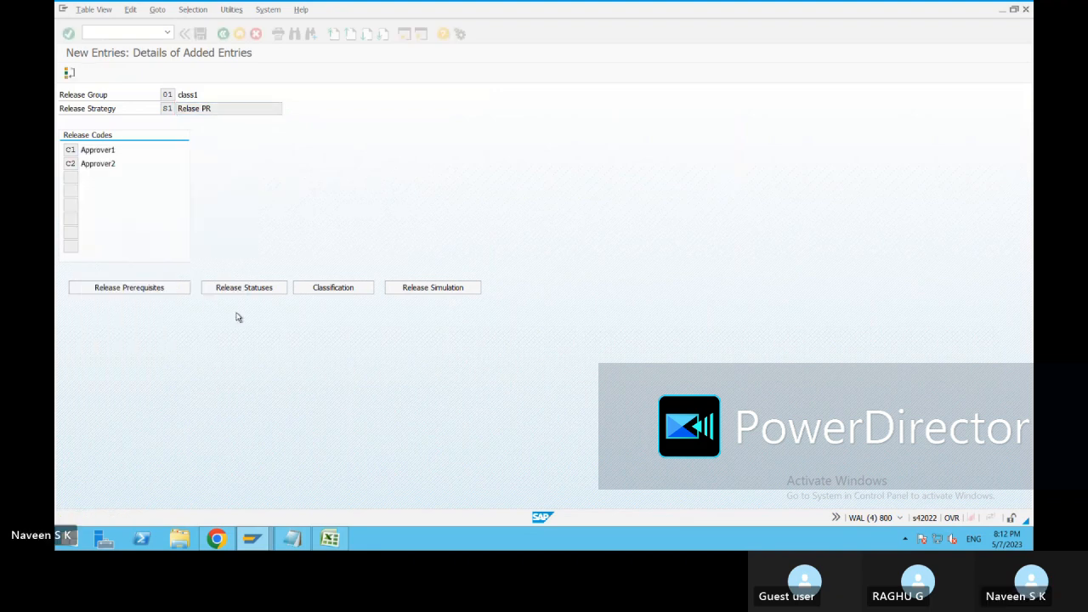
left_click(247, 289)
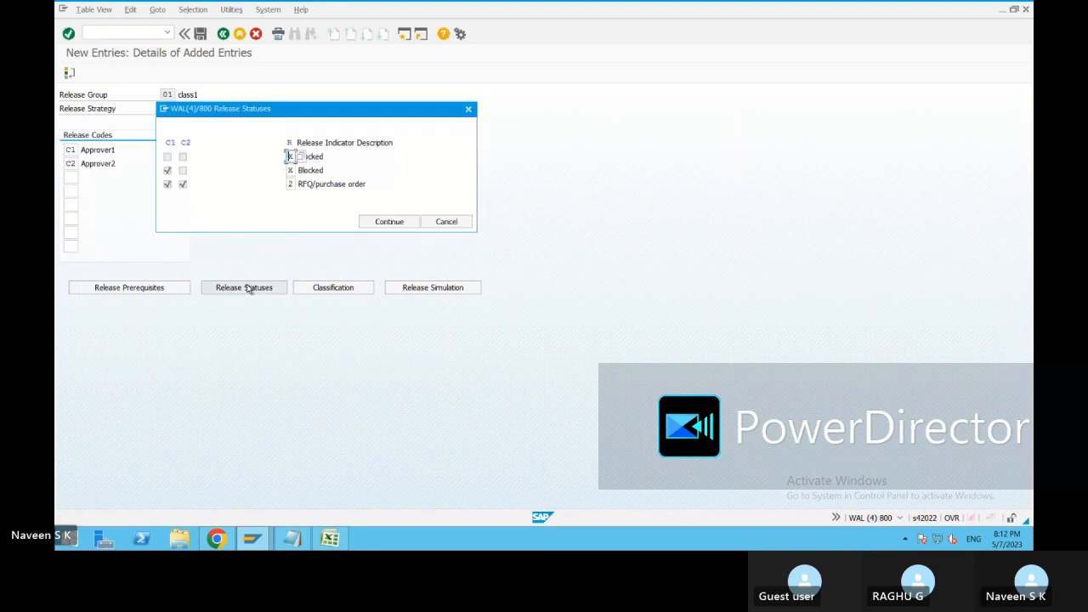
left_click(410, 224)
left_click(333, 288)
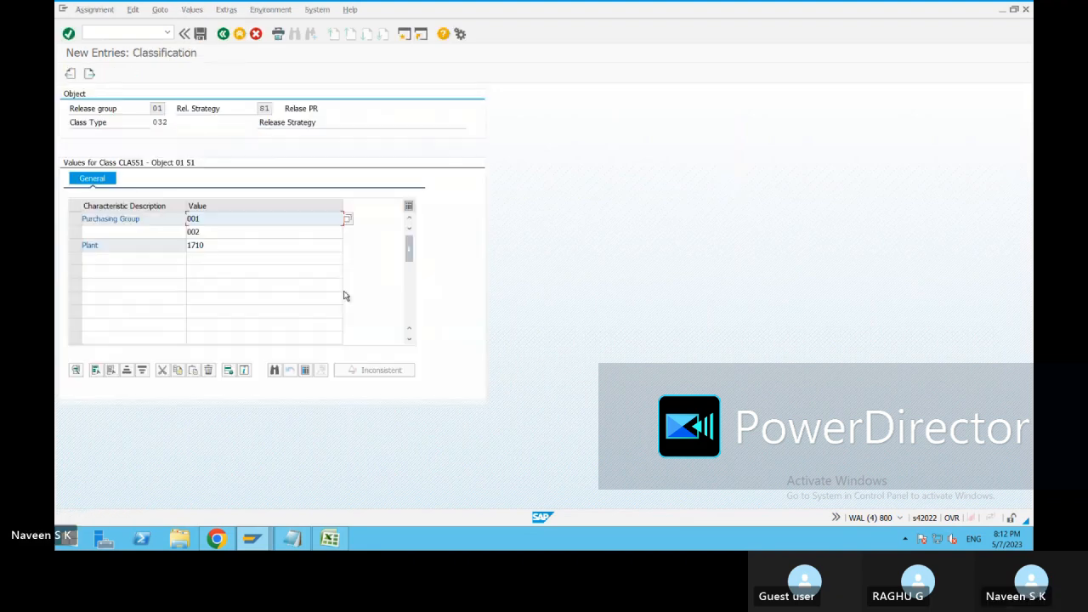
left_click(208, 232)
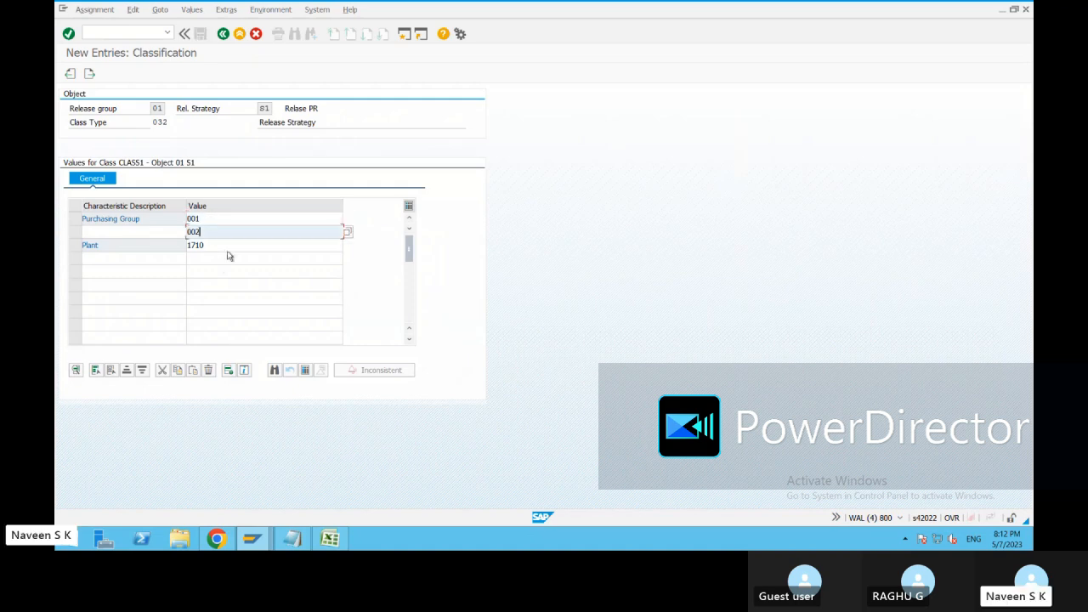
left_click(223, 34)
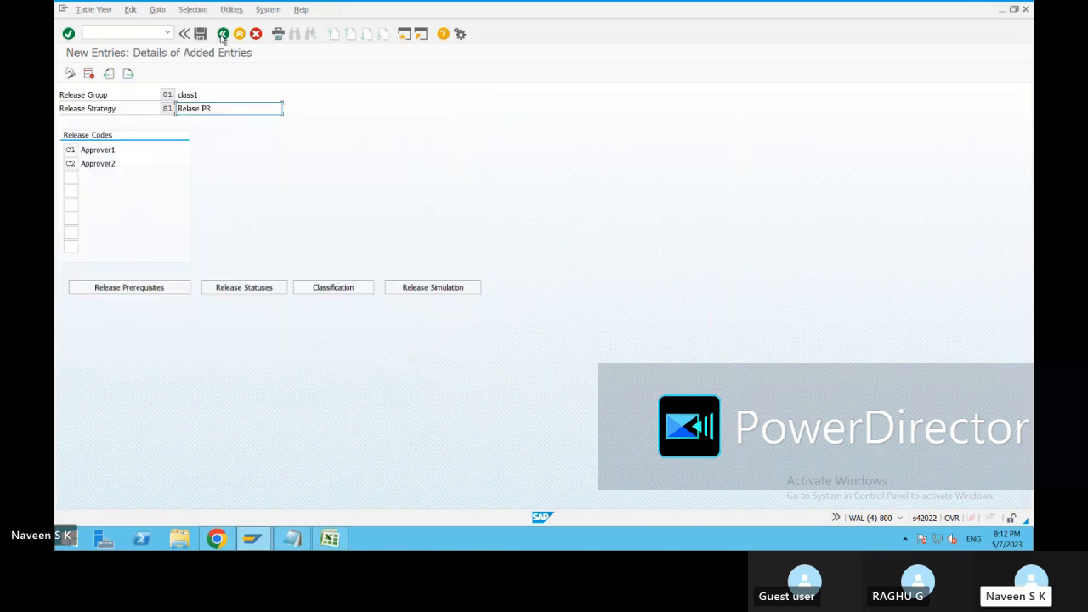
Leave the release strategies and inspect the Workflow activity's role assignment table, narrowing the Description column and widening the object type column.
left_click(223, 34)
left_click(223, 35)
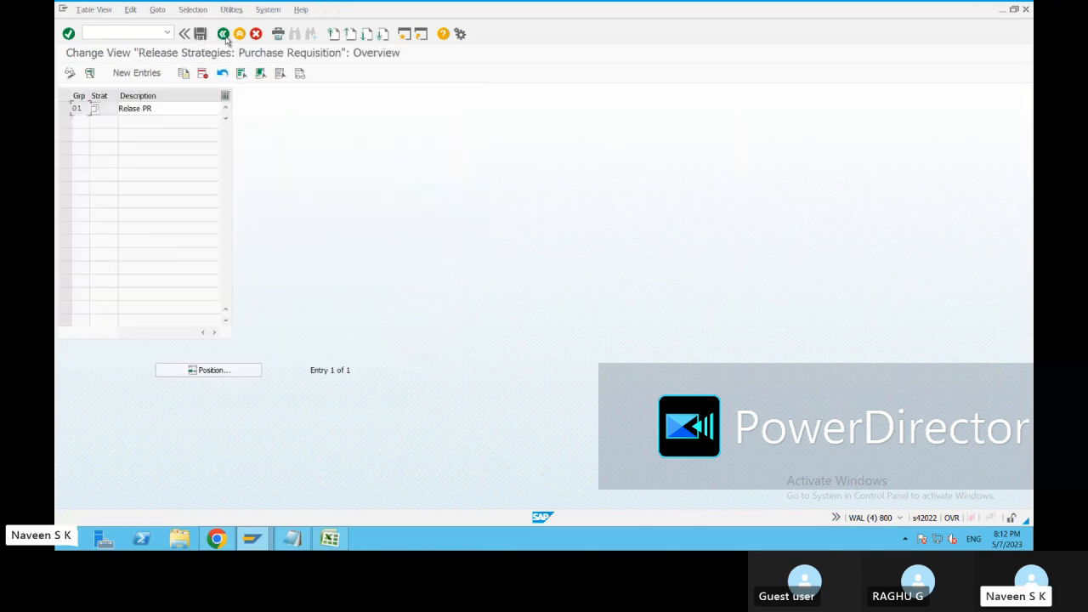
left_click(223, 35)
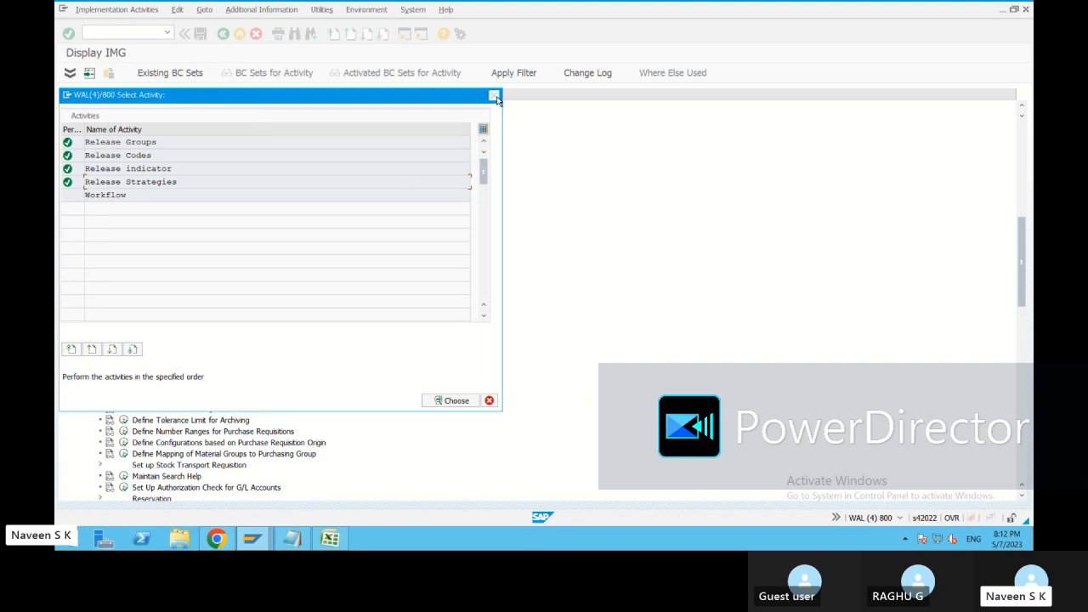
double_click(126, 197)
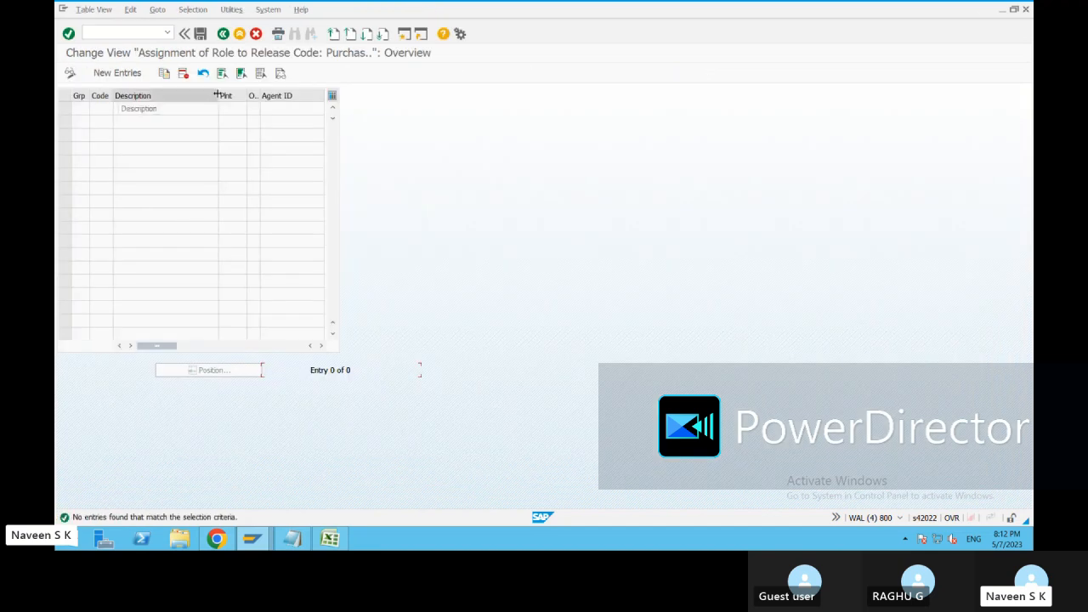
left_click_drag(217, 95, 183, 95)
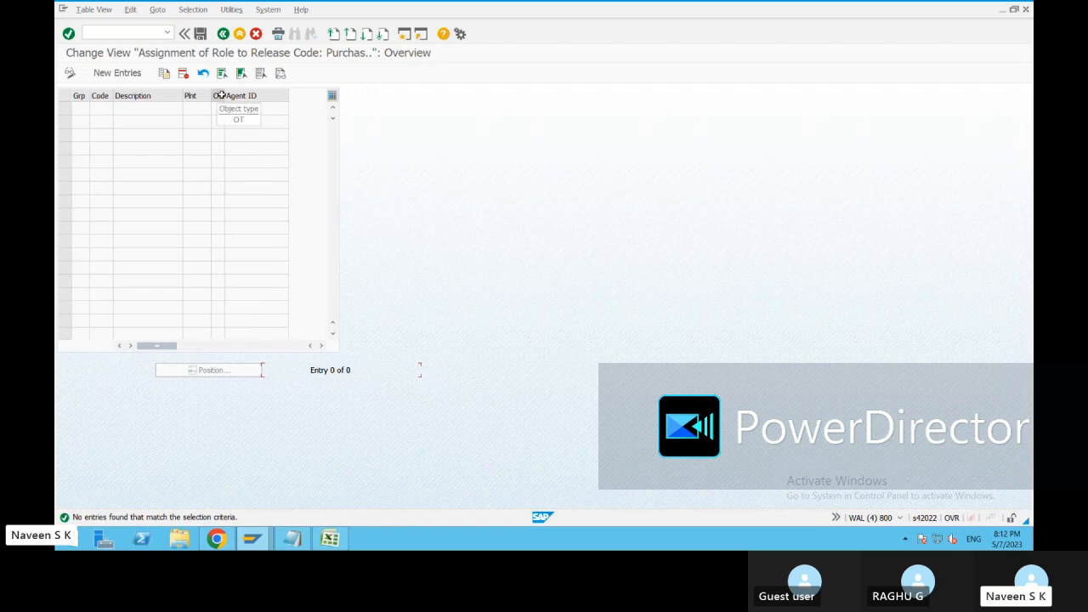
left_click_drag(223, 95, 238, 116)
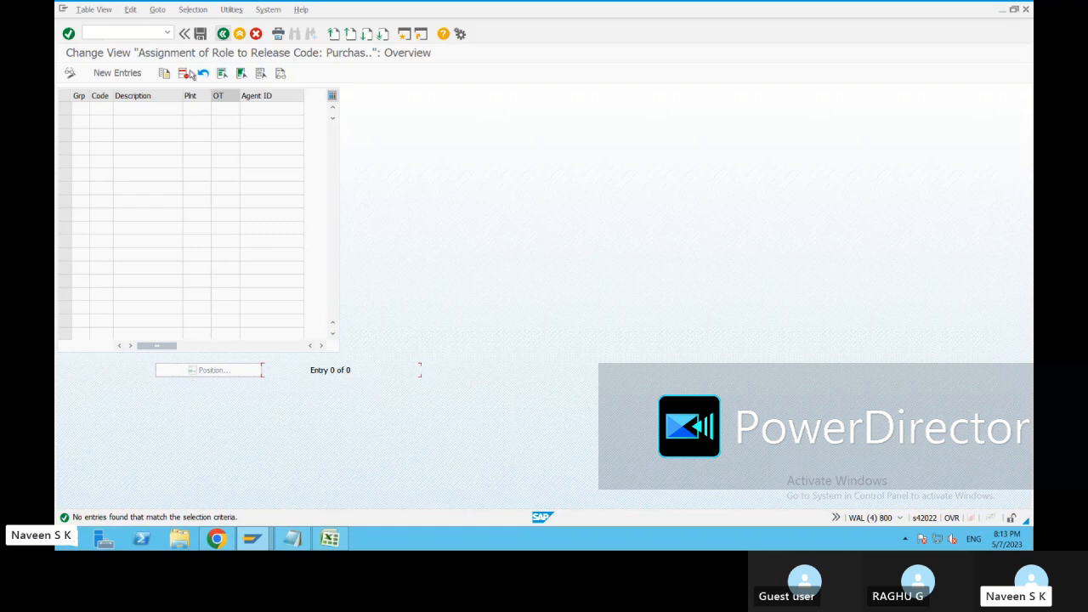
left_click(224, 34)
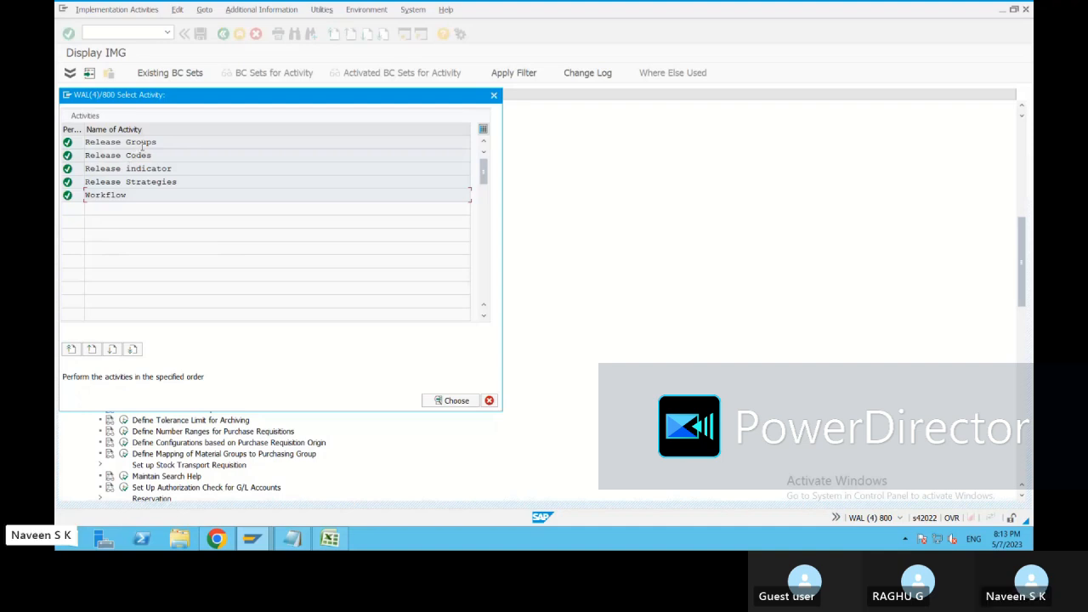
Check the release groups, then open the release codes and examine the workflow role options available for code C1.
double_click(146, 142)
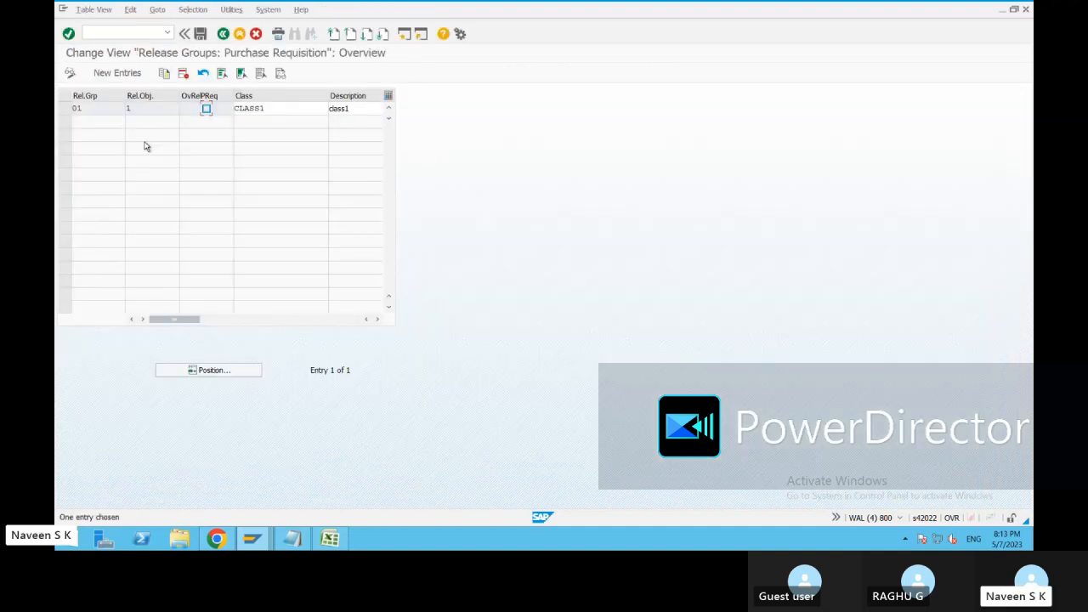
key("F3")
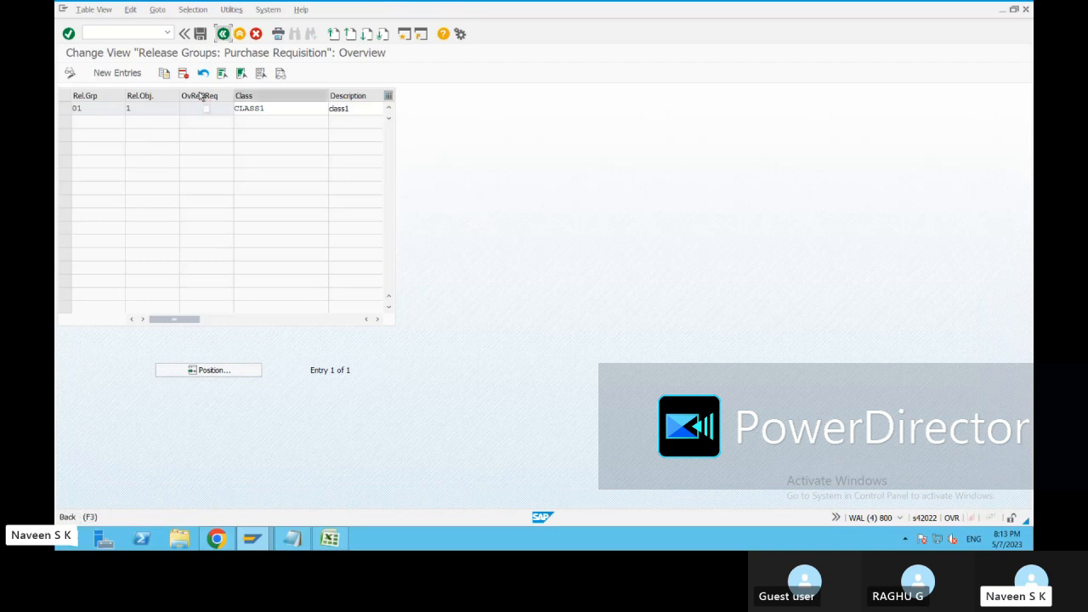
double_click(139, 156)
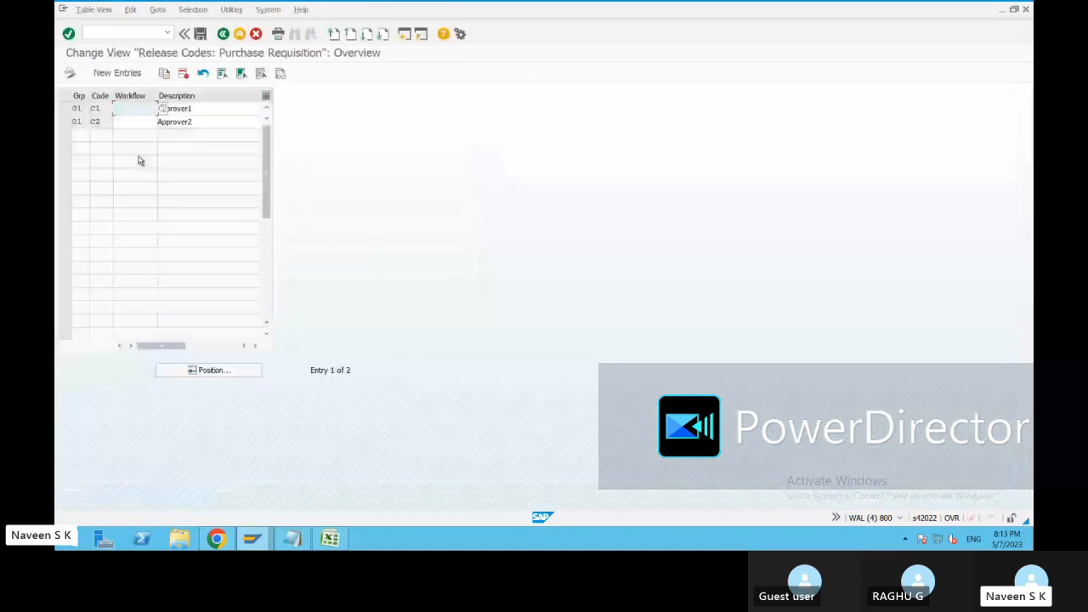
left_click(161, 108)
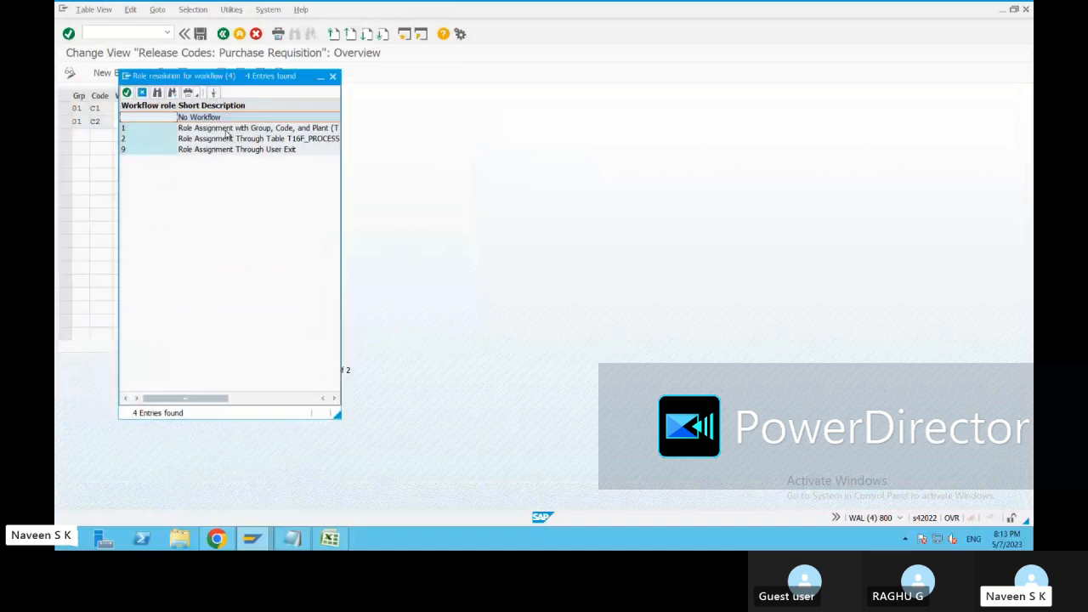
left_click_drag(332, 413, 575, 451)
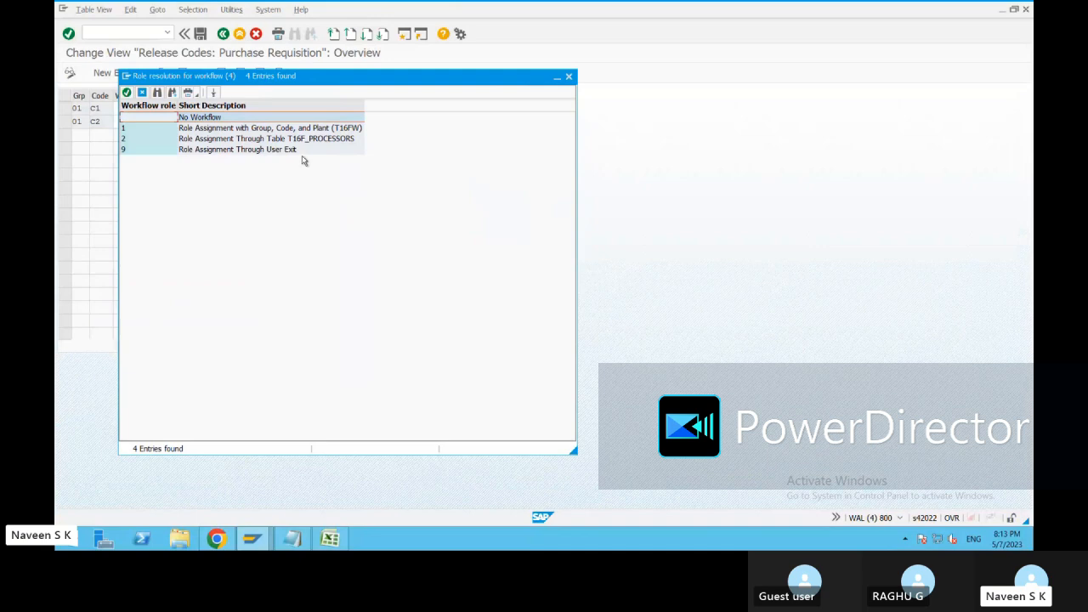
left_click(295, 129)
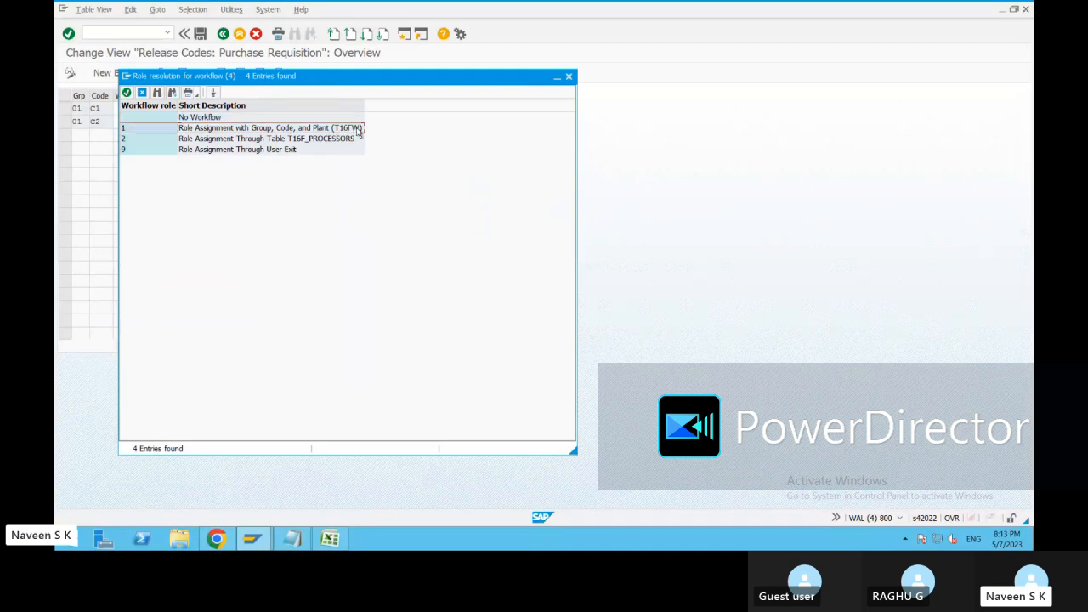
left_click(287, 149)
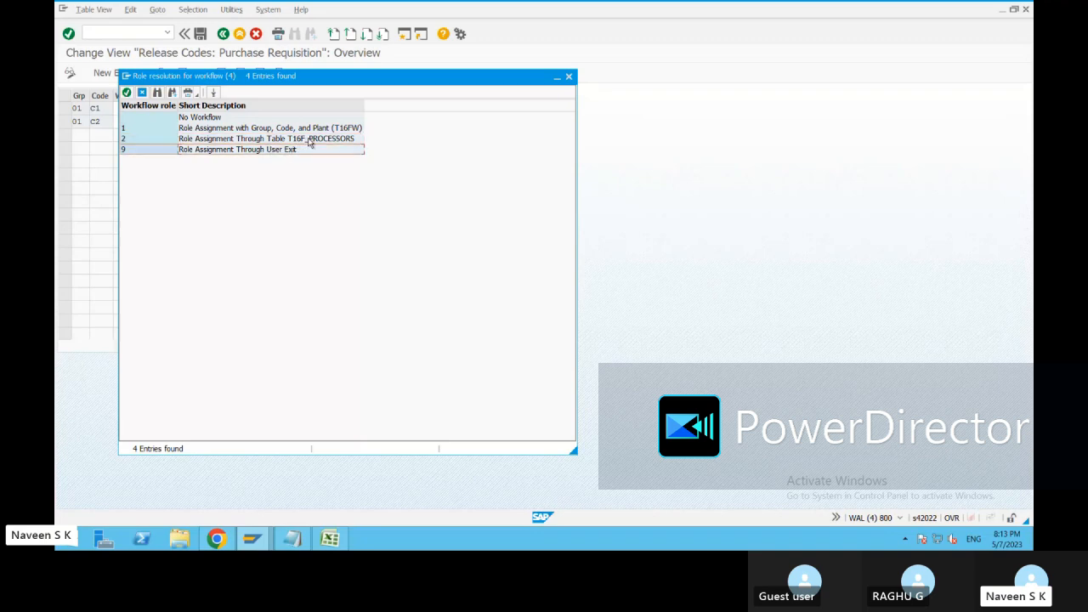
left_click(265, 130)
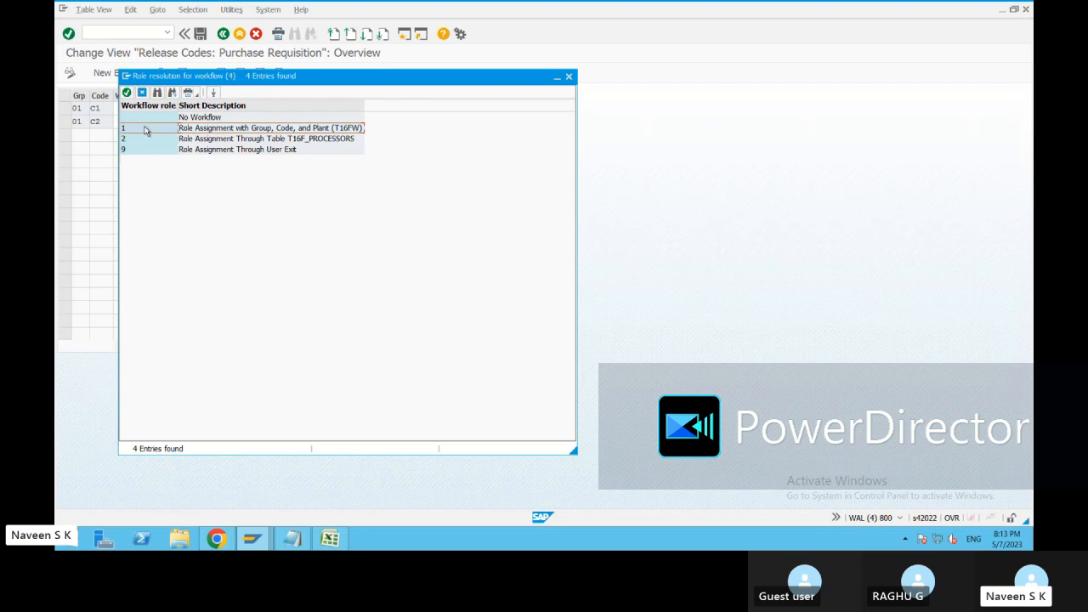
Try workflow role 1 on release code C1, clear the field again and save the release codes under the proposed customizing request.
double_click(146, 130)
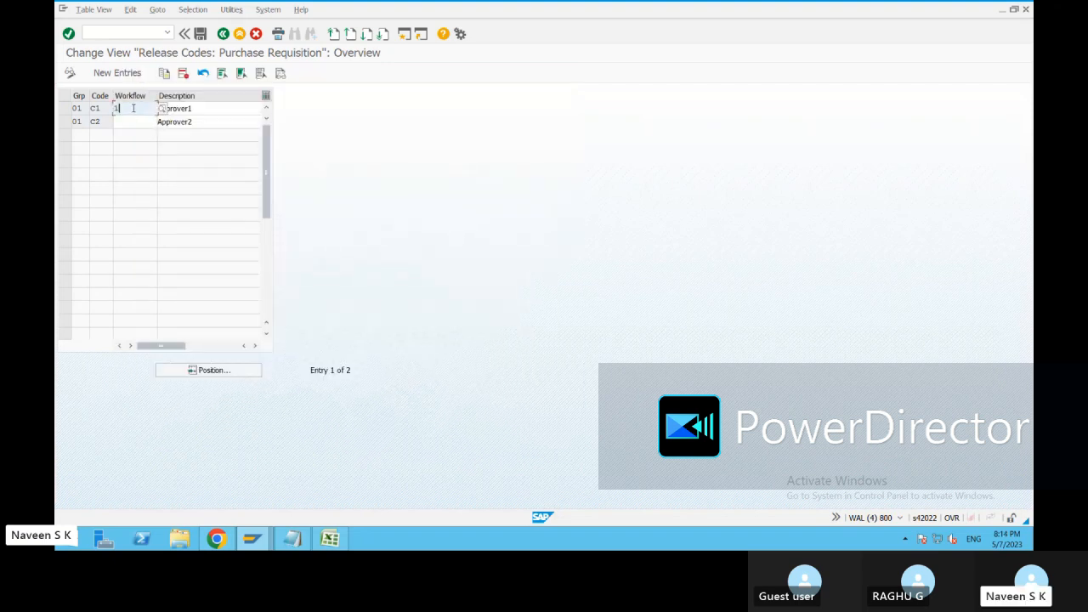
key("BackSpace")
left_click(202, 34)
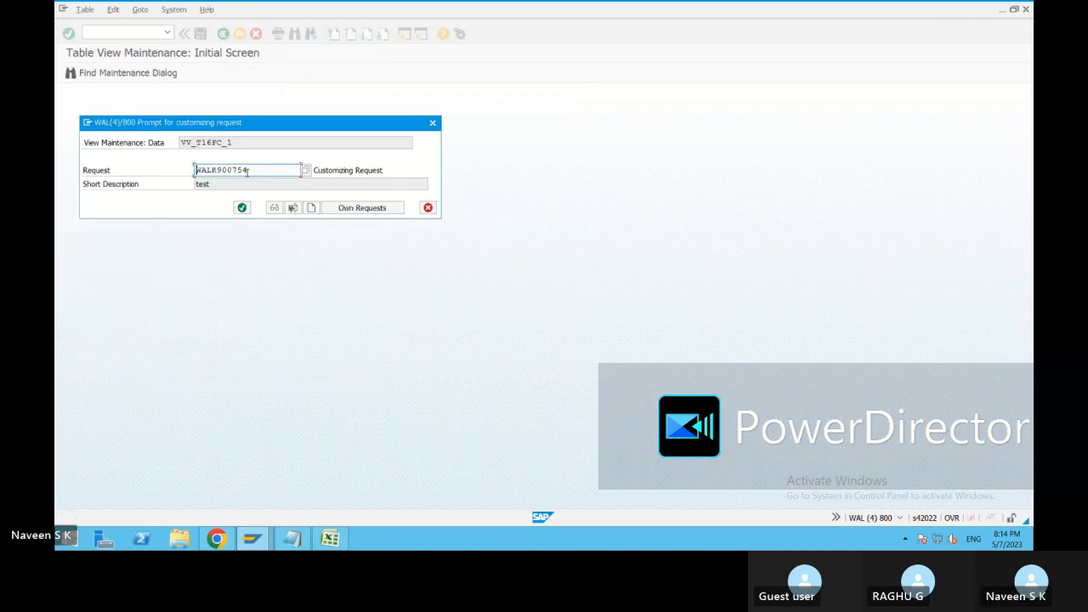
left_click(241, 207)
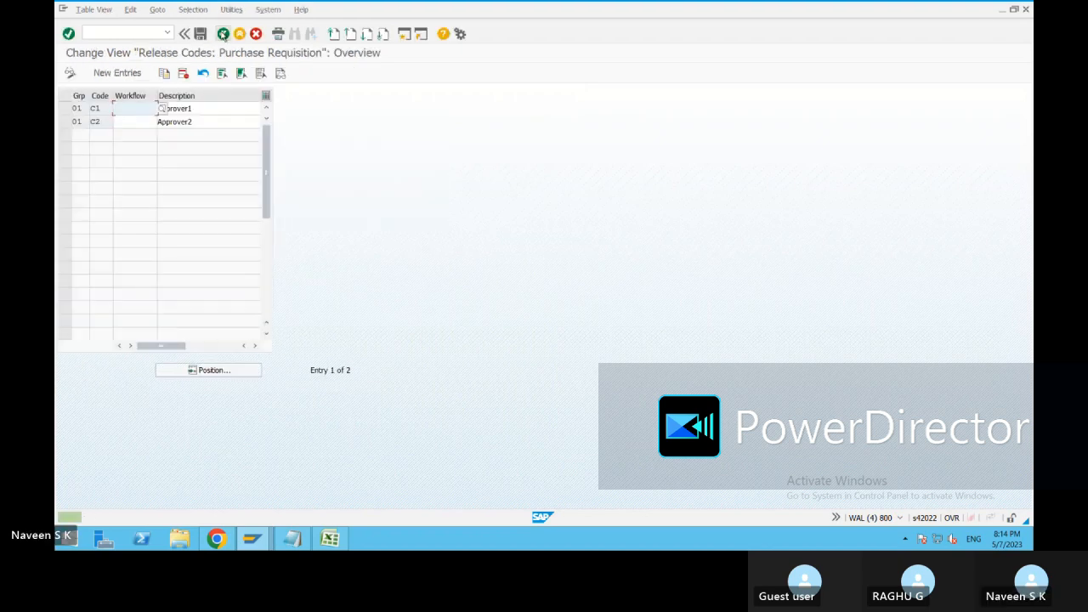
left_click(223, 34)
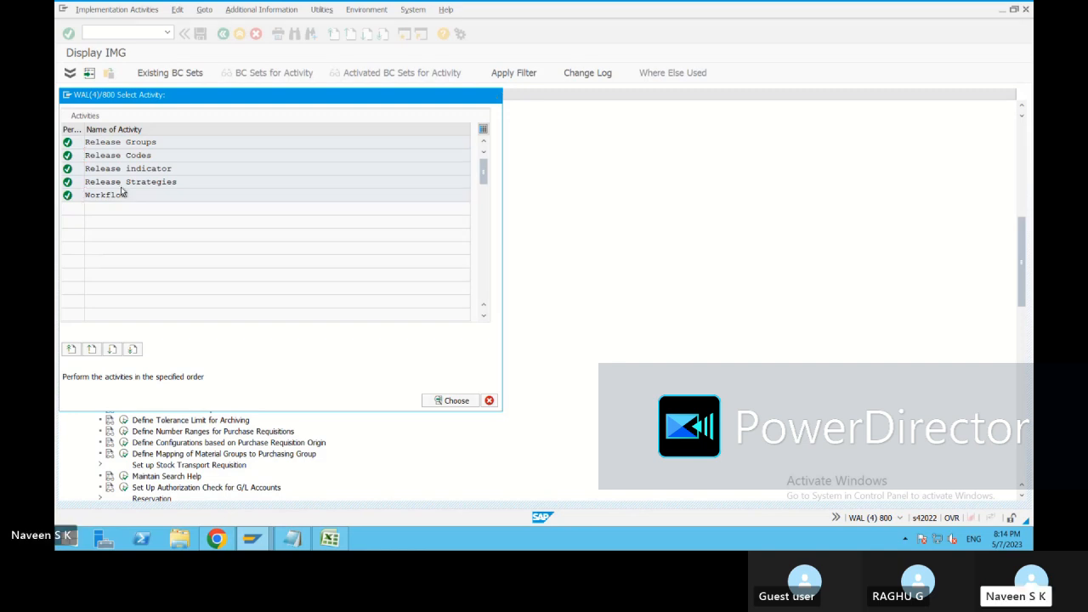
Check the Workflow activity's role assignments for release codes, then return to the IMG structure and close the activity selection.
double_click(120, 189)
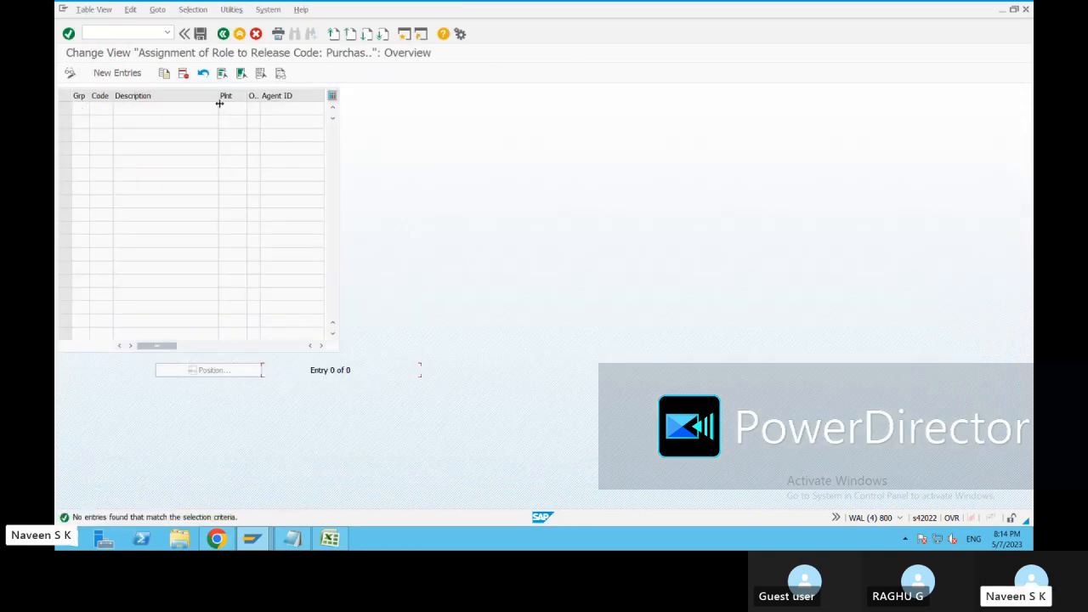
left_click(223, 34)
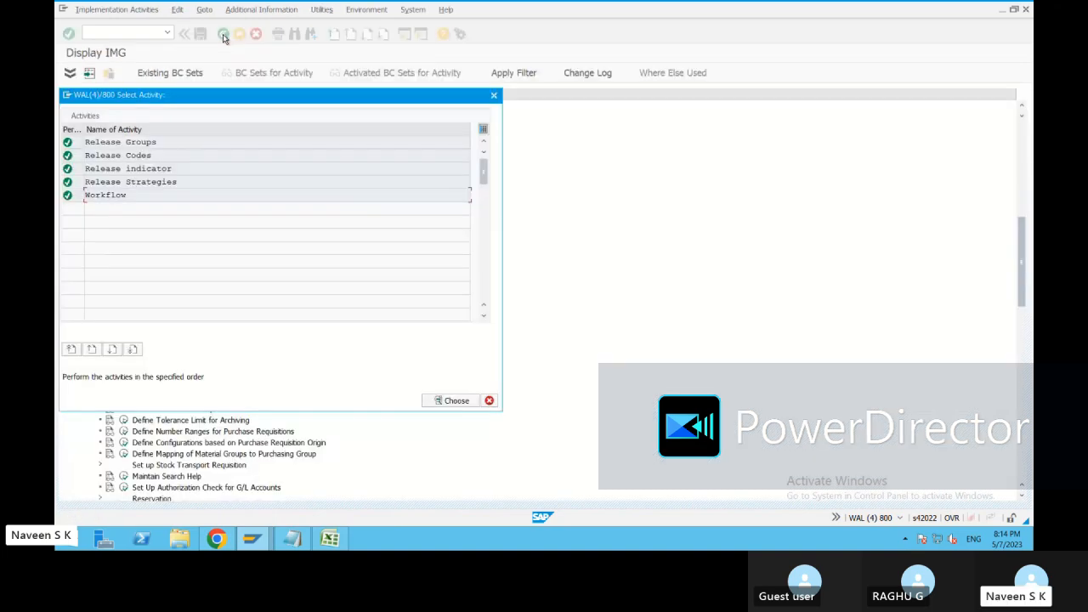
left_click(493, 95)
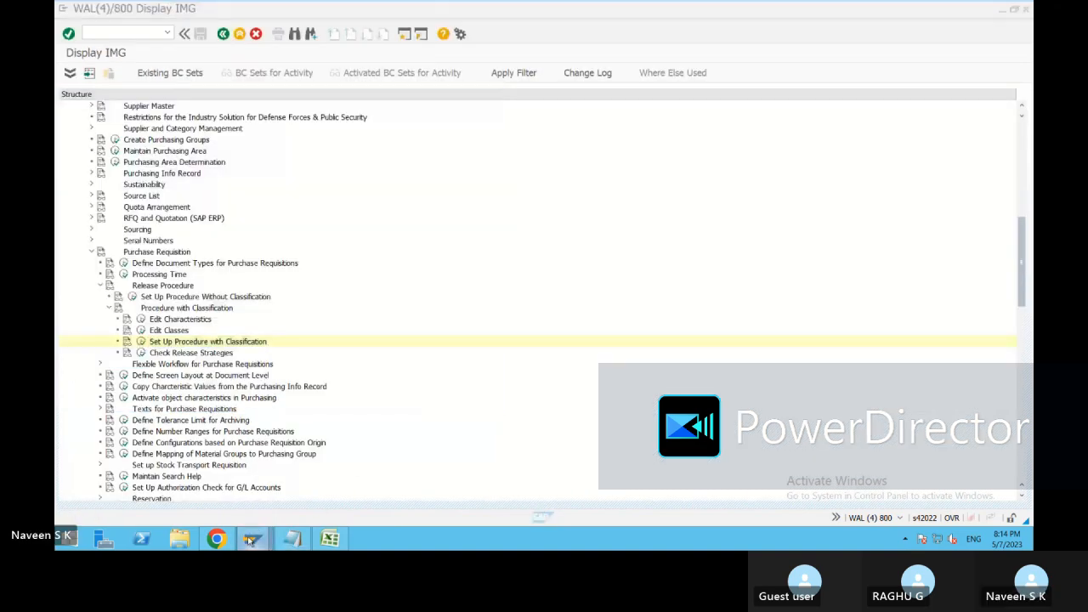
Switch to the SAP Easy Access session and start transaction ME51N to create a purchase requisition.
mouse_move(251, 538)
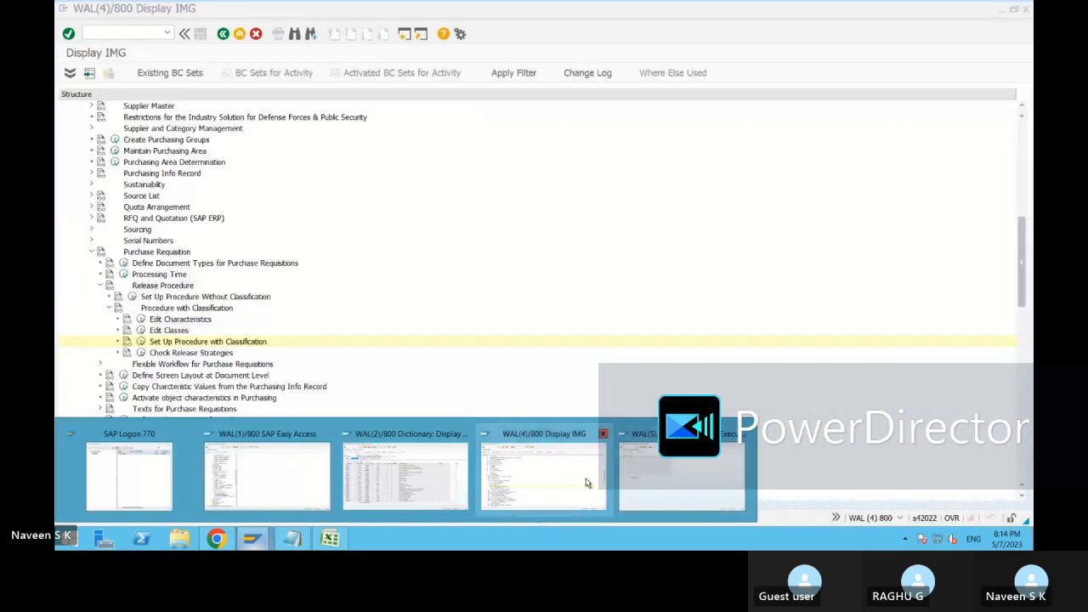
mouse_move(650, 492)
mouse_move(493, 490)
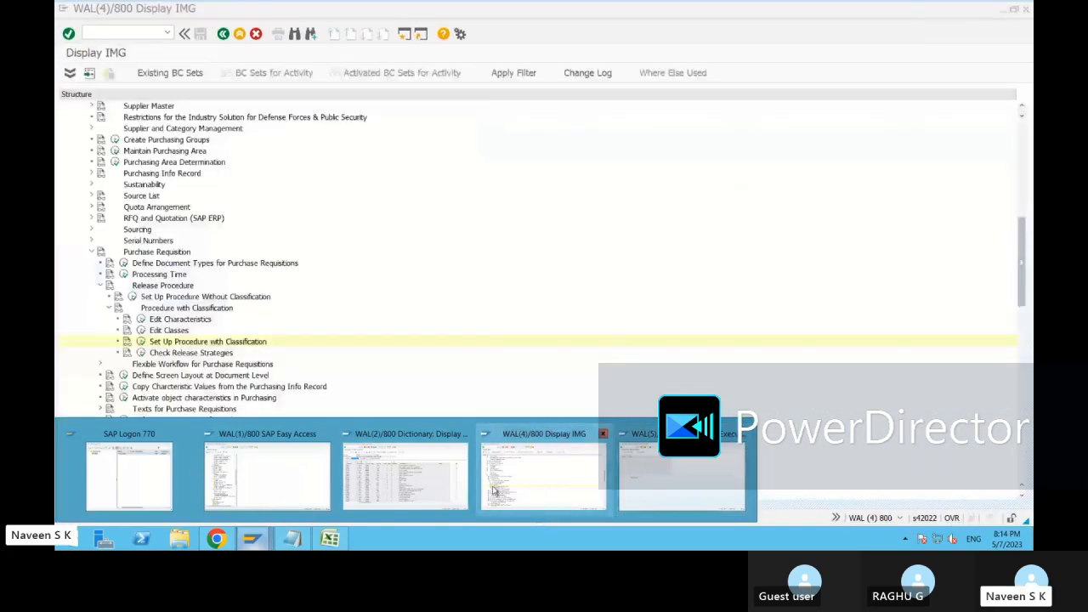
left_click(267, 476)
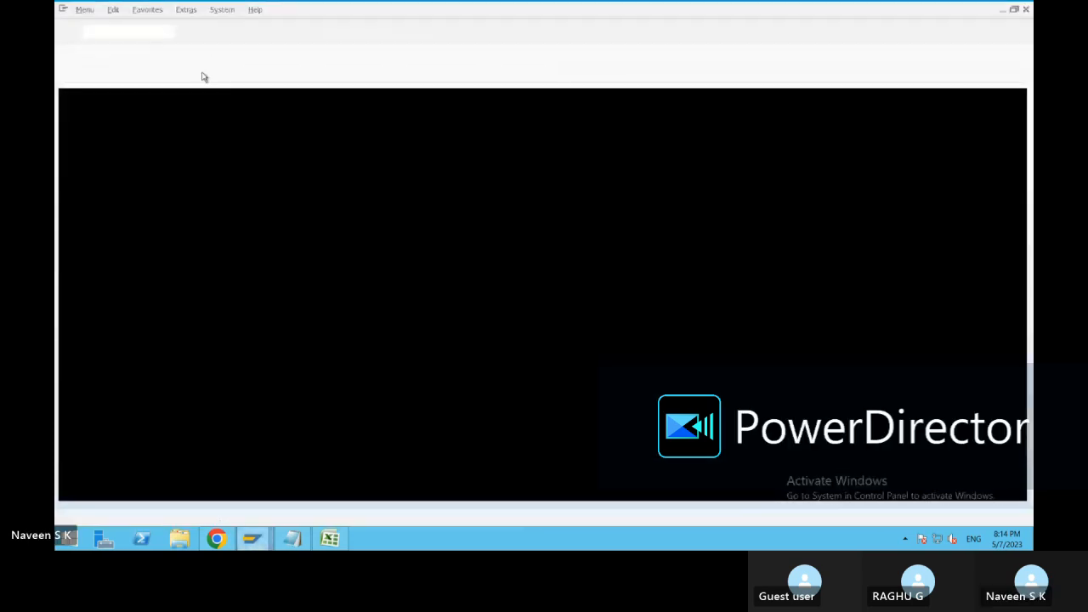
left_click(111, 32)
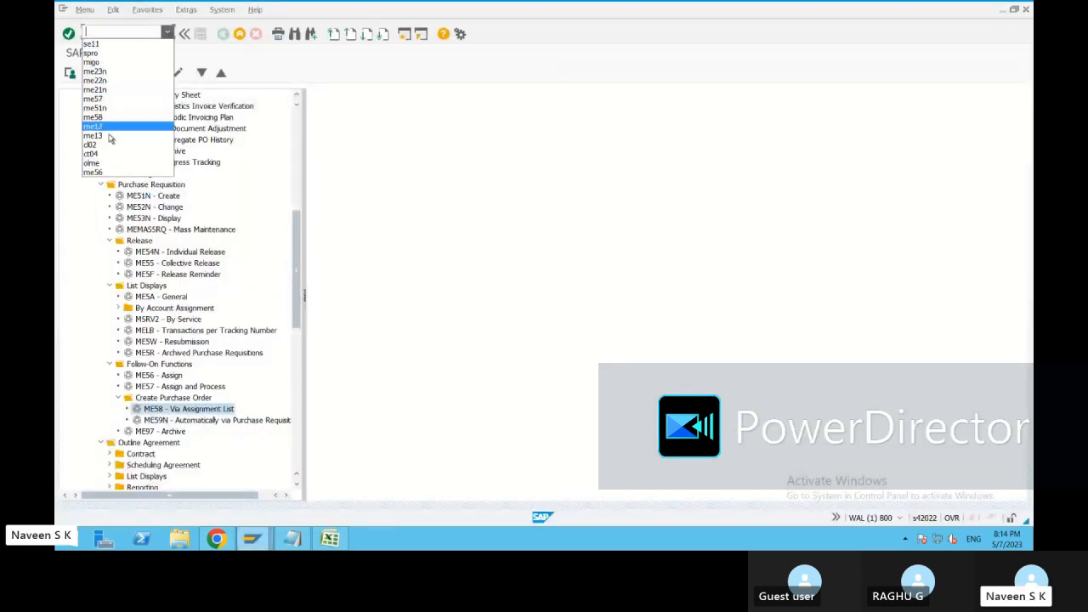
left_click(109, 34)
type("me51")
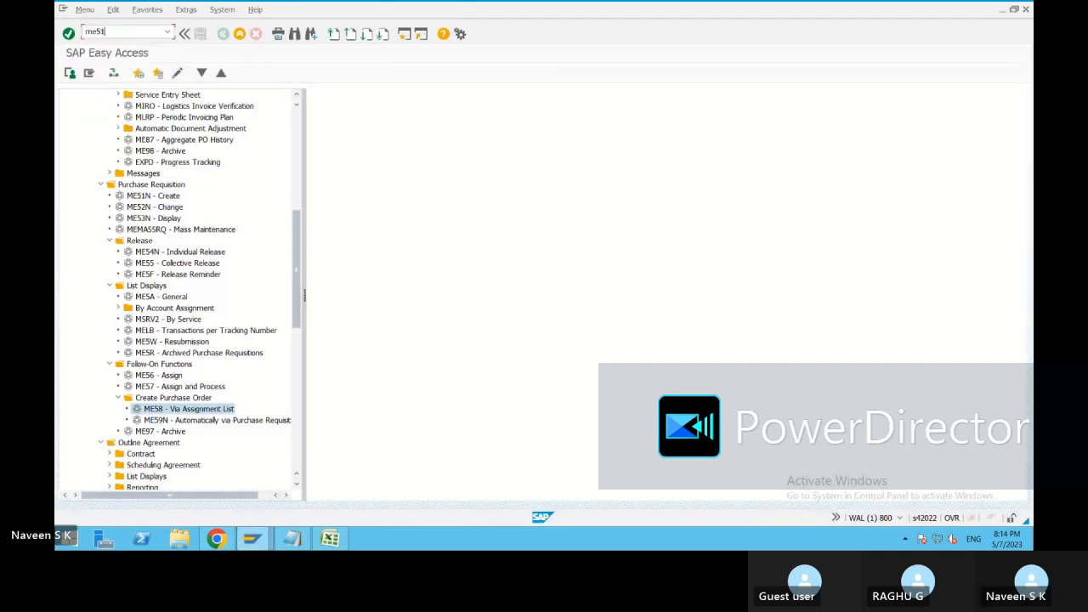
type("n")
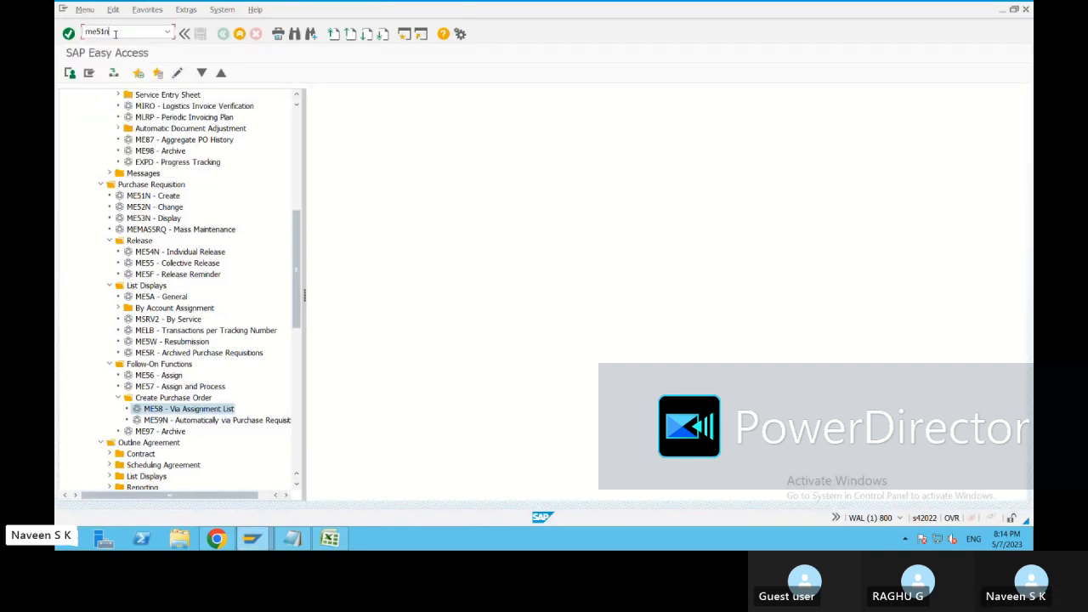
key("Return")
Enter material1 as the material of the requisition's first item.
left_click(195, 150)
type("m")
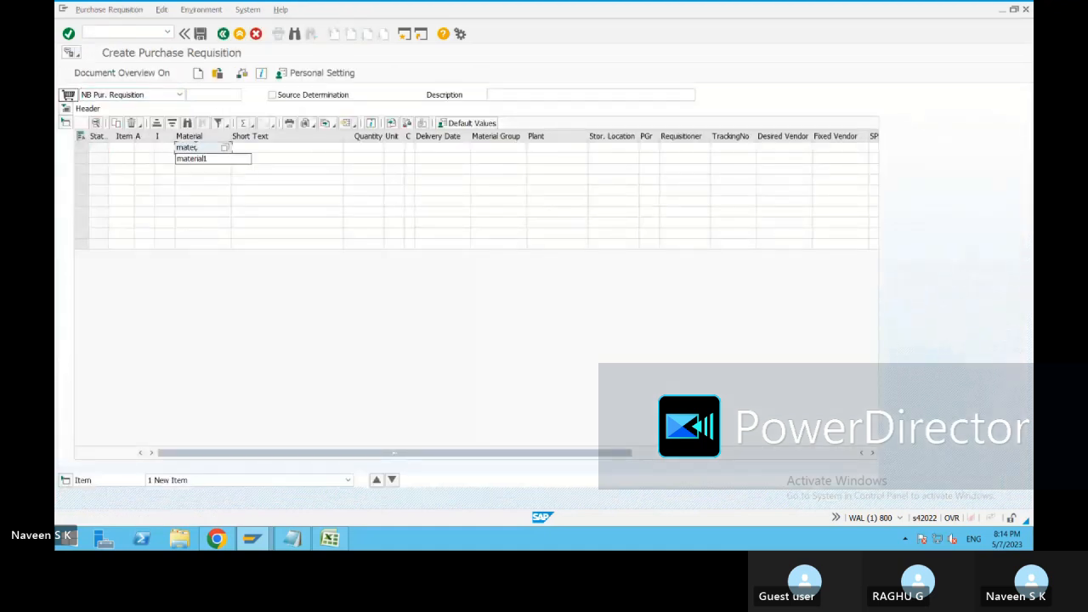
type("ater")
left_click(195, 159)
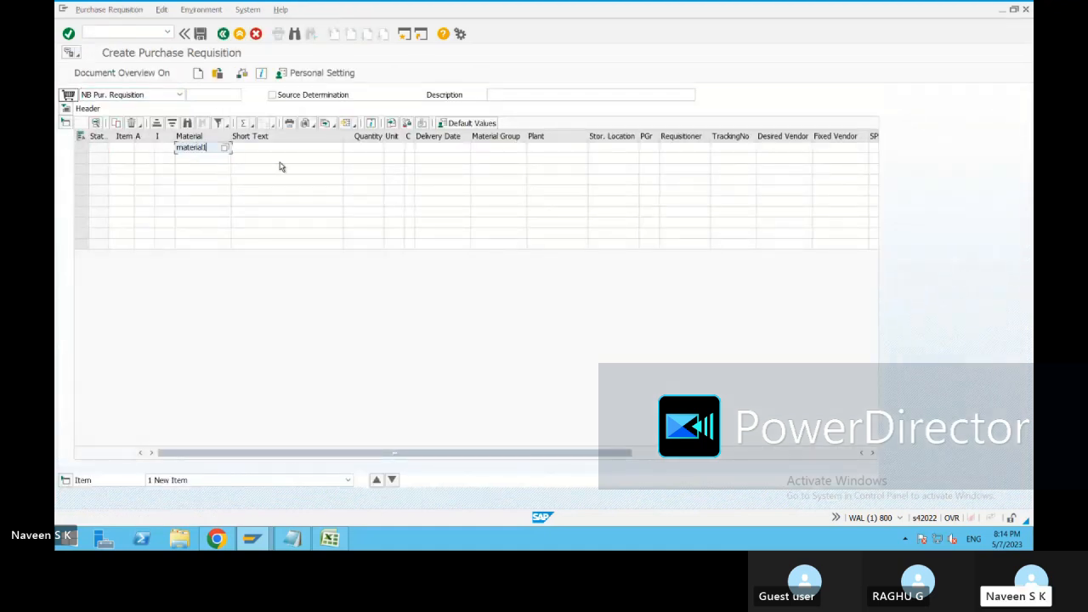